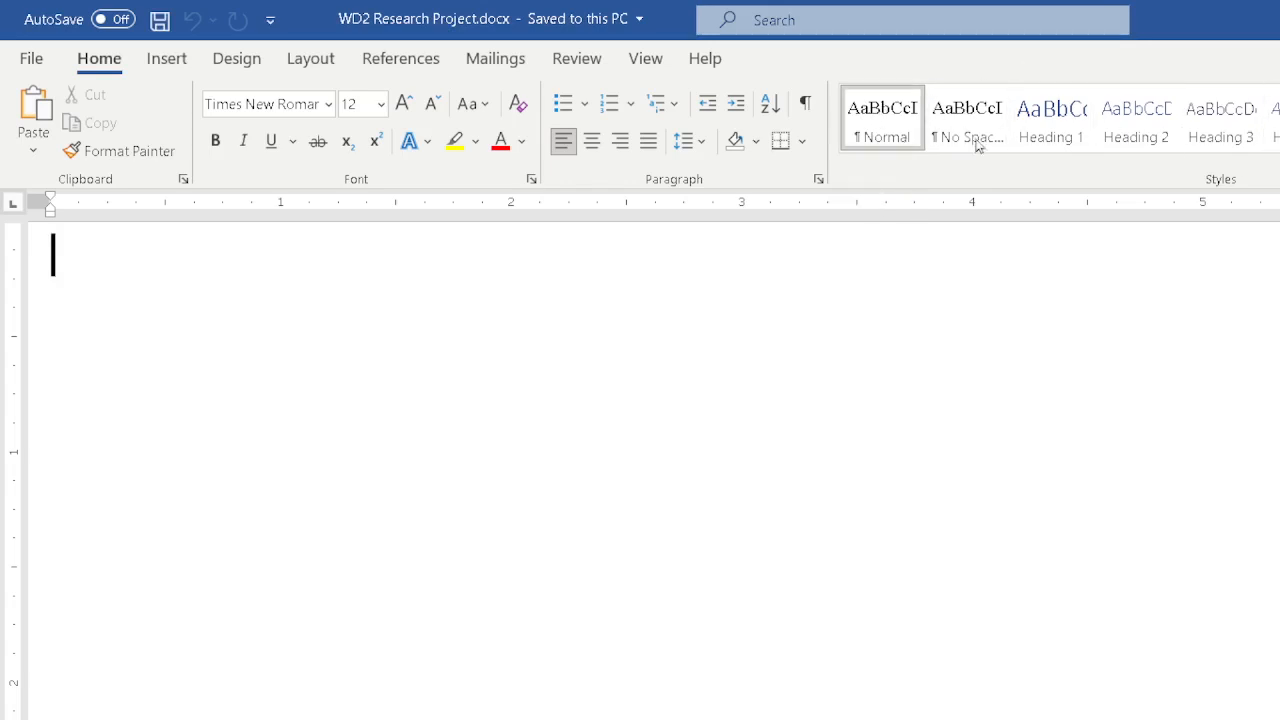
# Open the Normal style's Modify Style settings to check its font and spacing, then accept them.
pyautogui.rightClick(887, 126)
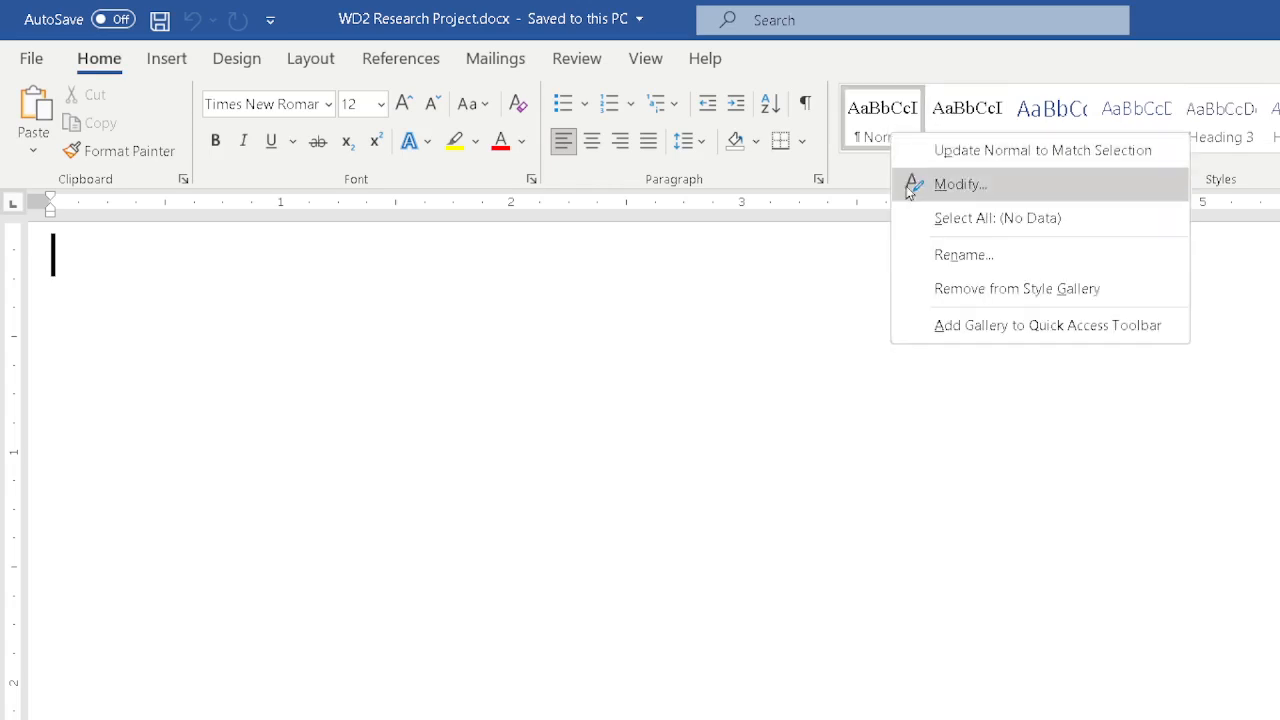
pyautogui.click(945, 188)
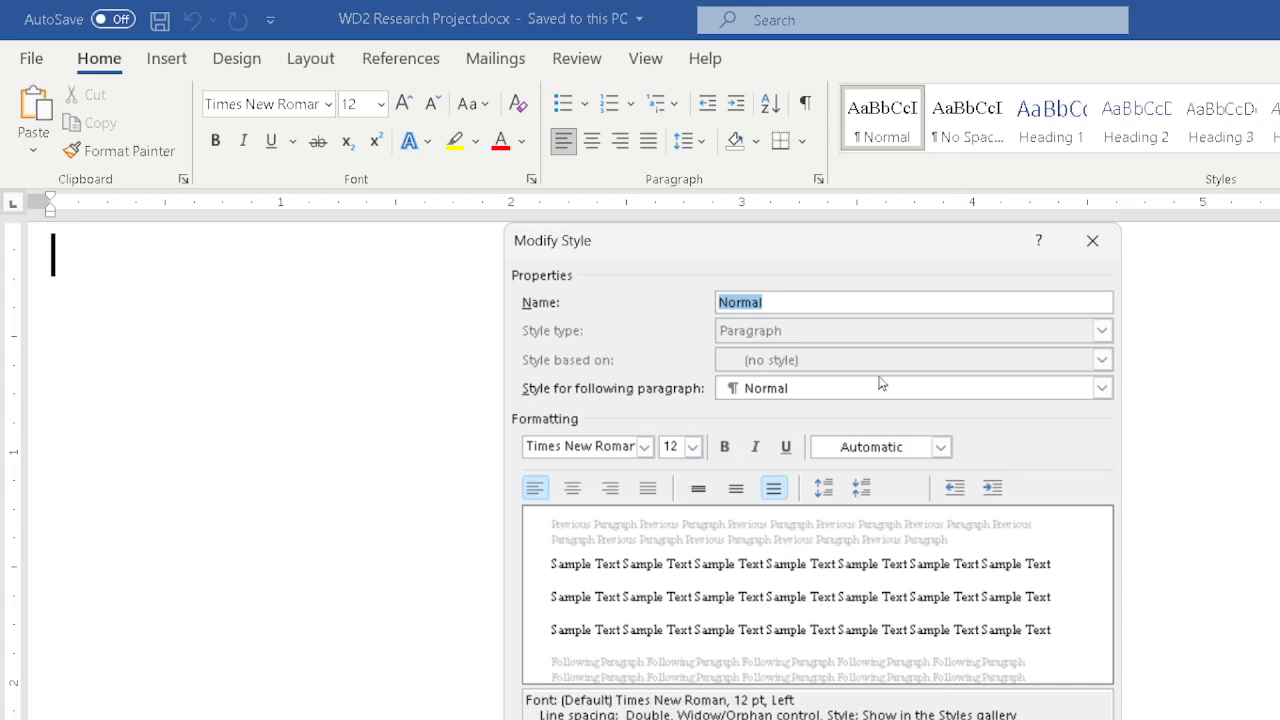
pyautogui.press('Return')
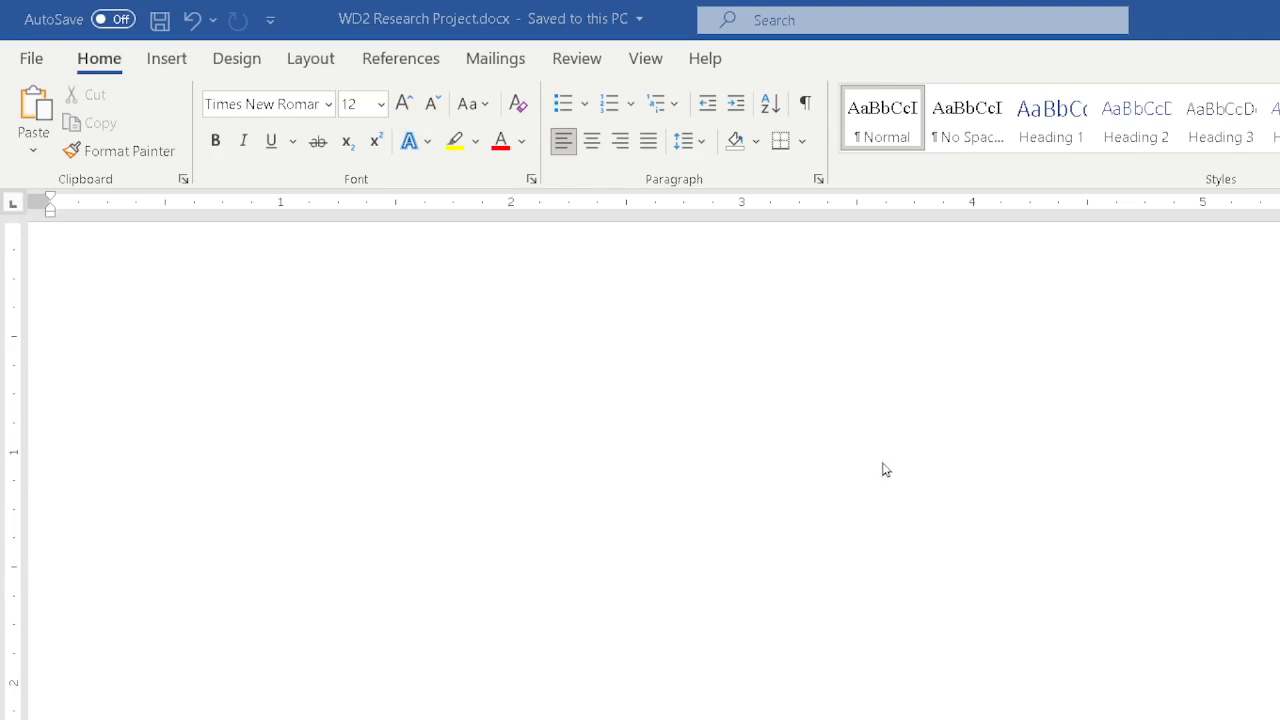
pyautogui.scroll(-2, 909, 441)
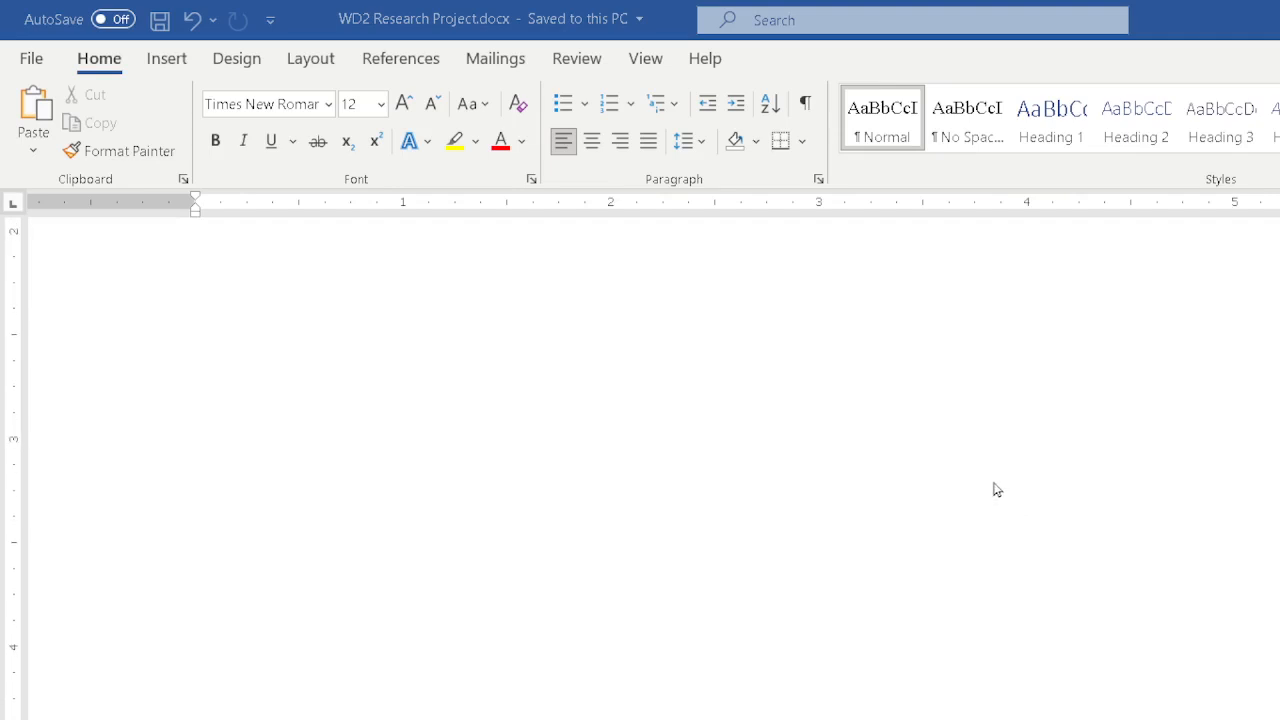
pyautogui.scroll(-1, 995, 490)
pyautogui.scroll(-2, 995, 490)
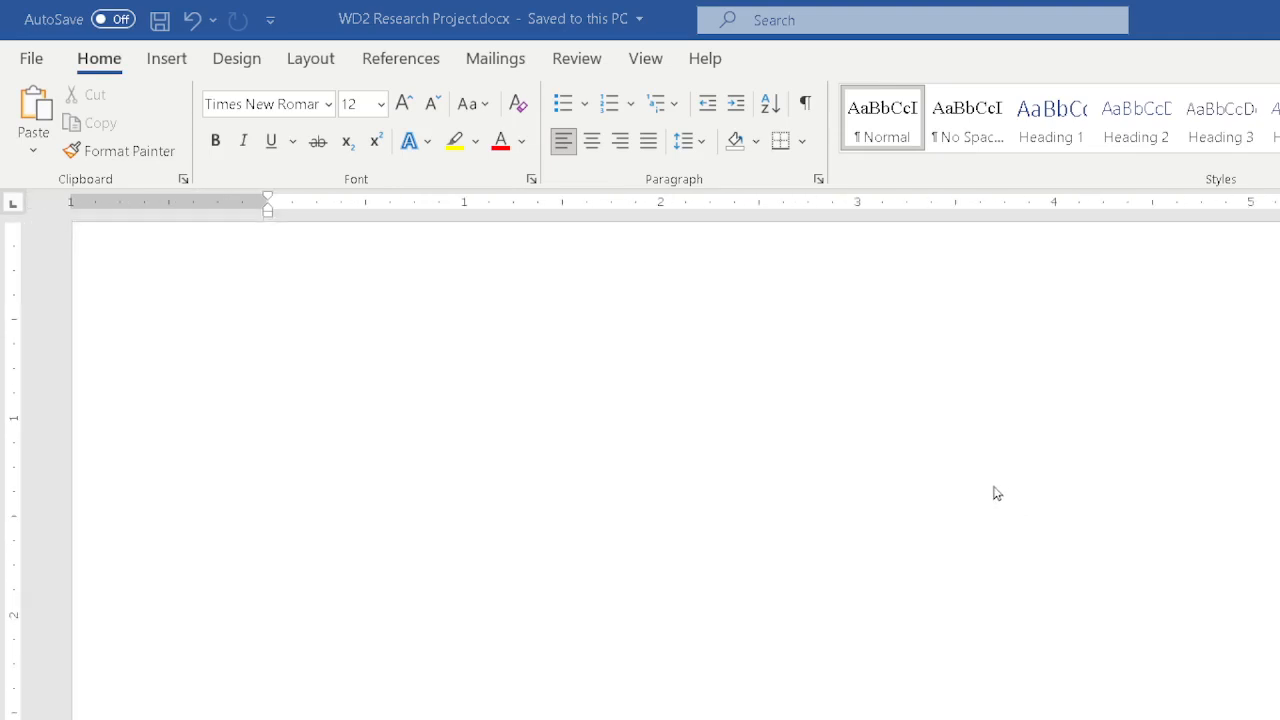
pyautogui.scroll(-1, 995, 494)
pyautogui.scroll(2, 995, 494)
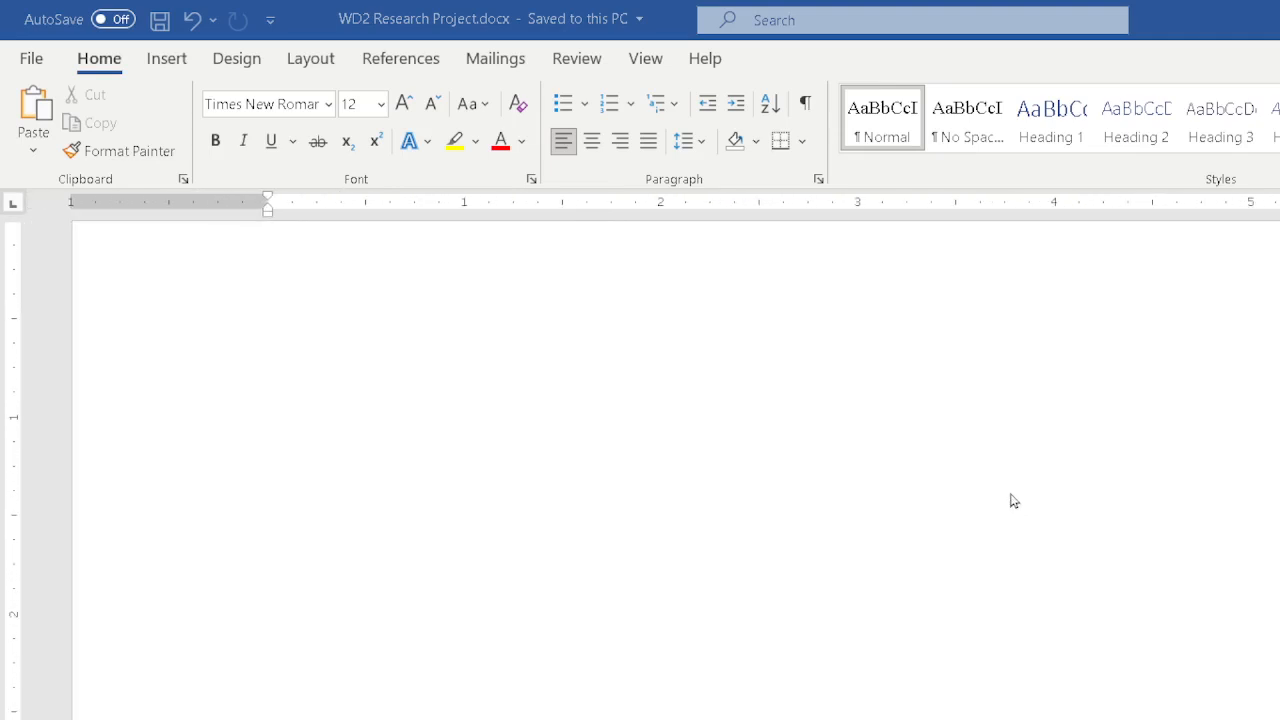
pyautogui.scroll(-4, 951, 305)
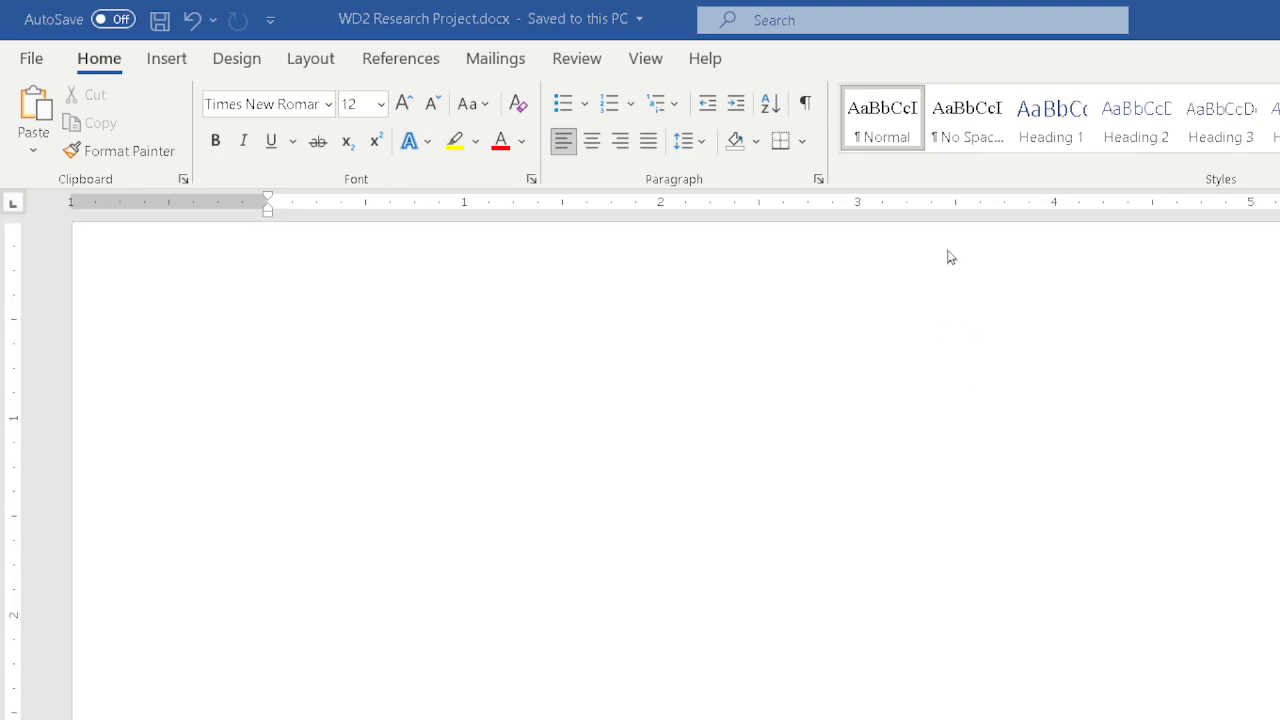
pyautogui.scroll(-5, 1005, 334)
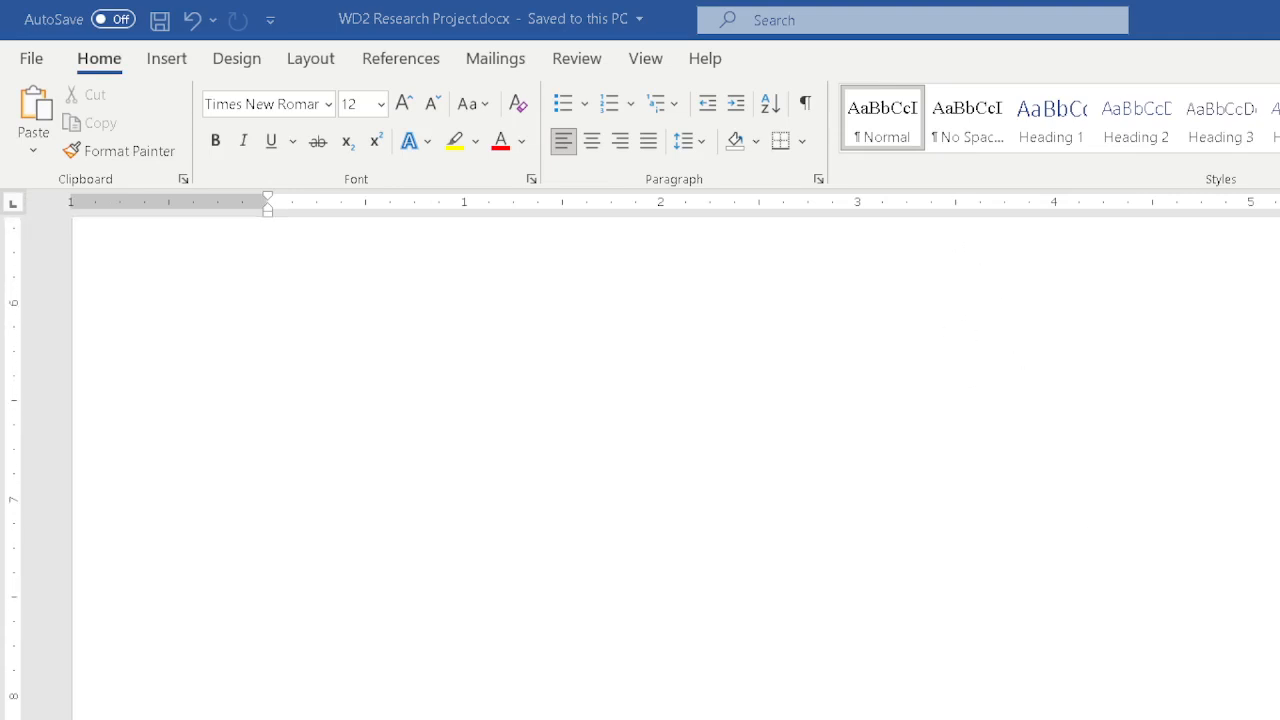
pyautogui.scroll(-8, 897, 386)
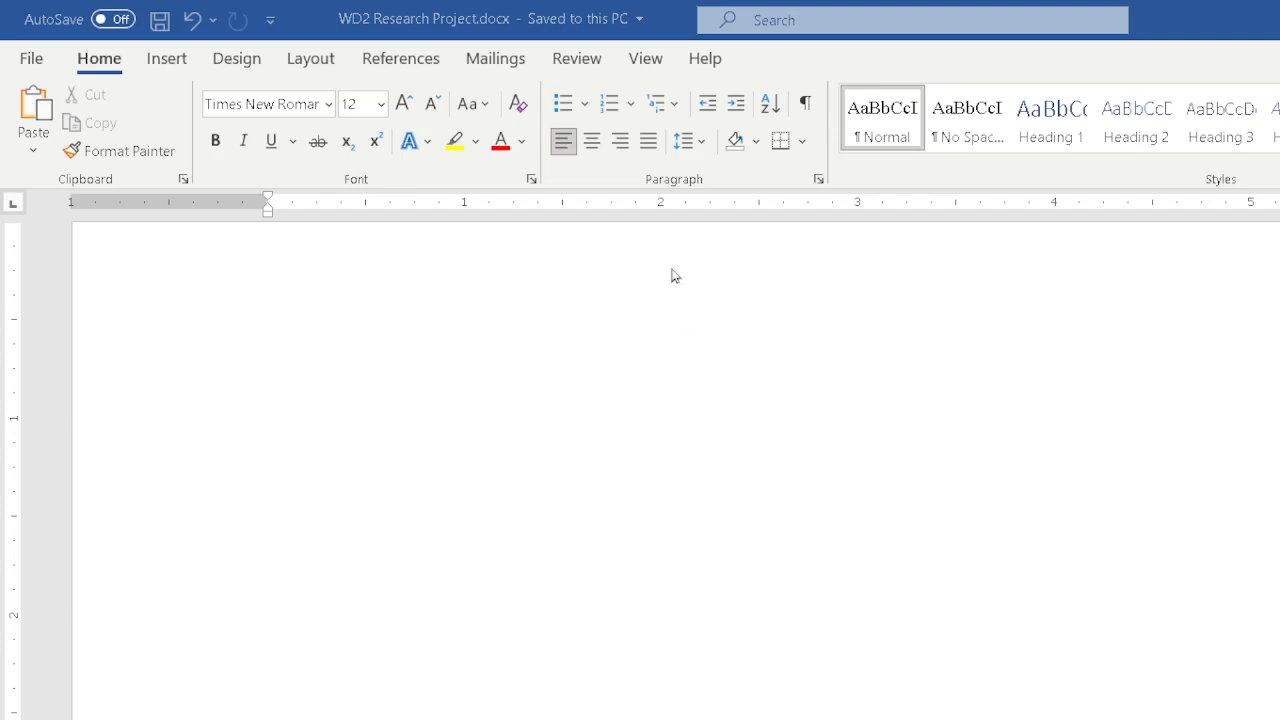
# Insert a Blank header, right-align it, and delete its placeholder text.
pyautogui.click(167, 60)
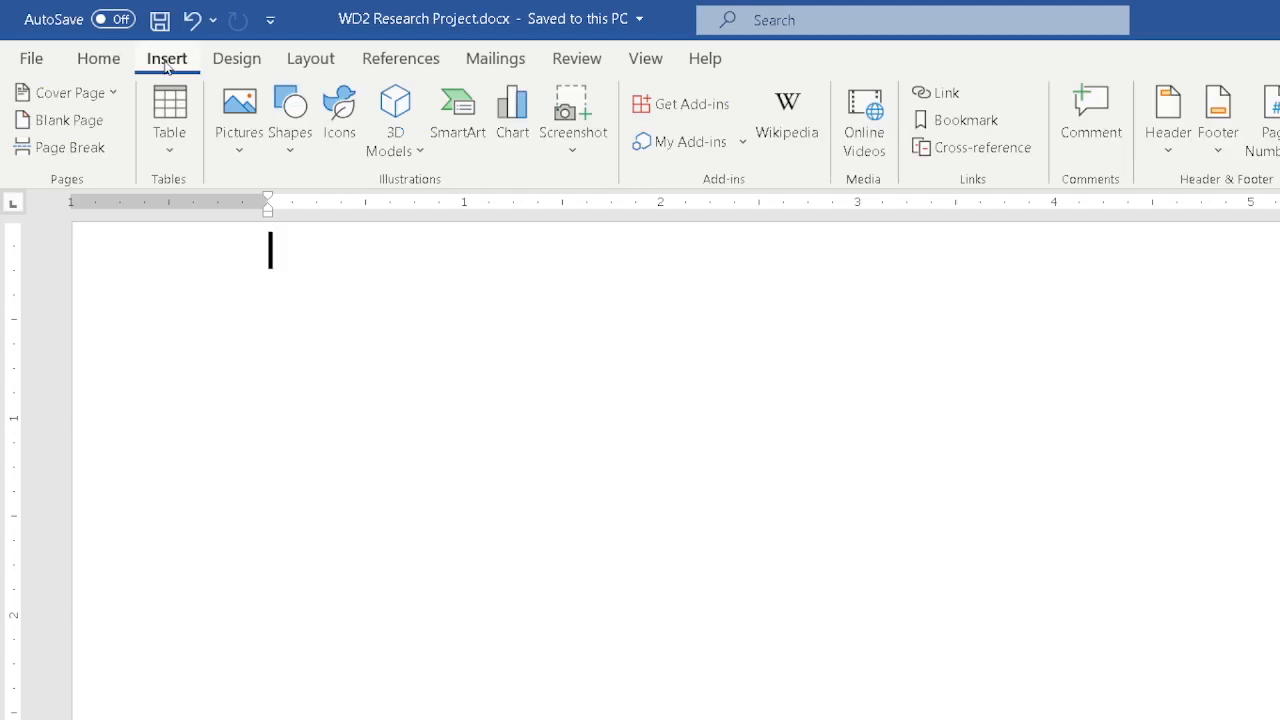
pyautogui.click(1168, 118)
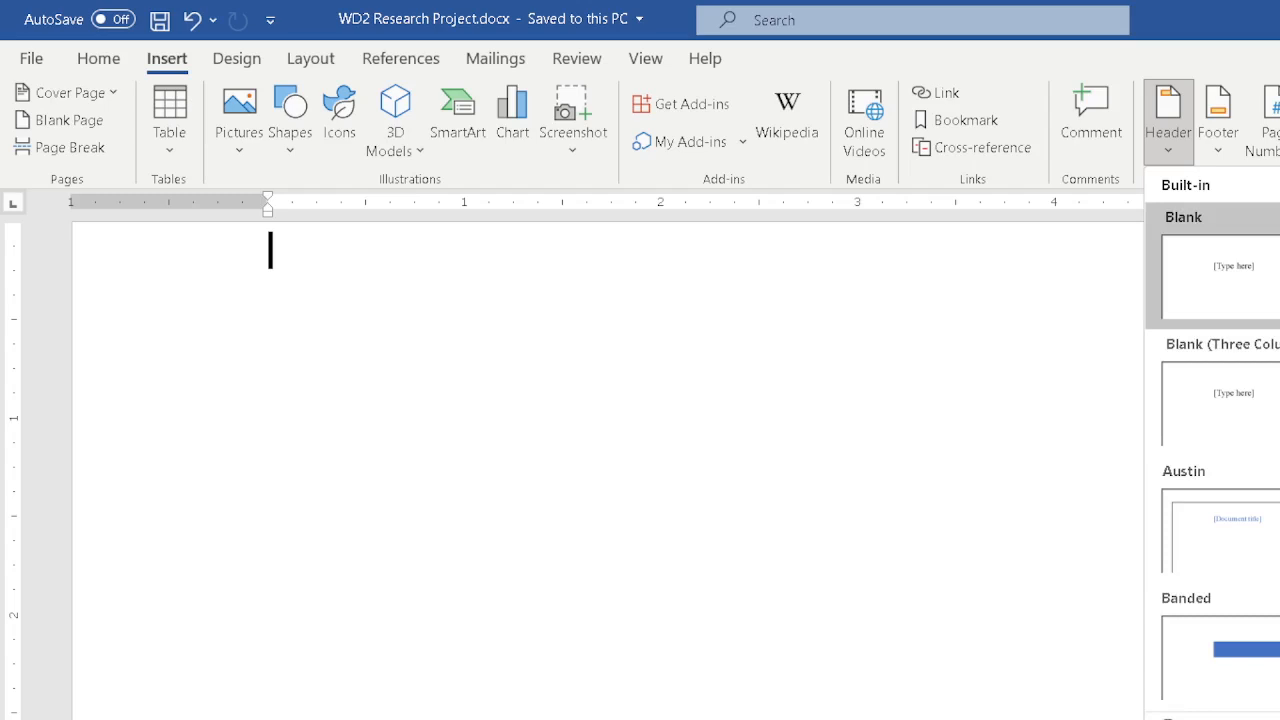
pyautogui.click(1265, 257)
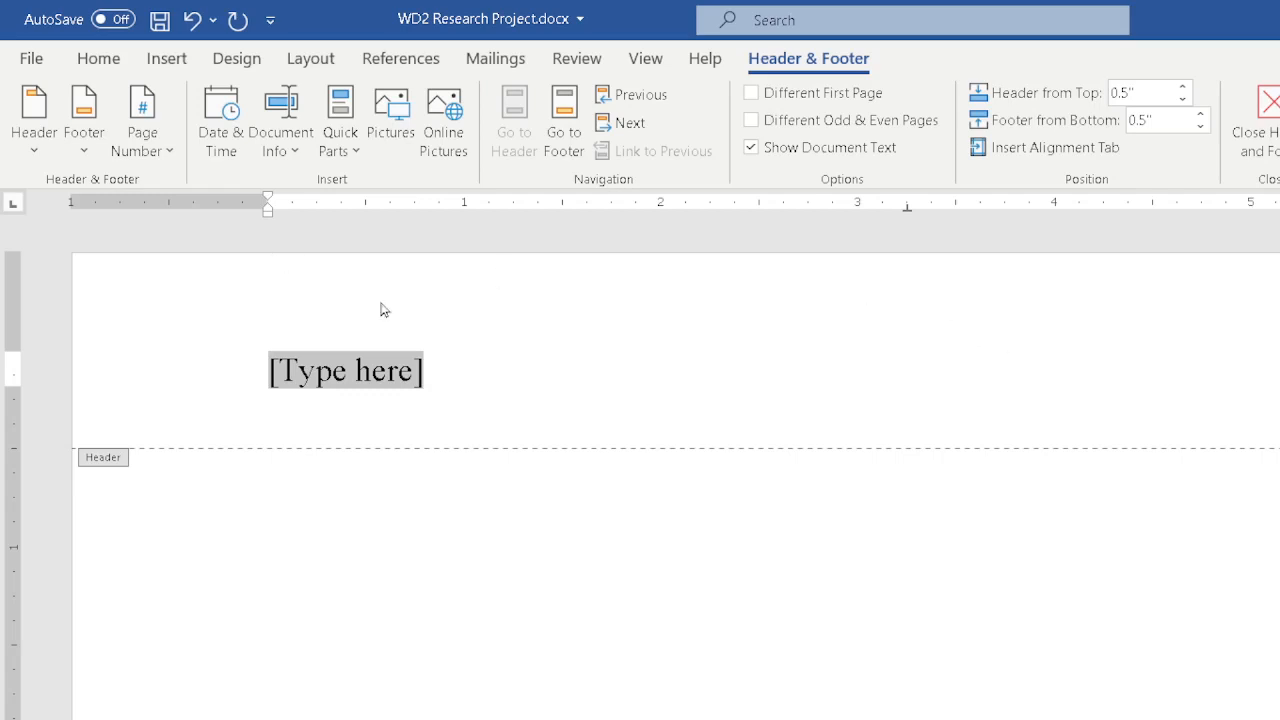
pyautogui.click(99, 60)
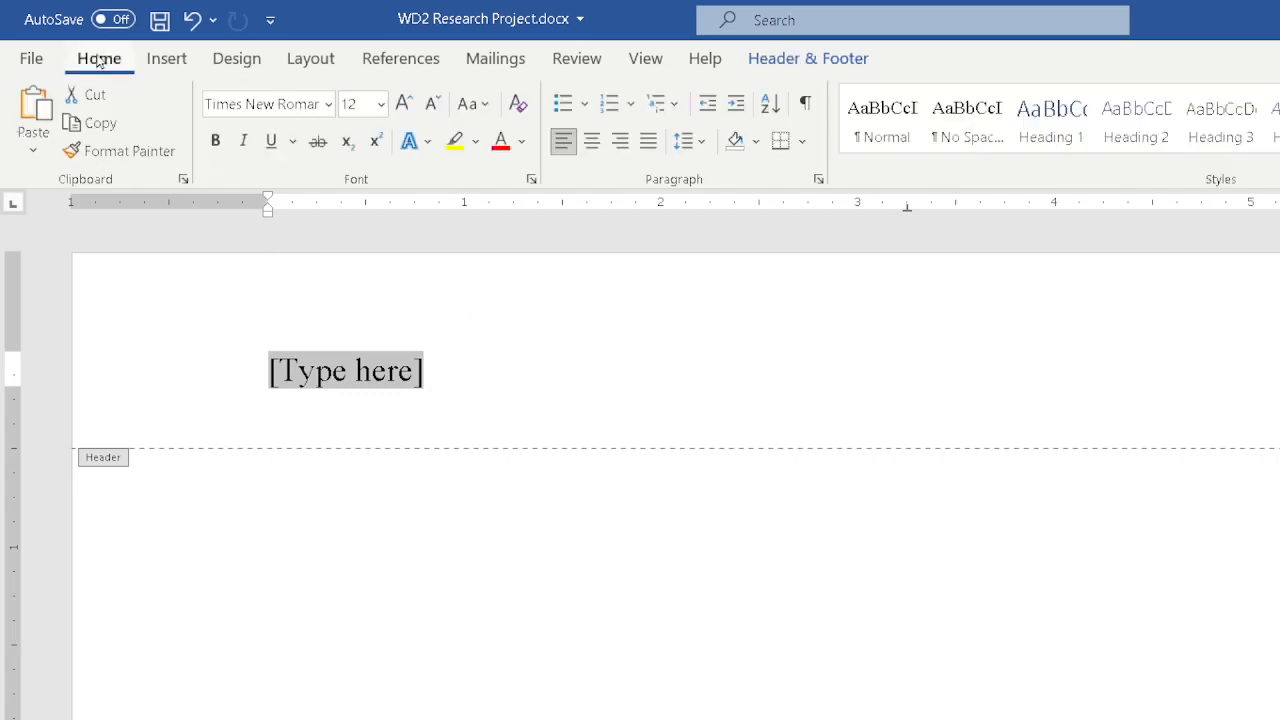
pyautogui.click(620, 142)
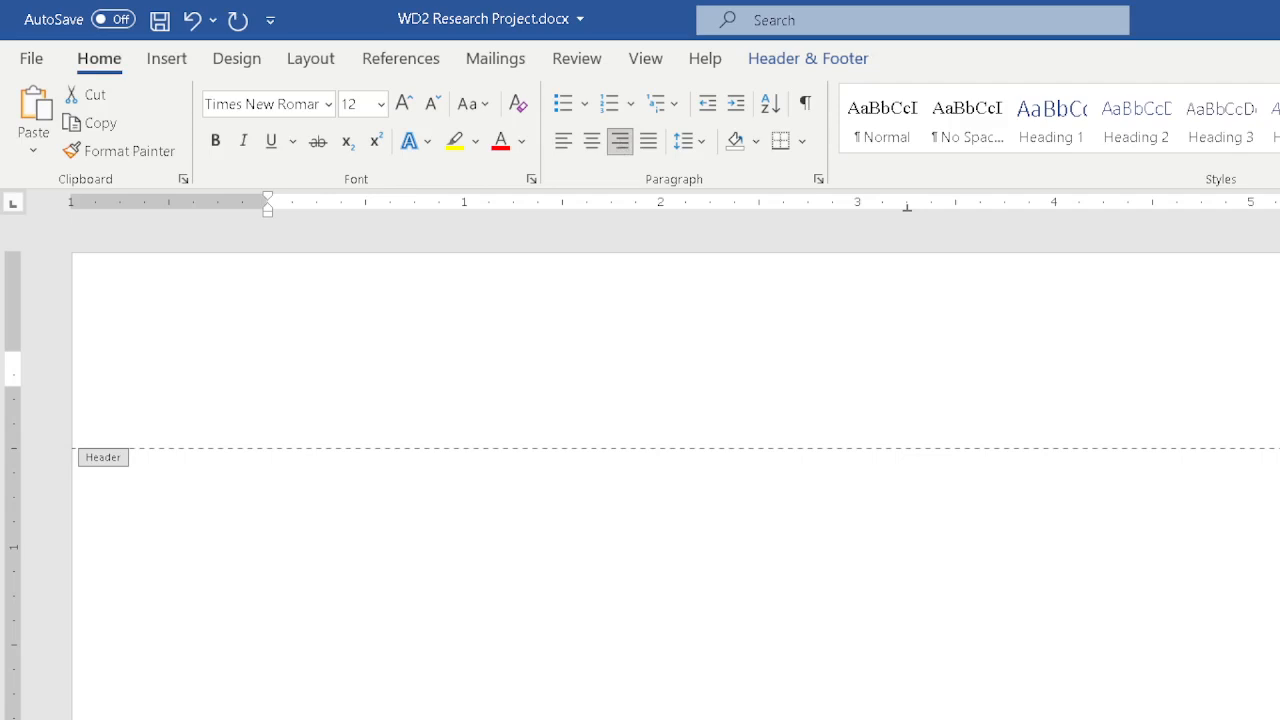
pyautogui.press('Delete')
# Insert a Plain Number page number at the top of the page and leave the page number gallery.
pyautogui.click(168, 70)
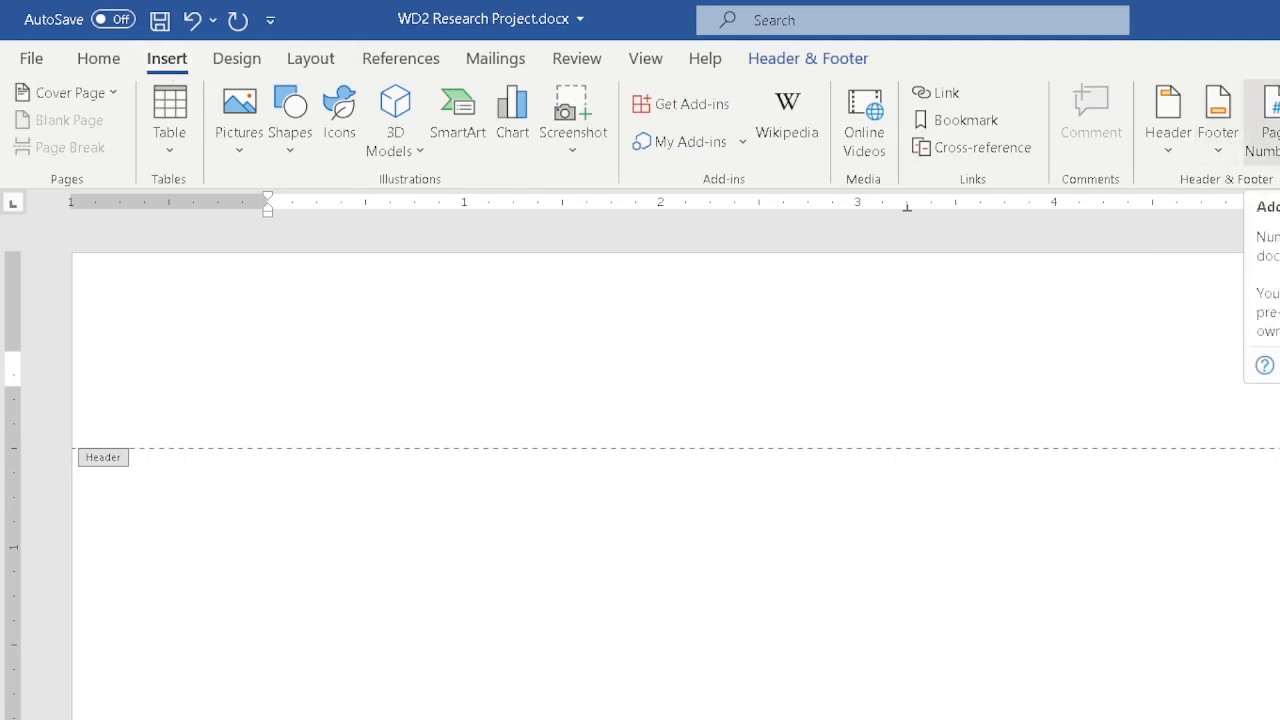
pyautogui.click(1262, 118)
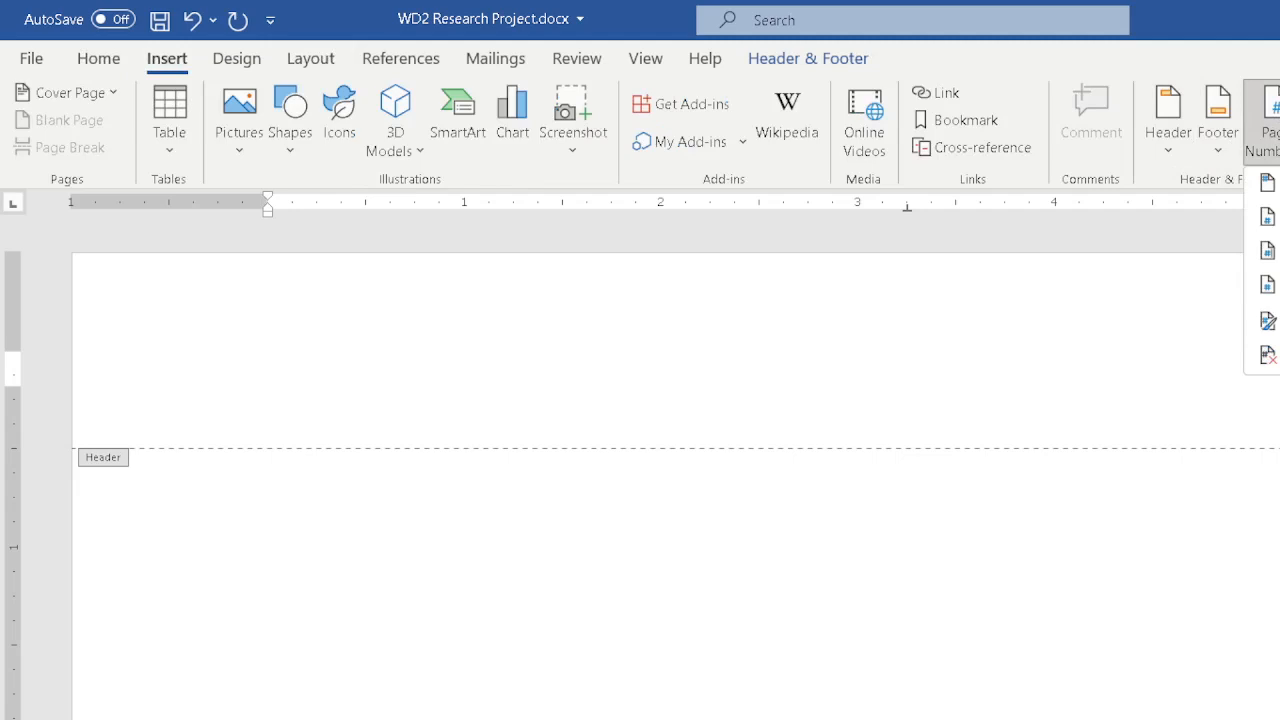
pyautogui.moveTo(1267, 285)
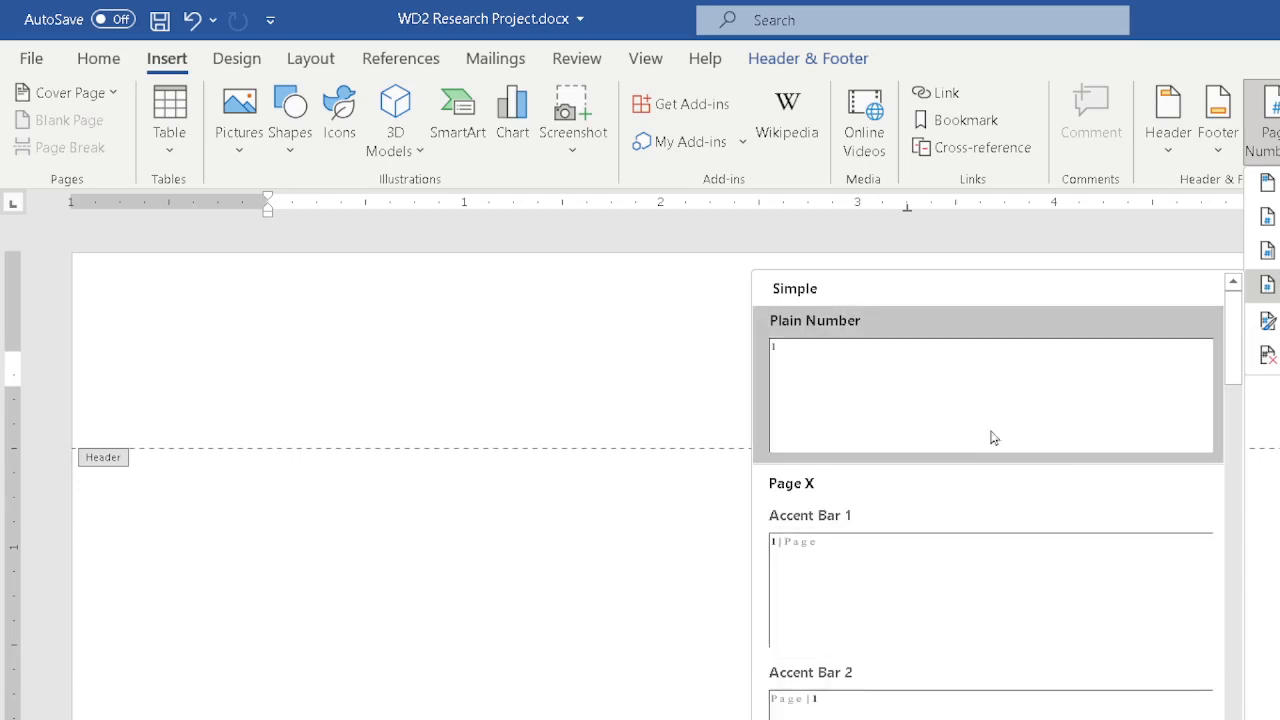
pyautogui.click(843, 366)
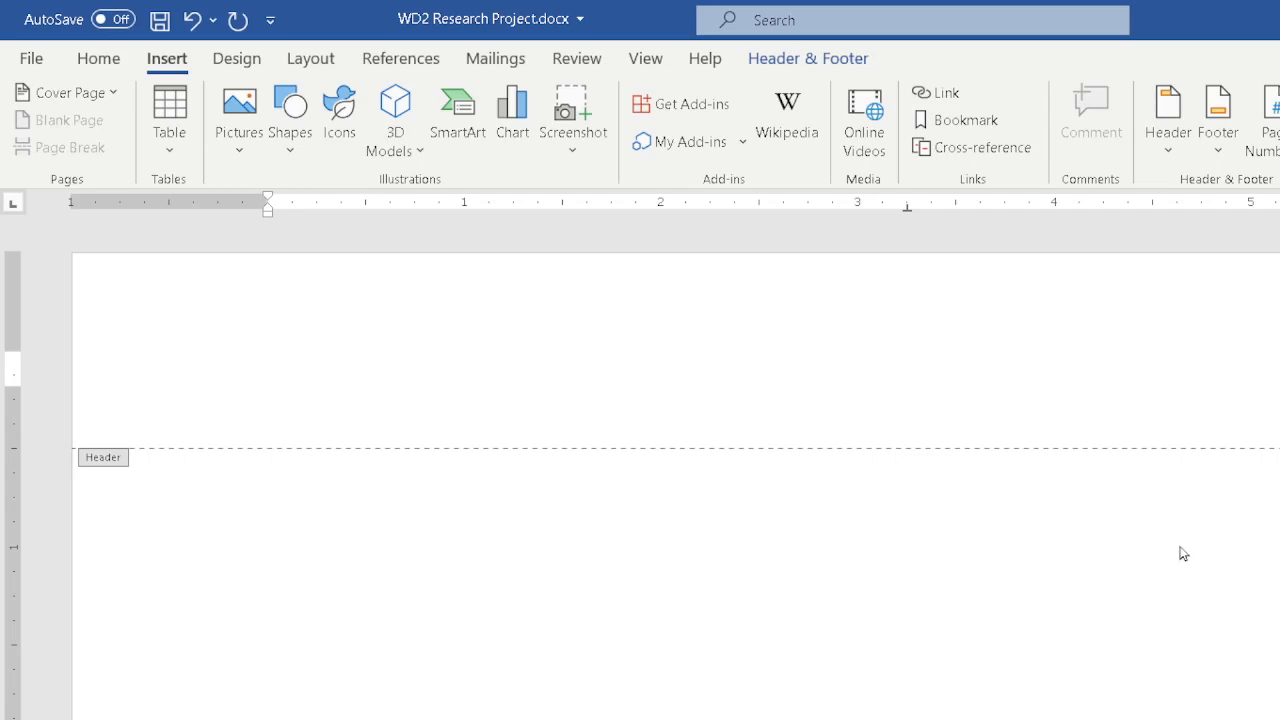
pyautogui.press('Escape')
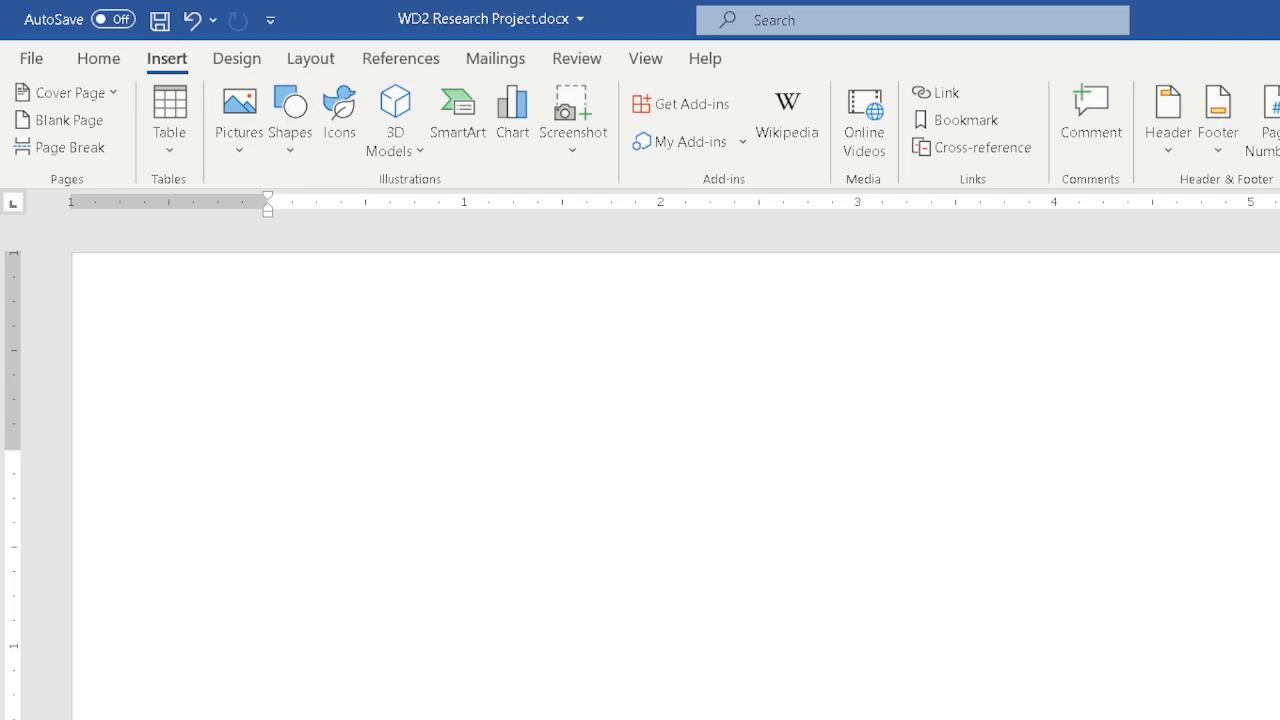
# Reopen header and footer editing, undo the last change made in the footer, and return to the document body.
pyautogui.doubleClick(1094, 397)
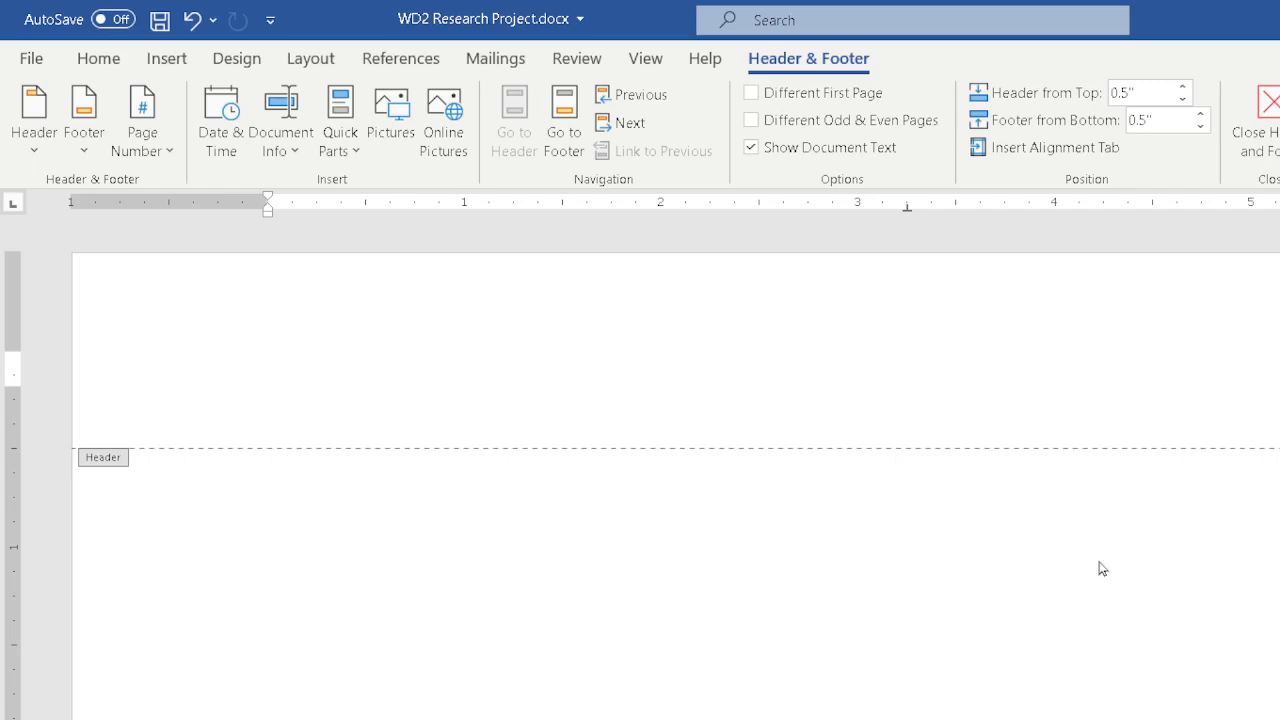
pyautogui.scroll(-10, 1103, 572)
pyautogui.scroll(-3, 1108, 592)
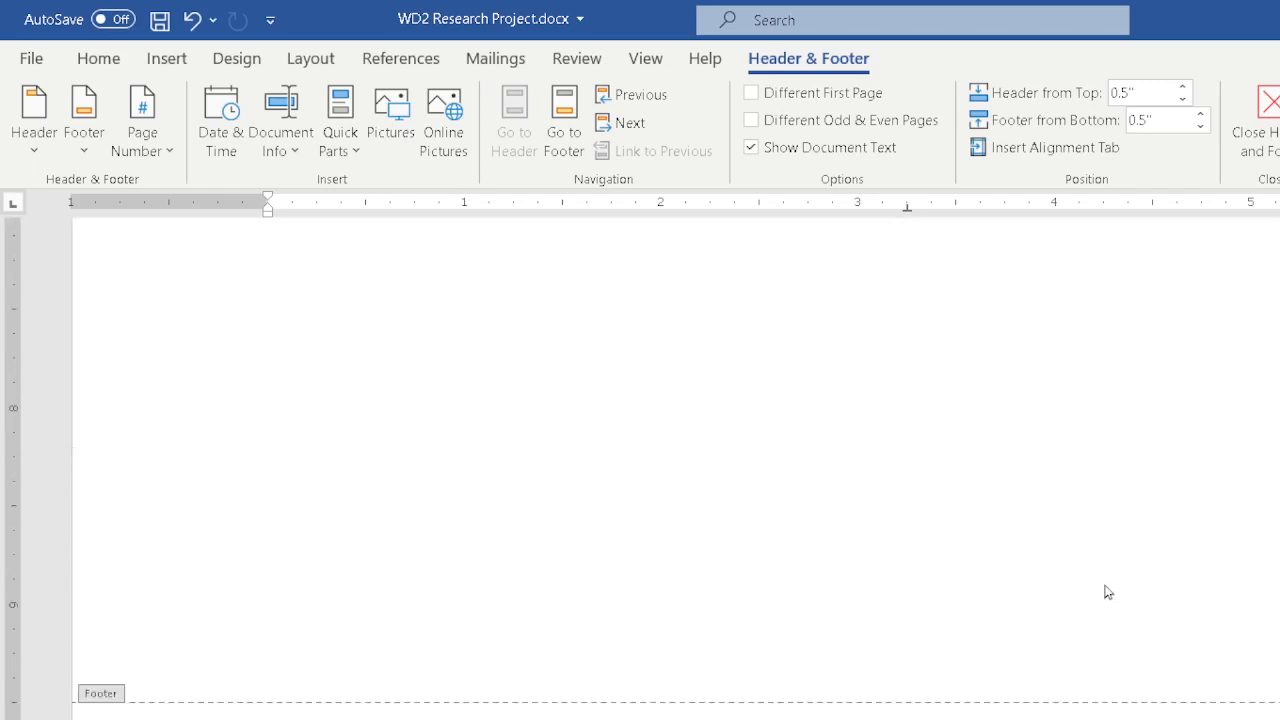
pyautogui.click(1106, 713)
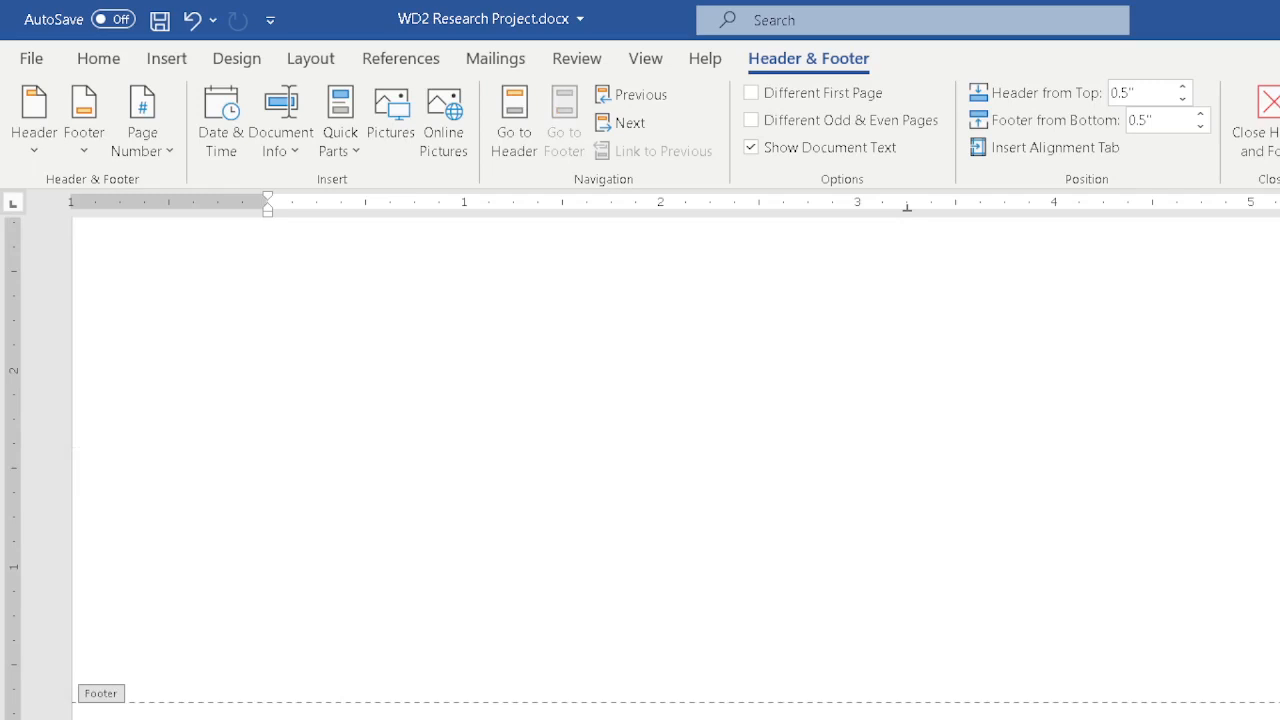
pyautogui.hotkey('ctrl', 'z')
pyautogui.scroll(5, 869, 649)
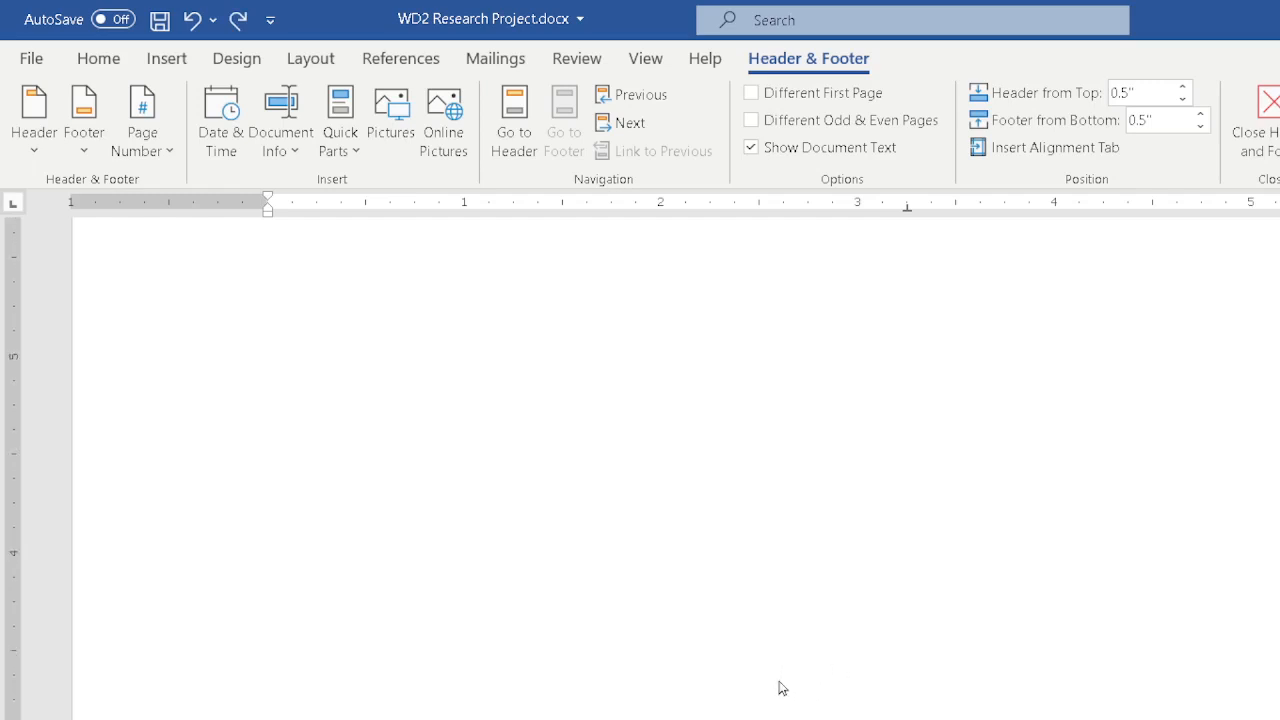
pyautogui.scroll(3, 781, 688)
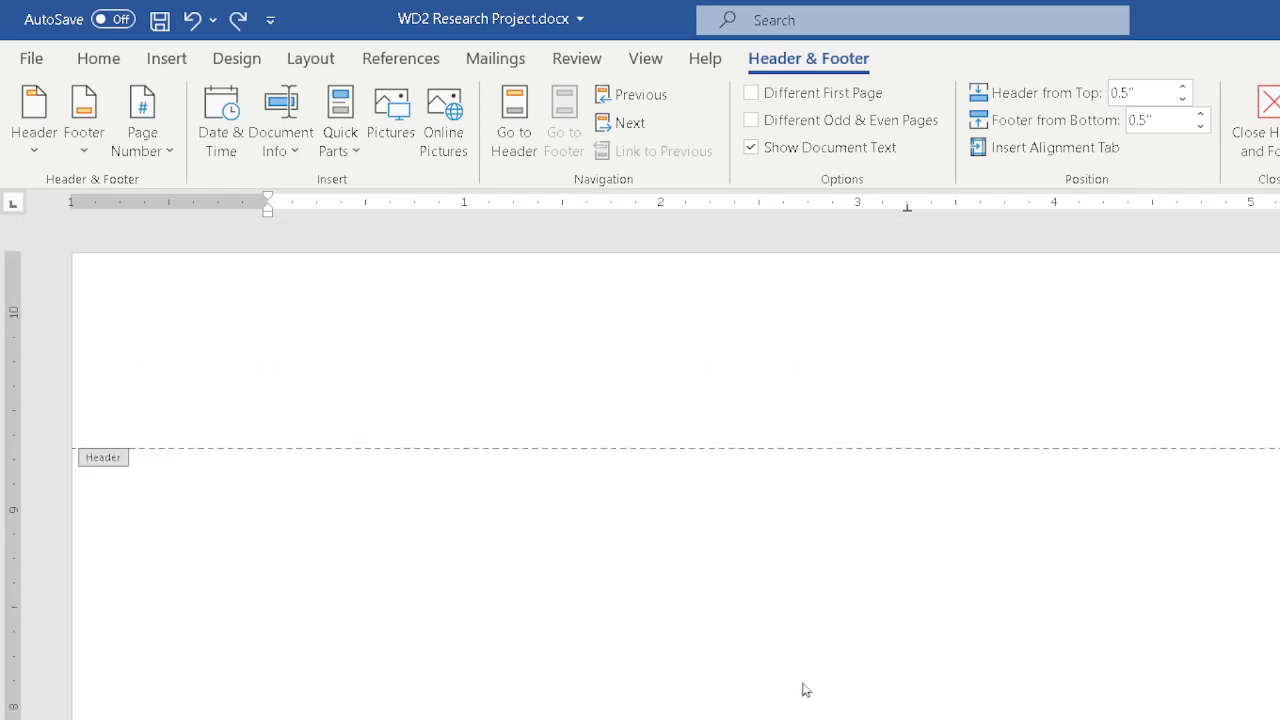
pyautogui.doubleClick(787, 337)
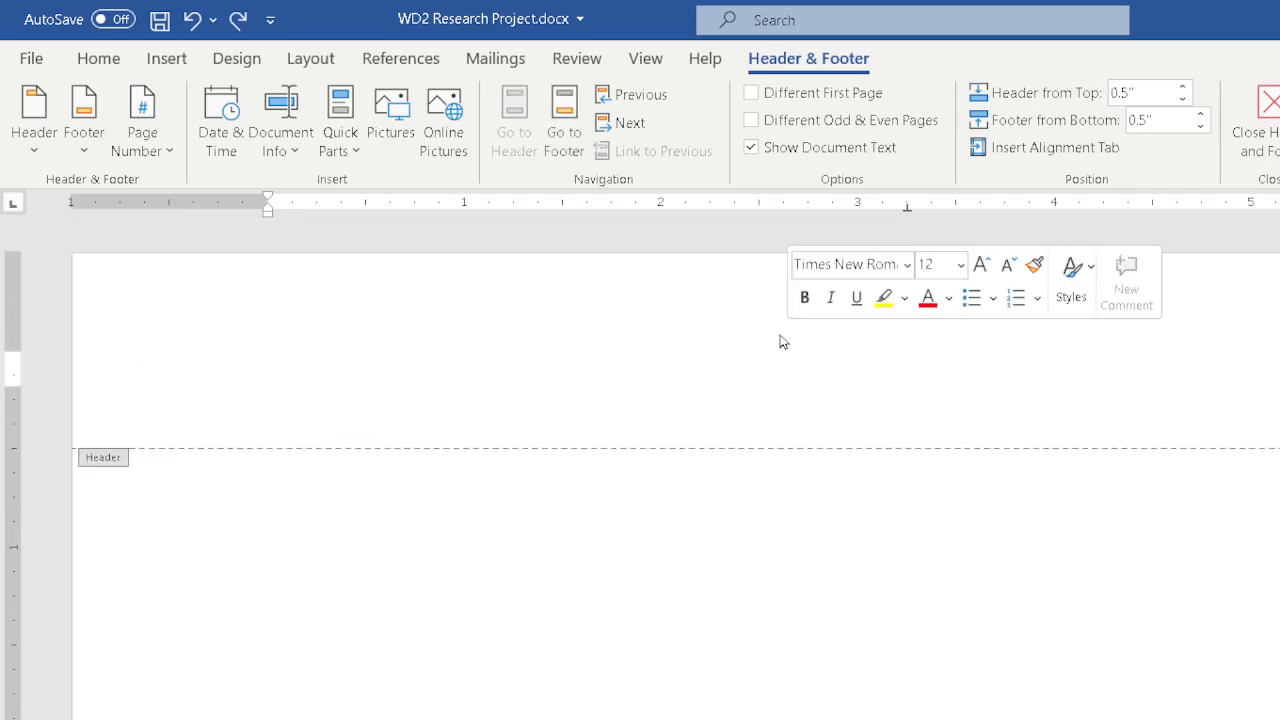
pyautogui.doubleClick(597, 557)
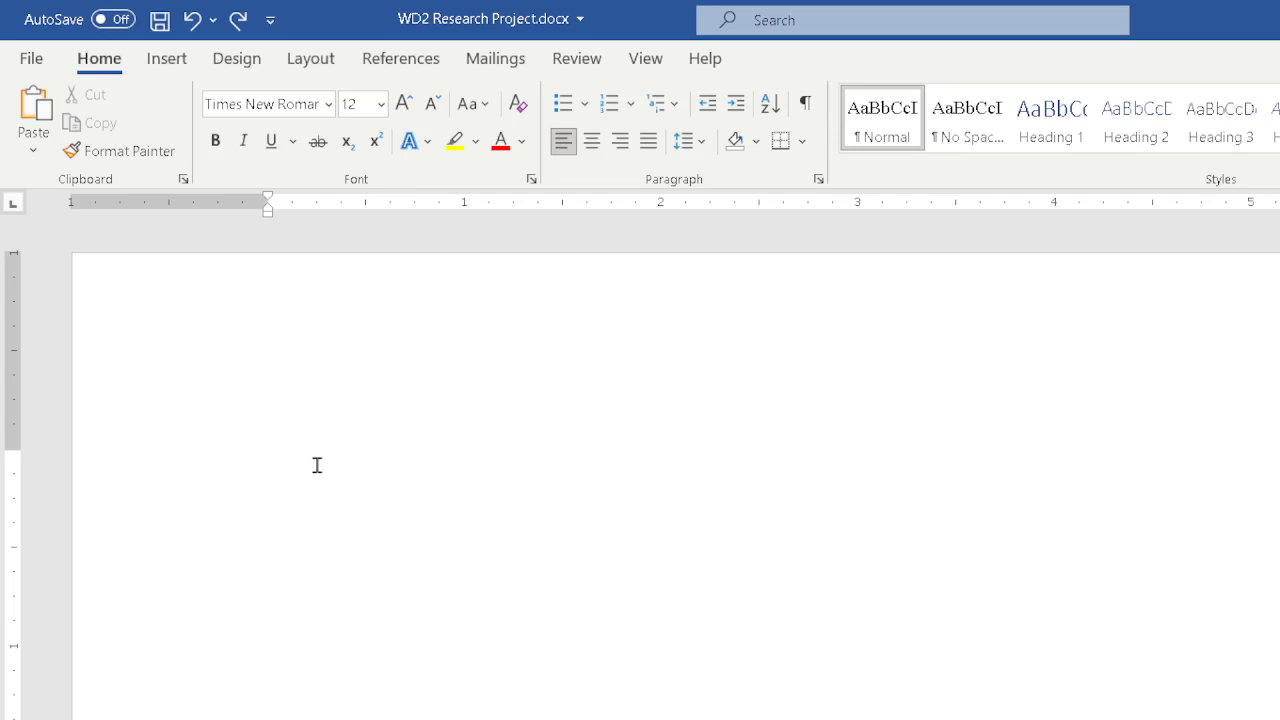
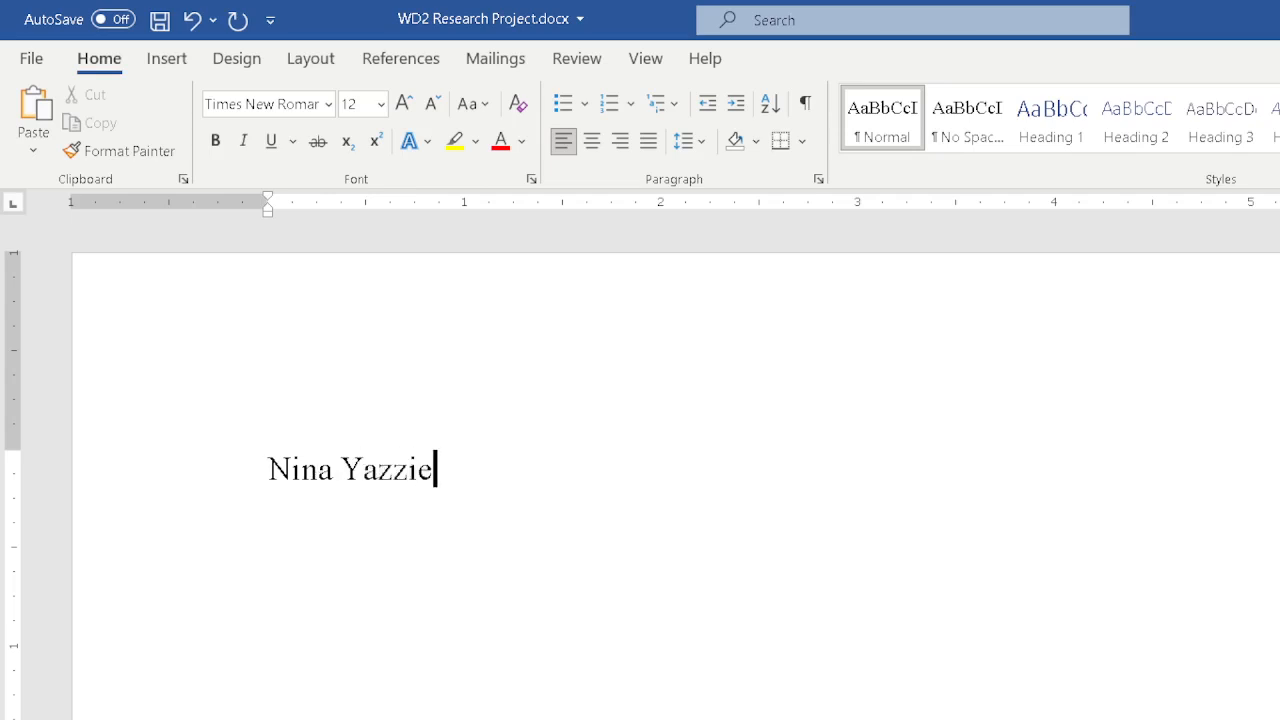
# Enter the teacher's name with the title Mr. on a new line.
pyautogui.press('Return')
pyautogui.write('Mr. S')
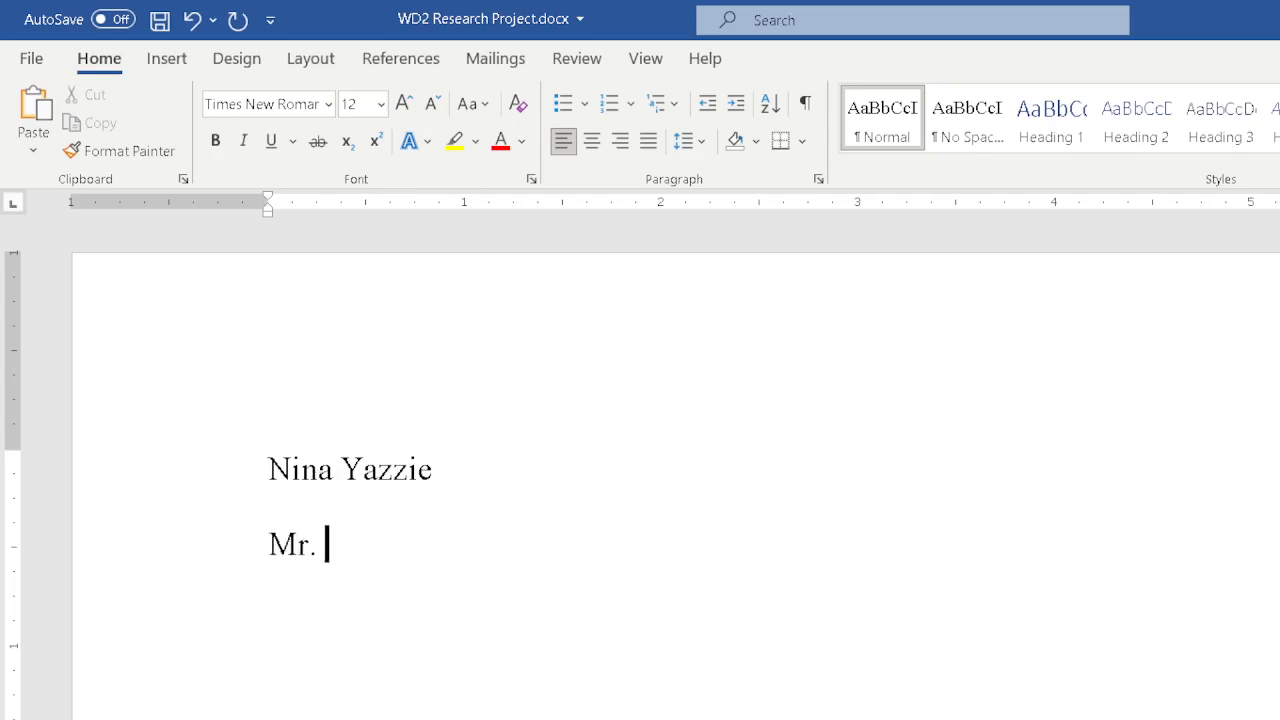
pyautogui.write('lobovnik')
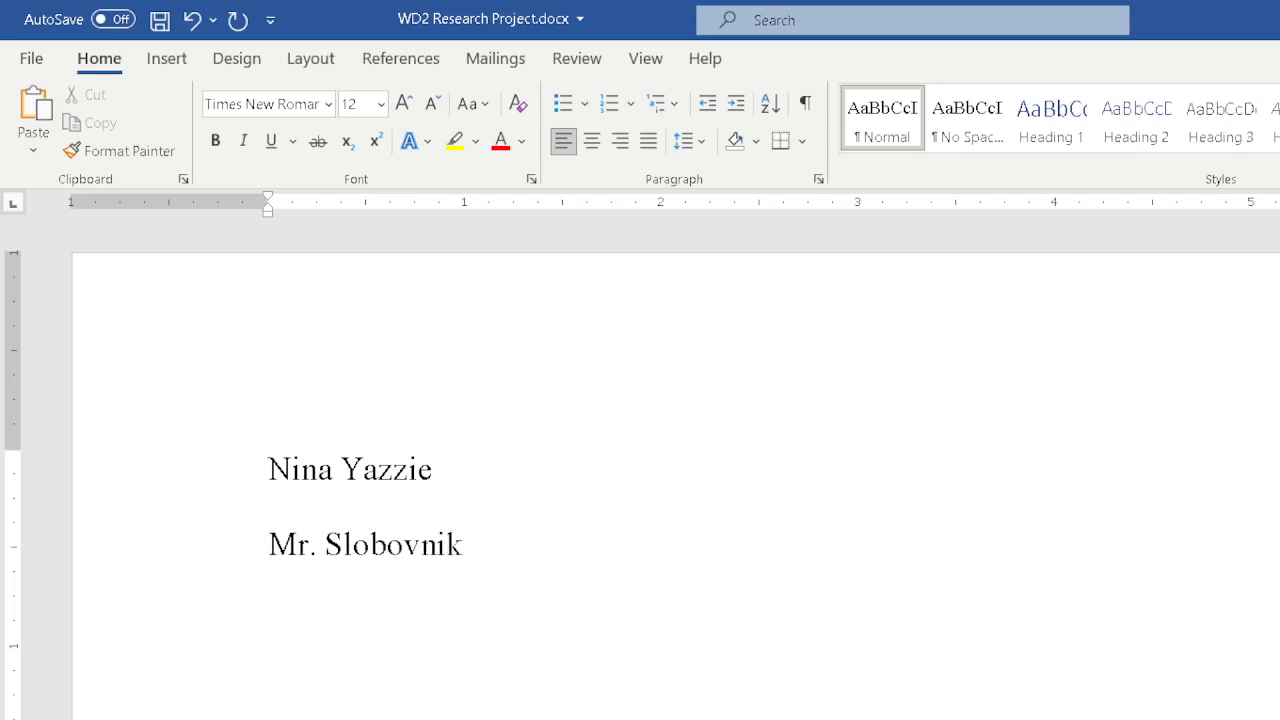
# Add the course name English 101 on the next line.
pyautogui.press('Return')
pyautogui.write('En')
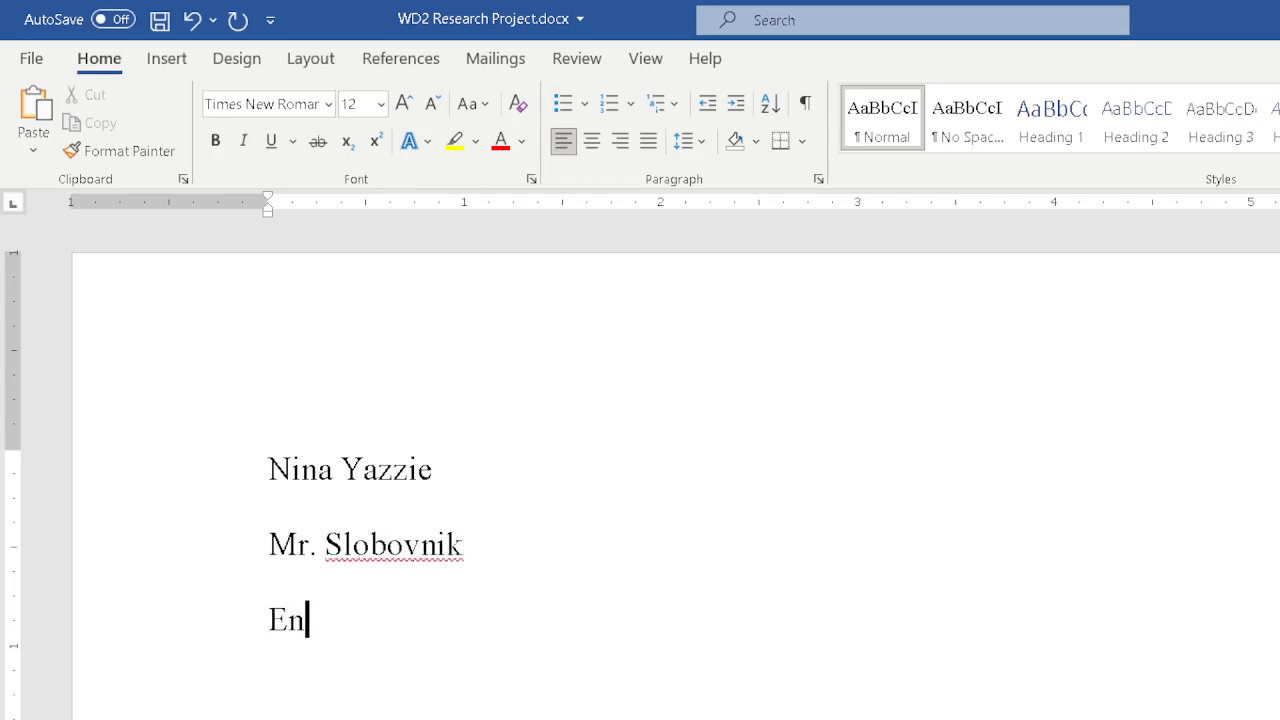
pyautogui.write('glish 1')
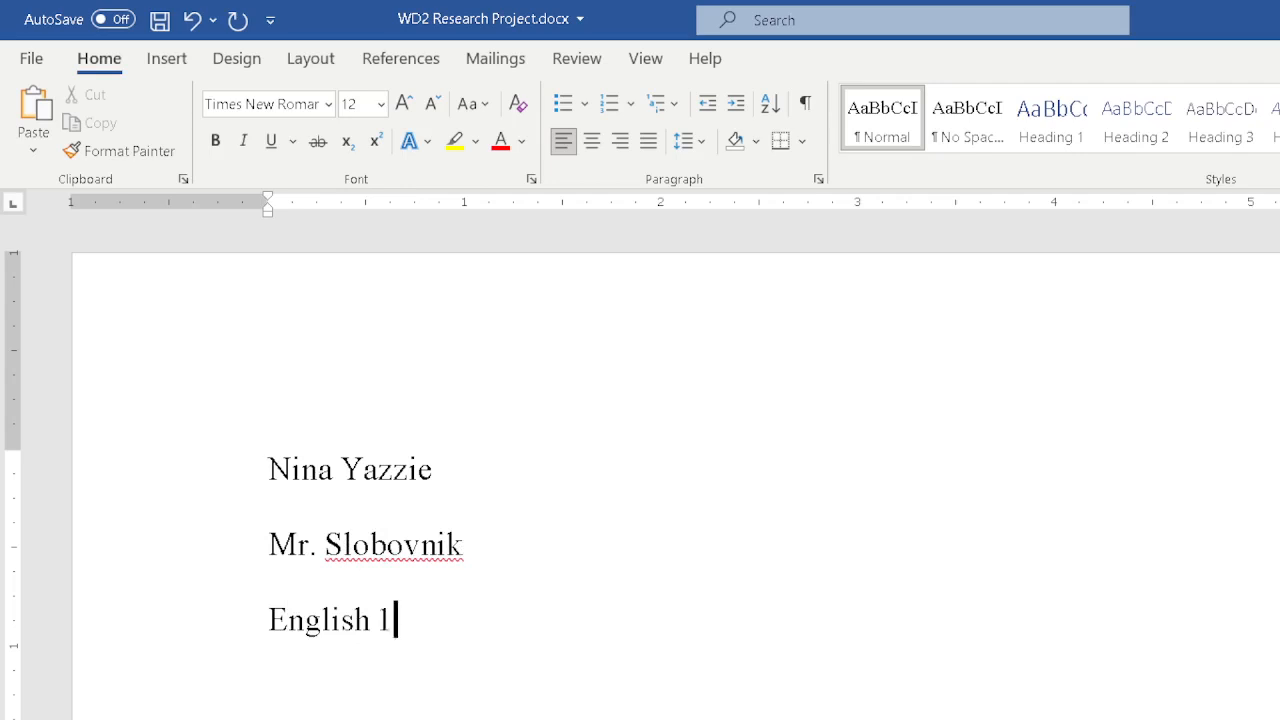
pyautogui.write('01')
# Add the date October 6, 2021 on the next line and save the document.
pyautogui.press('Return')
pyautogui.write('October')
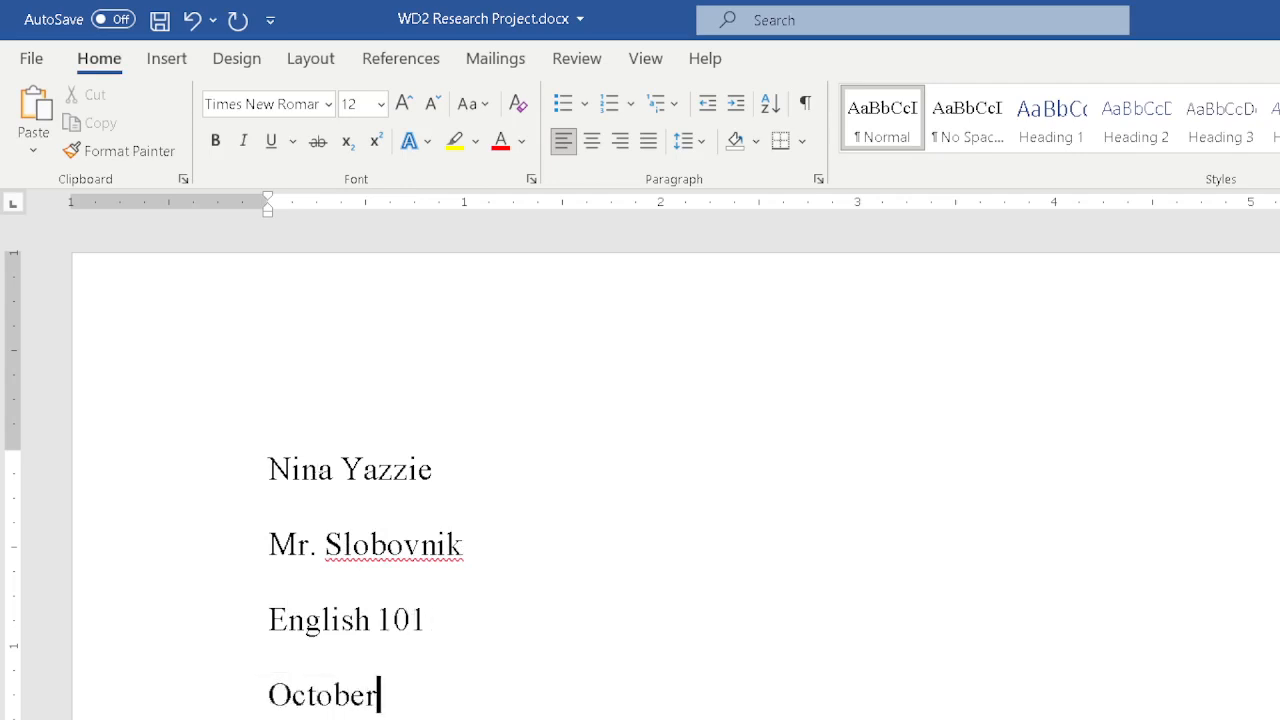
pyautogui.write(' 6, 20')
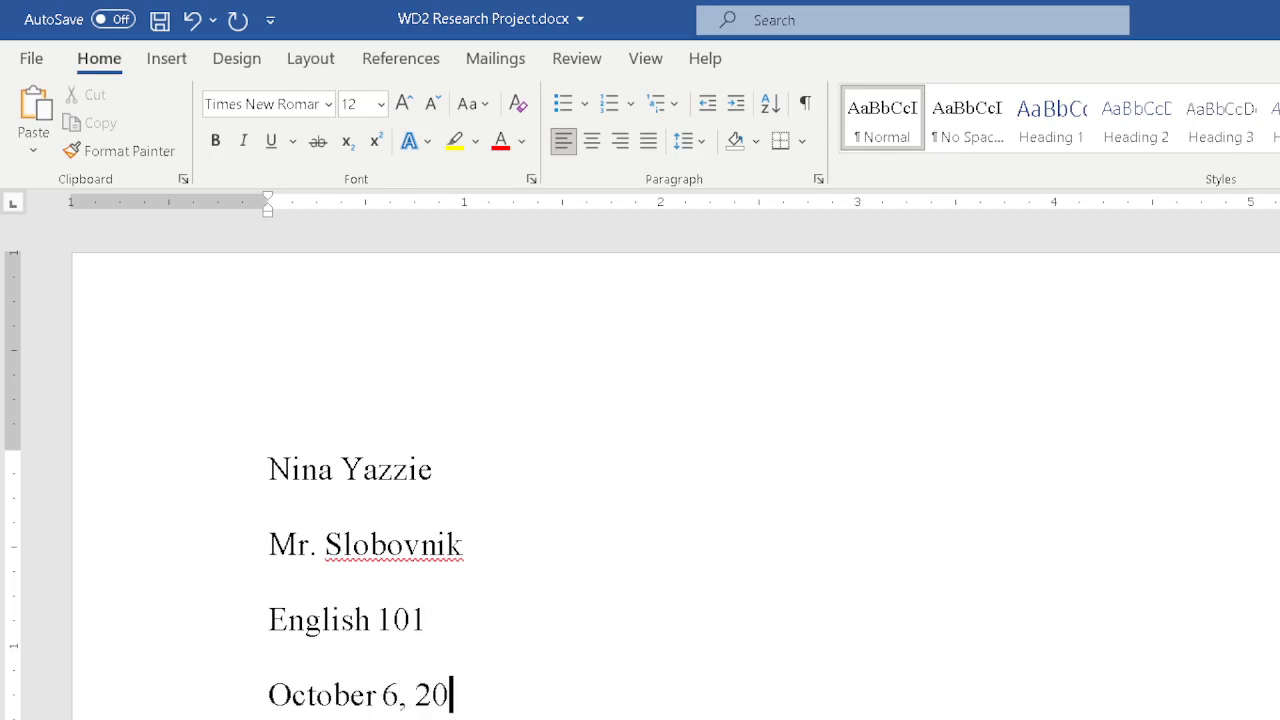
pyautogui.write('21')
pyautogui.hotkey('ctrl', 's')
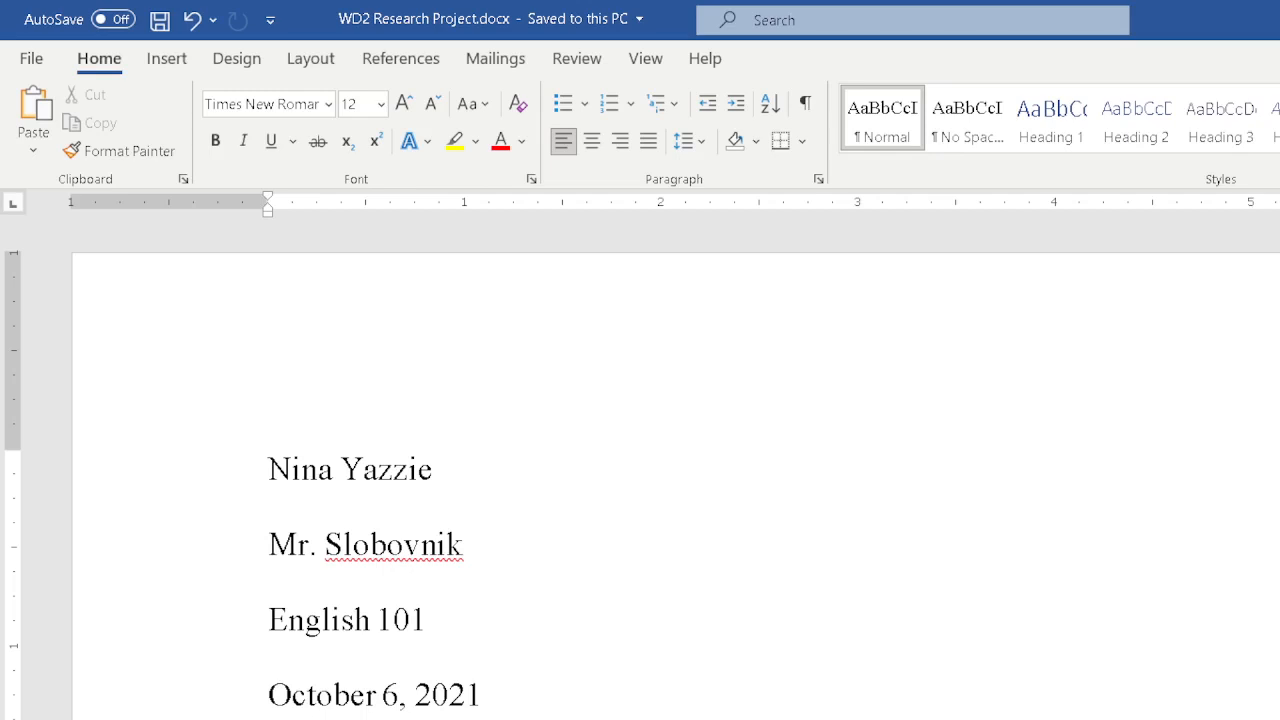
# Center the title Health Concerns of Using Technology and ignore the spelling flag on Technology.
pyautogui.hotkey('ctrl', 'e')
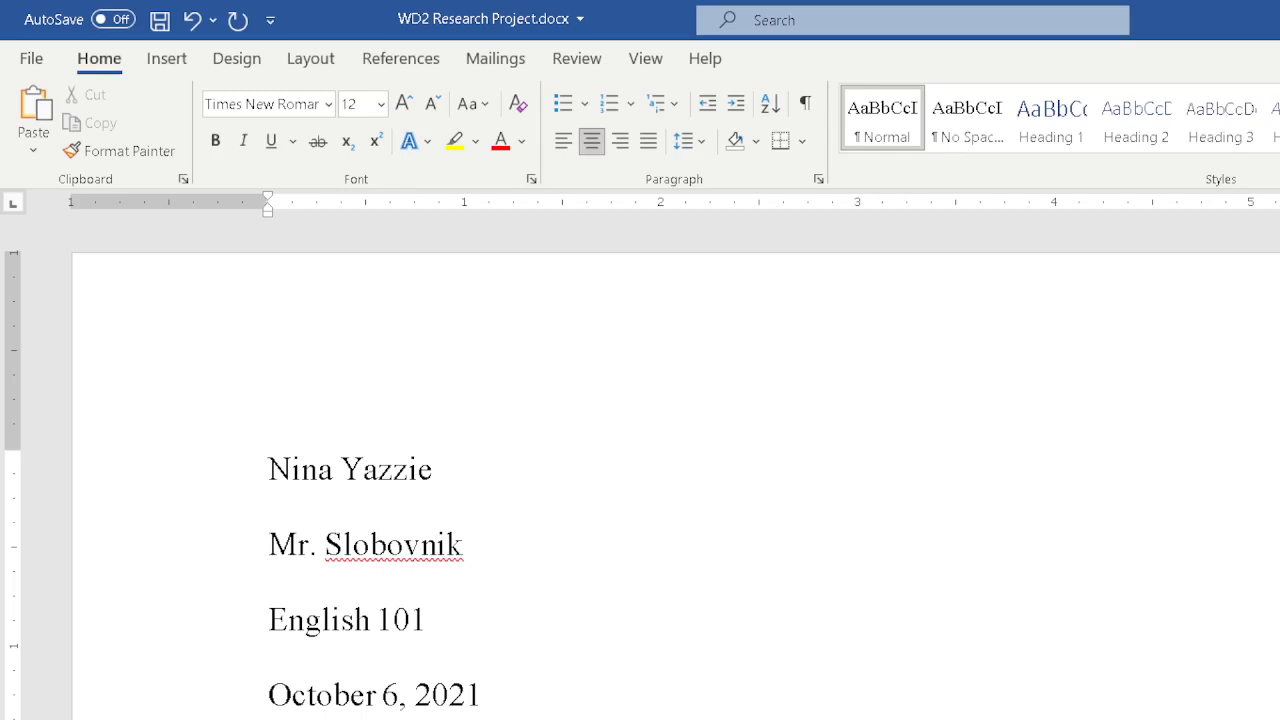
pyautogui.rightClick(959, 716)
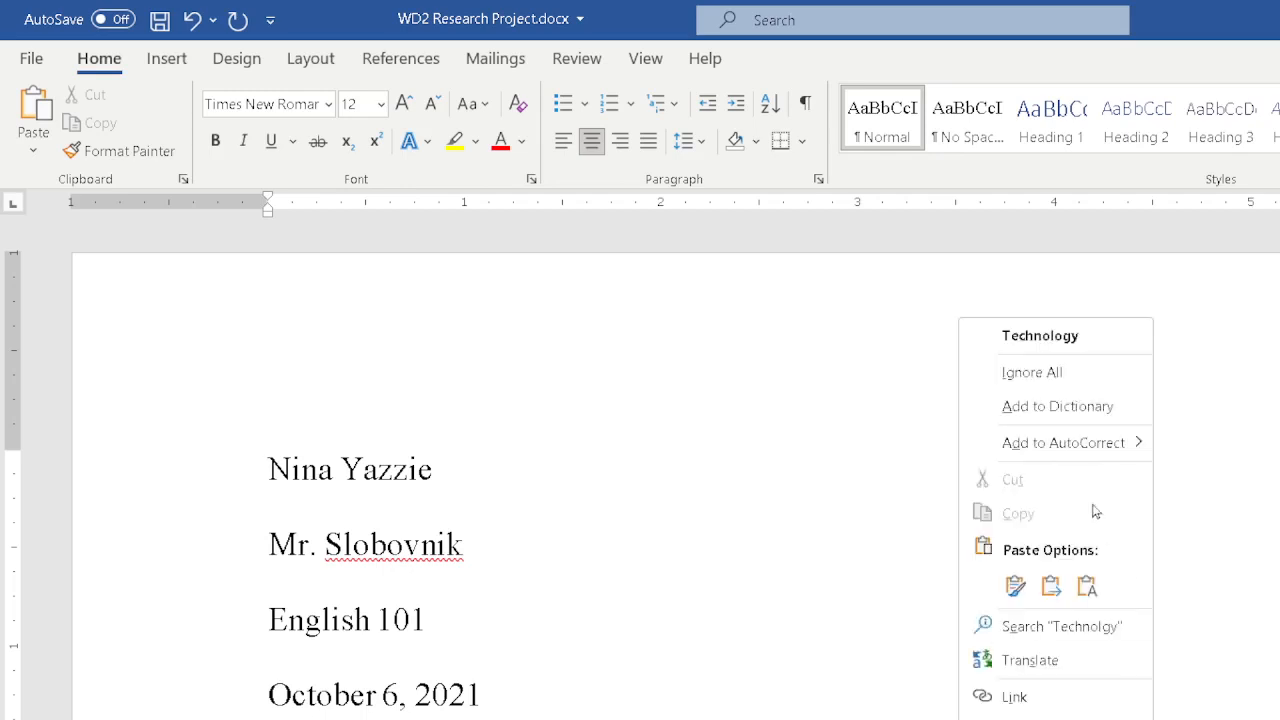
pyautogui.click(1038, 342)
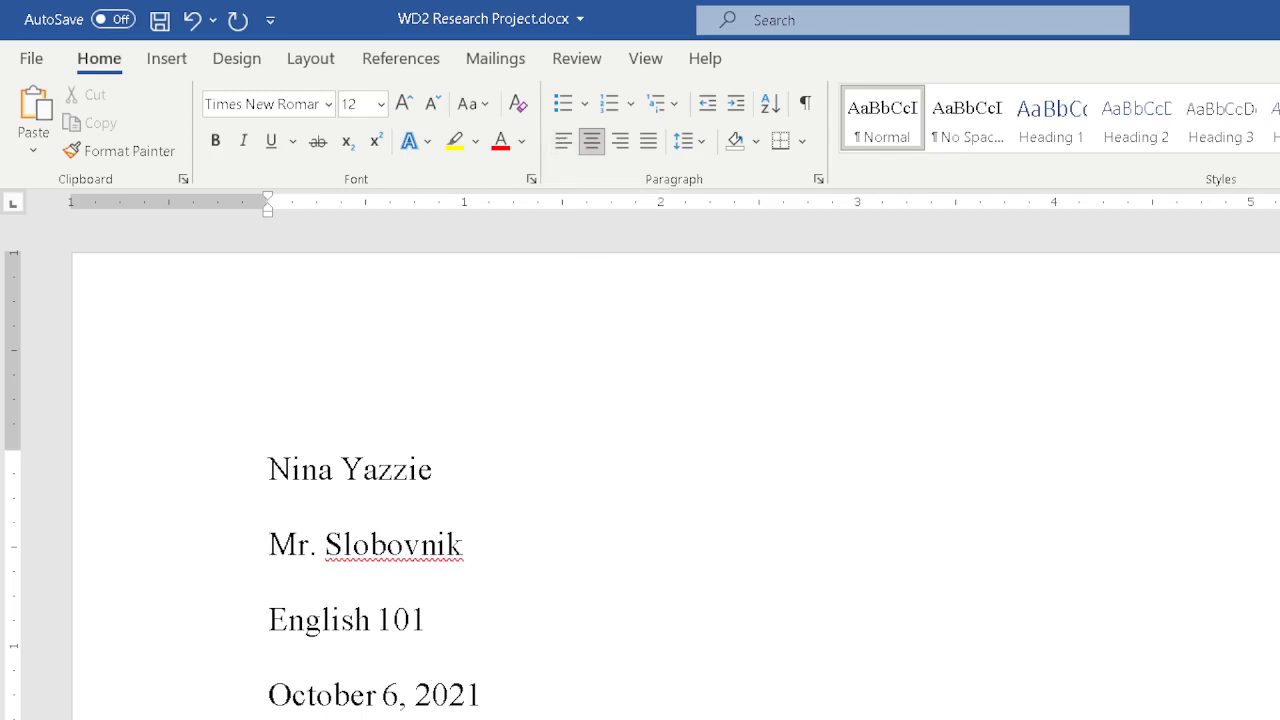
# Left-align the paragraph below the title and remove the tab stop from the ruler.
pyautogui.hotkey('ctrl', 'l')
pyautogui.hotkey('ctrl', 'z')
pyautogui.hotkey('ctrl', 'l')
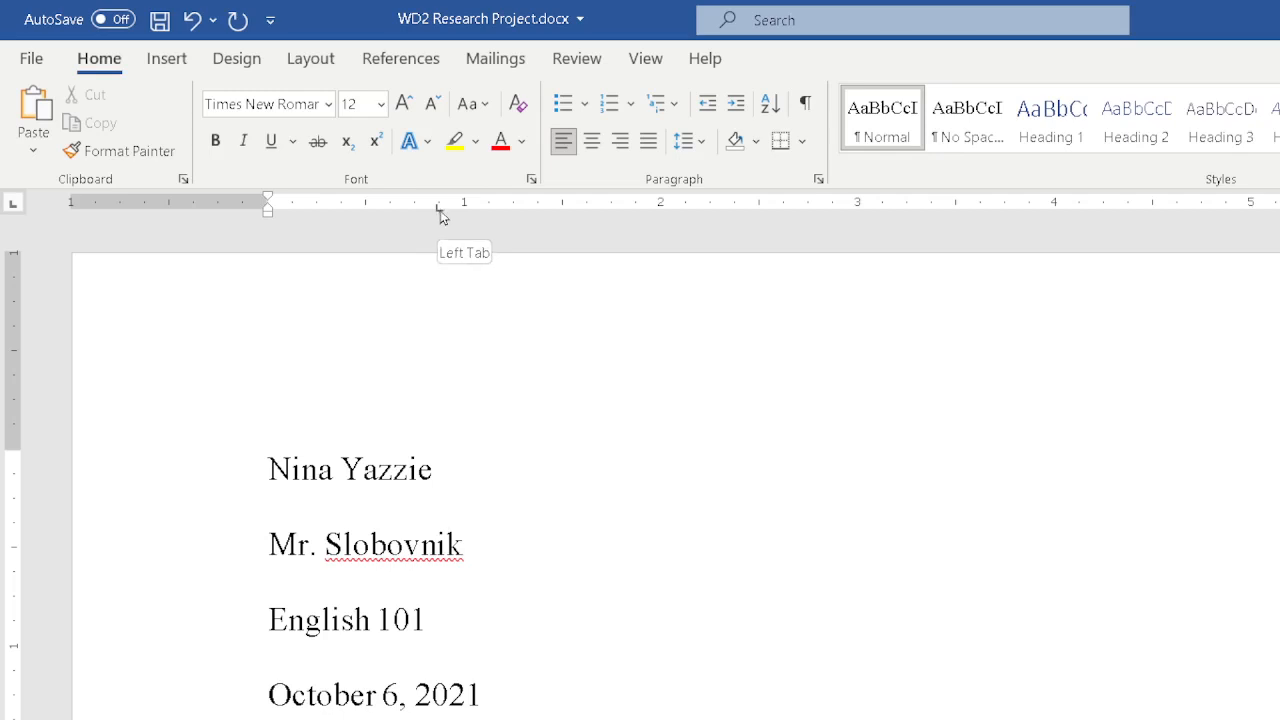
pyautogui.moveTo(439, 212); pyautogui.dragTo(511, 411)
pyautogui.scroll(-3, 616, 637)
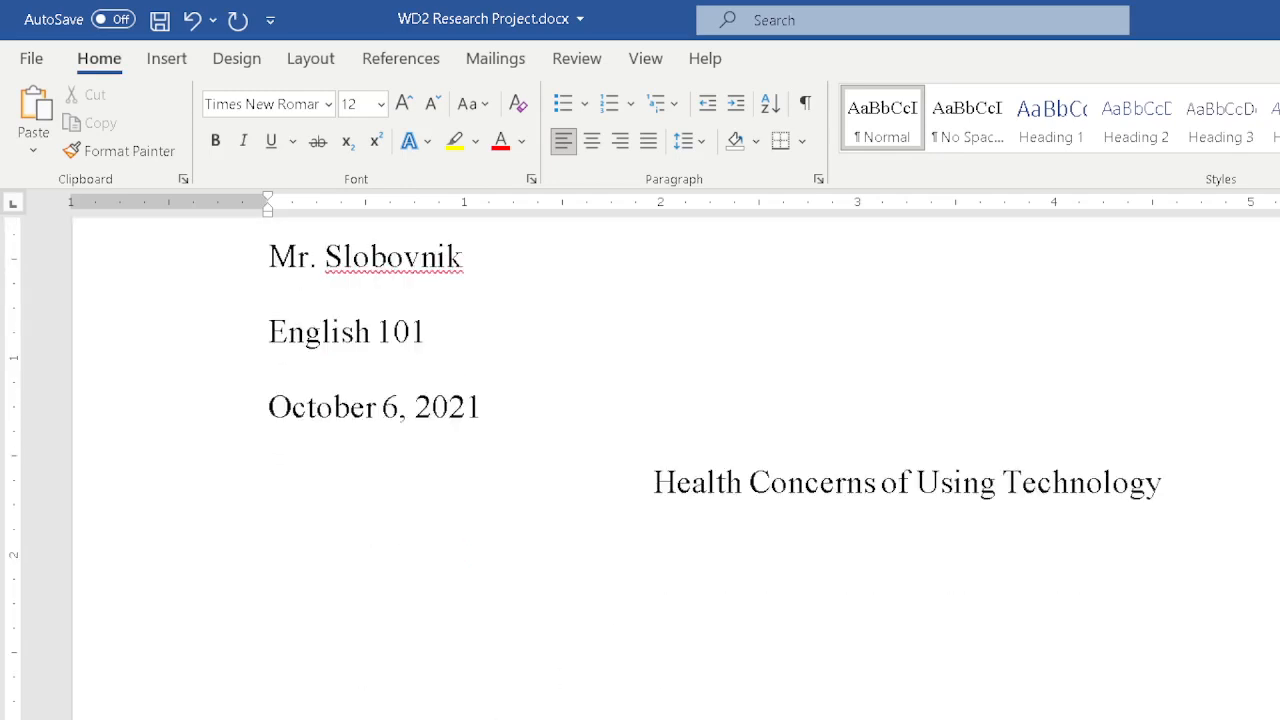
# Begin the body paragraph with "The widespread use of technology has led to some important user concerns. Two of the more common physical health concerns".
pyautogui.write('The widesp')
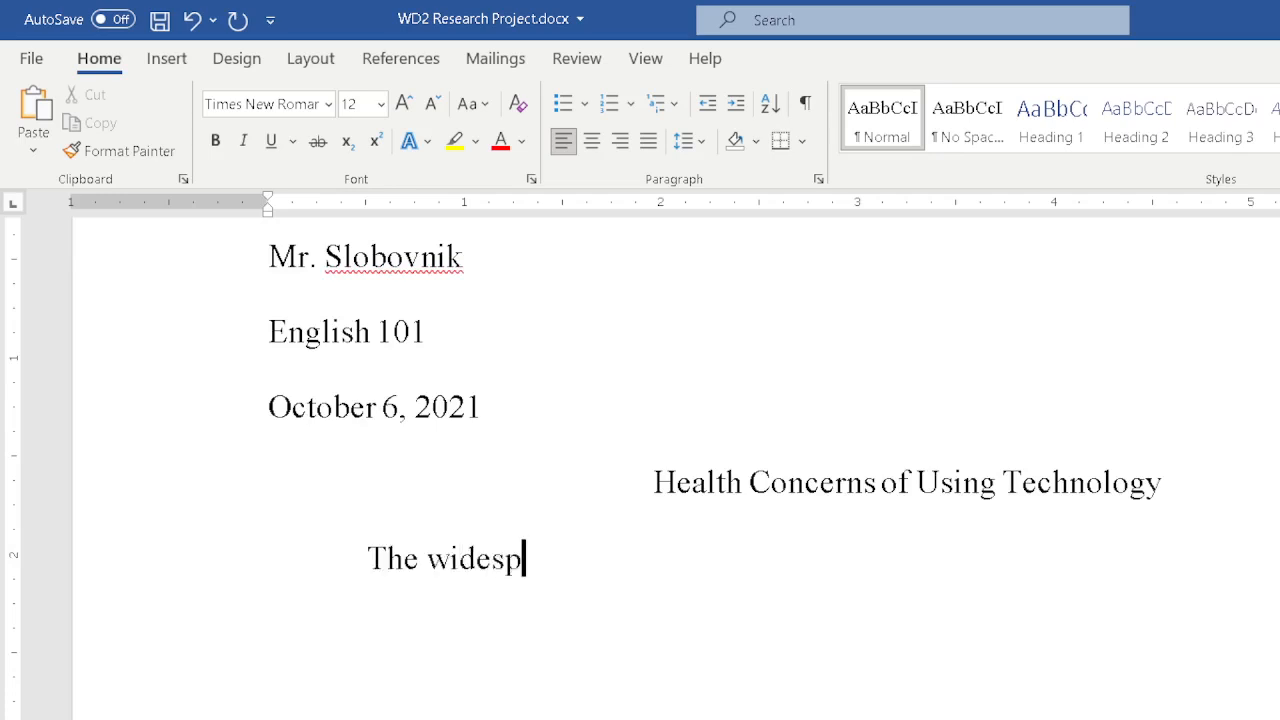
pyautogui.write('read use of ')
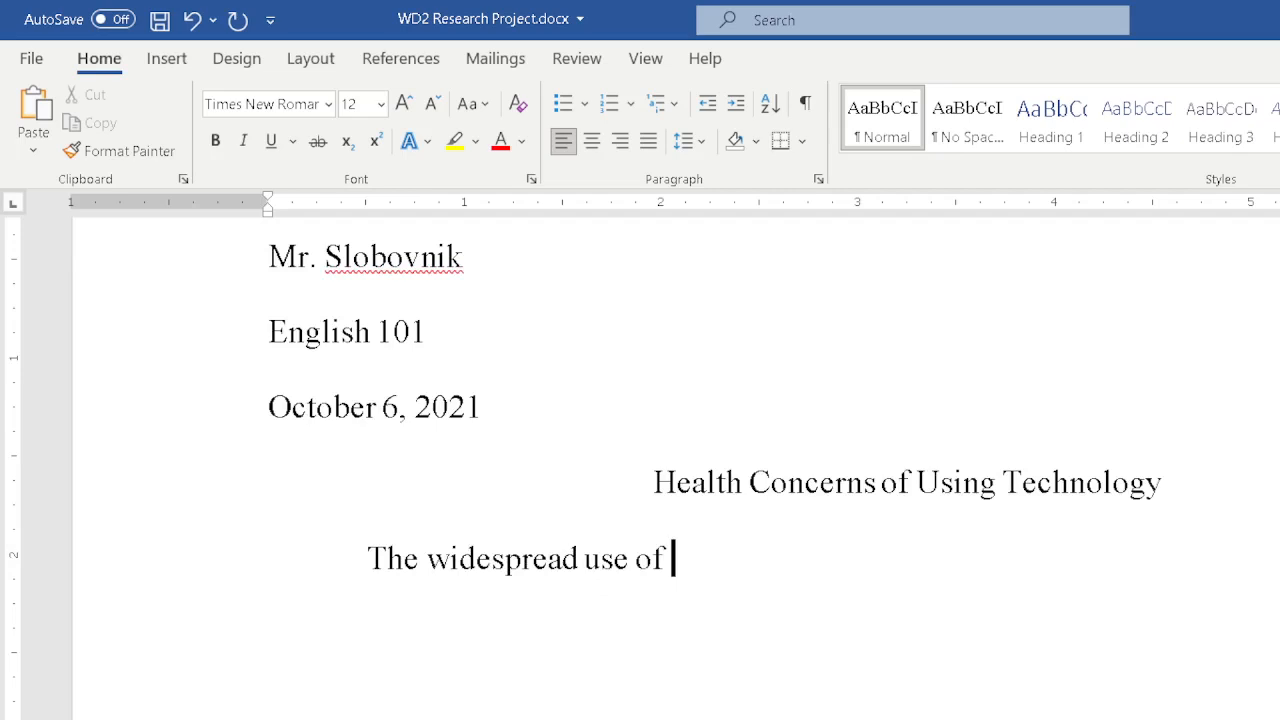
pyautogui.write('technology')
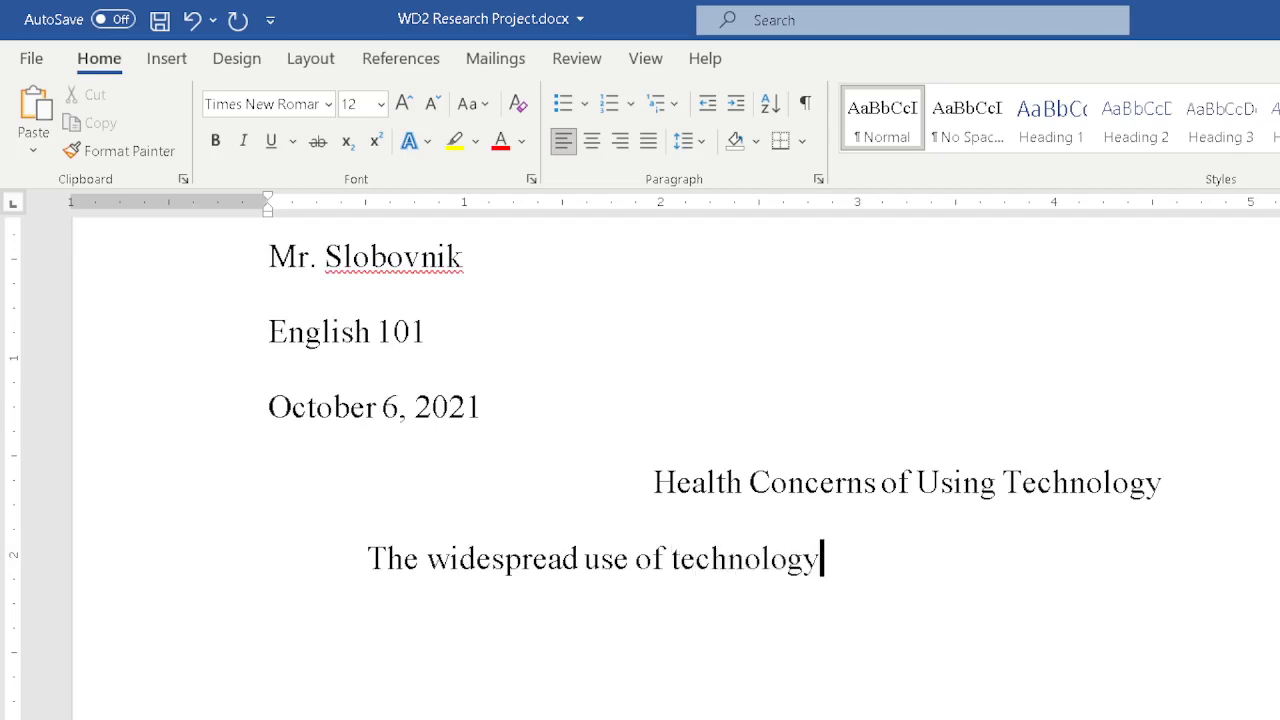
pyautogui.write(' has led to s')
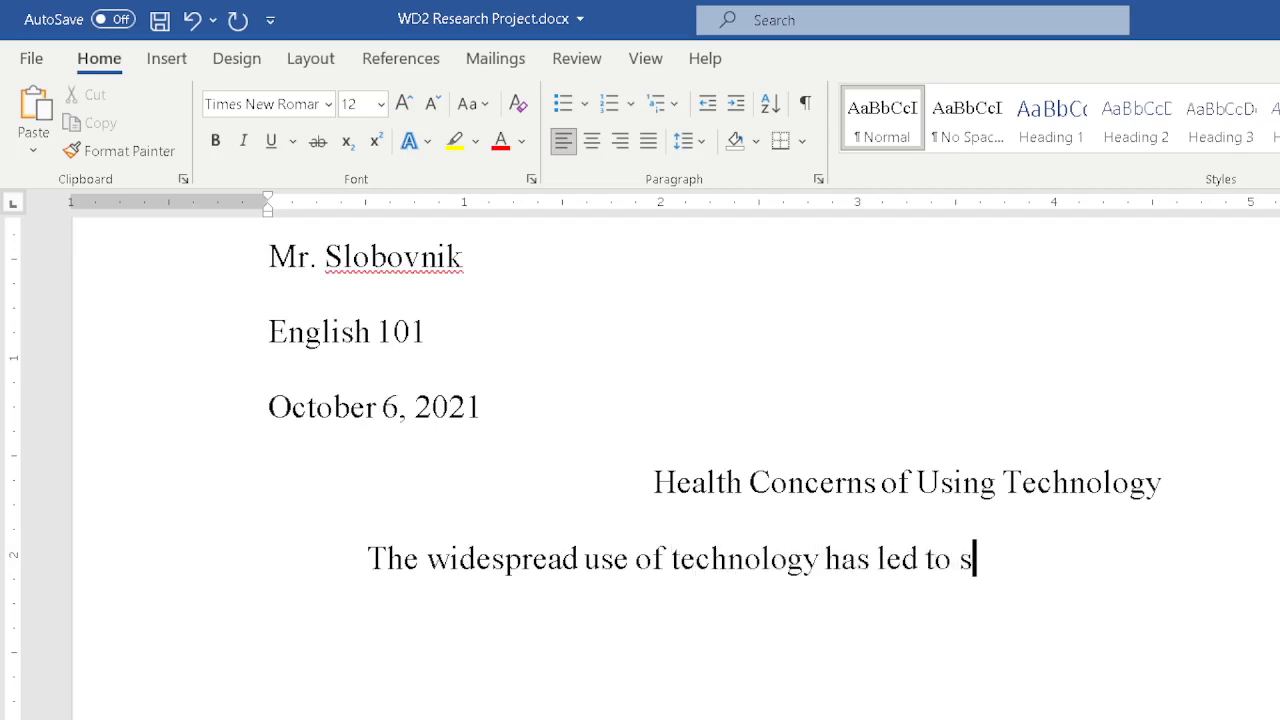
pyautogui.write('ome important user con')
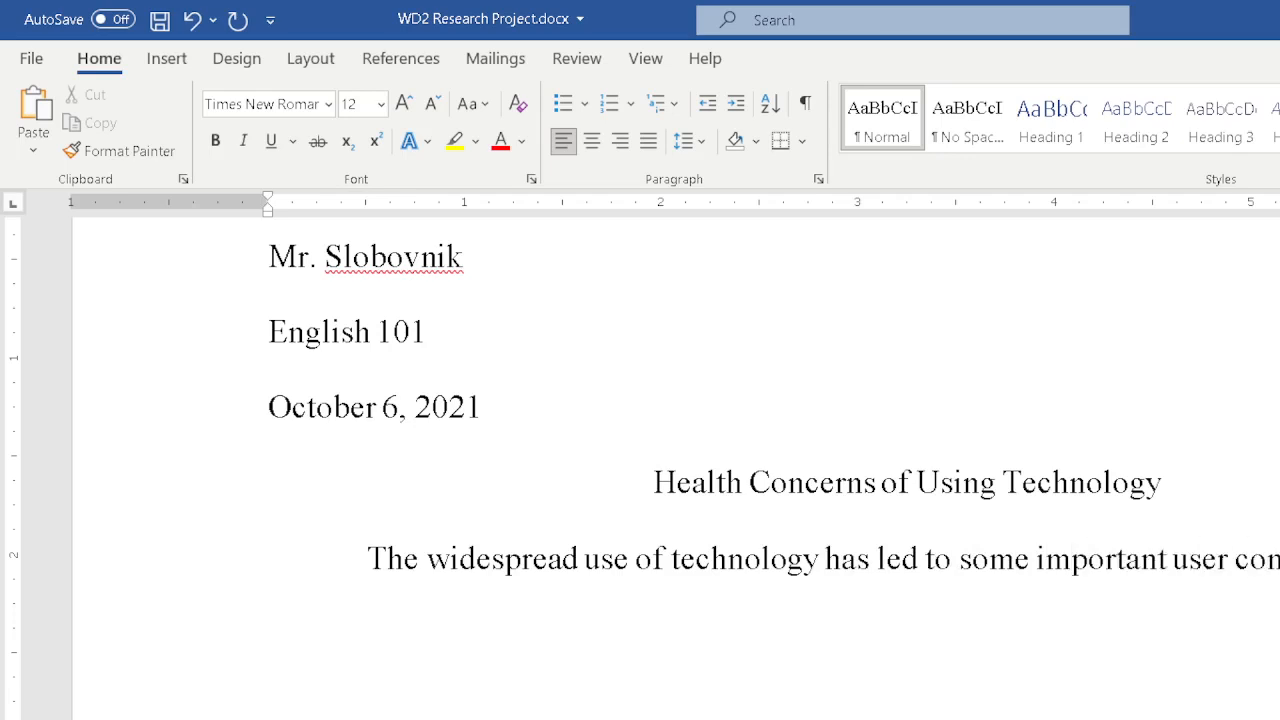
pyautogui.write('more commo')
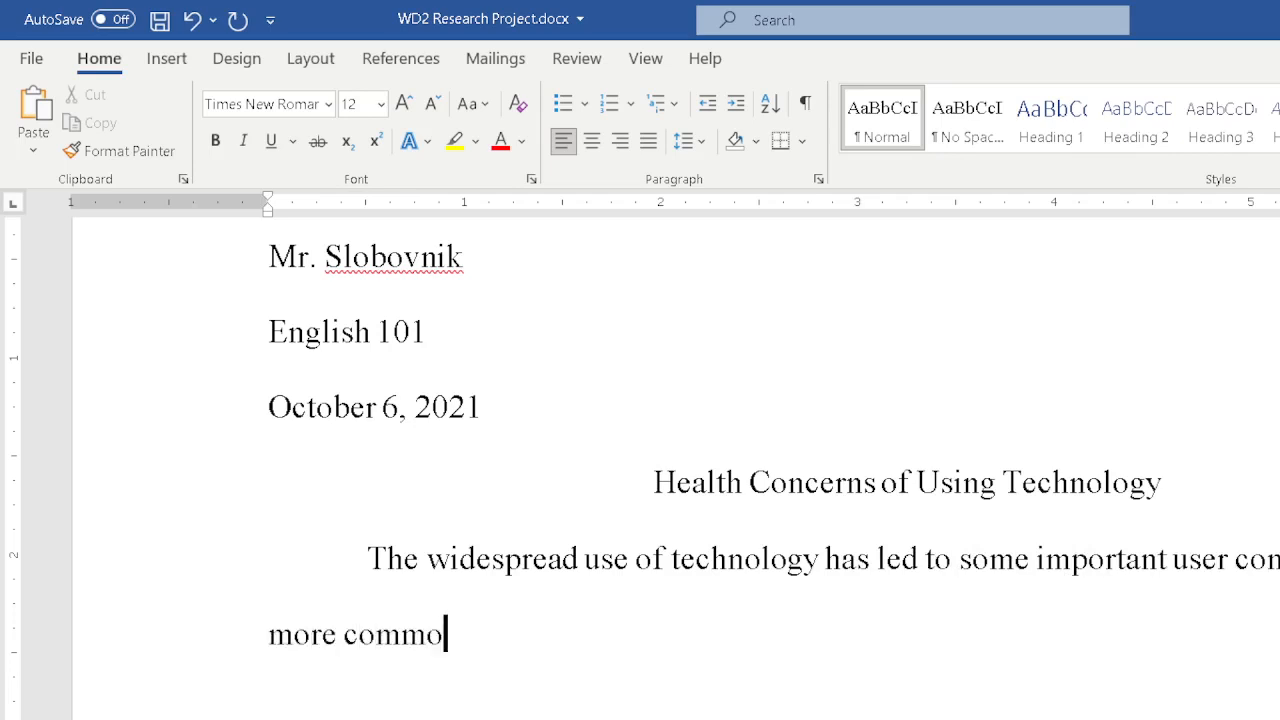
pyautogui.write('n physical healk')
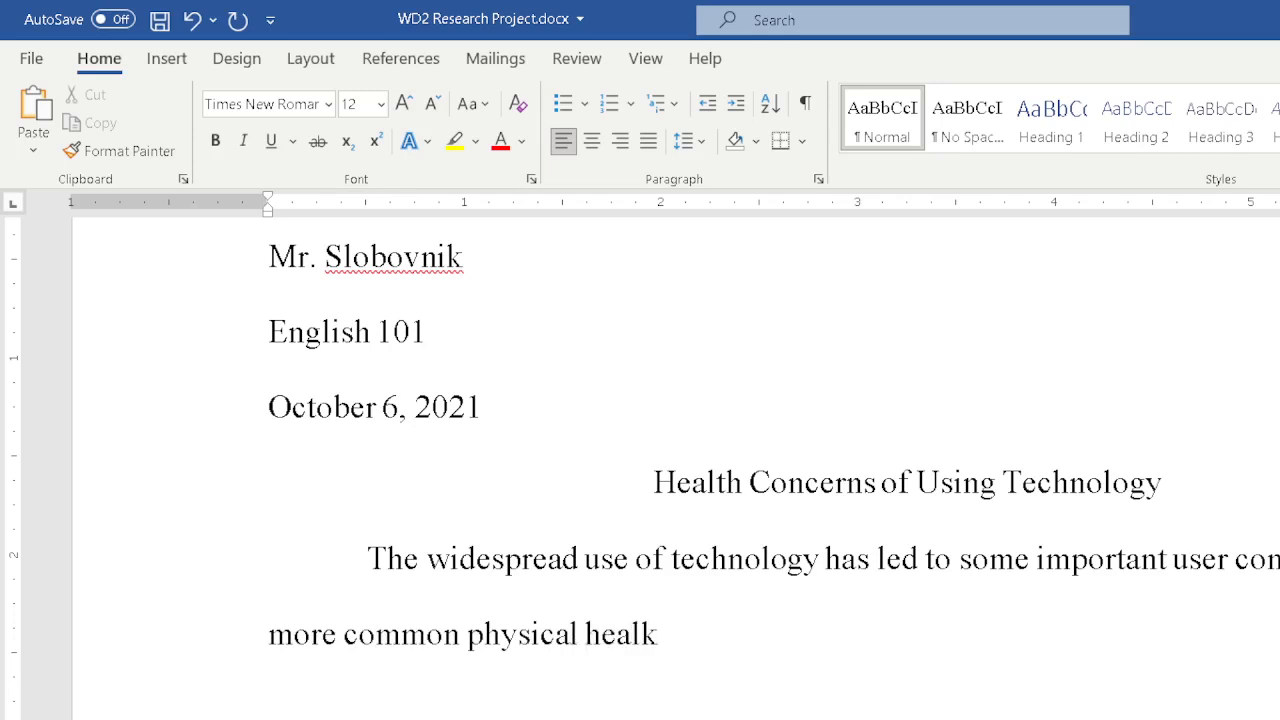
pyautogui.press('BackSpace')
pyautogui.write('th concerns')
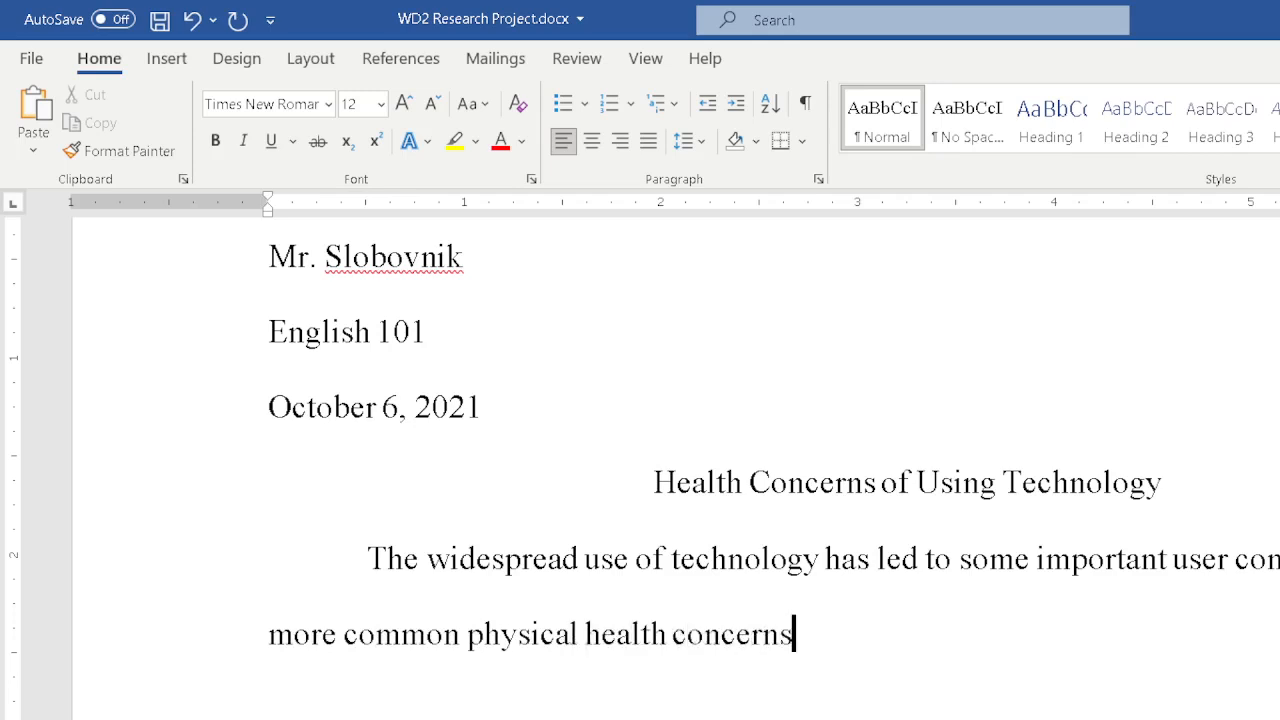
pyautogui.write(' are rep')
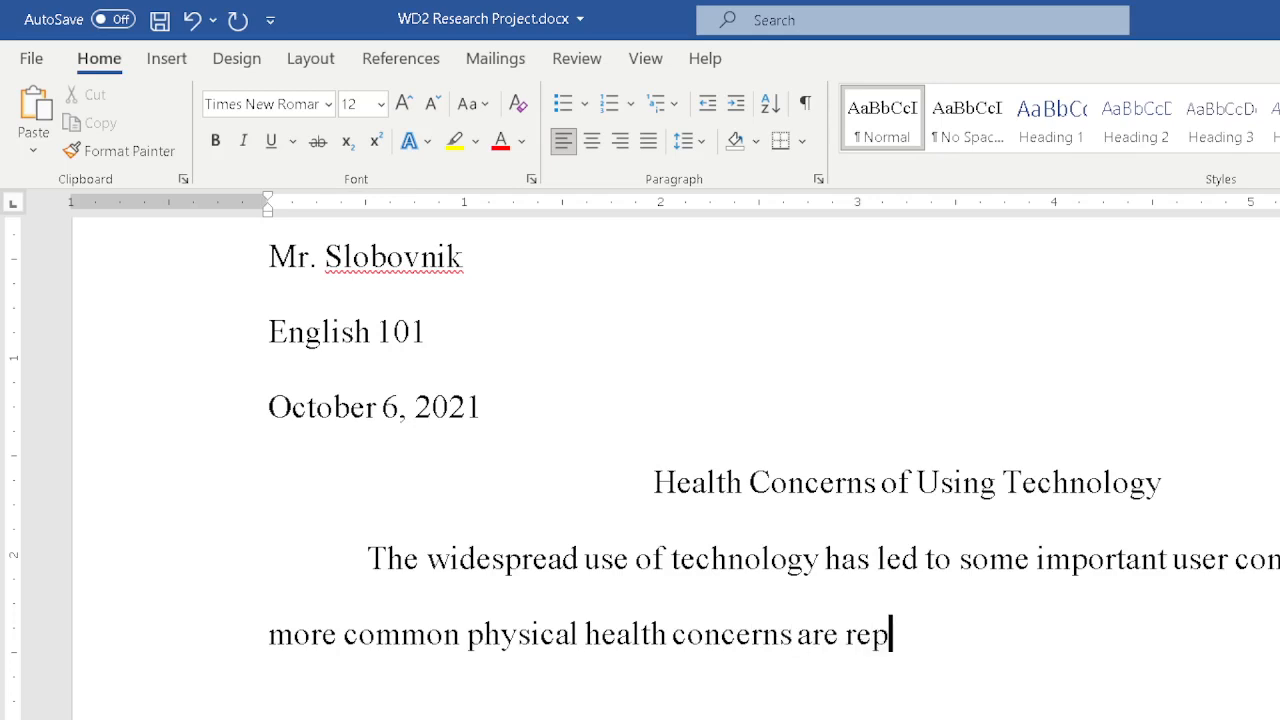
pyautogui.write('etitive s')
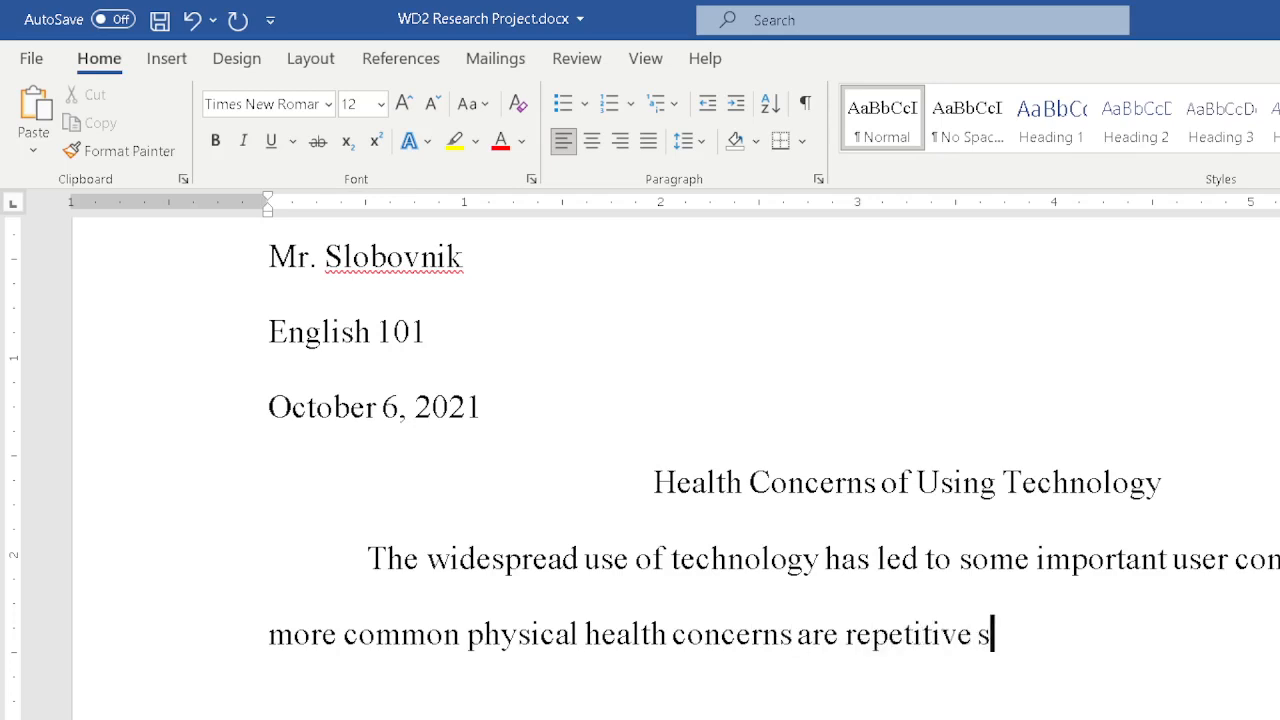
pyautogui.write('train ')
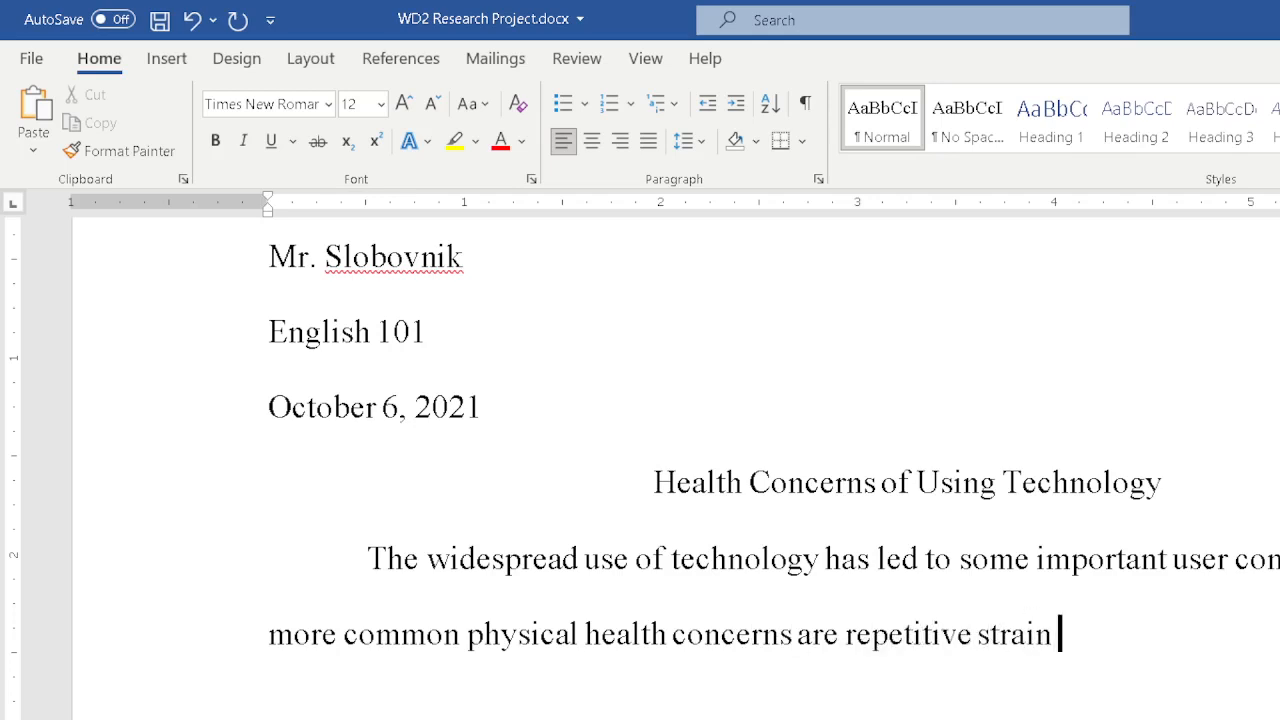
pyautogui.write('injuries and hear ')
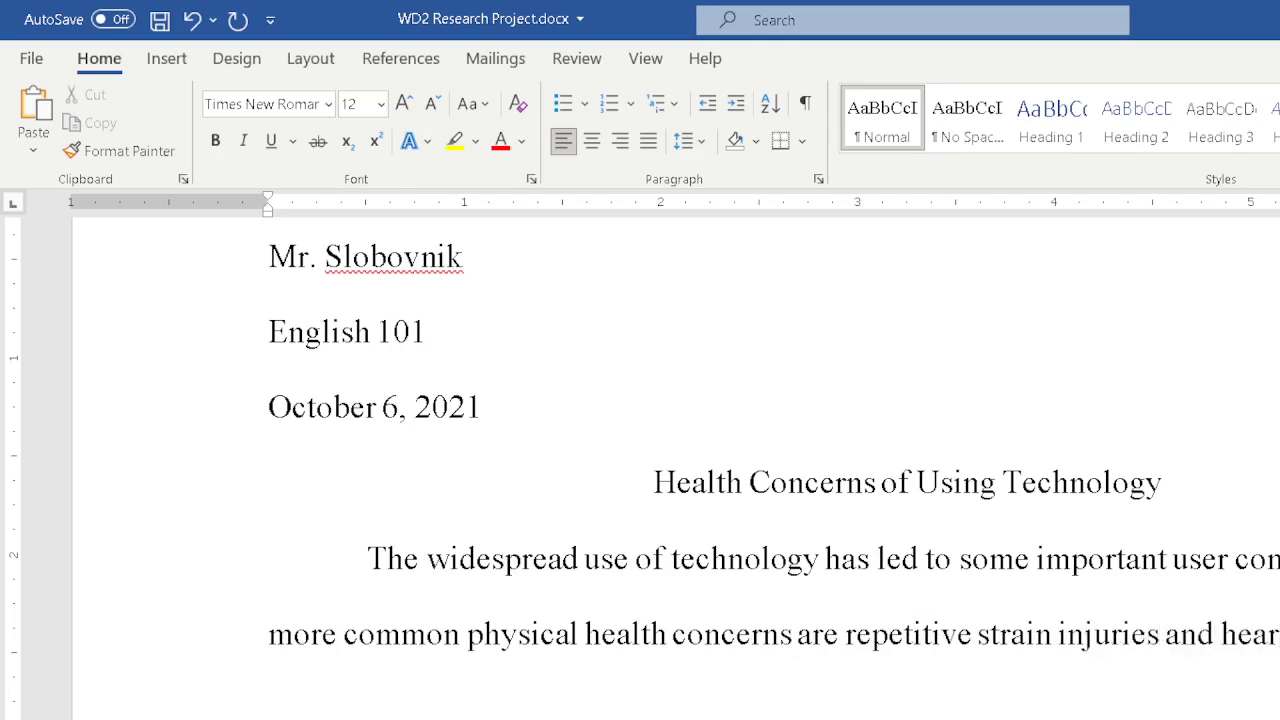
pyautogui.write('condit')
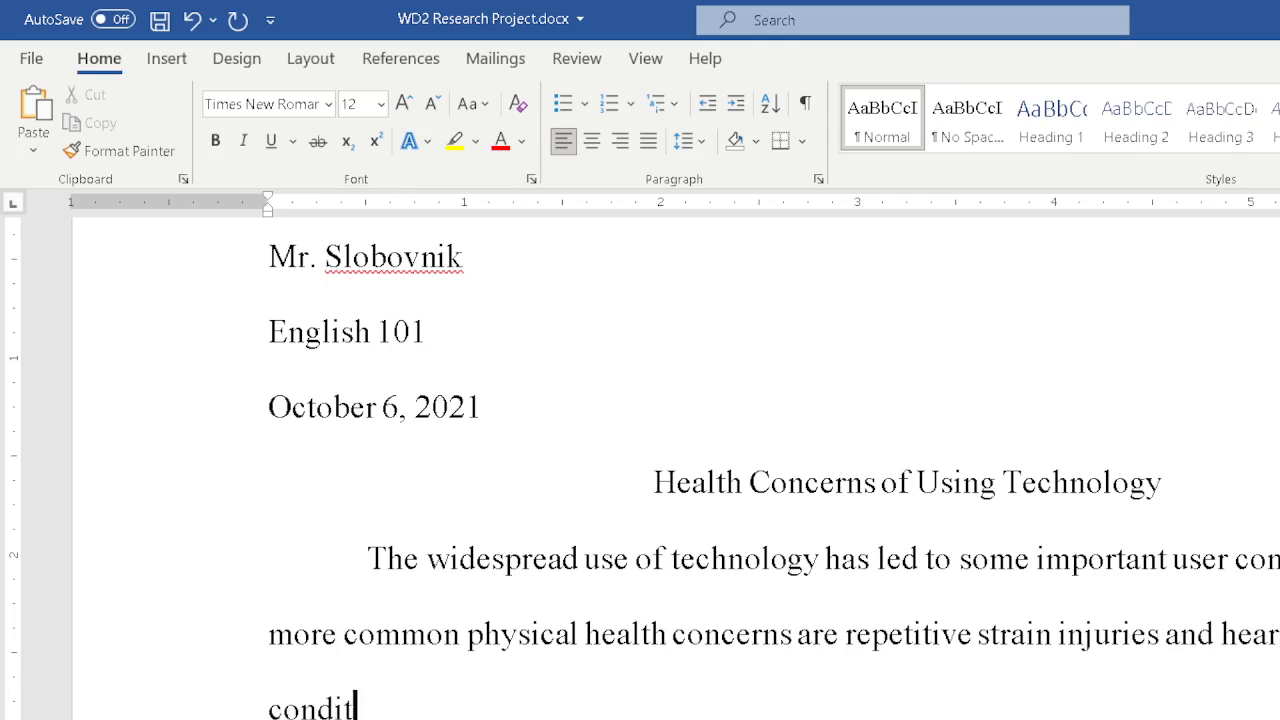
pyautogui.write('ions are on the ri')
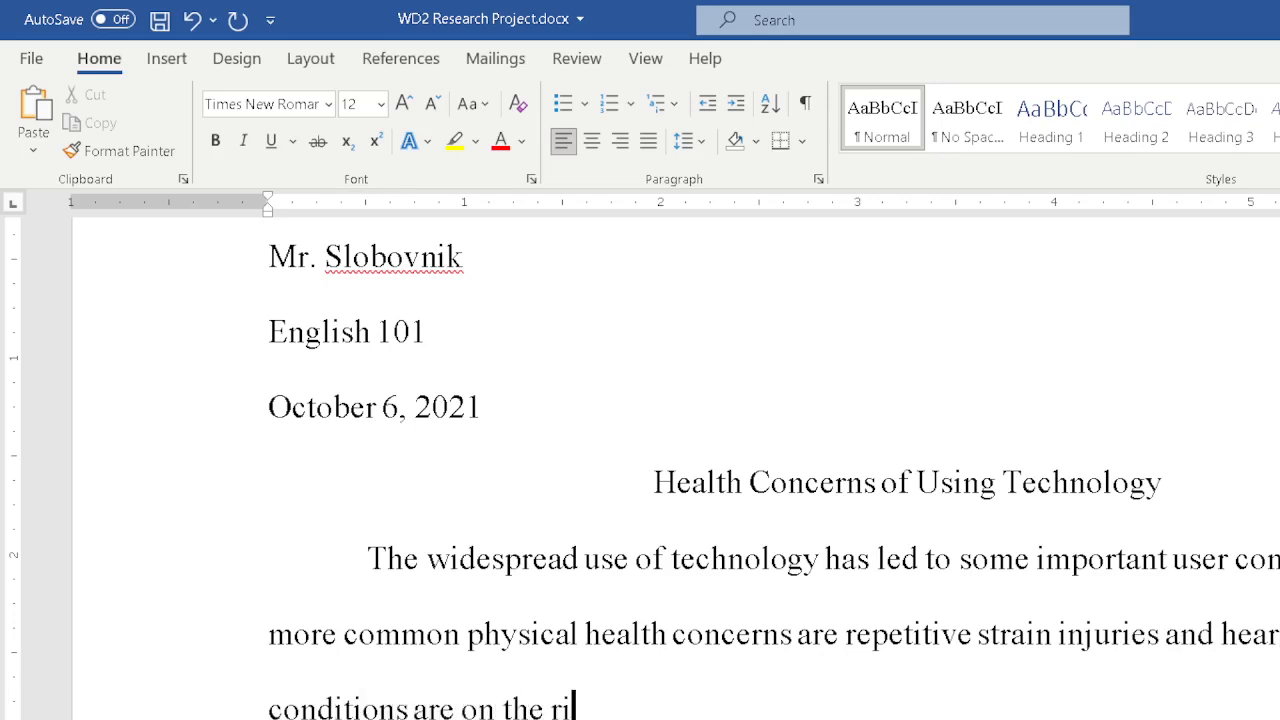
pyautogui.write('se for users of tecdhno')
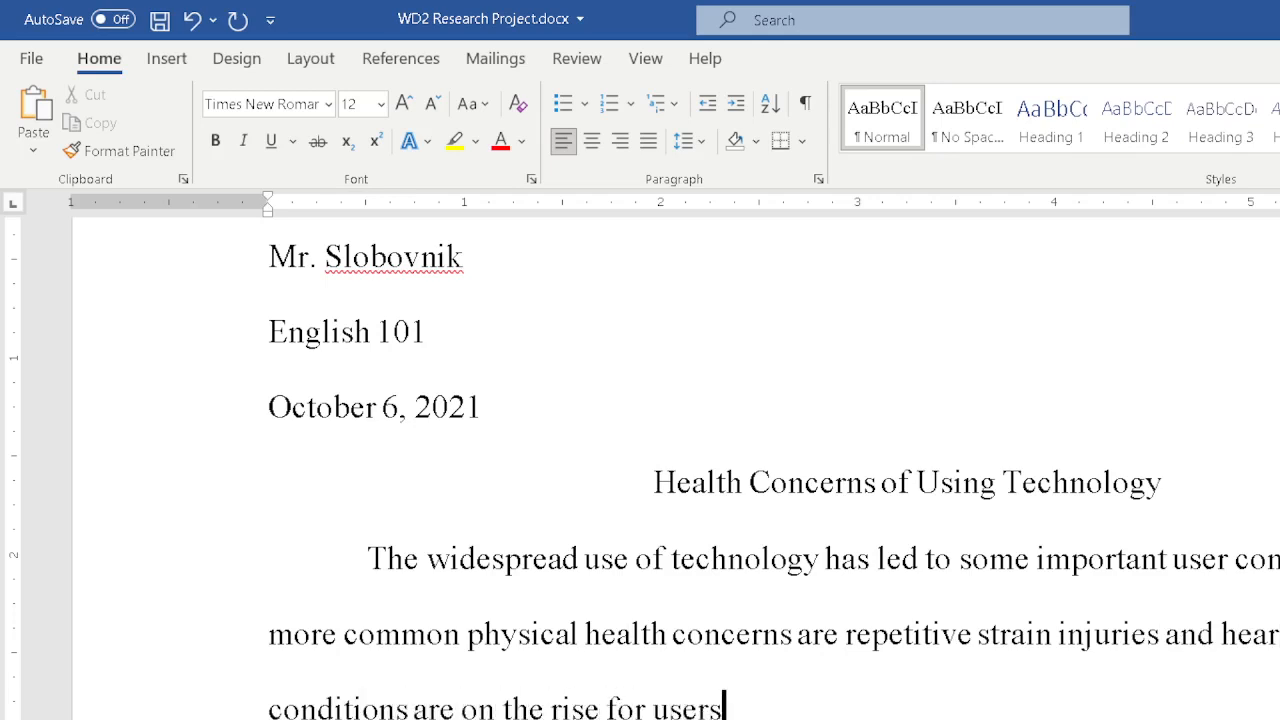
# Finish the paragraph with "are repetitive strain injuries and hearing loss. These conditions are on the rise for users of technology.".
pyautogui.press('BackSpace')
pyautogui.press('BackSpace')
pyautogui.press('BackSpace')
pyautogui.press('BackSpace')
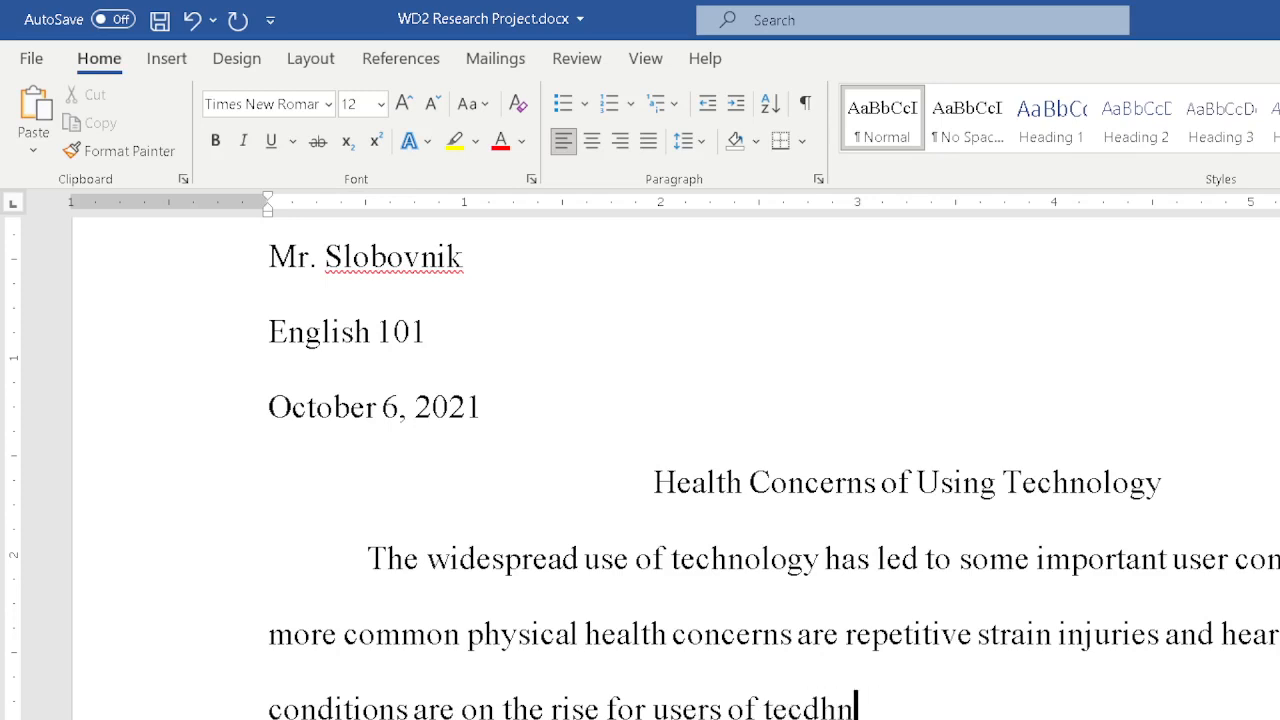
pyautogui.write('hnolog')
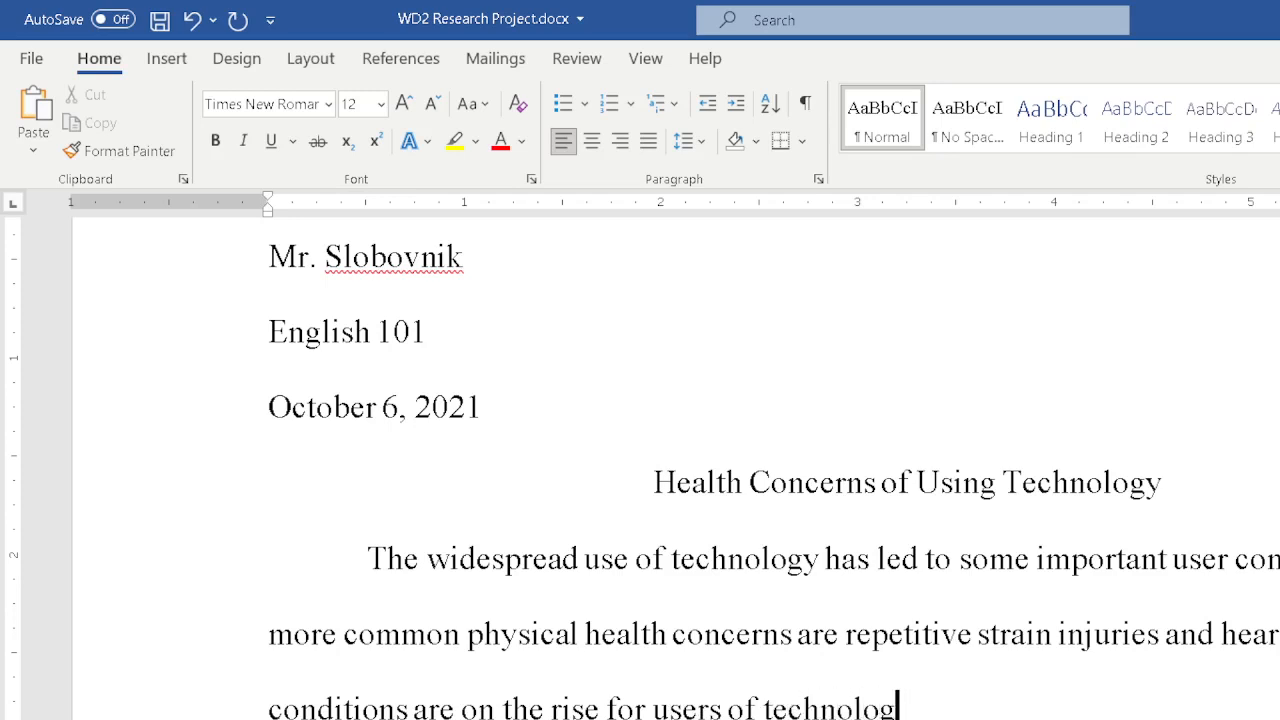
pyautogui.write('y.')
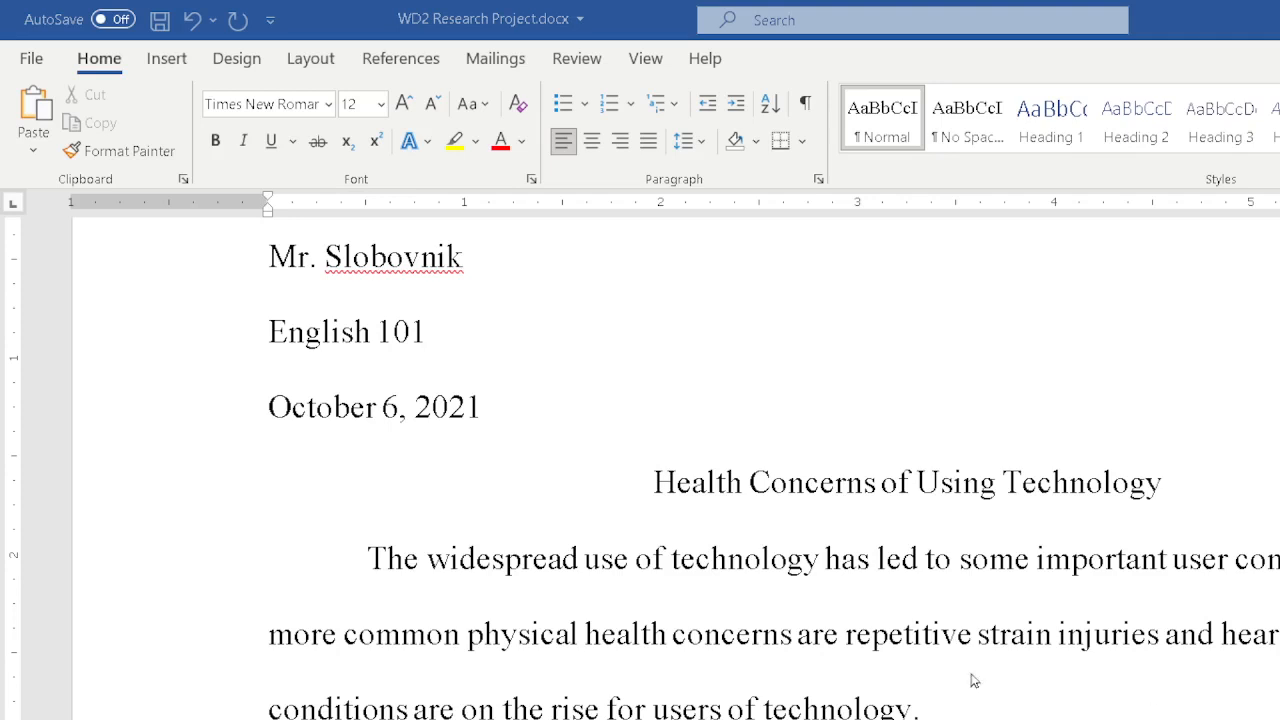
# Replace the tab at the start of the body paragraph with a 0.5" first-line indent.
pyautogui.click(964, 712)
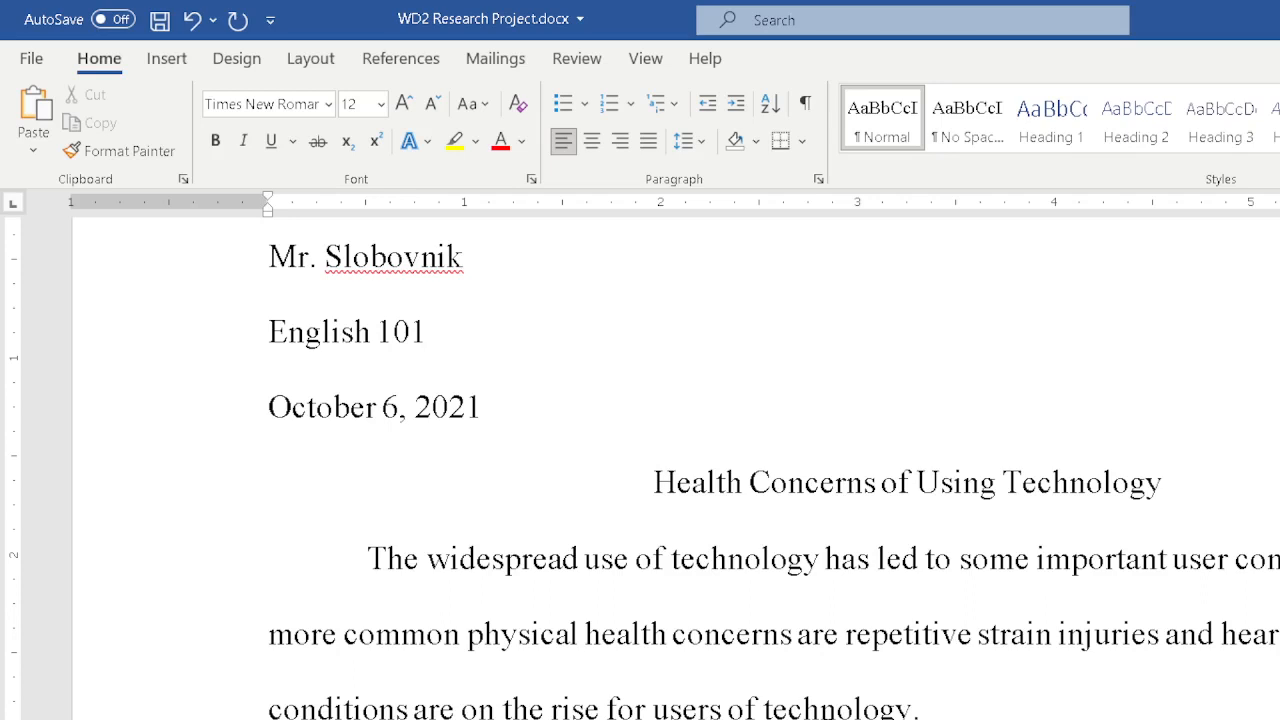
pyautogui.click(323, 557)
pyautogui.press('BackSpace')
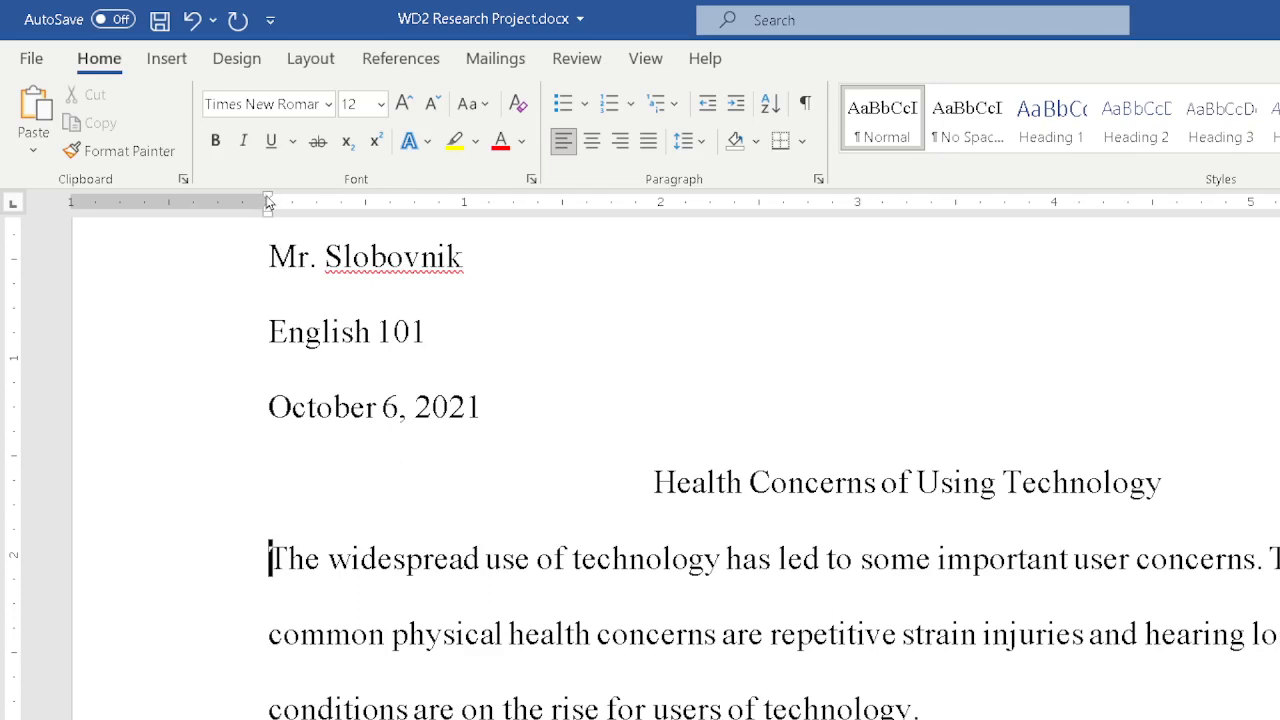
pyautogui.moveTo(268, 200); pyautogui.dragTo(367, 203)
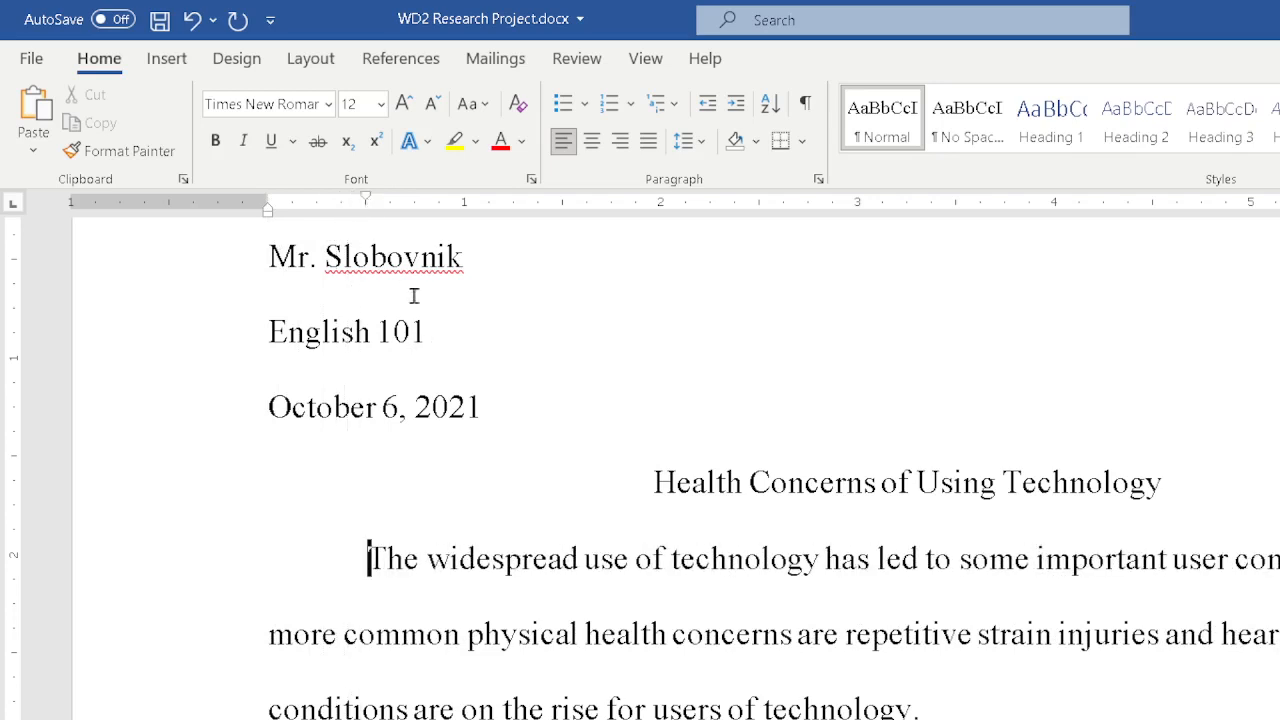
pyautogui.moveTo(367, 200)
pyautogui.mouseDown()
pyautogui.moveTo(297, 200)
pyautogui.moveTo(368, 200)
pyautogui.mouseUp()
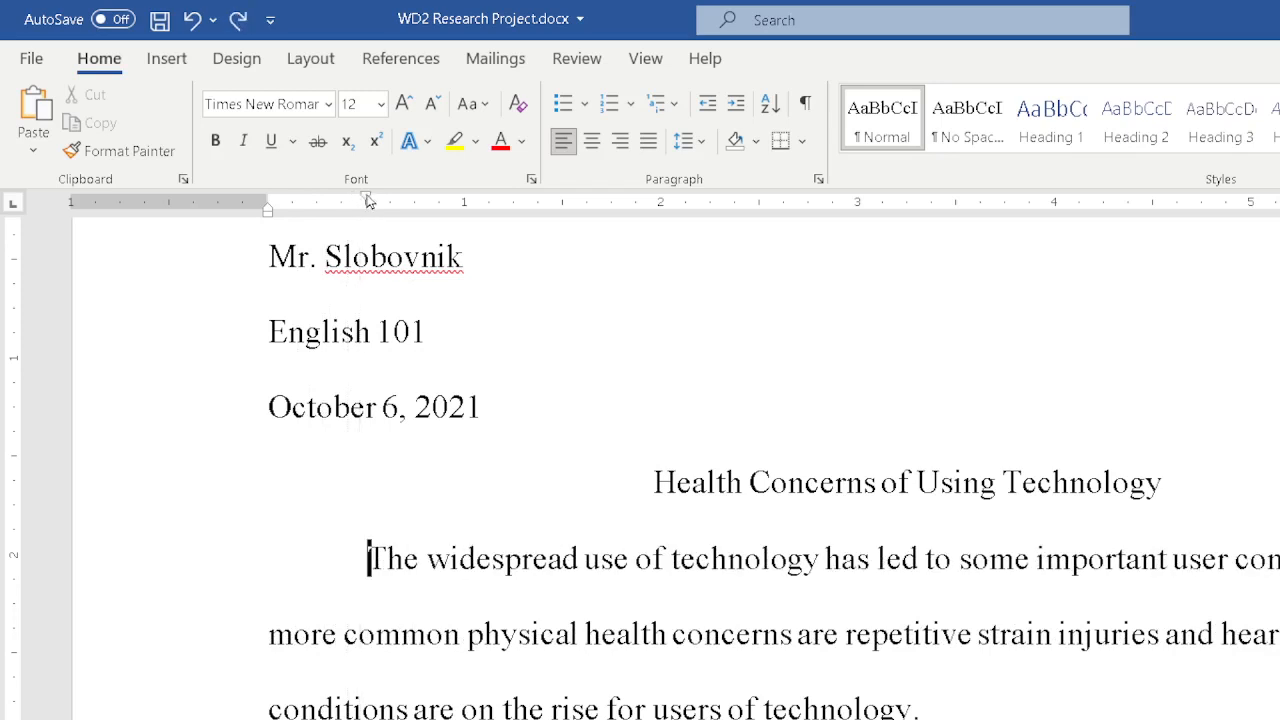
pyautogui.click(818, 180)
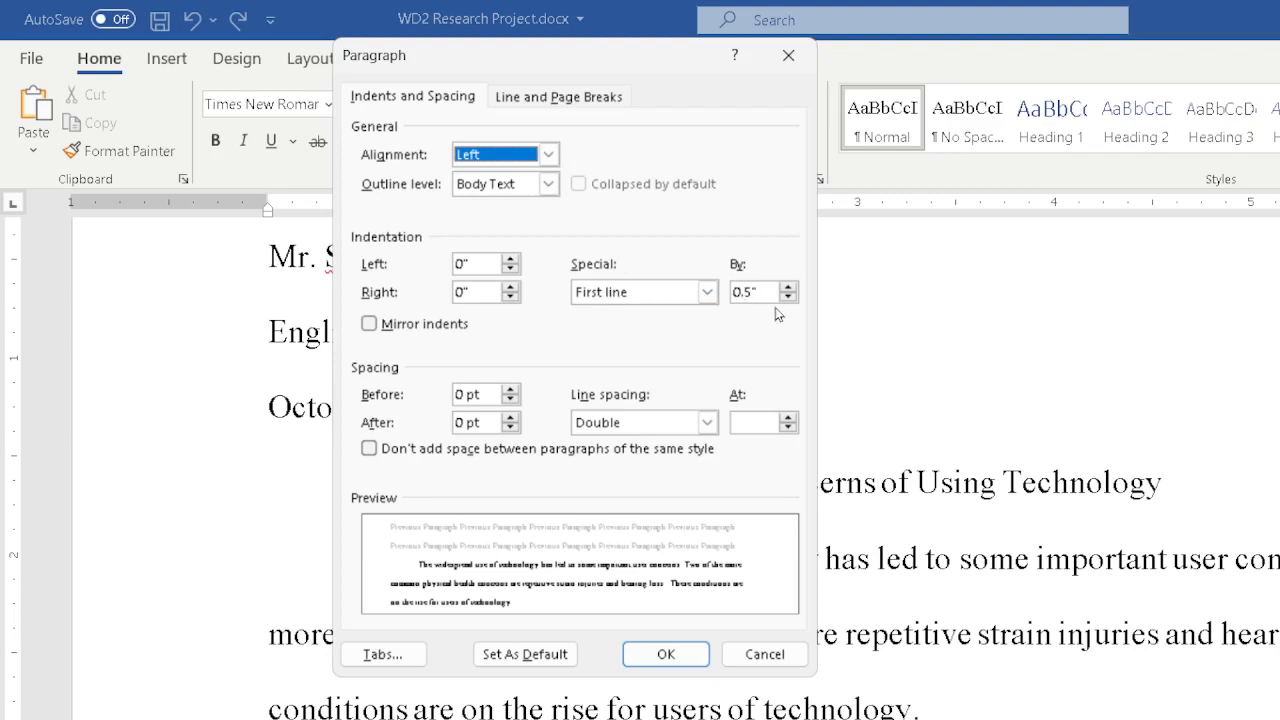
pyautogui.click(788, 57)
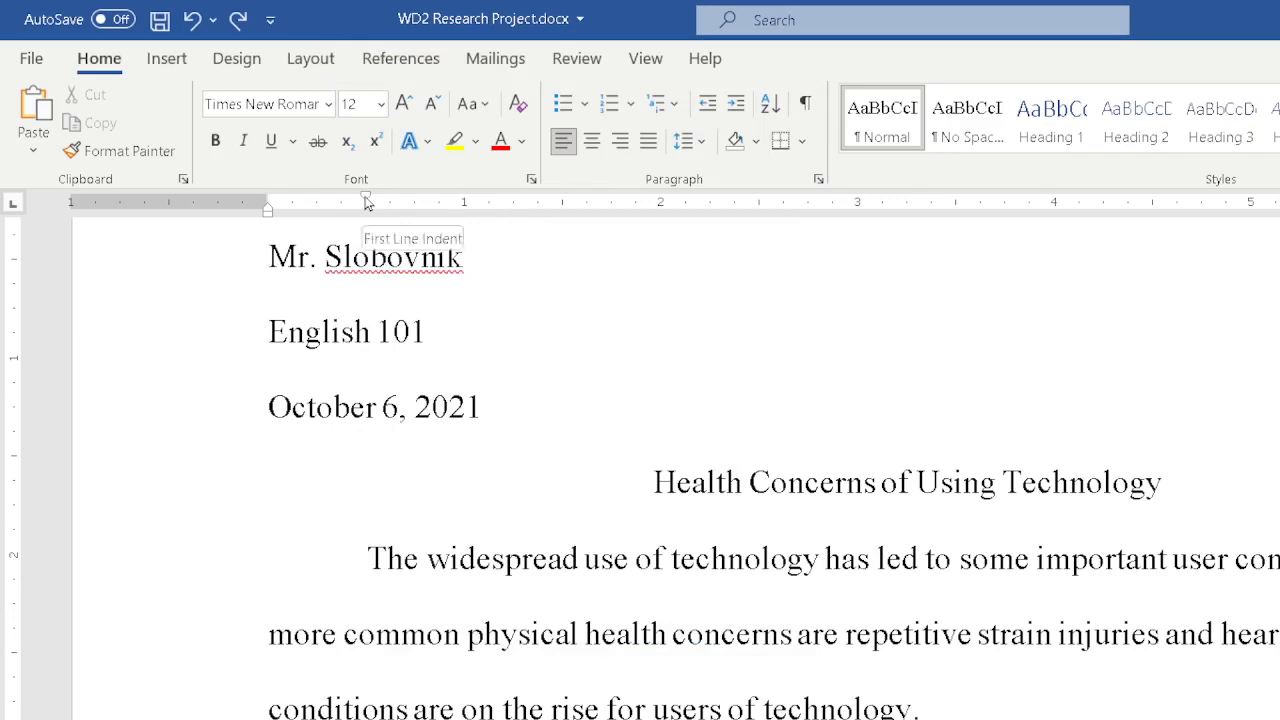
# Start a new indented paragraph after the body paragraph's last sentence.
pyautogui.moveTo(367, 198)
pyautogui.mouseDown()
pyautogui.moveTo(440, 200)
pyautogui.moveTo(363, 203)
pyautogui.mouseUp()
pyautogui.click(634, 58)
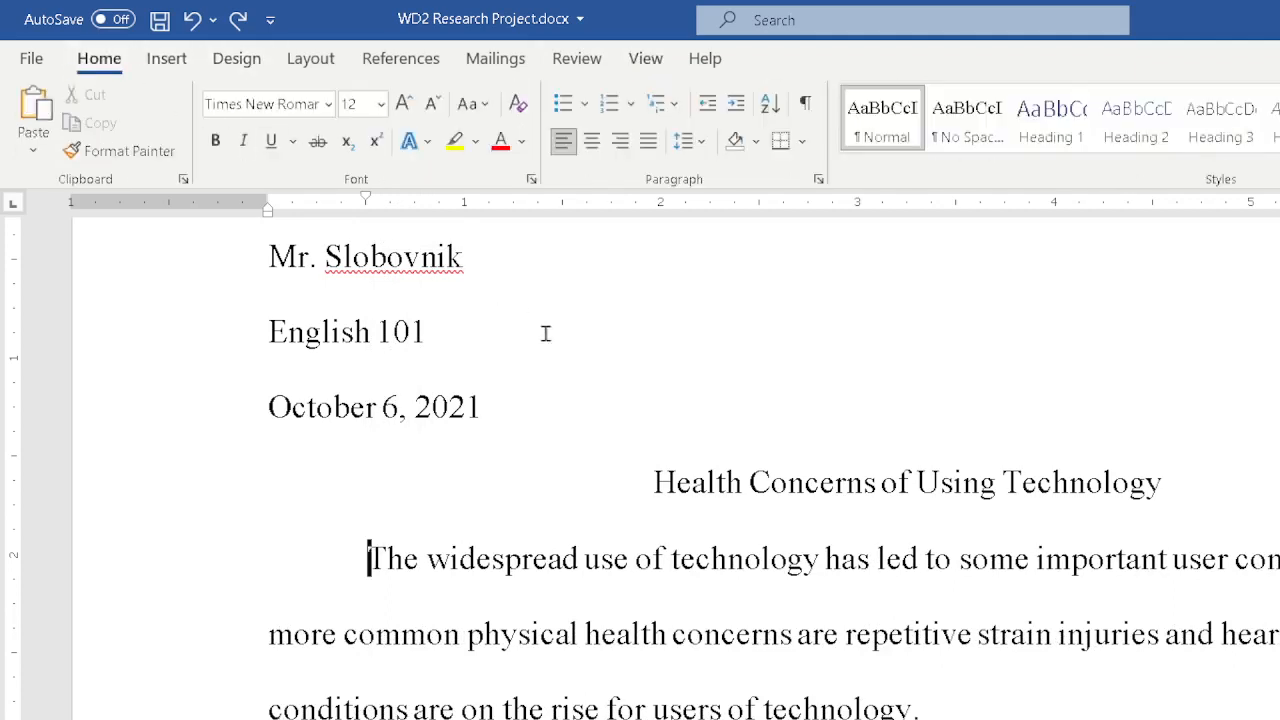
pyautogui.click(520, 718)
pyautogui.moveTo(268, 197); pyautogui.dragTo(366, 207)
pyautogui.press('Return')
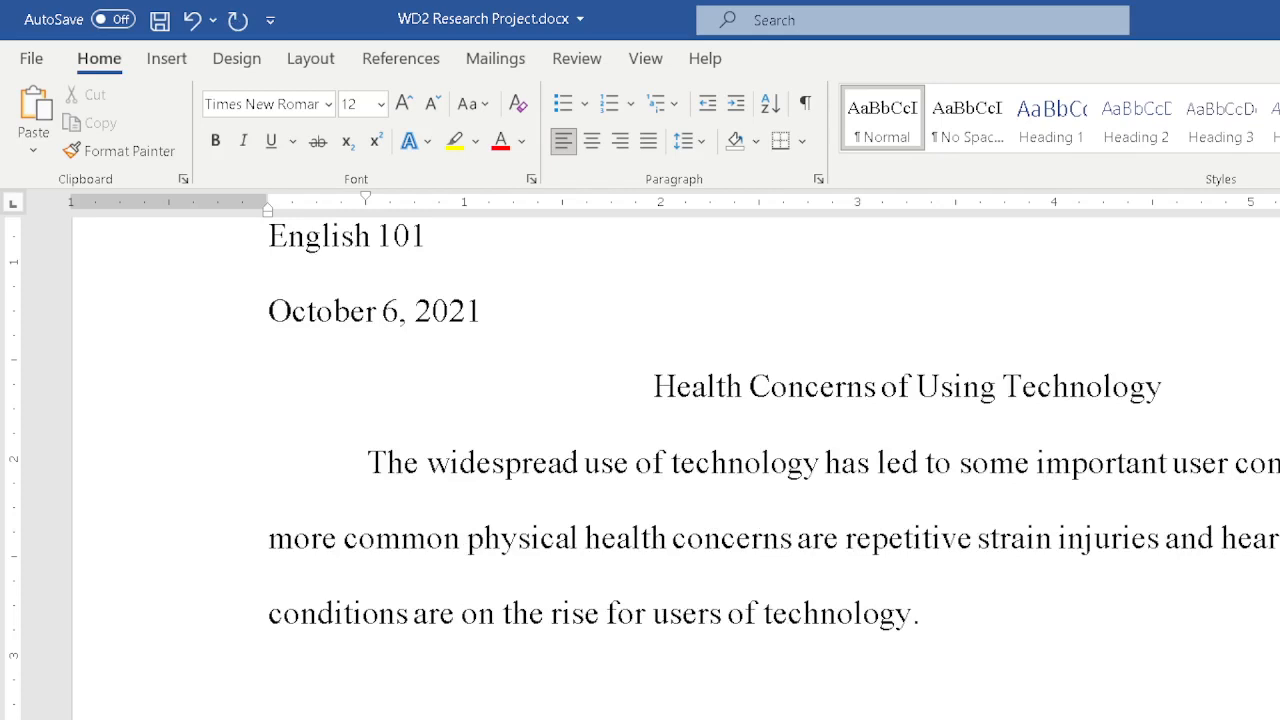
pyautogui.rightClick(873, 120)
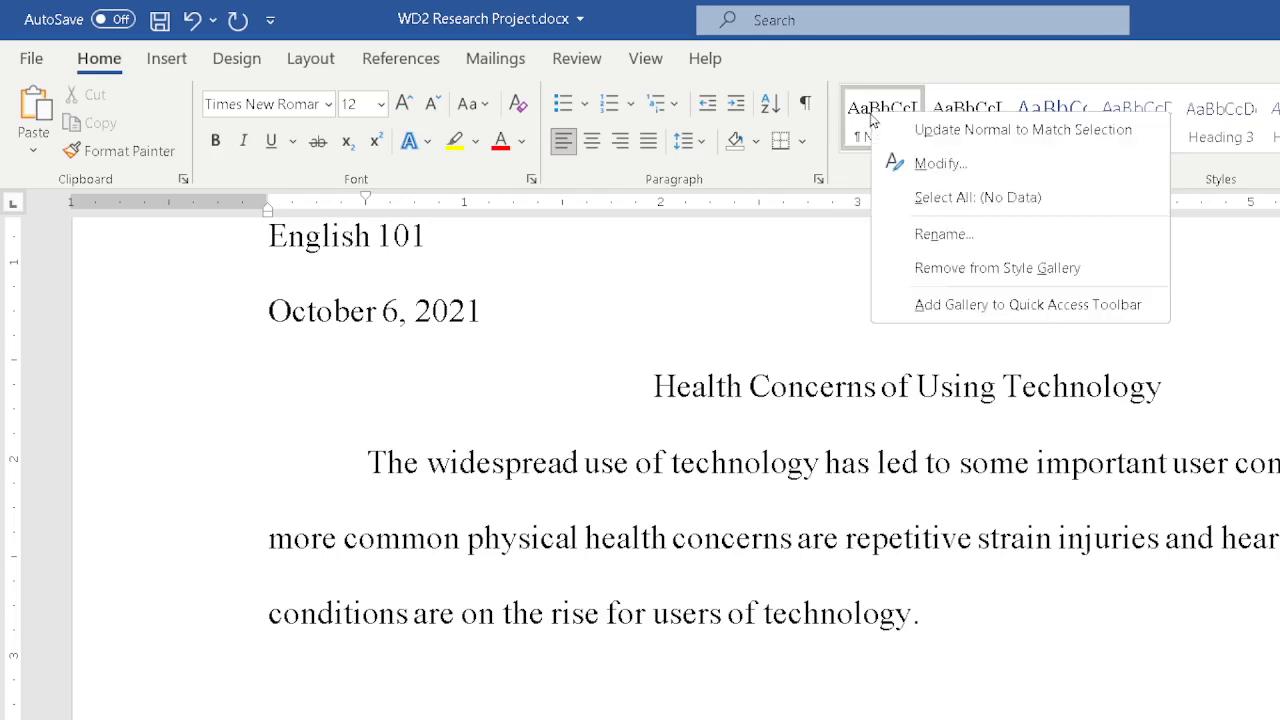
pyautogui.click(1100, 677)
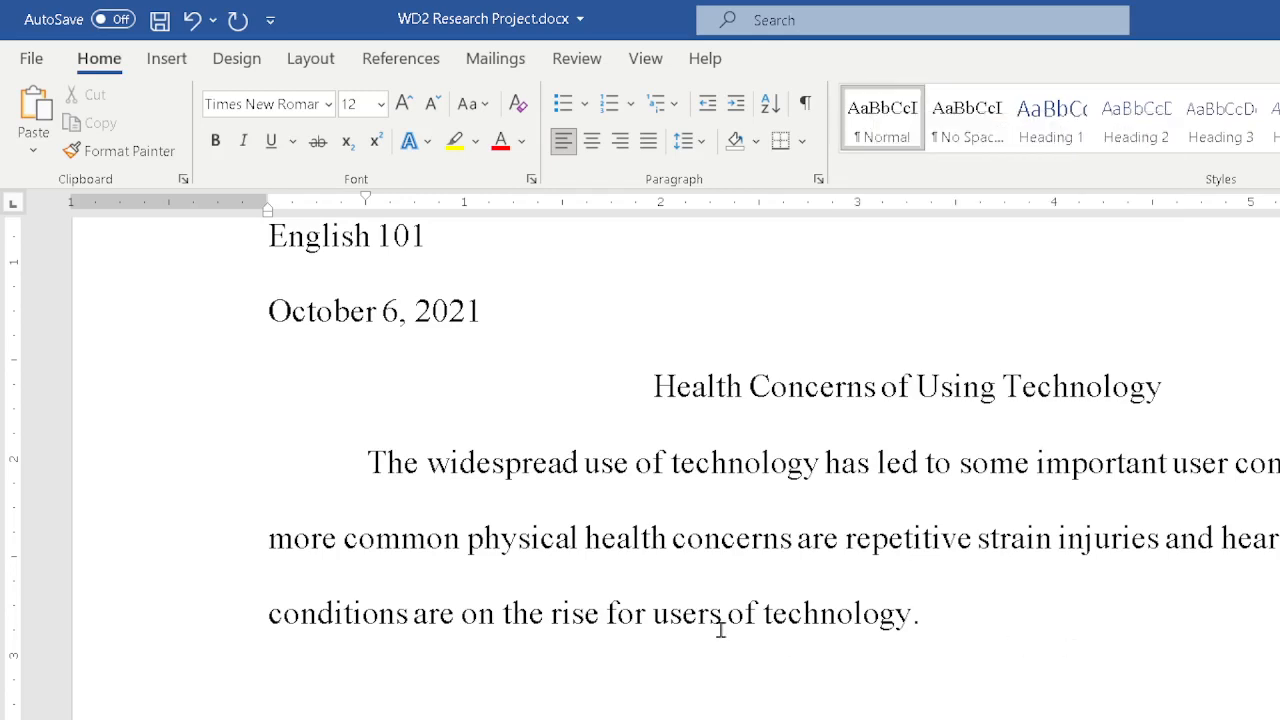
pyautogui.scroll(3, 531, 534)
pyautogui.scroll(-2, 503, 583)
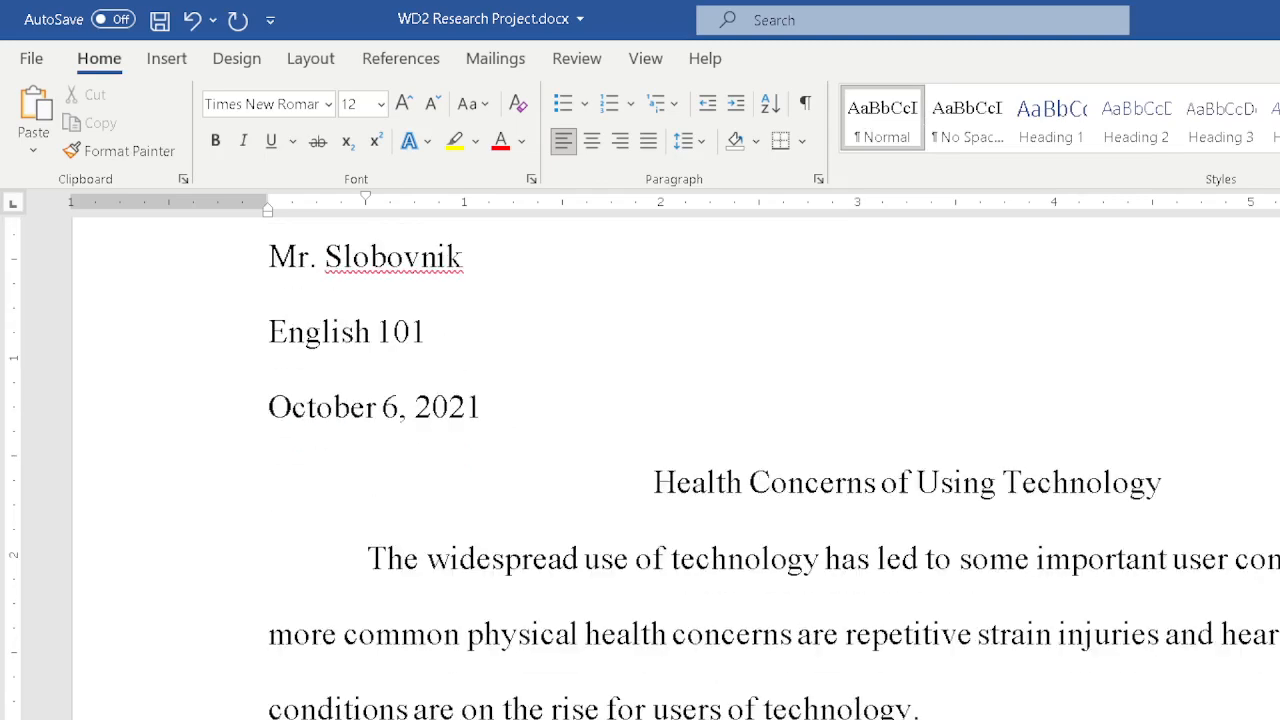
# Begin the second body paragraph with "A repetitive strain injury (RSI) is an injury or disorder of the muscles,".
pyautogui.scroll(-2, 477, 551)
pyautogui.scroll(1, 477, 551)
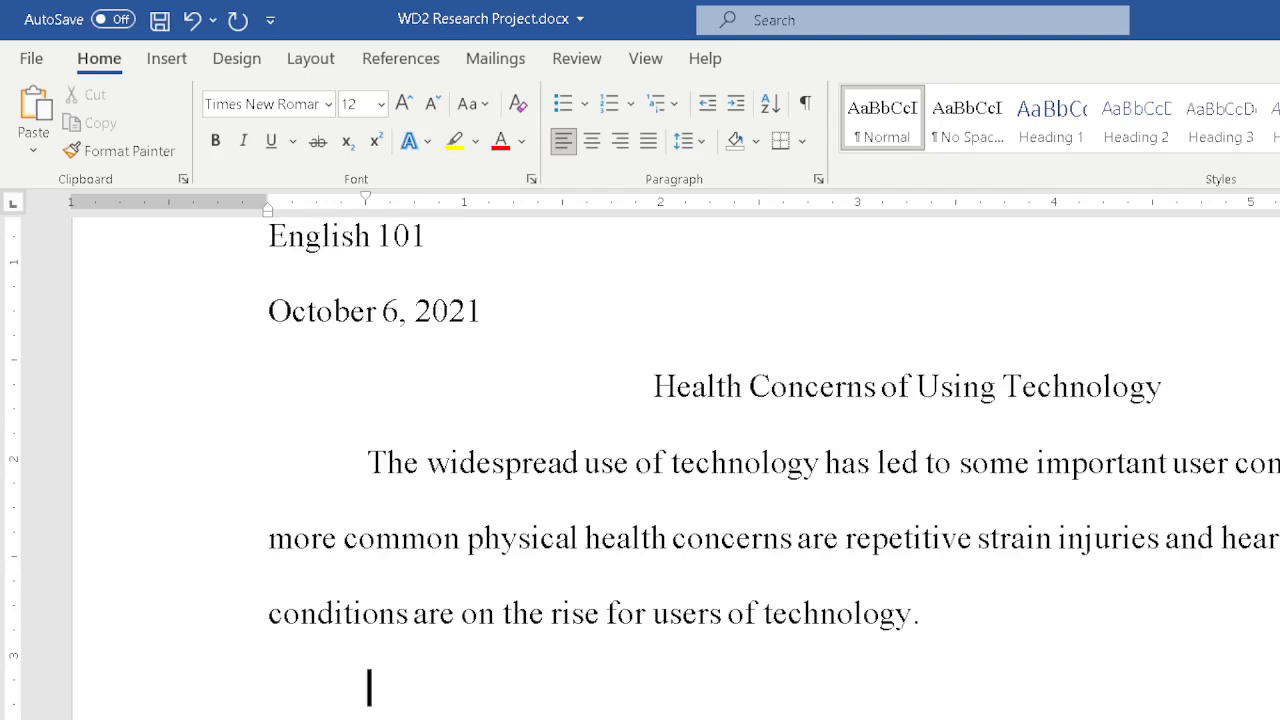
pyautogui.scroll(-1, 817, 634)
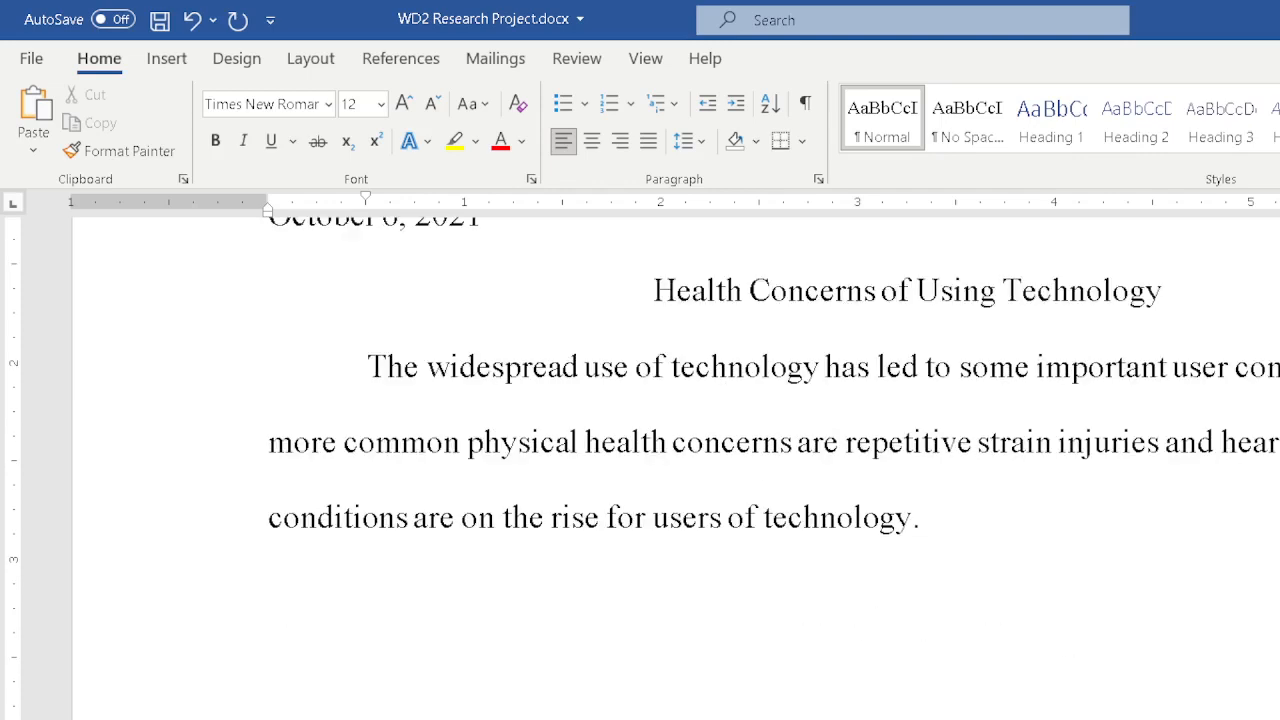
pyautogui.scroll(-1, 670, 460)
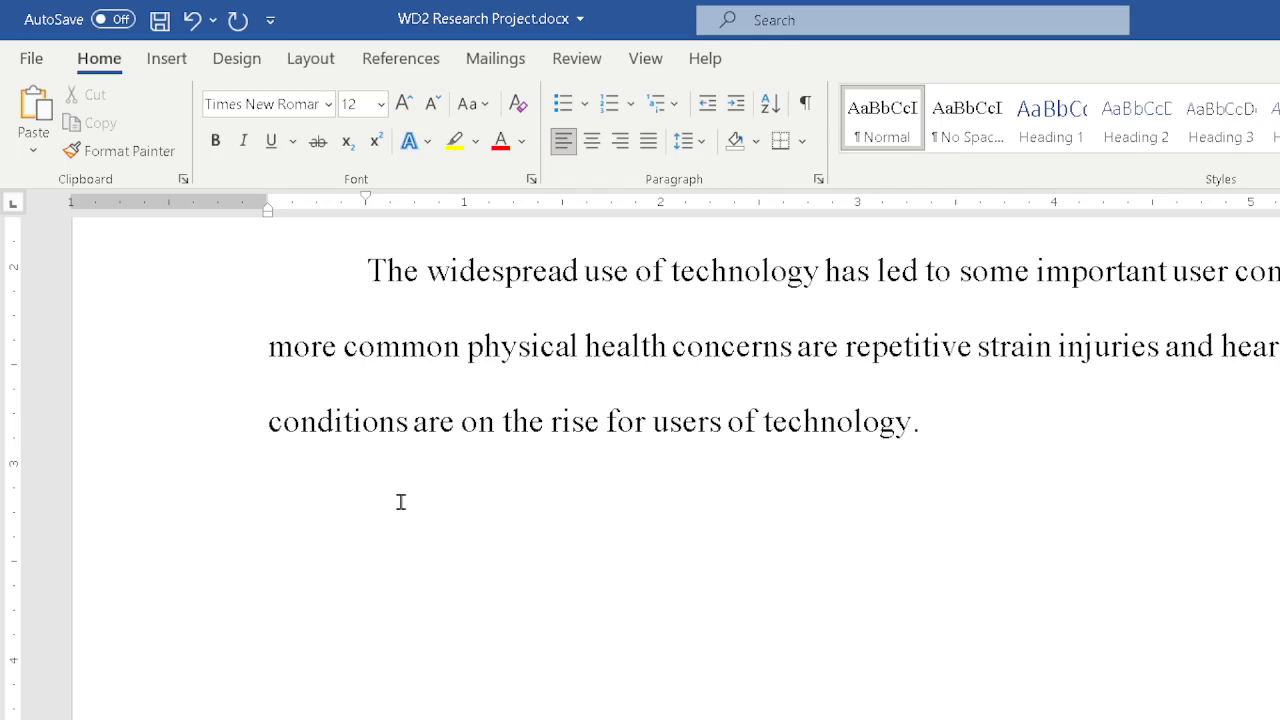
pyautogui.write('A repetitive s')
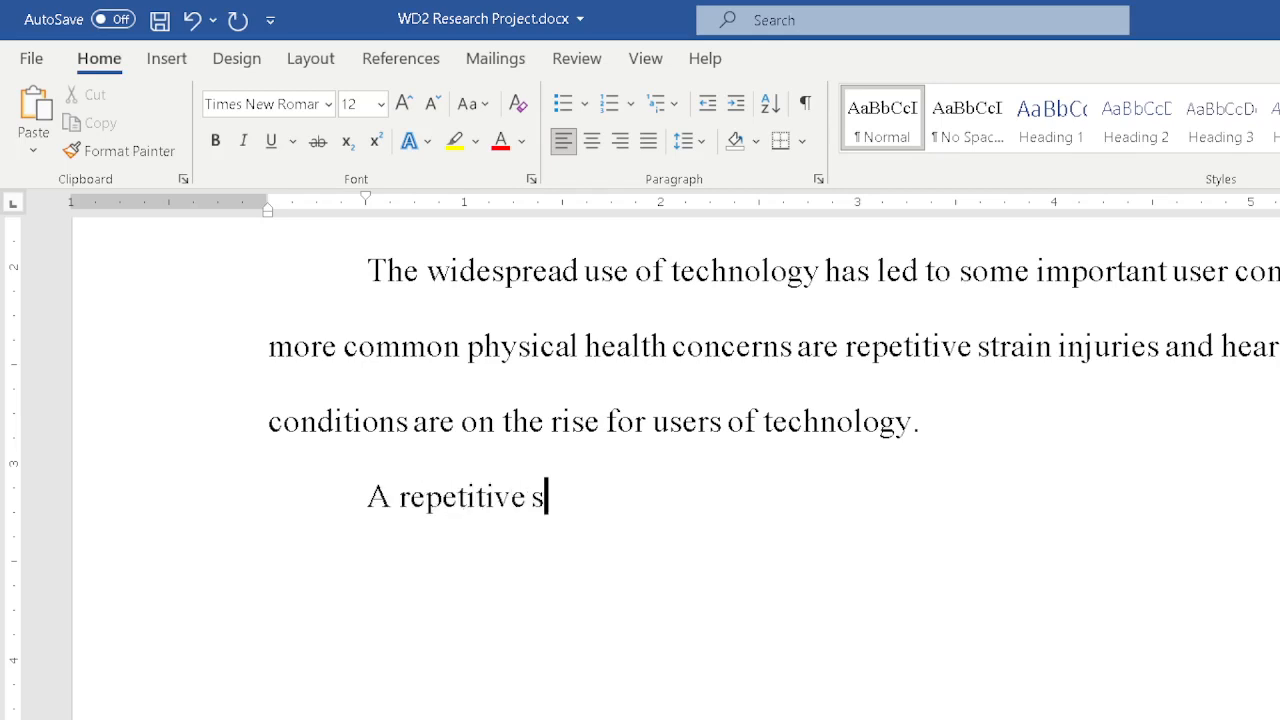
pyautogui.write('tain')
pyautogui.press('BackSpace')
pyautogui.press('BackSpace')
pyautogui.press('BackSpace')
pyautogui.write('rain injury')
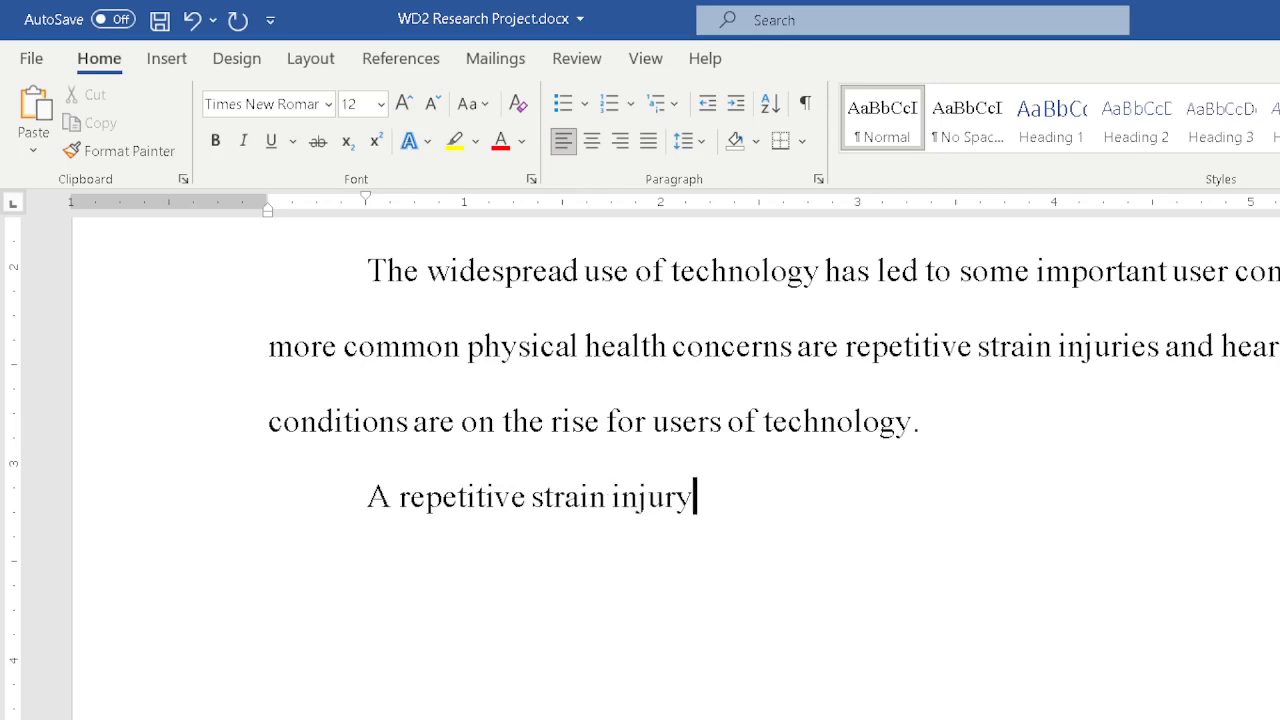
pyautogui.write(' (TSI')
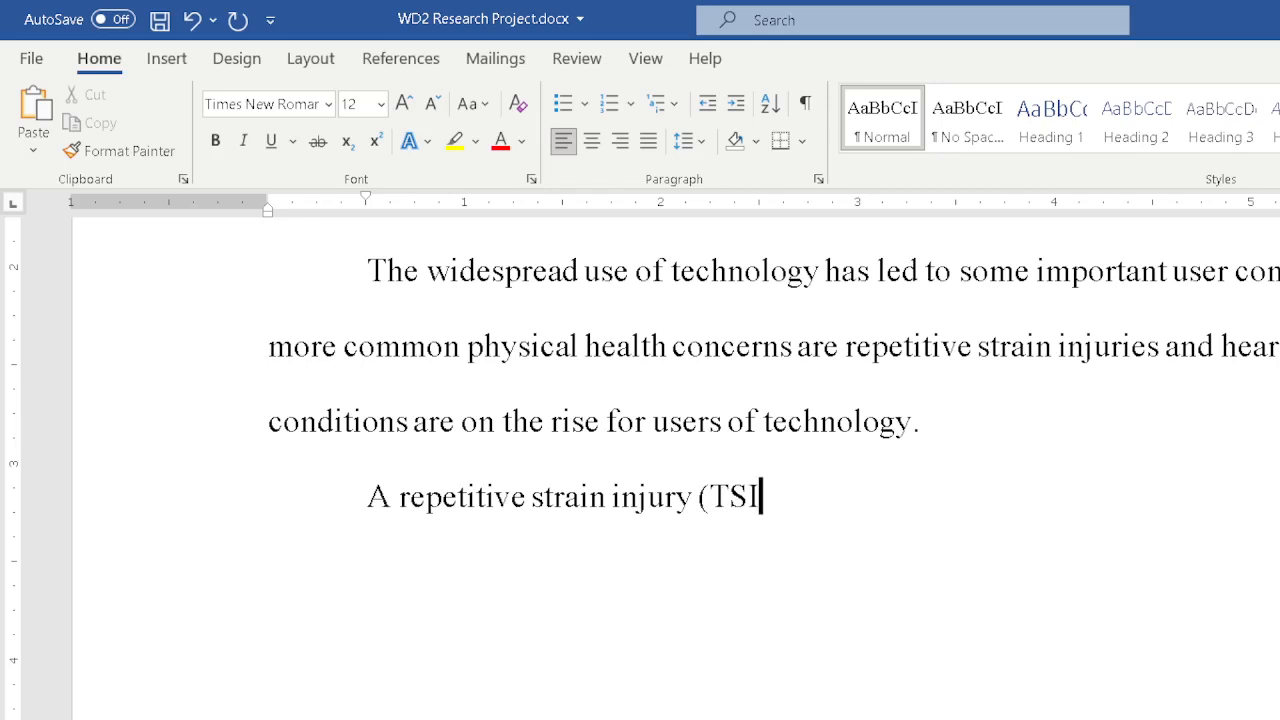
pyautogui.press('BackSpace')
pyautogui.press('BackSpace')
pyautogui.write('R')
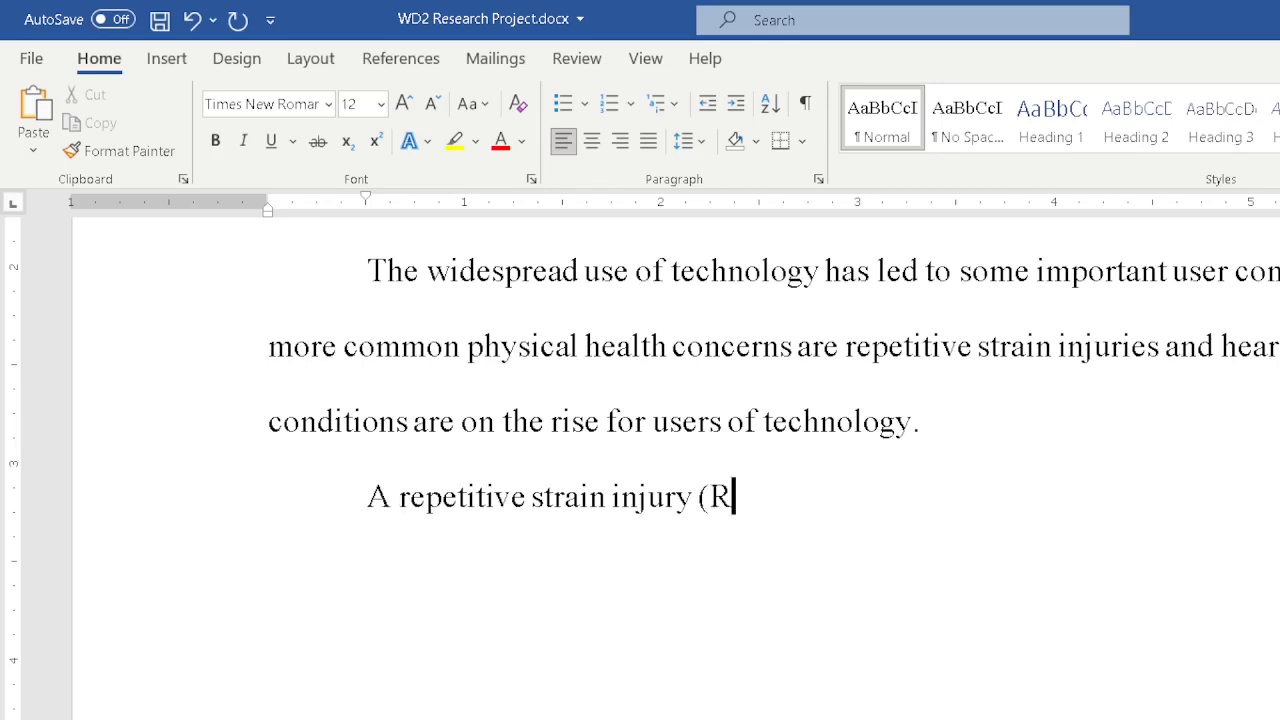
pyautogui.write('SI) is ')
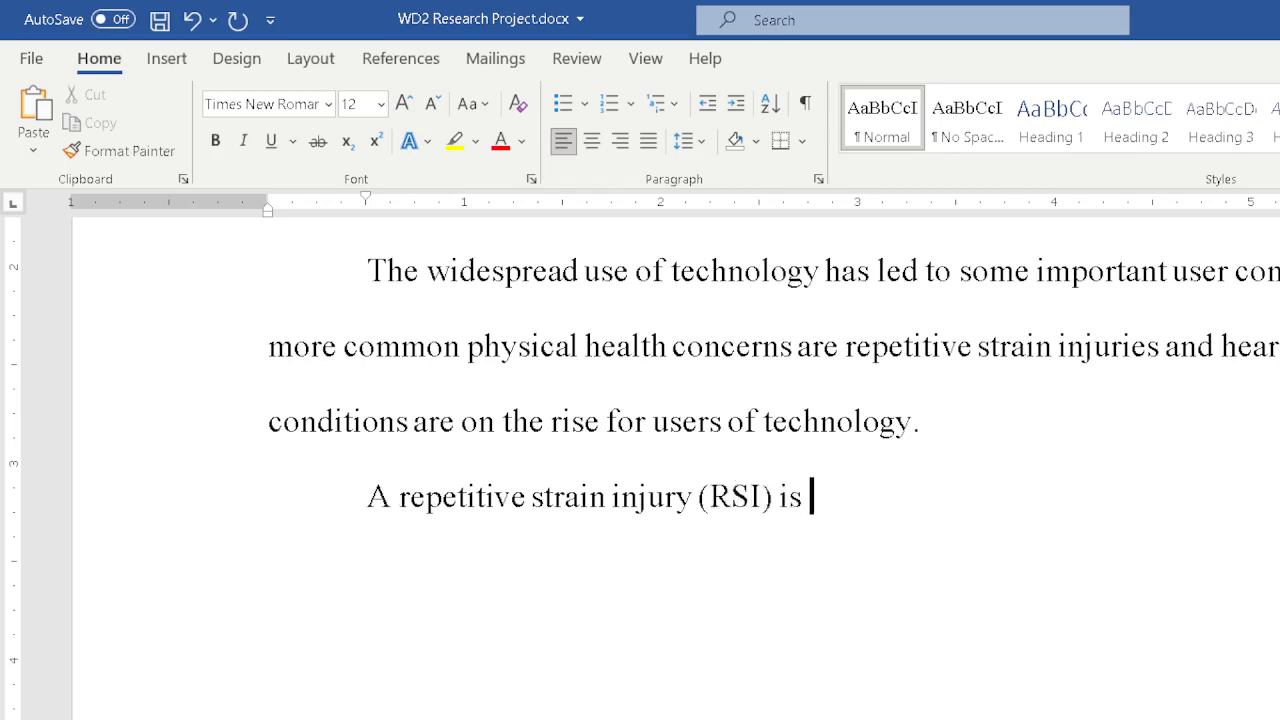
pyautogui.write('an injury o f')
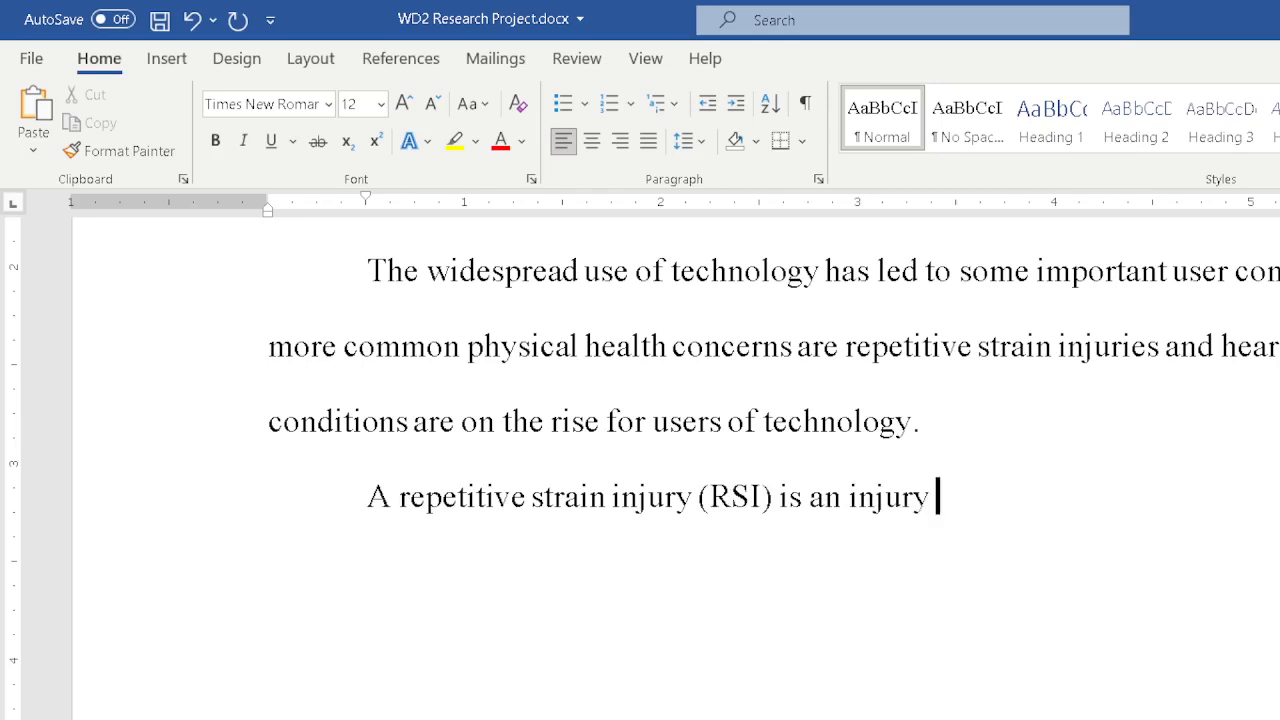
pyautogui.press('BackSpace')
pyautogui.press('BackSpace')
pyautogui.write('r disorder of ')
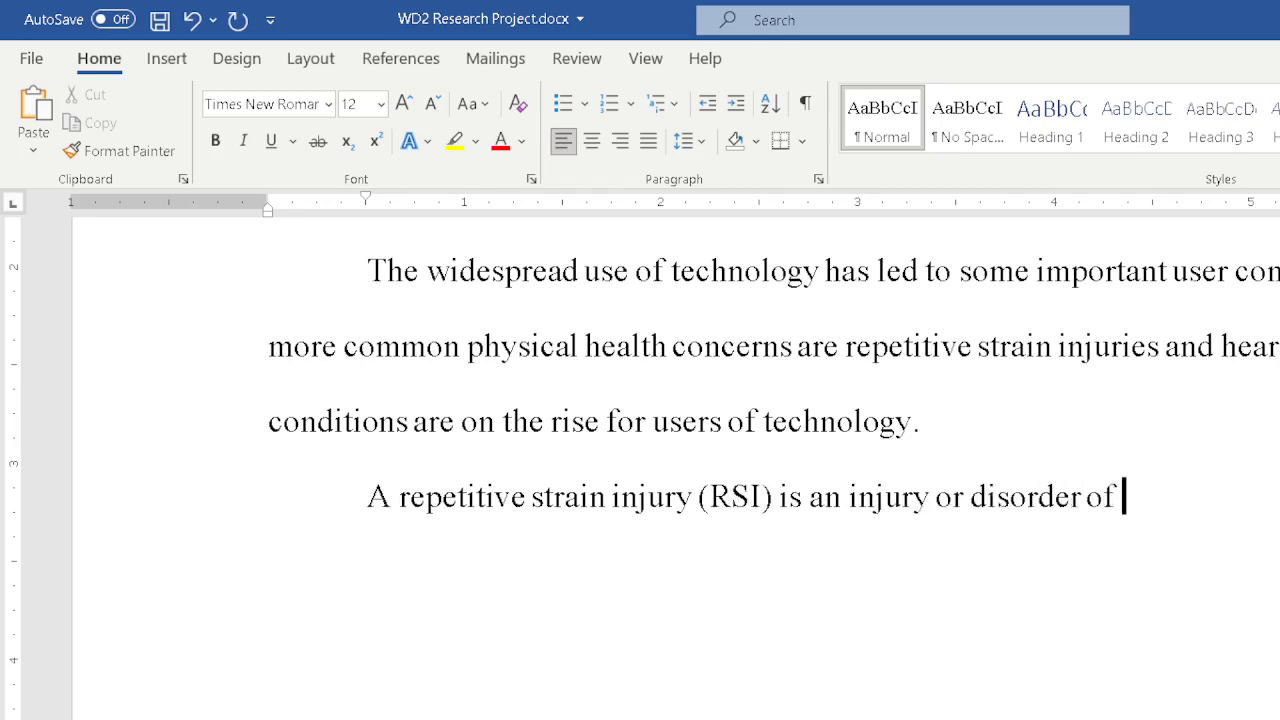
pyautogui.write('the muscles,')
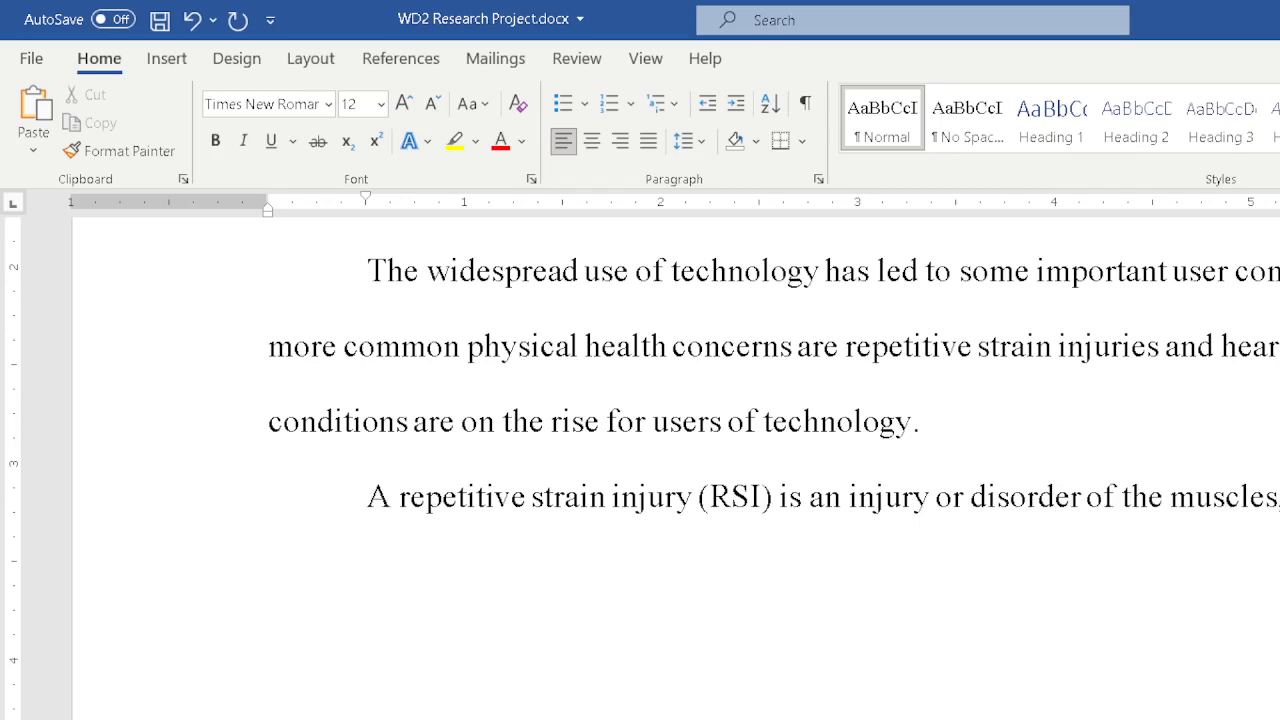
# Continue with "ligaments, and joints. Technology-related RSIs include tendonitis of the wrist" and a sentence ending "syndrome (CTS).".
pyautogui.write('ligam')
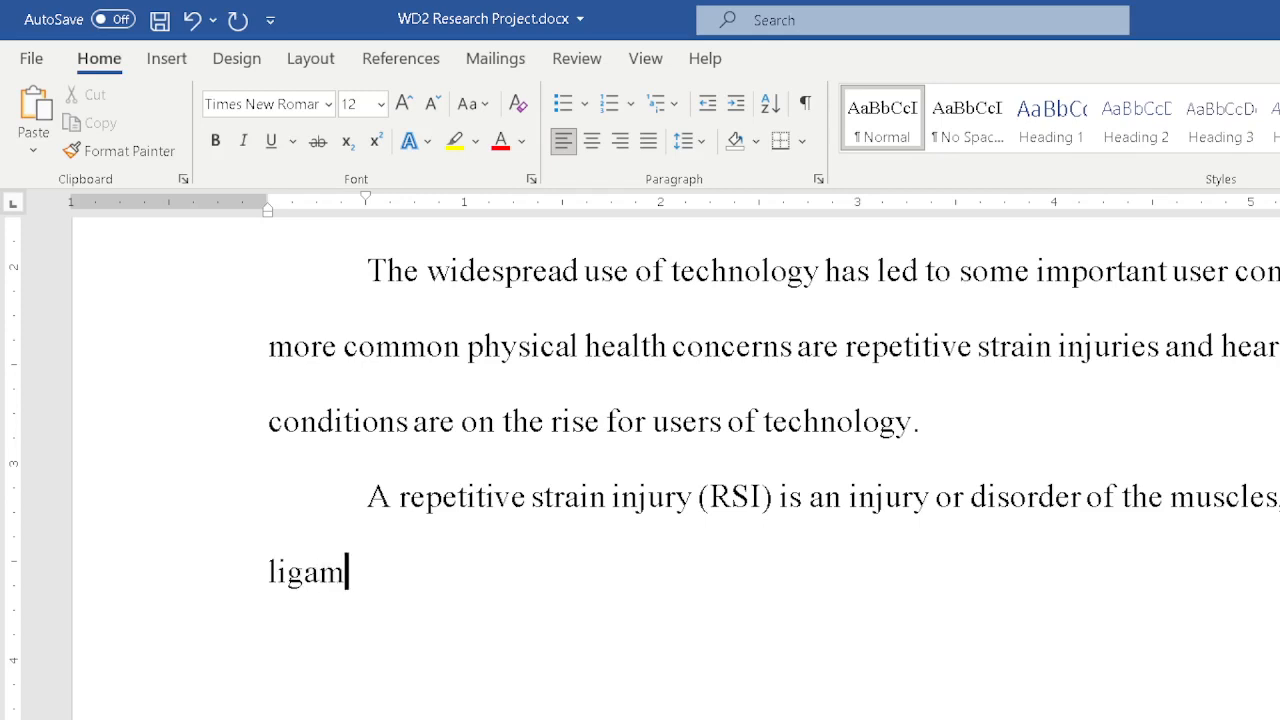
pyautogui.write('ents, and join')
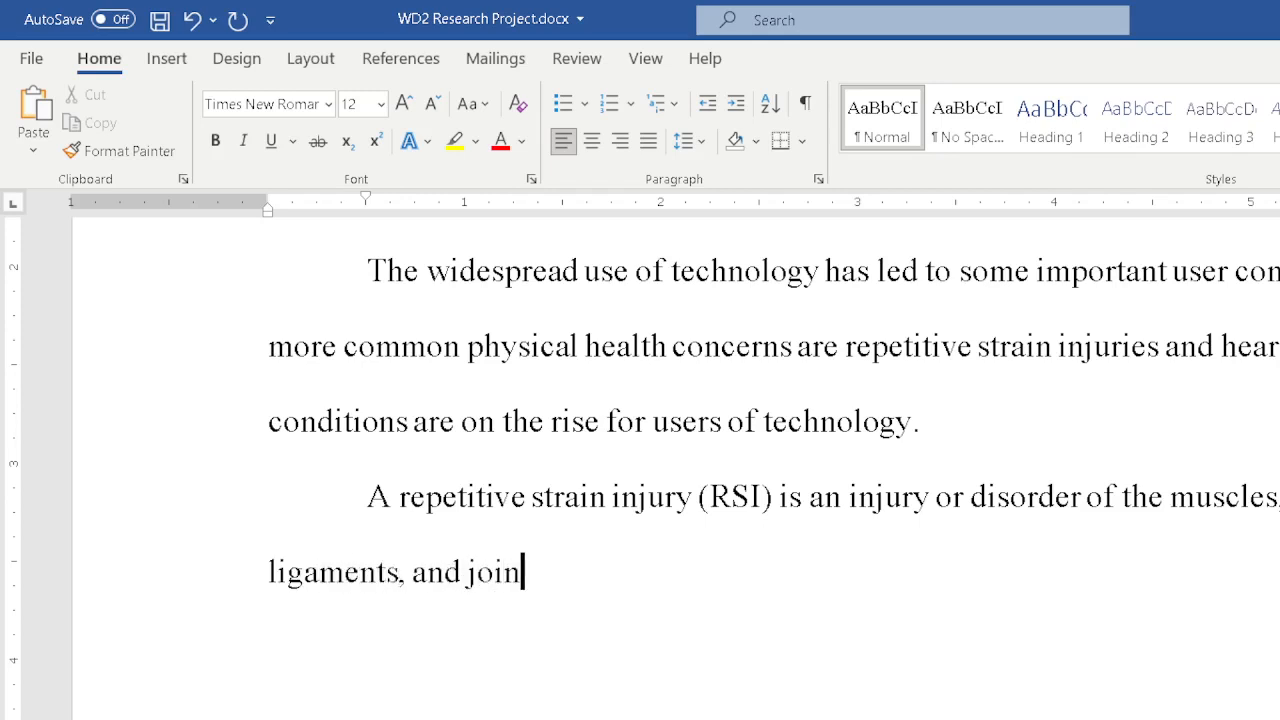
pyautogui.write('ts.  Te')
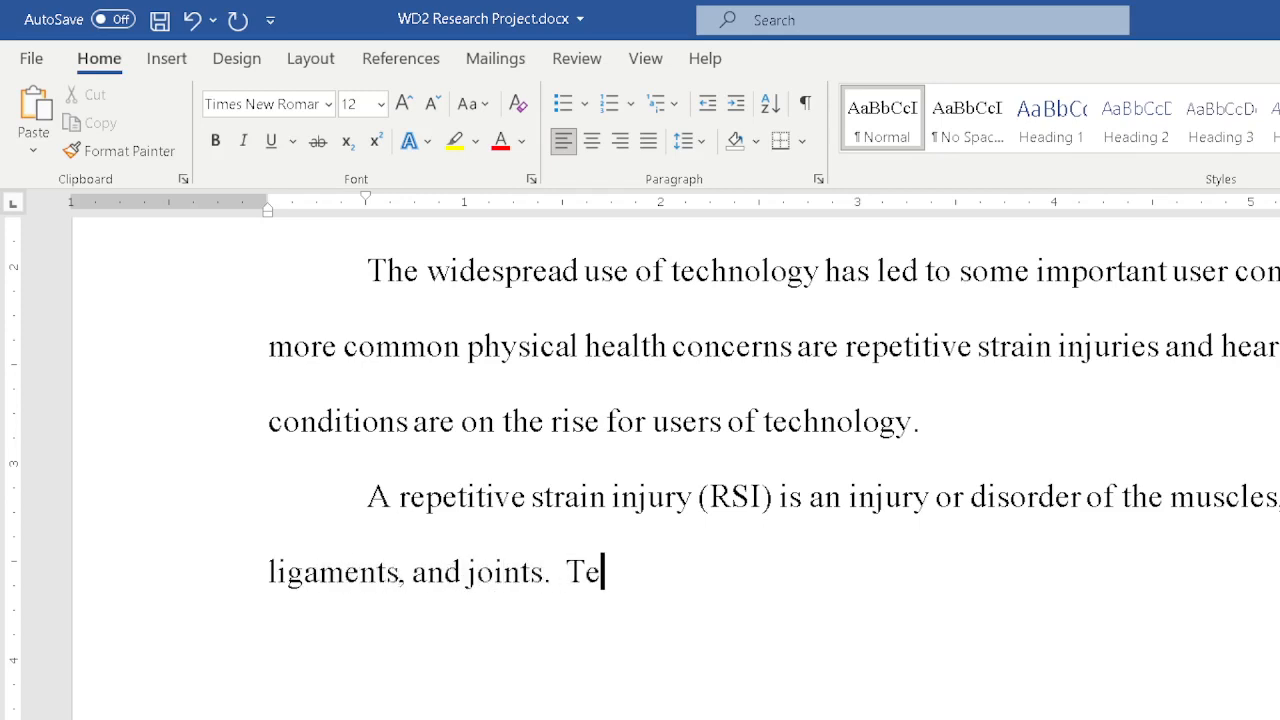
pyautogui.write('chnolog')
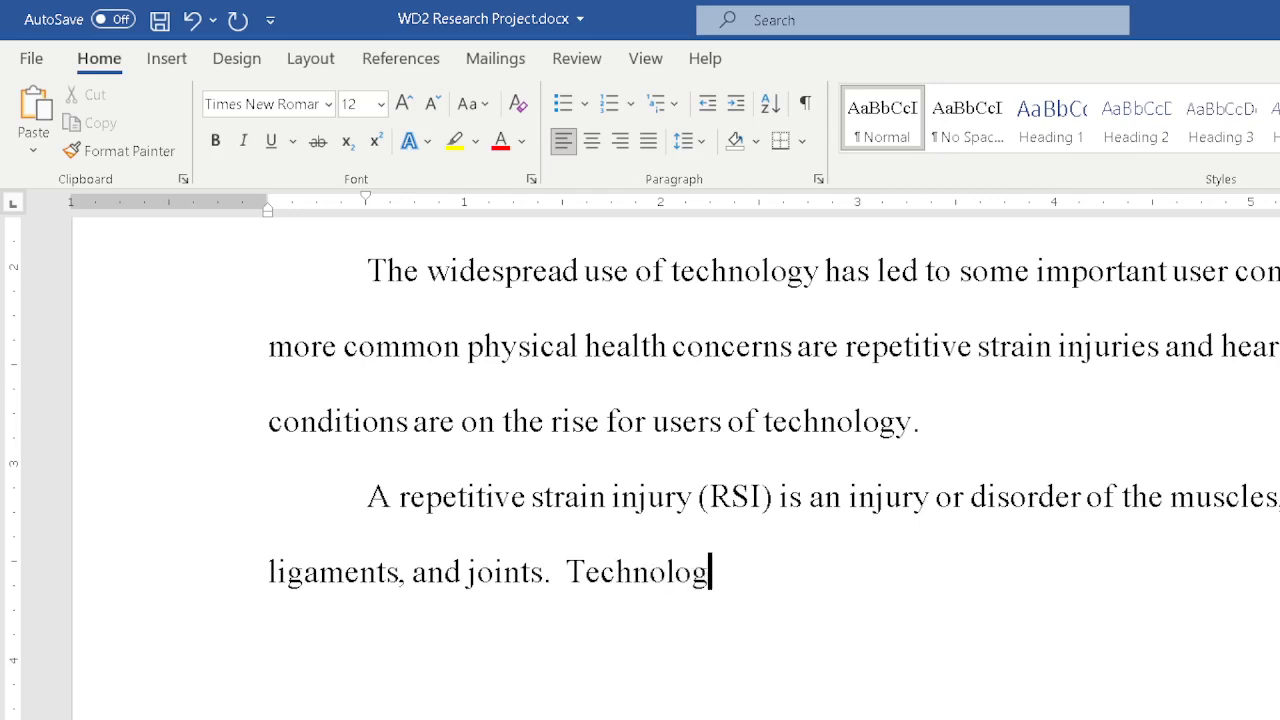
pyautogui.write('y-rela')
pyautogui.press('BackSpace')
pyautogui.write('la;te')
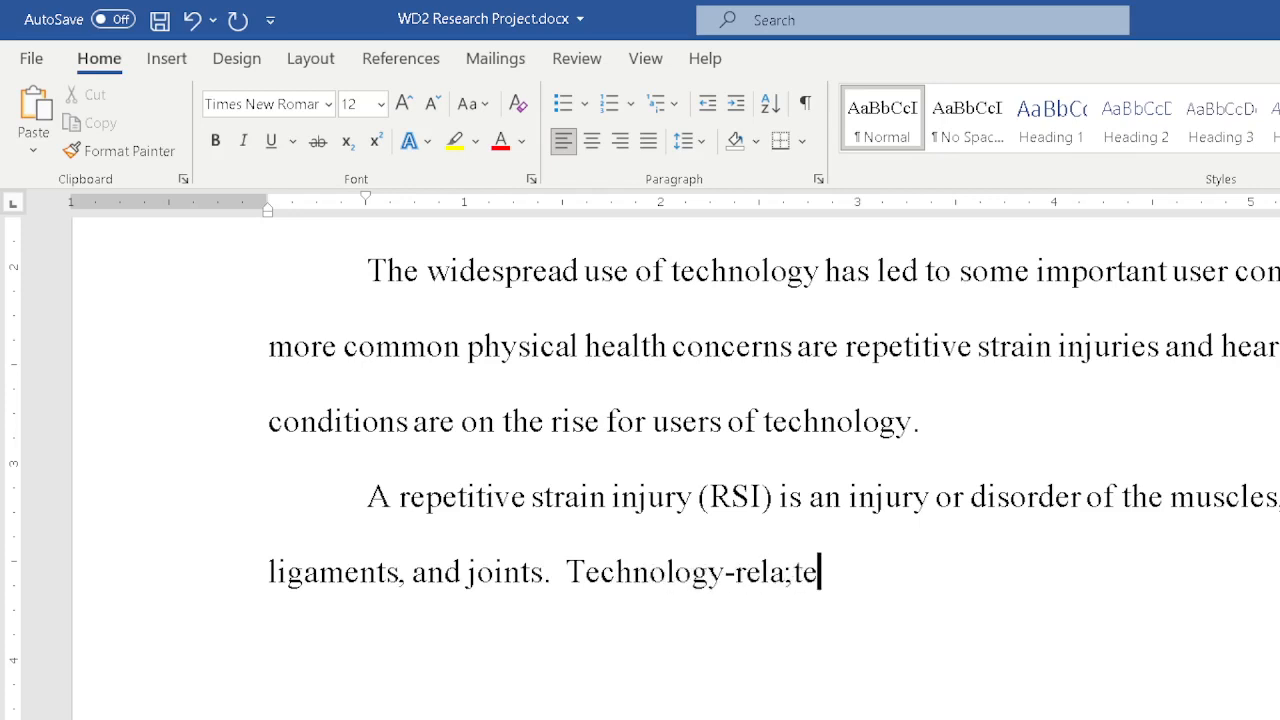
pyautogui.press('BackSpace')
pyautogui.press('BackSpace')
pyautogui.press('BackSpace')
pyautogui.write('ted ')
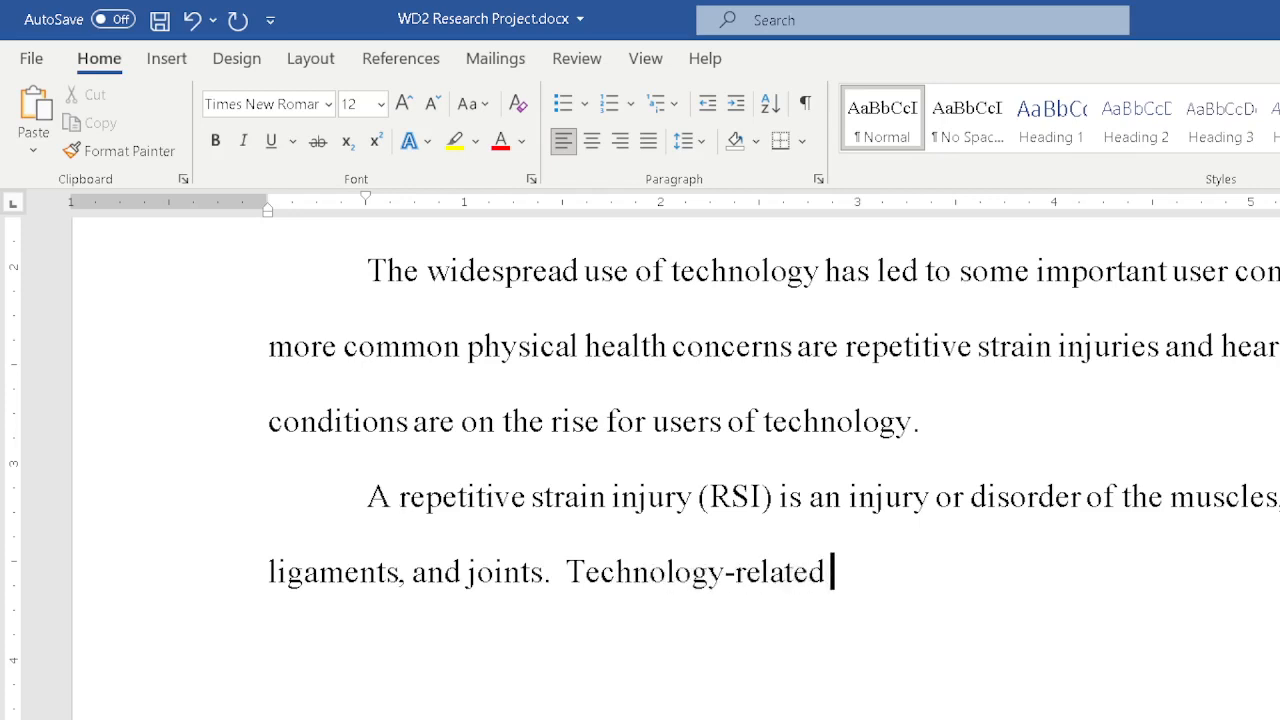
pyautogui.write('RSIs')
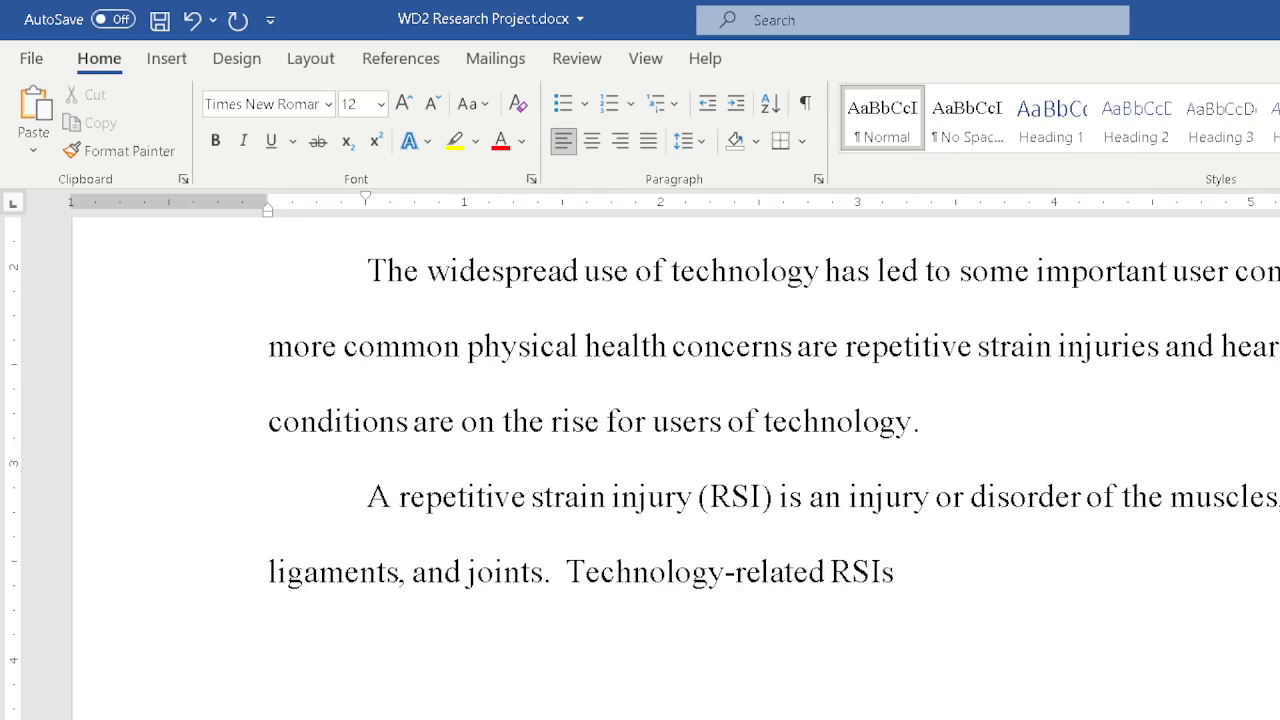
pyautogui.write(' include ten')
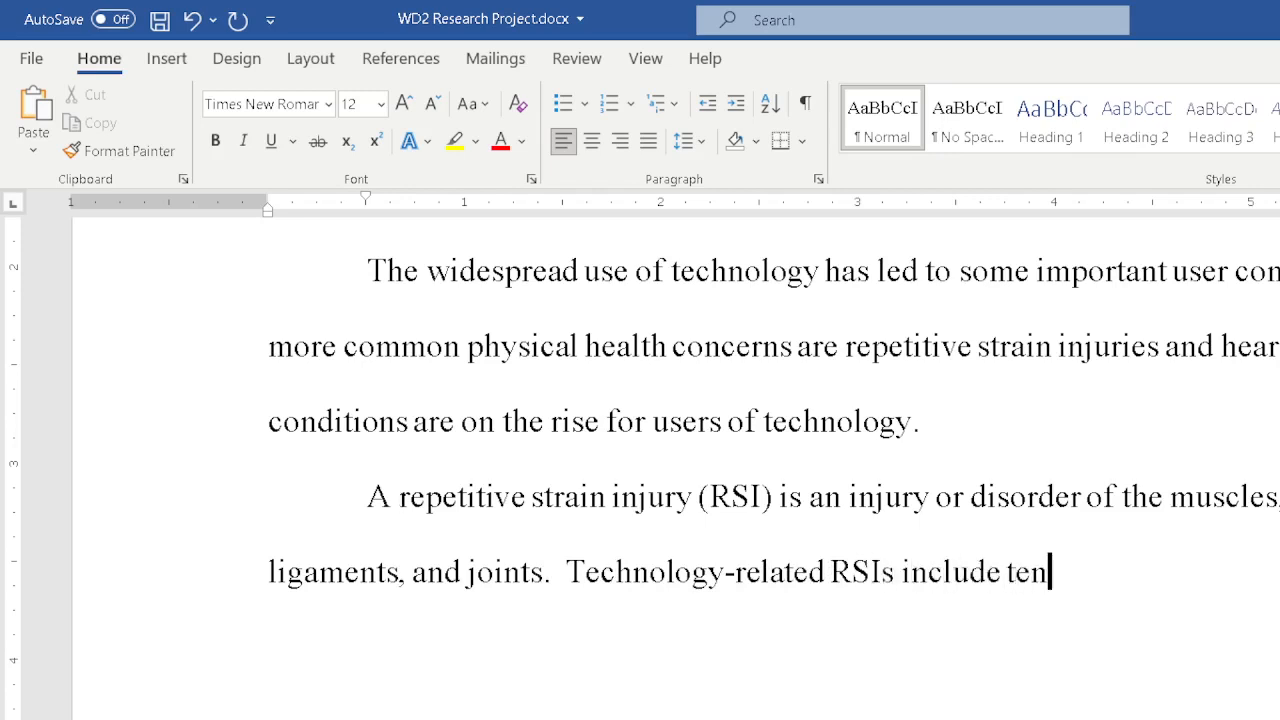
pyautogui.write('donitis of the')
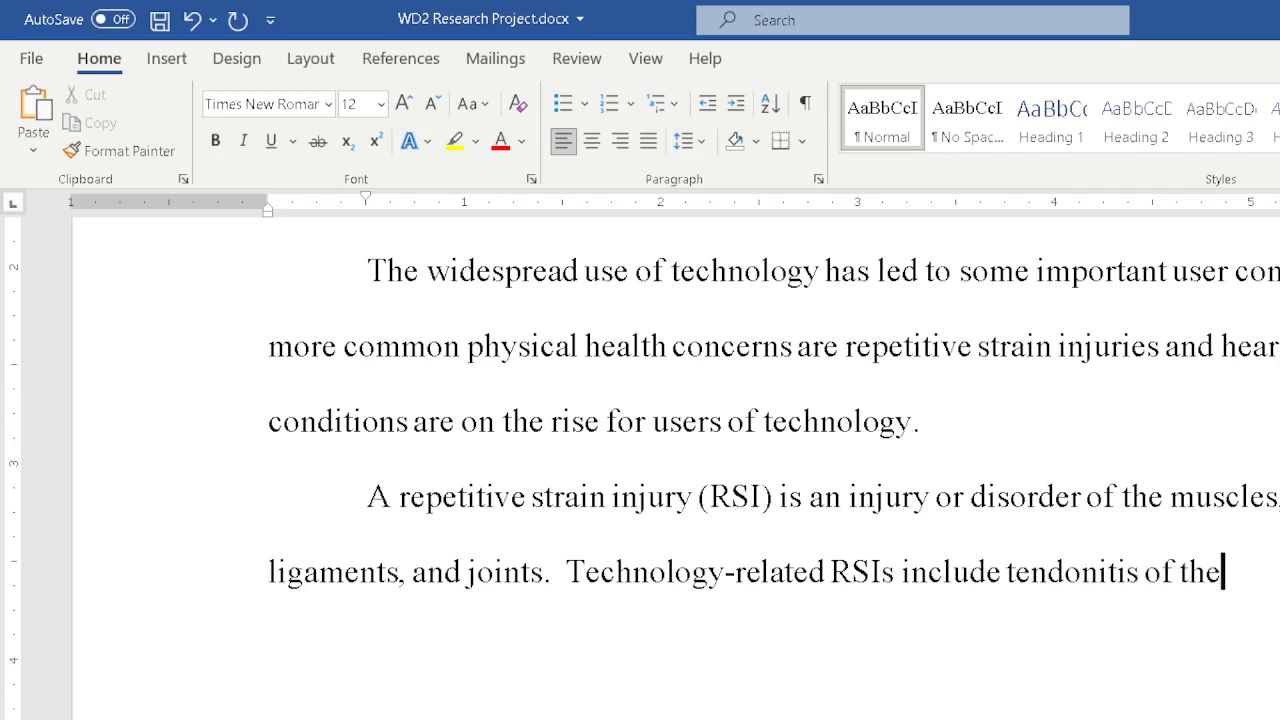
pyautogui.write(' wris')
pyautogui.write('syng')
pyautogui.press('BackSpace')
pyautogui.write('drom')
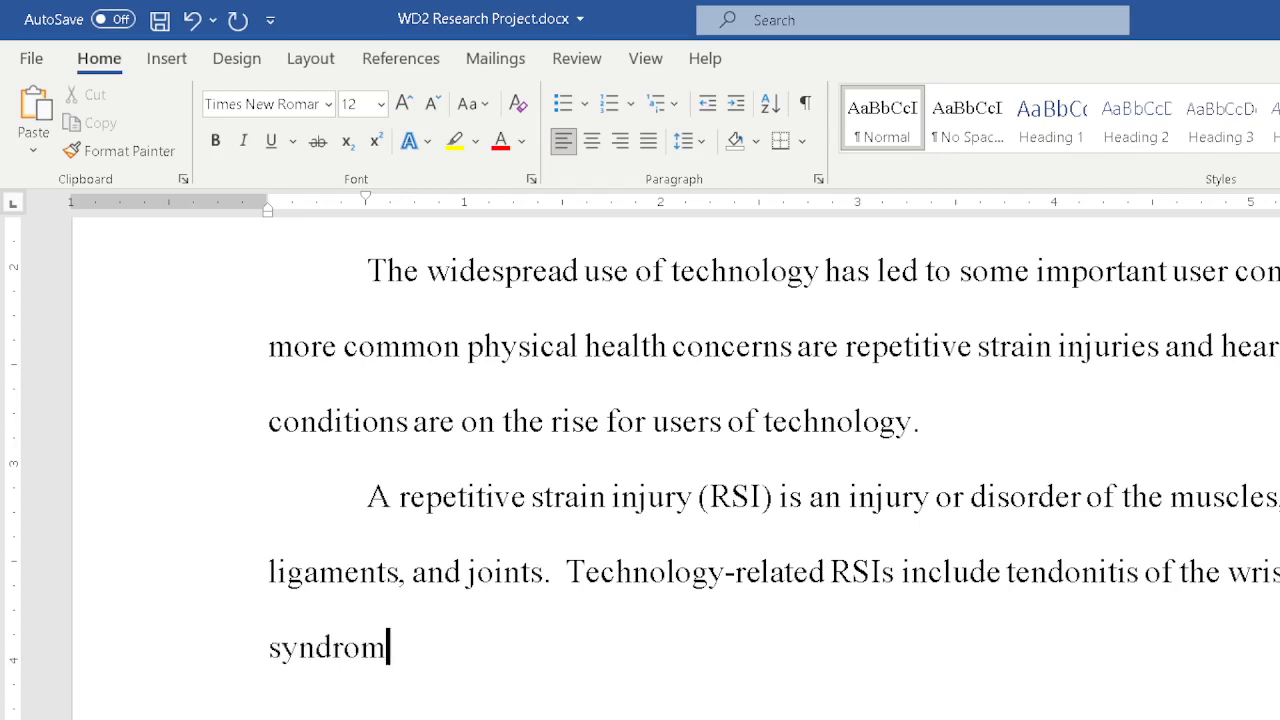
pyautogui.write('e (CTS')
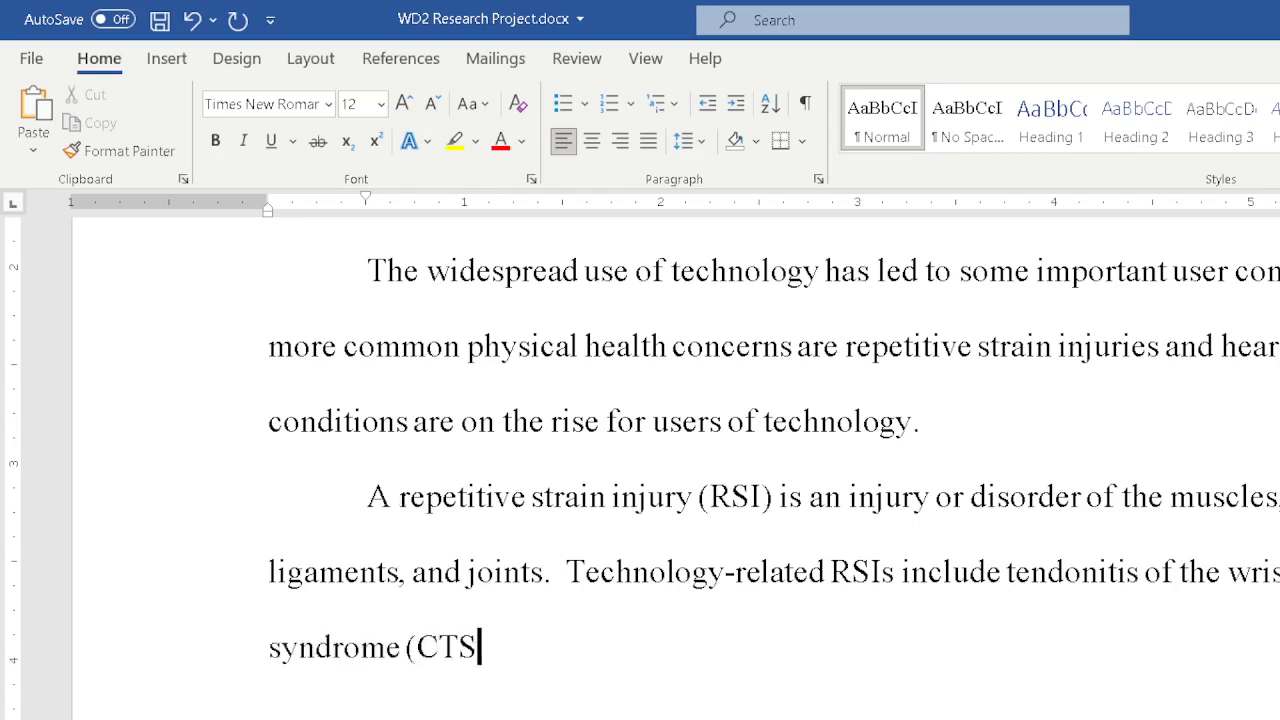
pyautogui.write(').  Symptom')
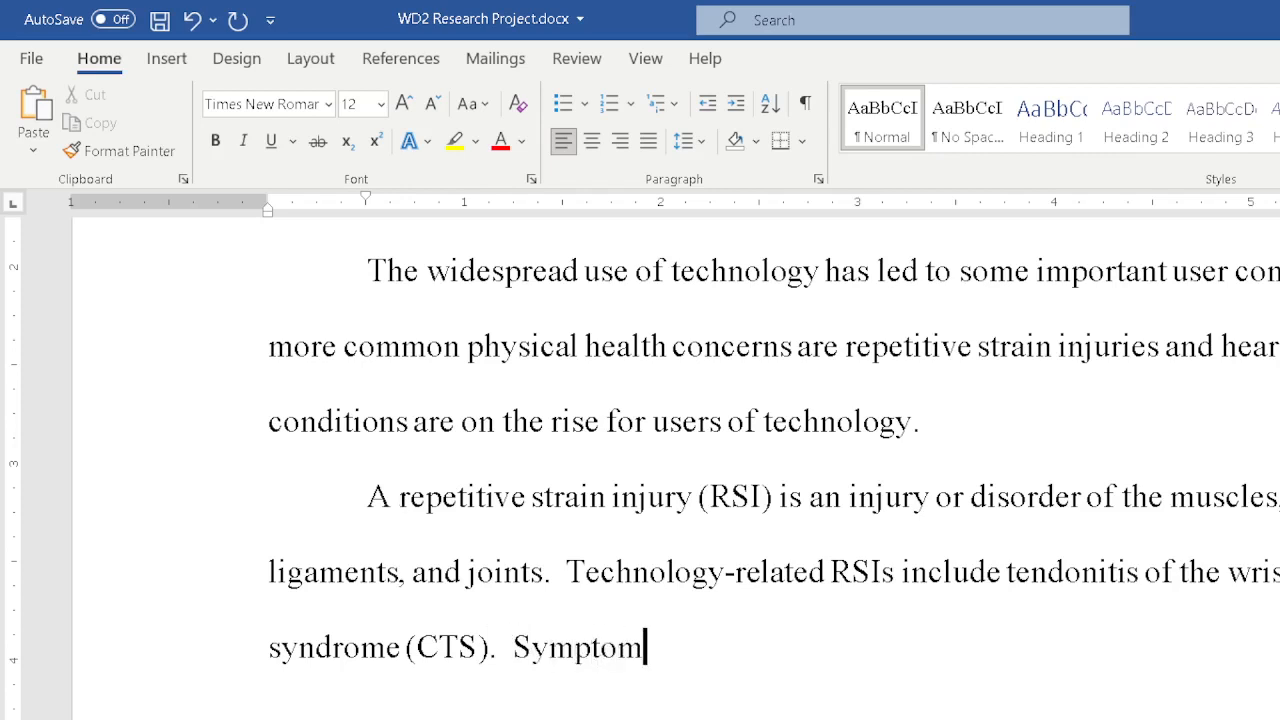
pyautogui.write('s of te4n')
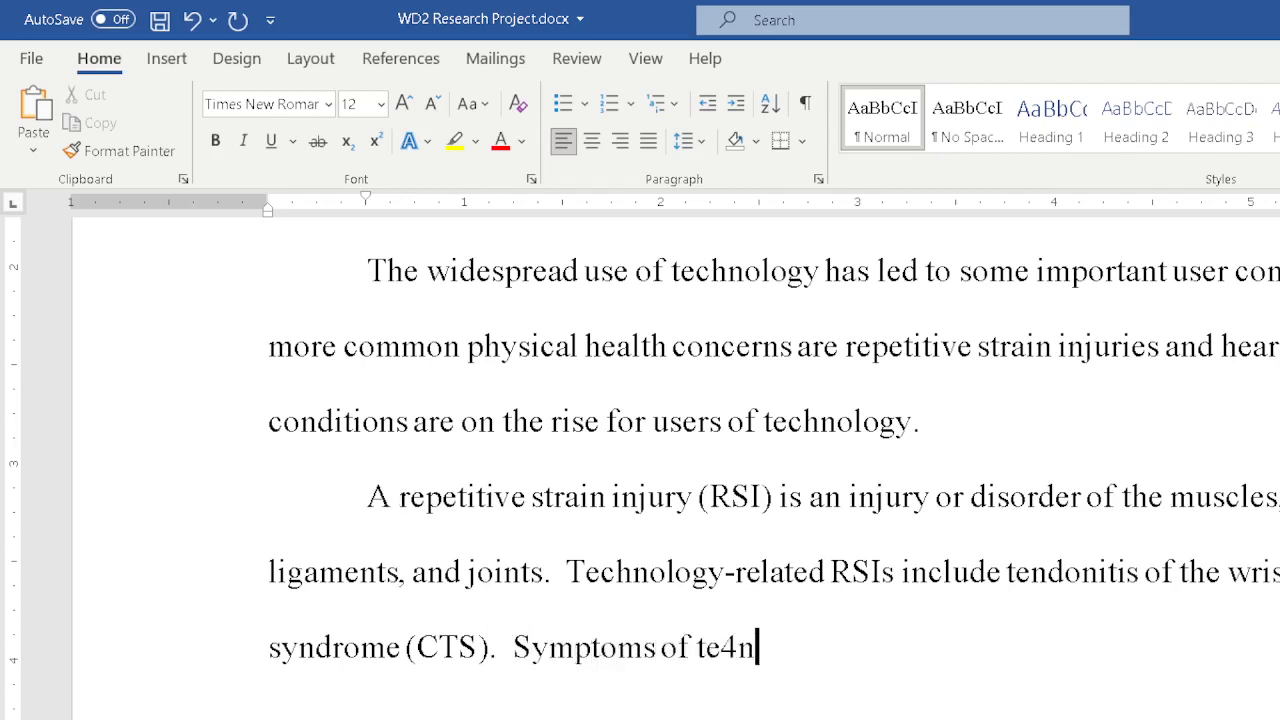
# Add "Symptoms of tendonitis of the wrist include extreme pain" through "along with tingling in the fingers." and begin "Symptoms of CTS".
pyautogui.press('BackSpace')
pyautogui.press('BackSpace')
pyautogui.write('ndonitis ')
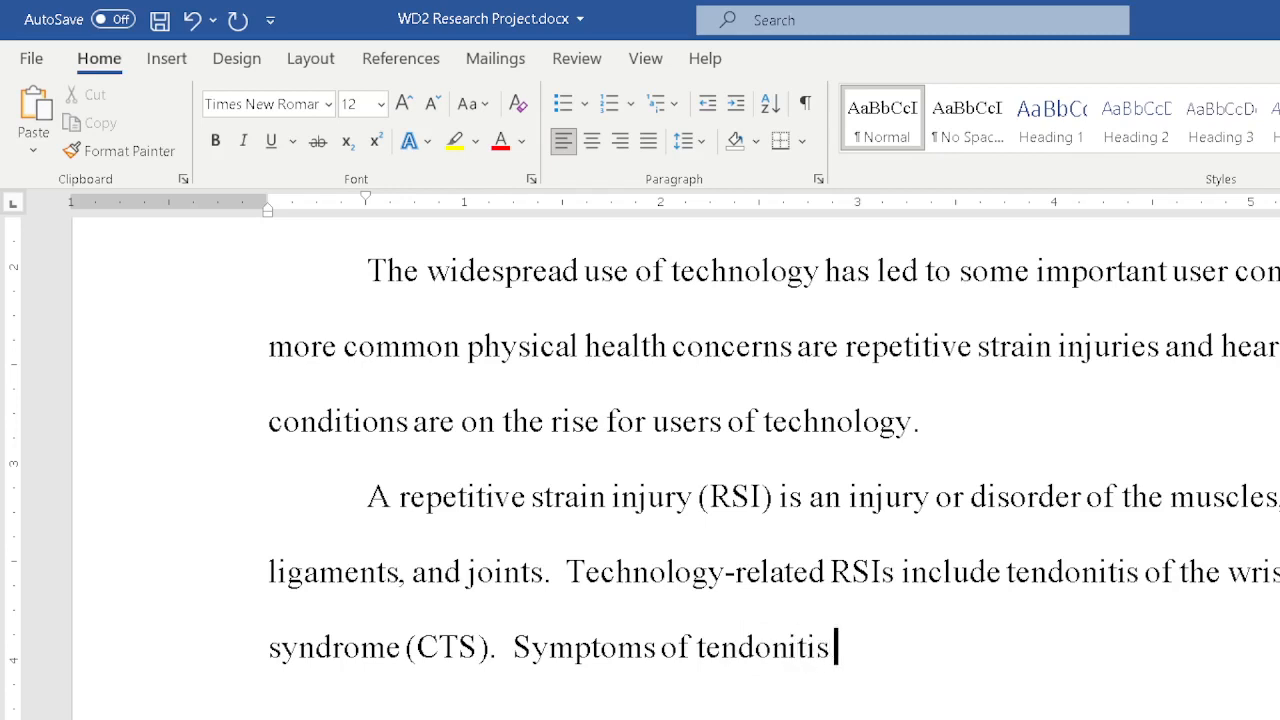
pyautogui.write('of the wriste')
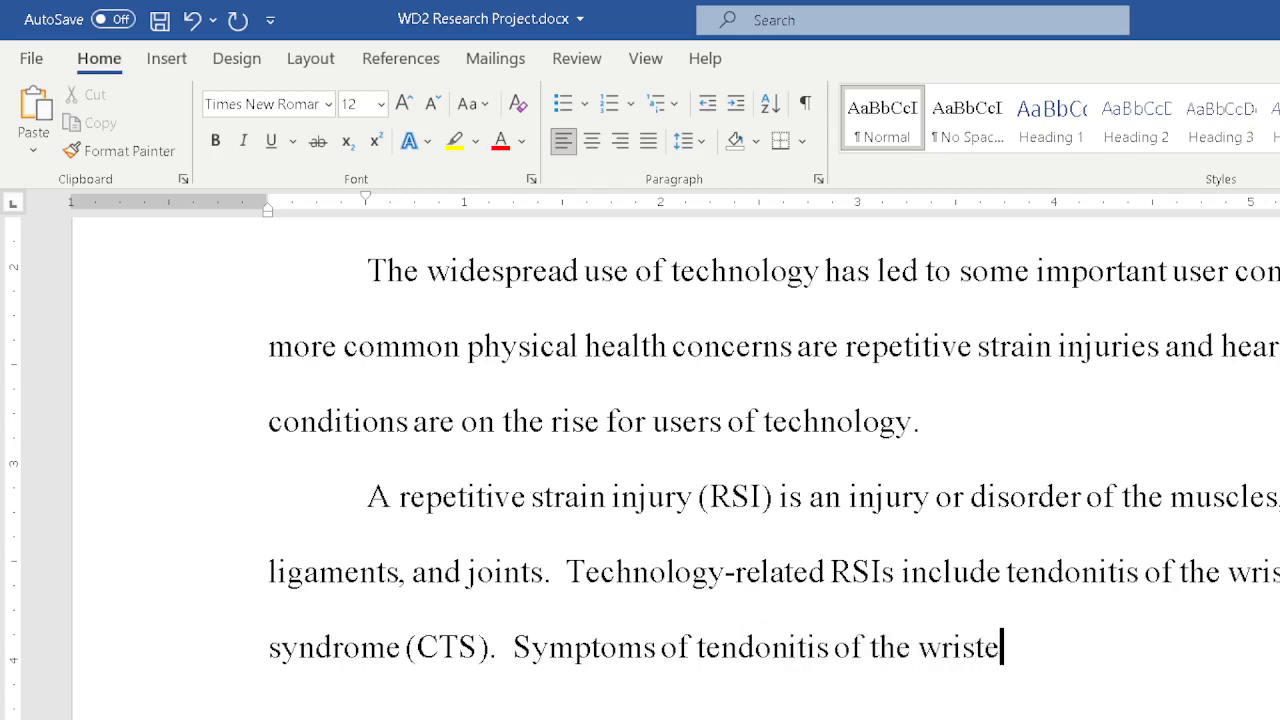
pyautogui.press('BackSpace')
pyautogui.write('include ')
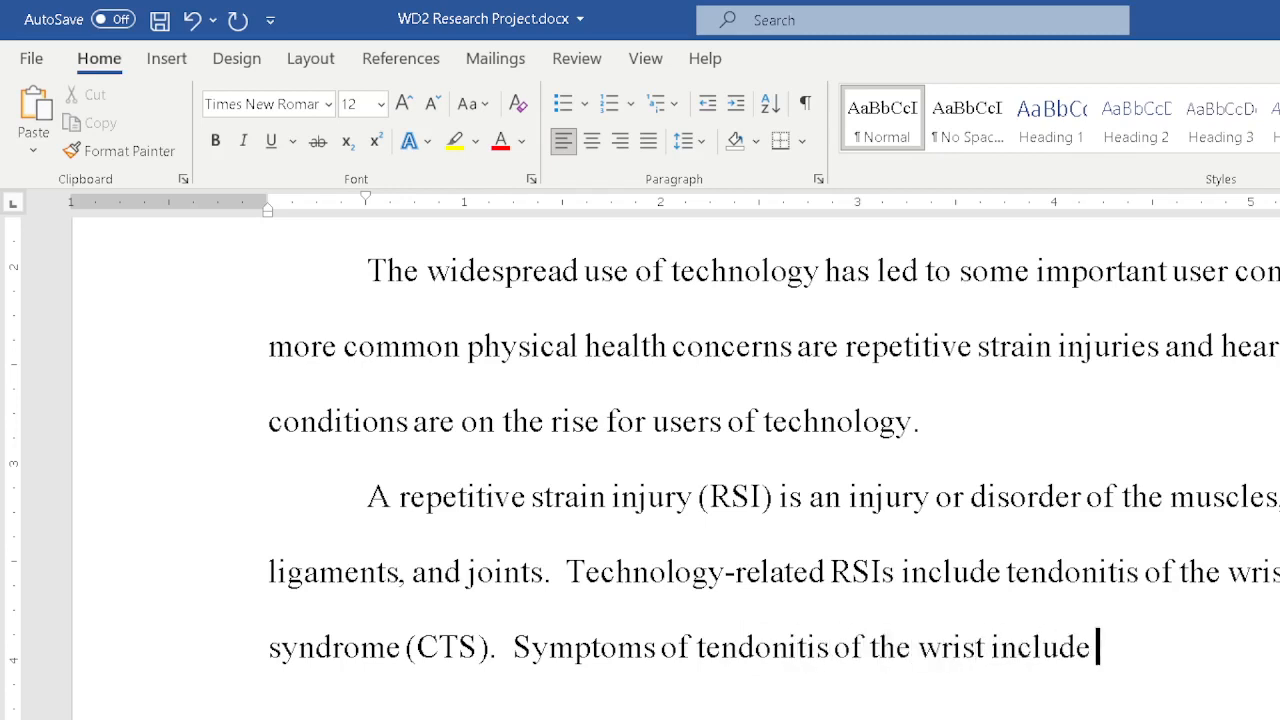
pyautogui.write('extreme')
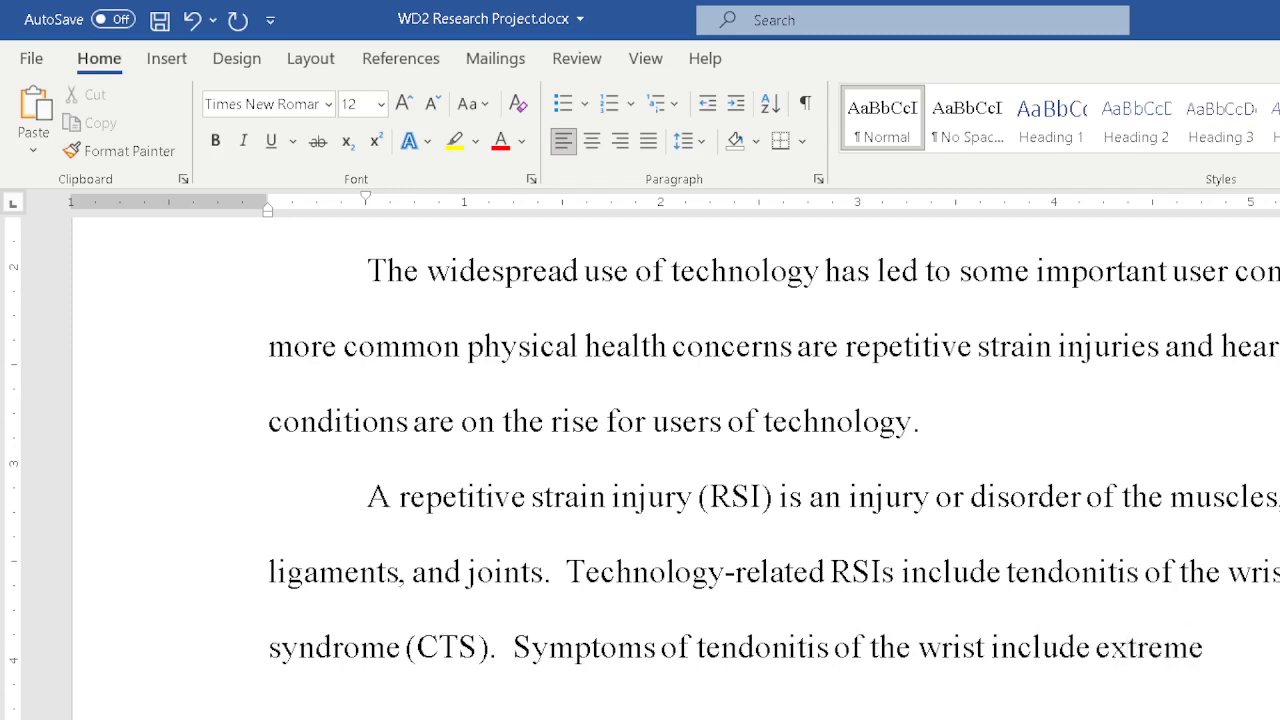
pyautogui.write(' pain')
pyautogui.write(' t')
pyautogui.write('e for')
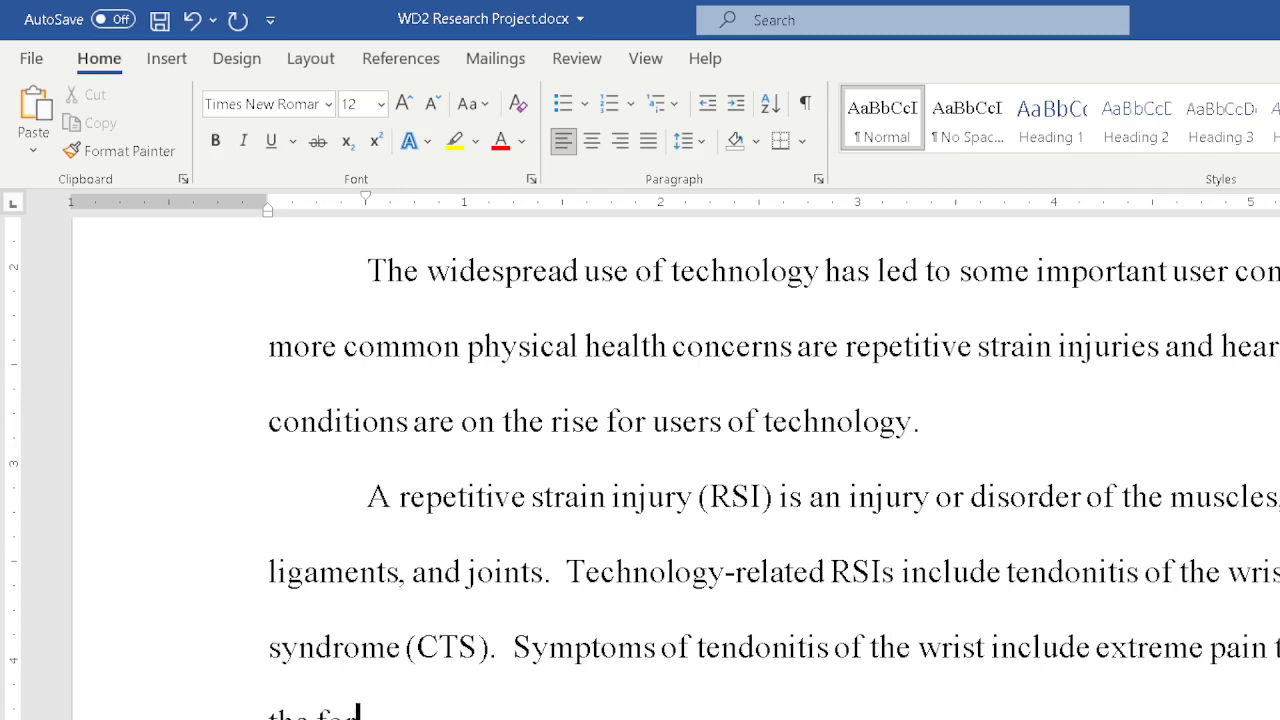
pyautogui.write('earm to the hand, along with tingling in the fir')
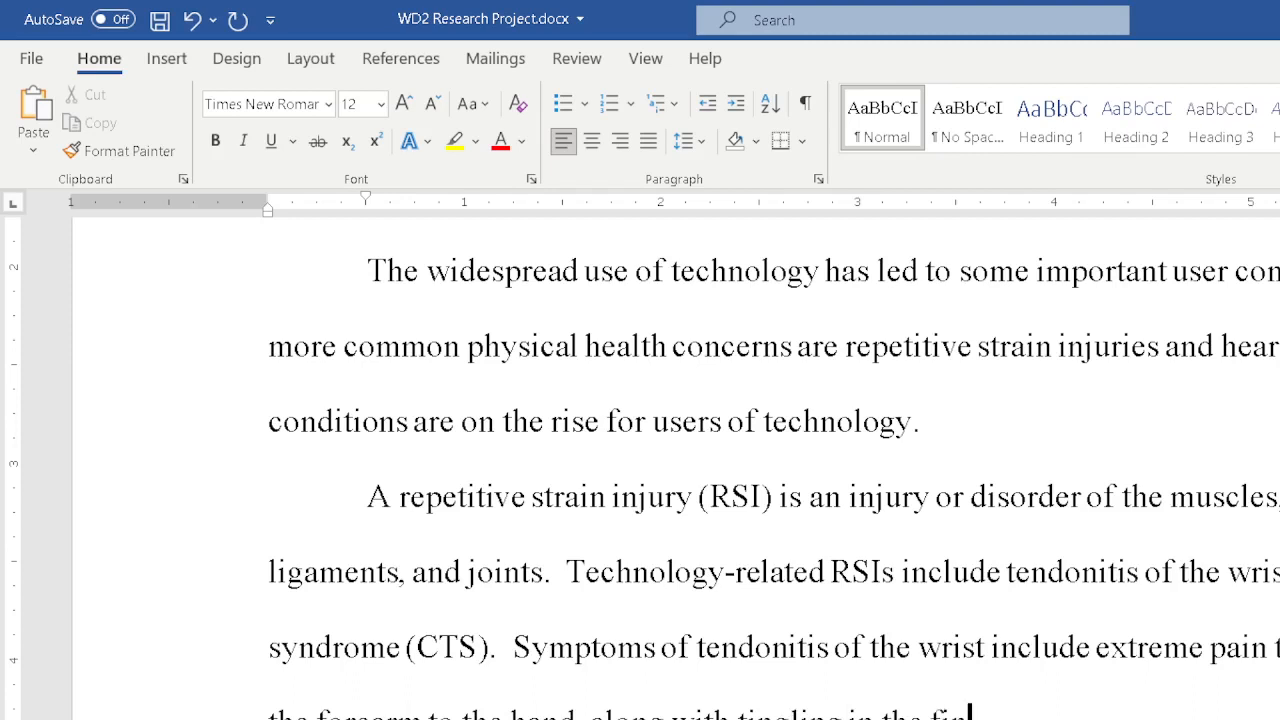
pyautogui.write('gers.  Symptoms of CTS')
# Open the AutoCorrect options and delete the entry that replaces comptuer with computer.
pyautogui.doubleClick(1004, 719)
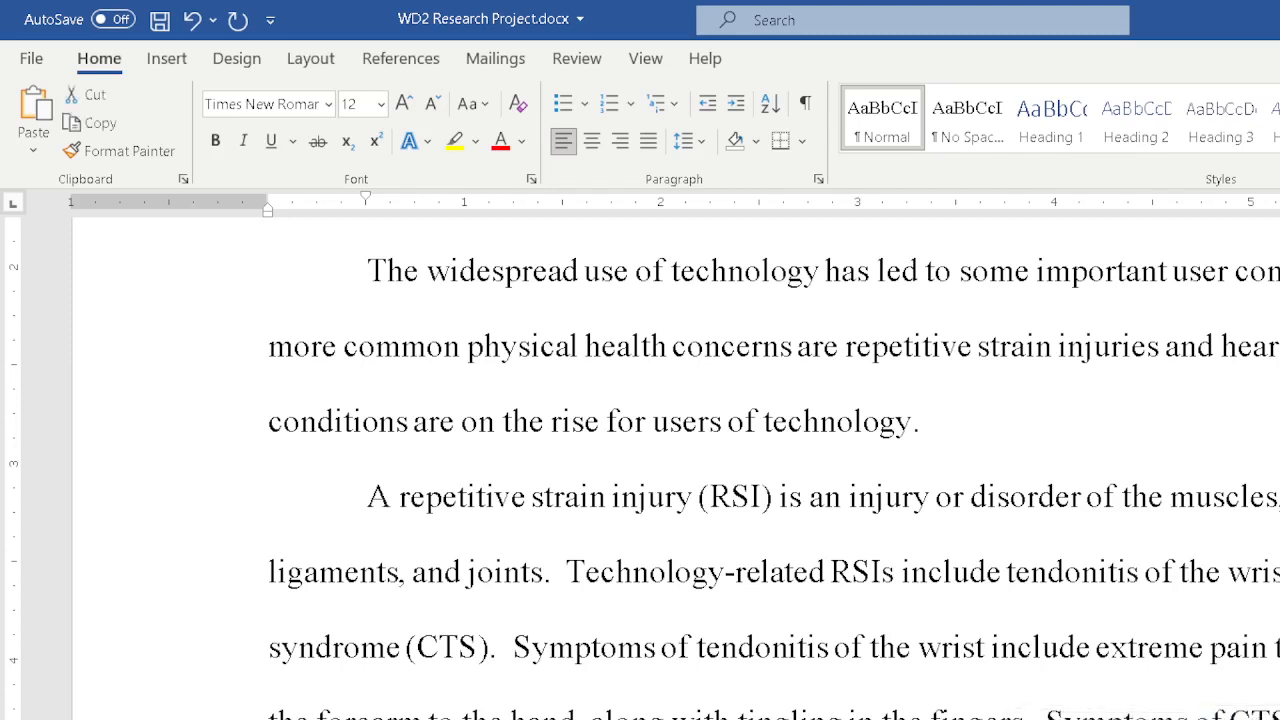
pyautogui.click(1004, 719)
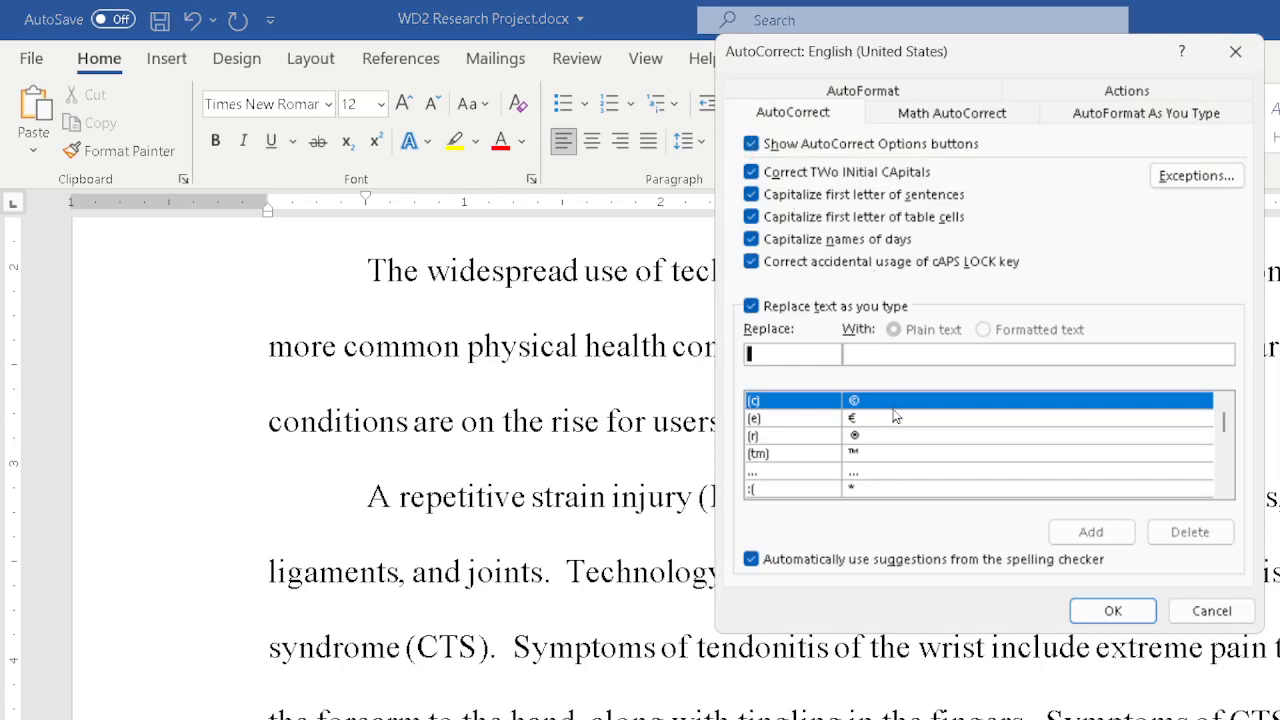
pyautogui.scroll(-3, 1036, 451)
pyautogui.scroll(-12, 915, 425)
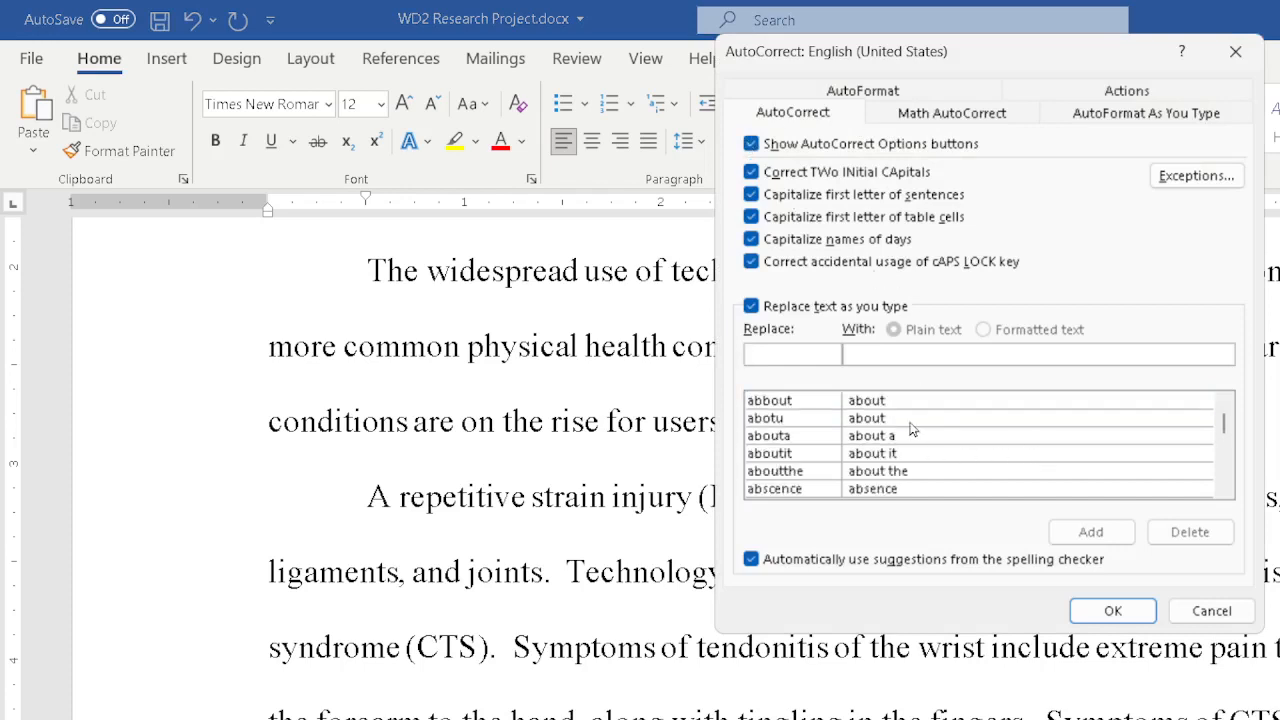
pyautogui.scroll(-15, 910, 415)
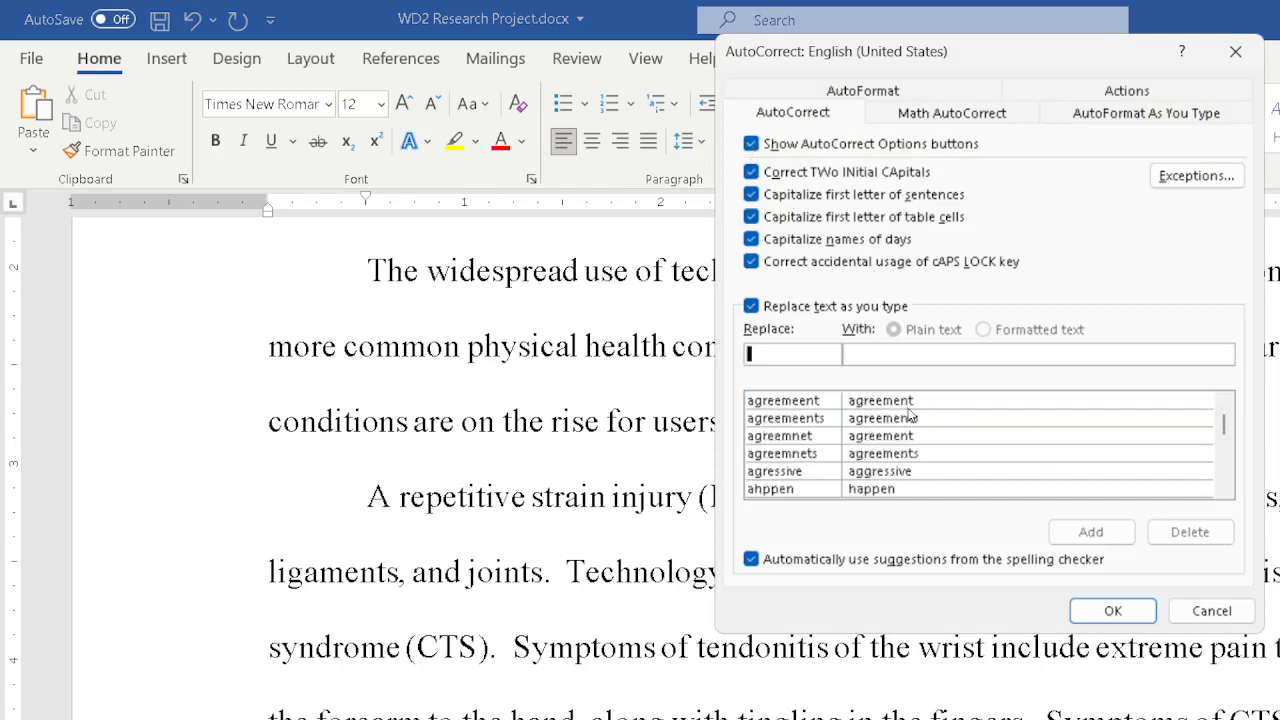
pyautogui.scroll(-15, 915, 415)
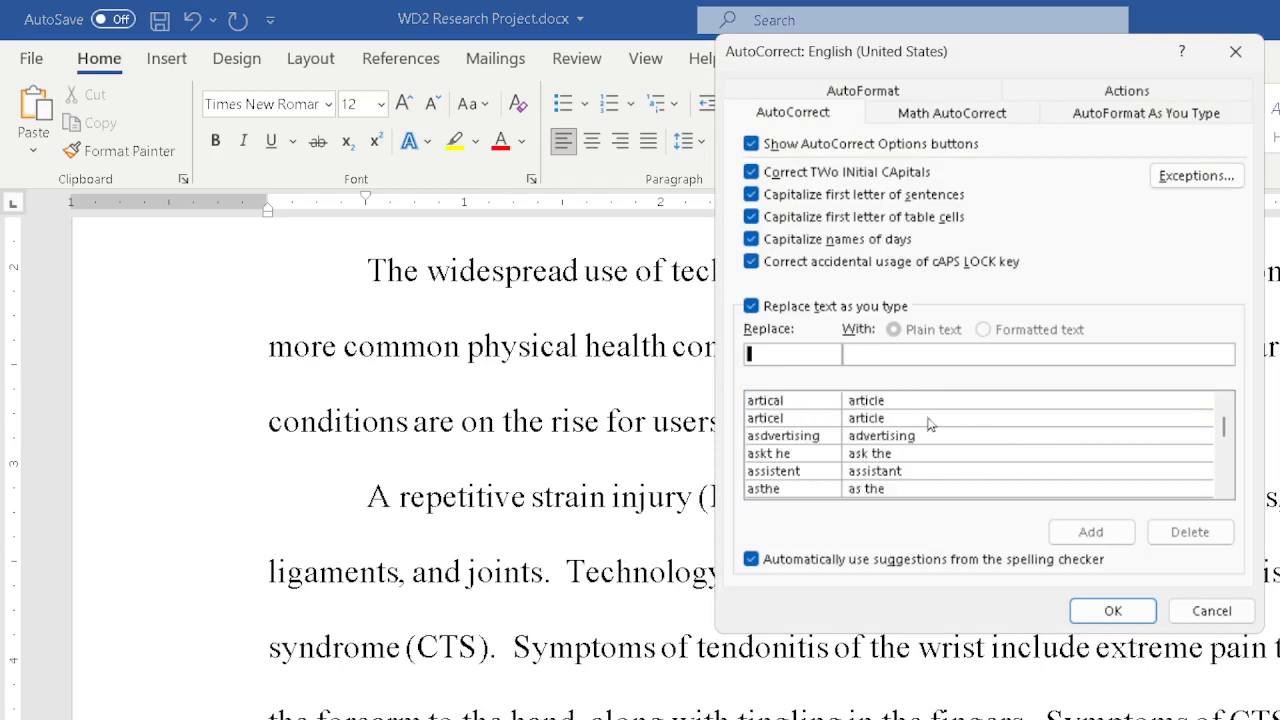
pyautogui.scroll(-15, 928, 418)
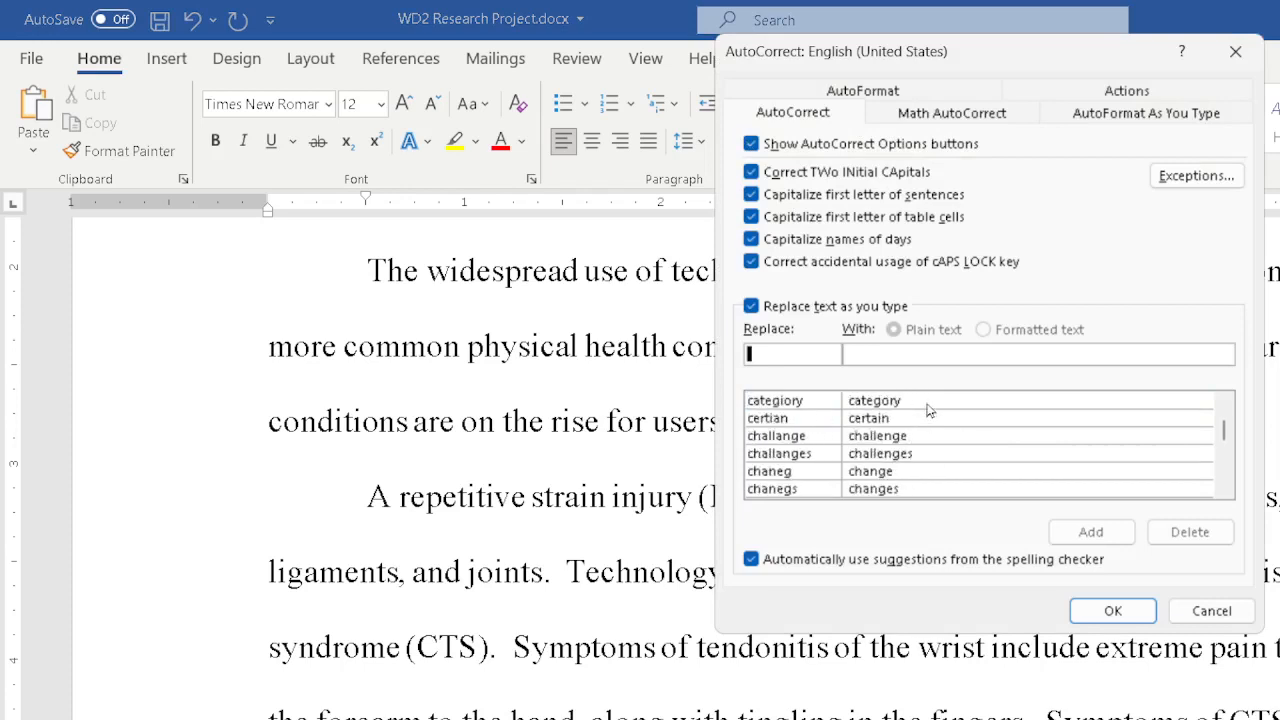
pyautogui.scroll(-4, 928, 408)
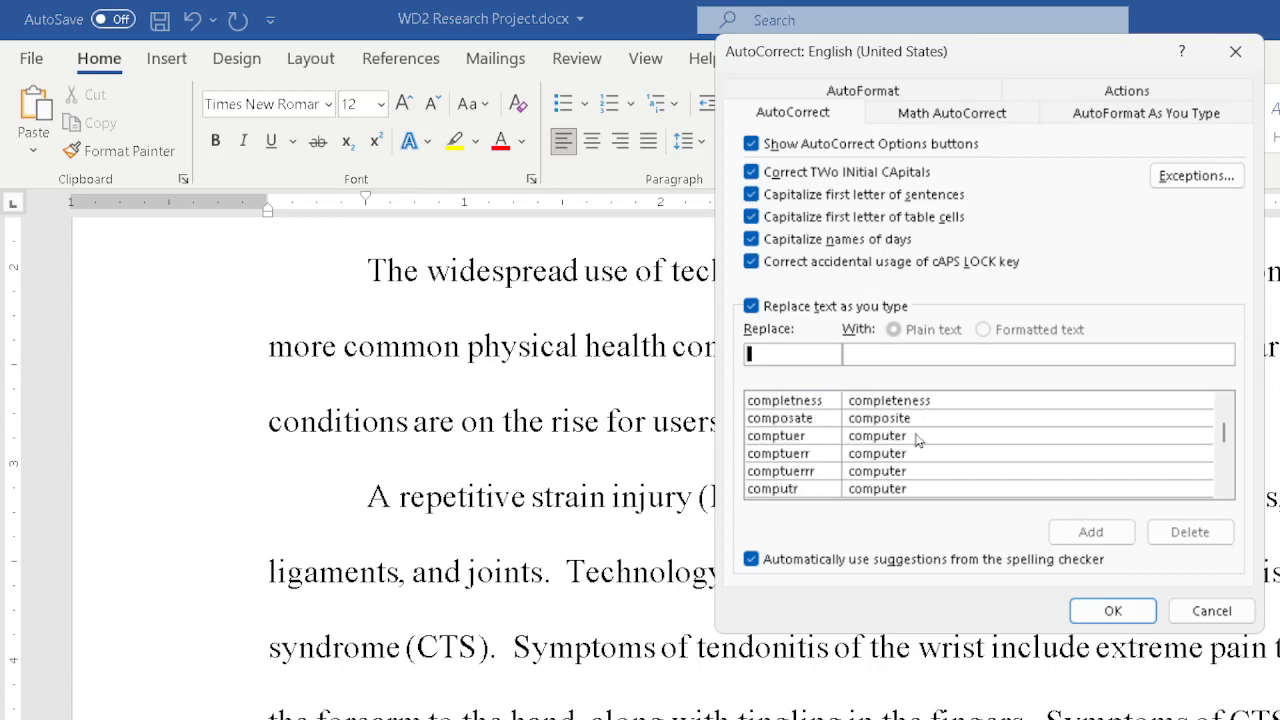
pyautogui.click(916, 437)
pyautogui.click(1162, 534)
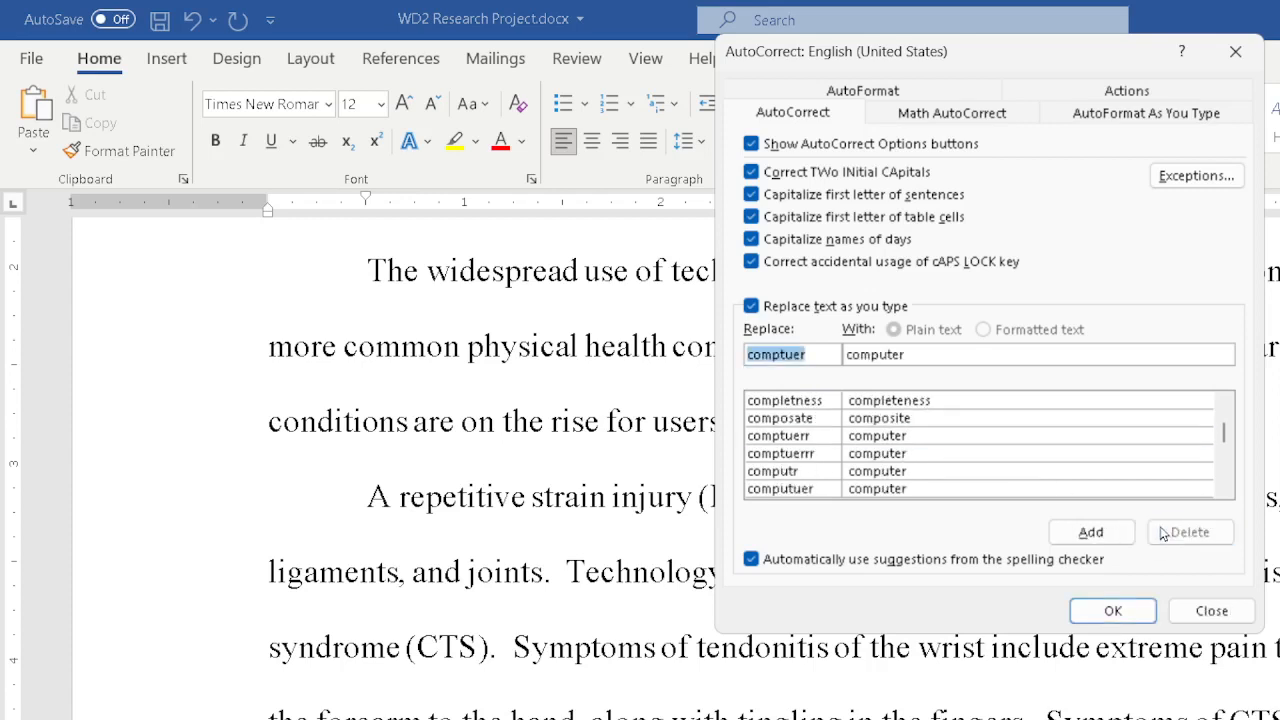
# Add an AutoCorrect entry replacing comptuer with computer and close the AutoCorrect dialog.
pyautogui.click(926, 357)
pyautogui.doubleClick(855, 357)
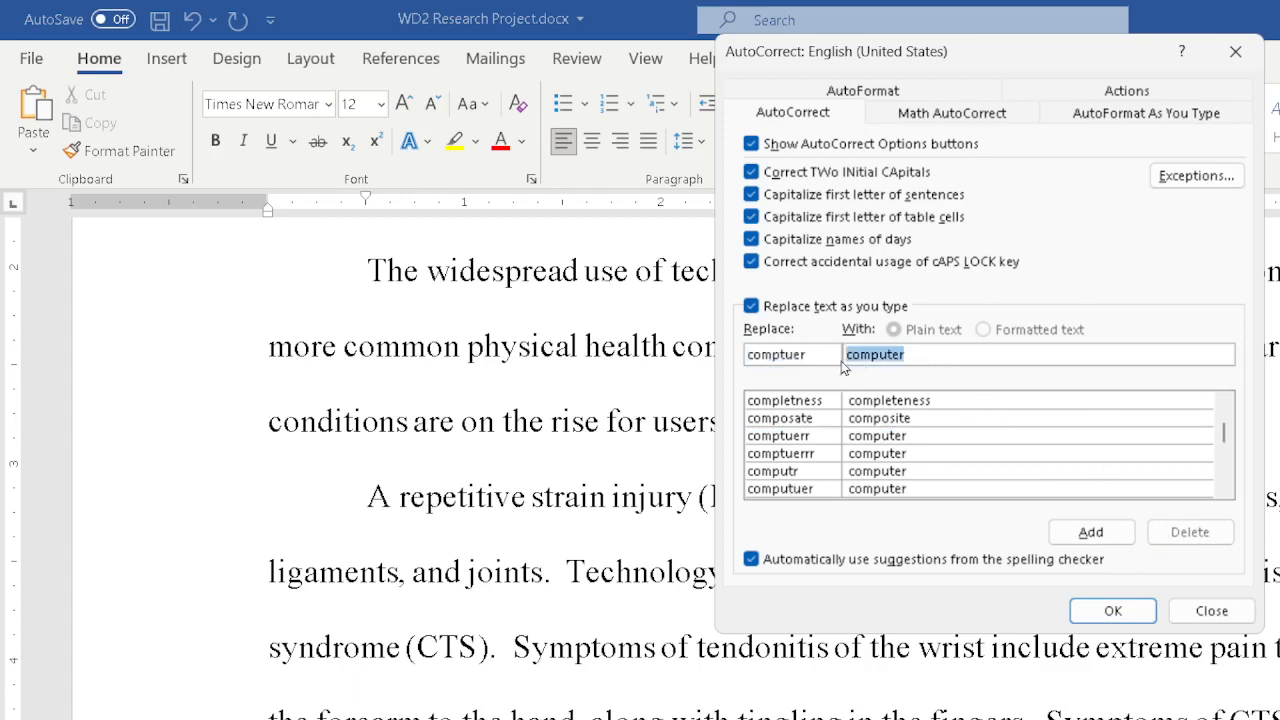
pyautogui.press('BackSpace')
pyautogui.moveTo(806, 356); pyautogui.dragTo(738, 348)
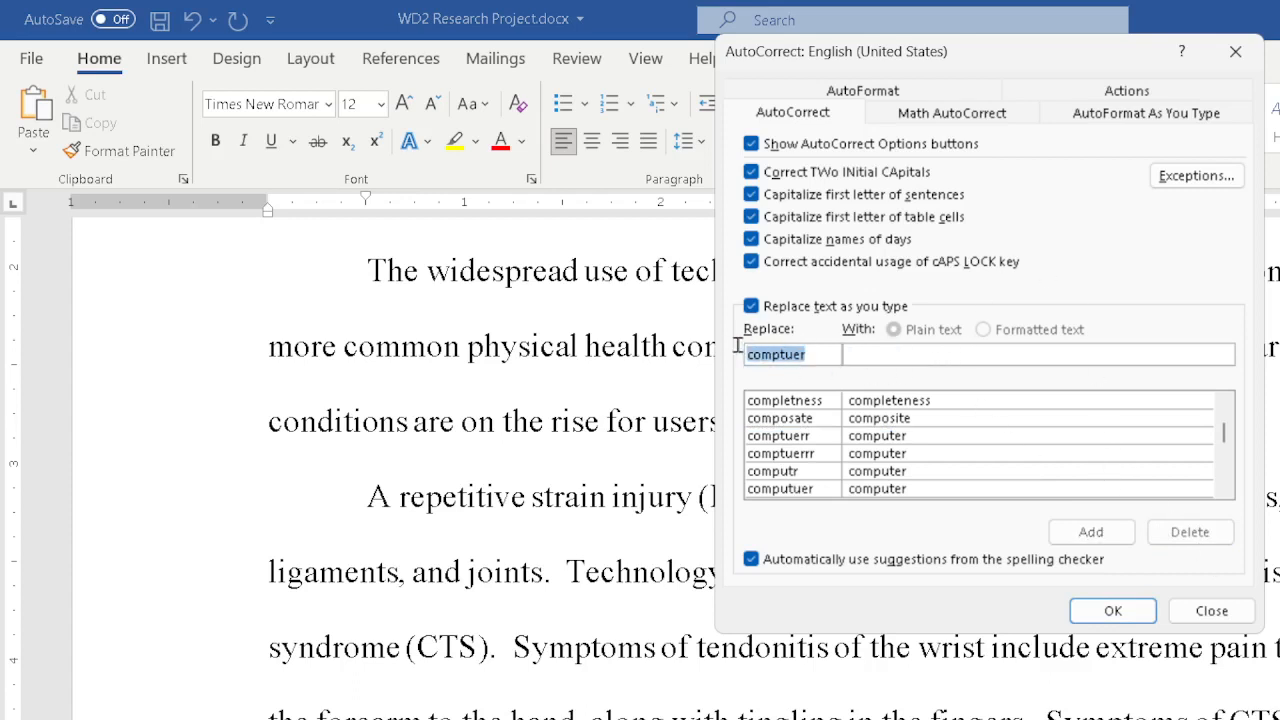
pyautogui.press('BackSpace')
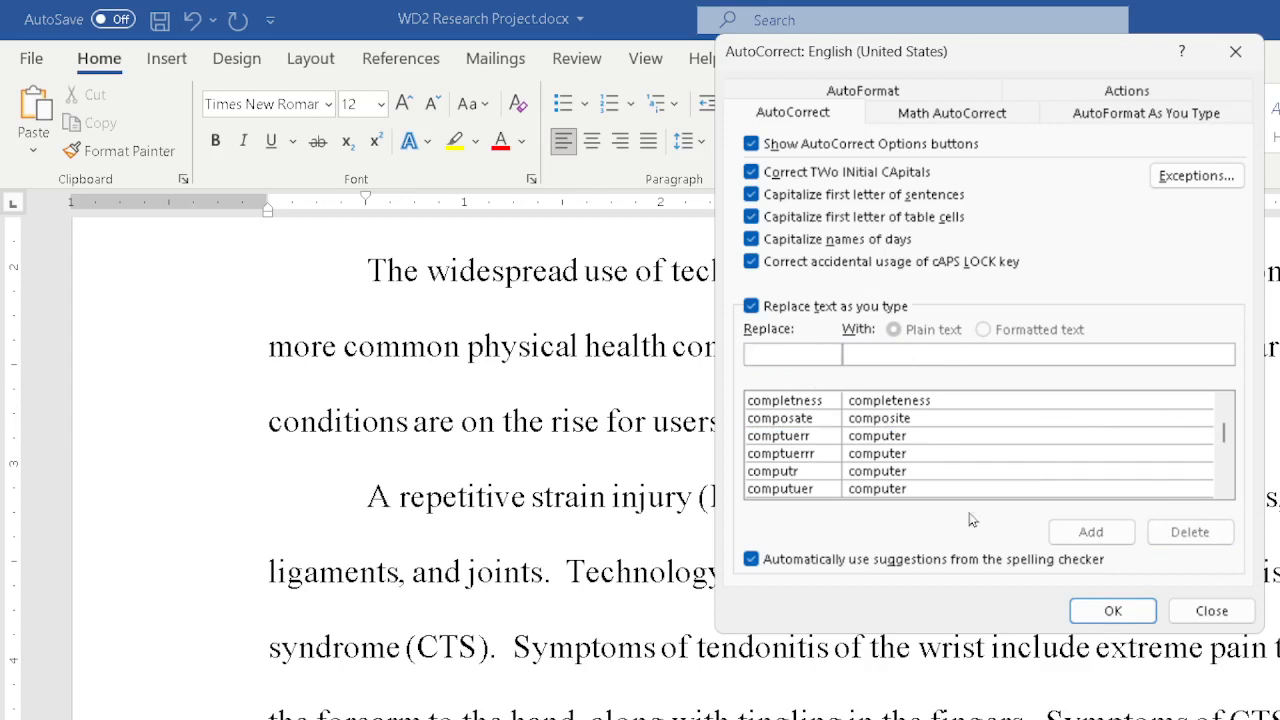
pyautogui.click(924, 489)
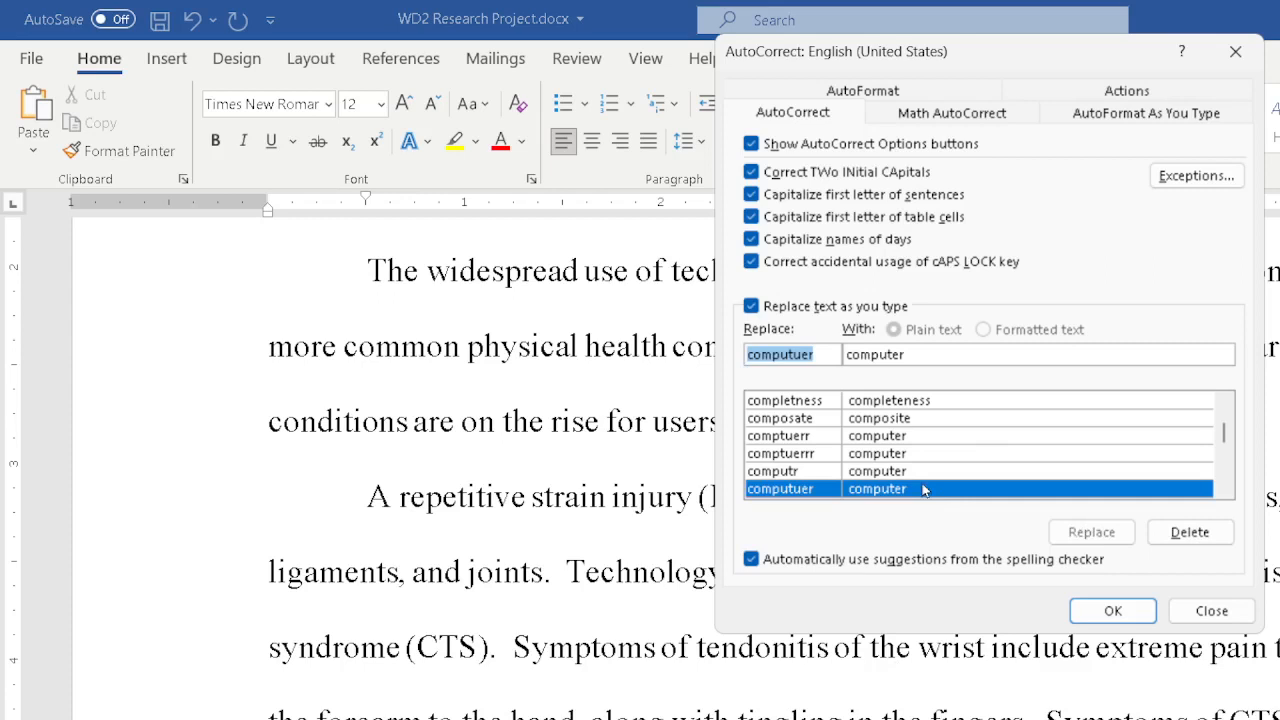
pyautogui.click(802, 356)
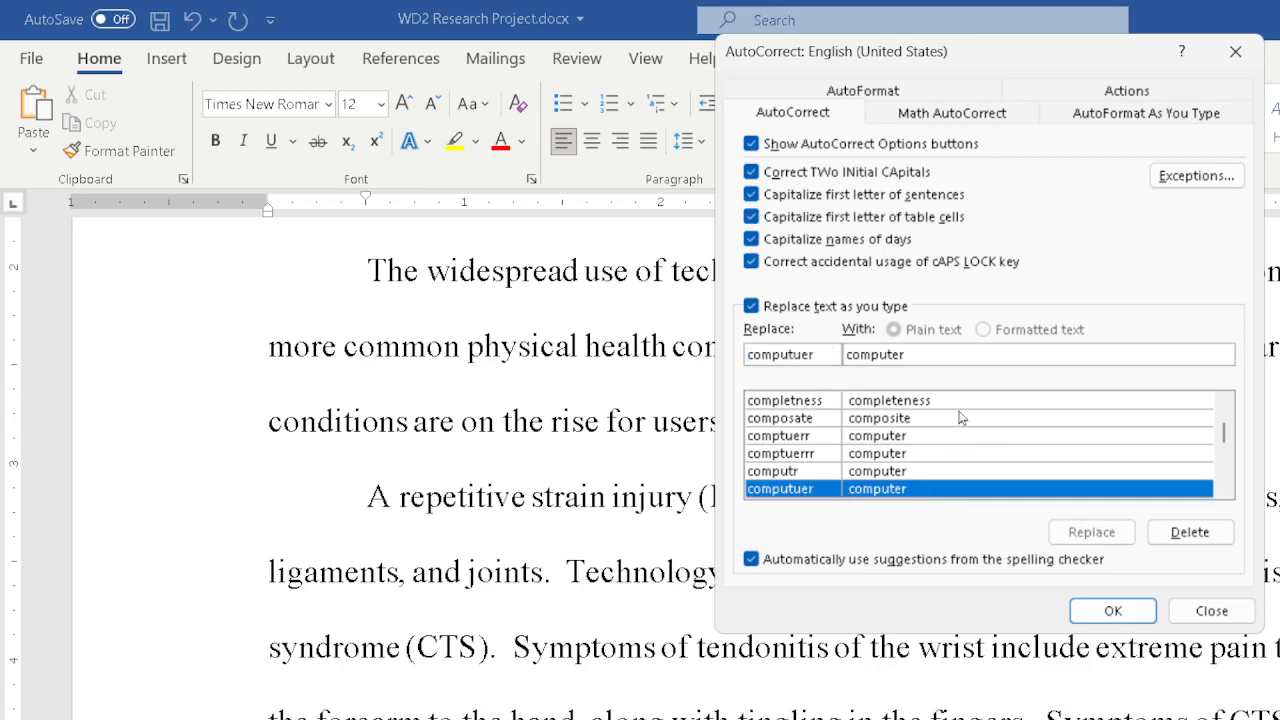
pyautogui.click(884, 400)
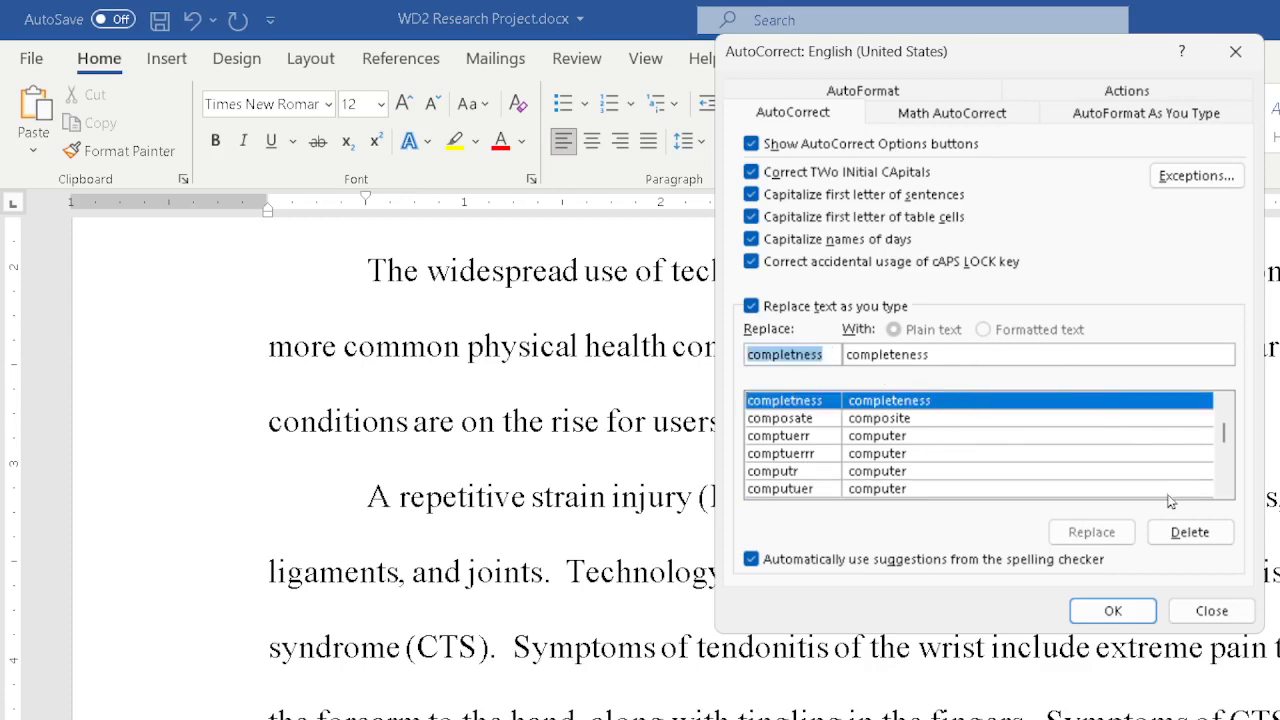
pyautogui.press('Tab')
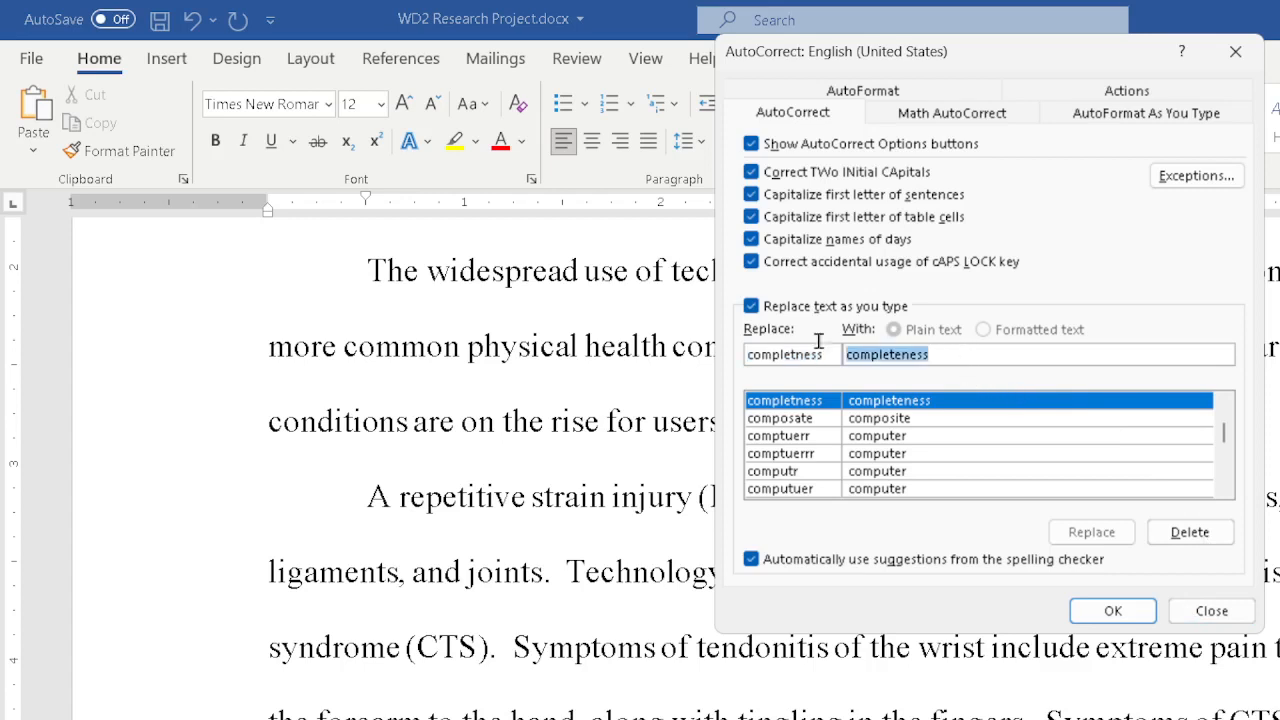
pyautogui.press('BackSpace')
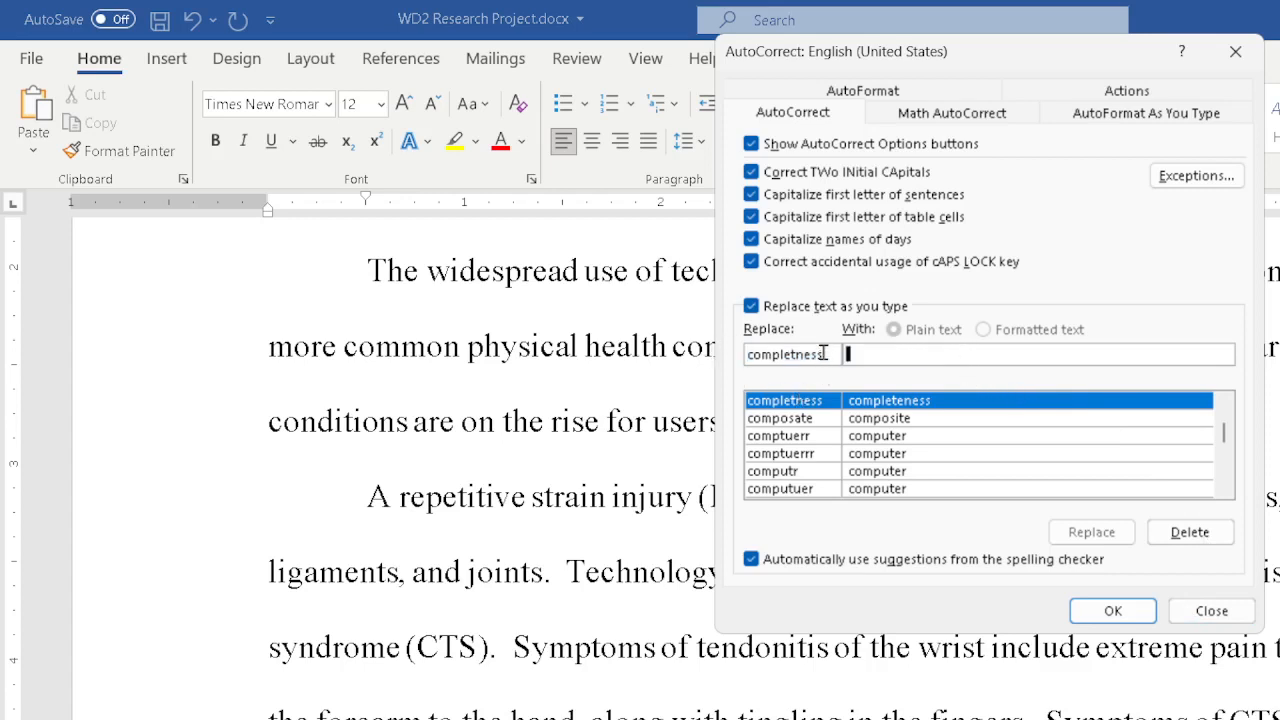
pyautogui.hotkey('shift', 'Tab')
pyautogui.press('BackSpace')
pyautogui.write('com')
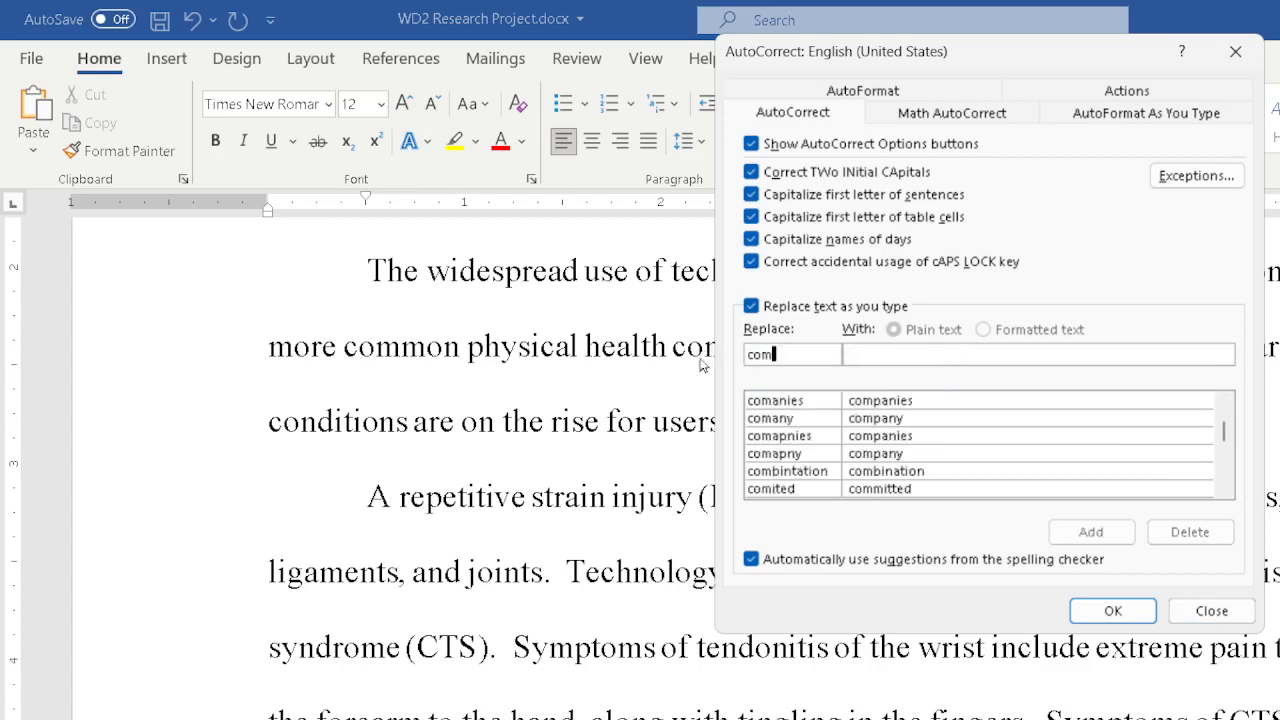
pyautogui.write('ptuer')
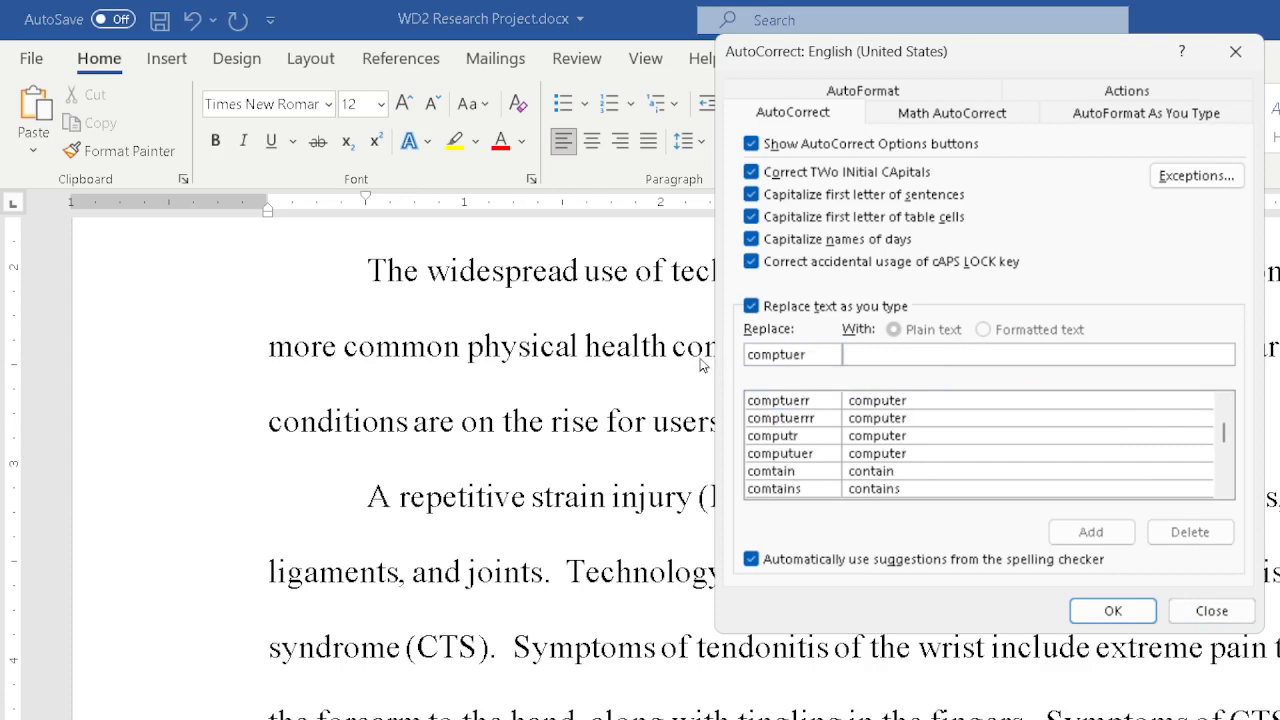
pyautogui.click(881, 355)
pyautogui.write('computer')
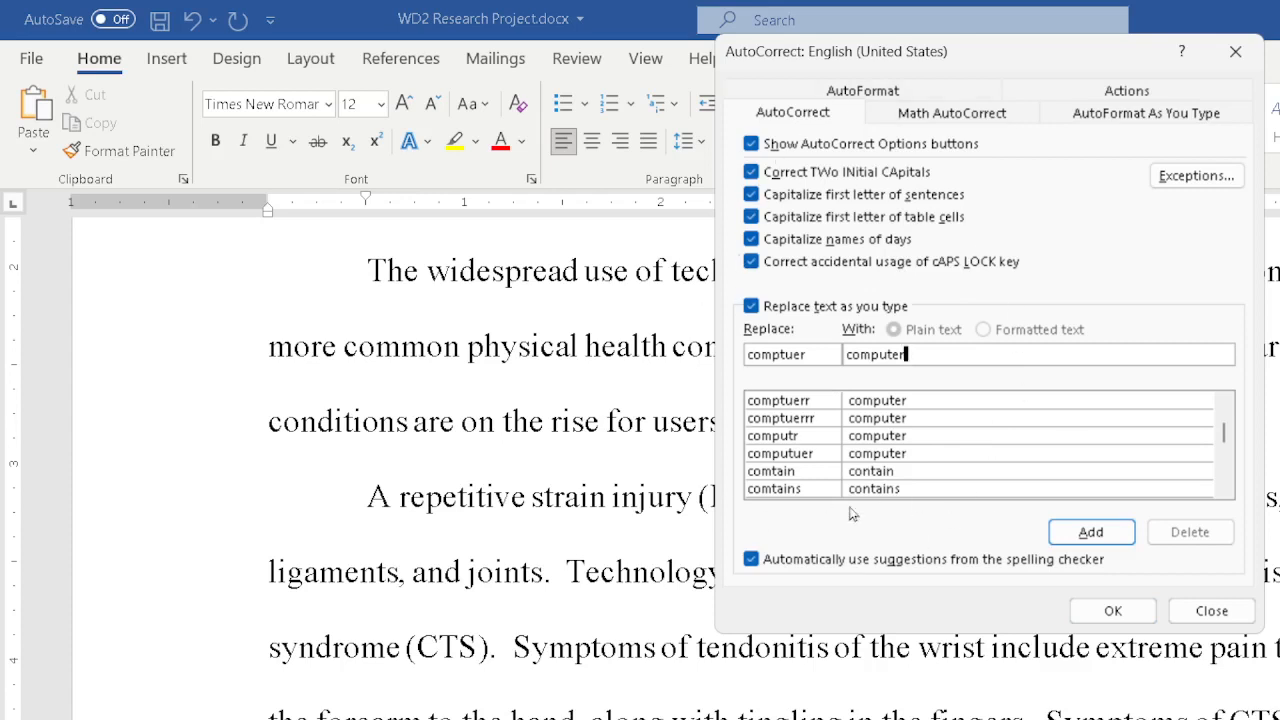
pyautogui.click(1091, 532)
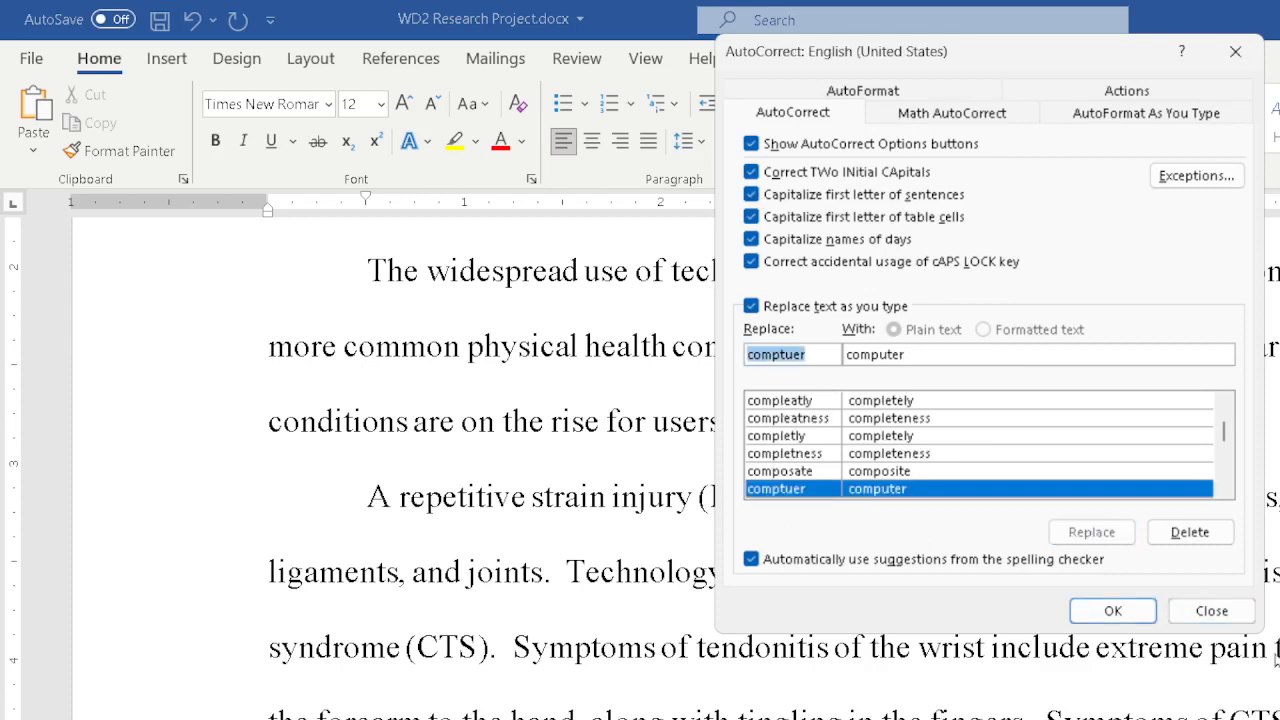
pyautogui.click(1124, 613)
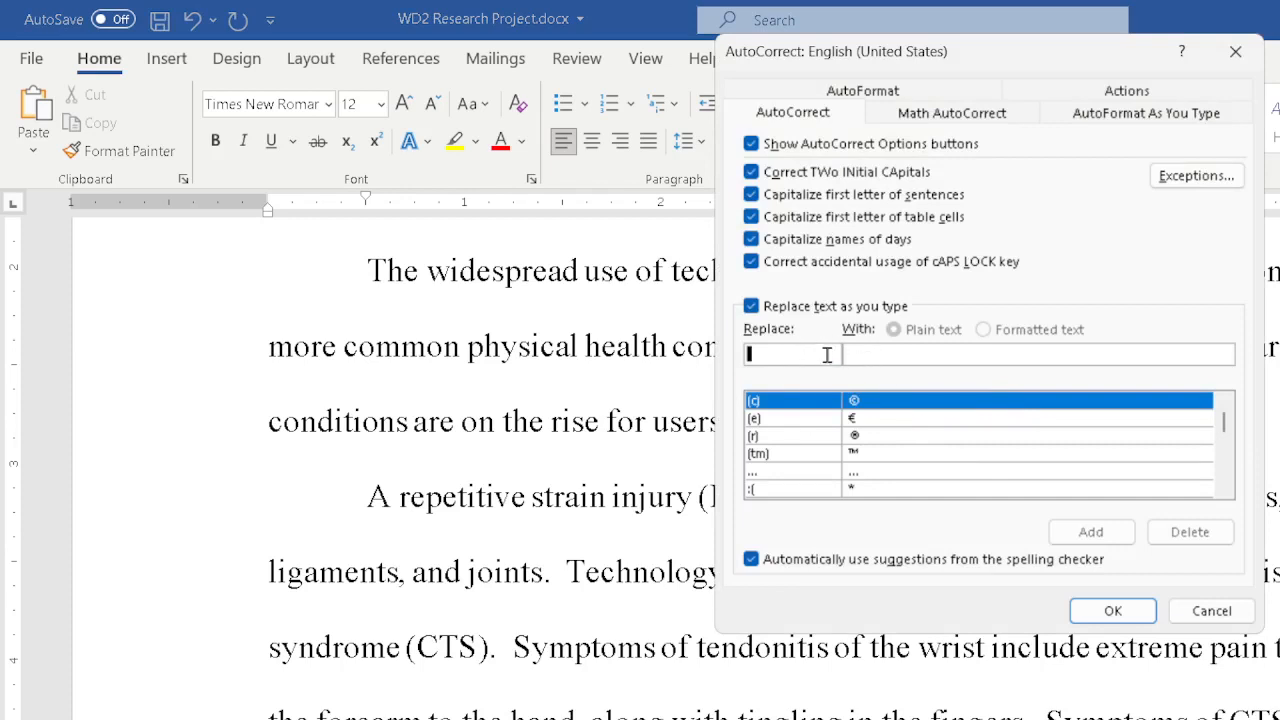
pyautogui.write('B')
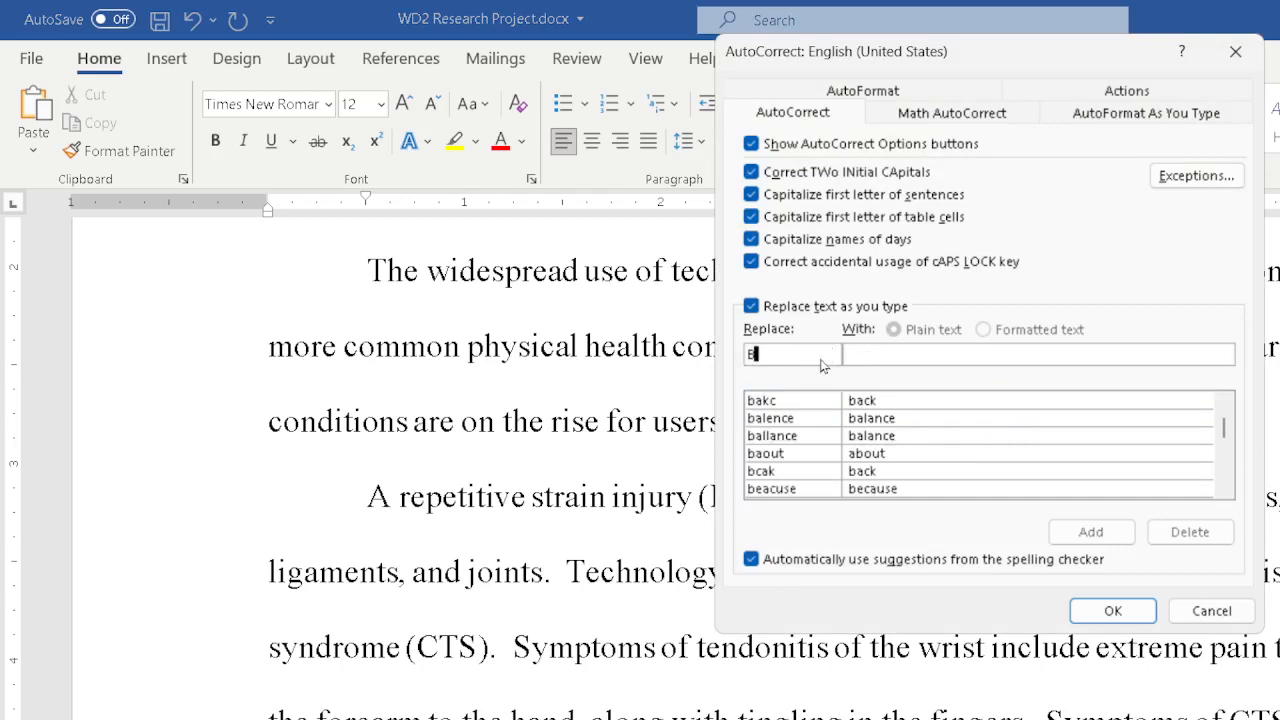
pyautogui.write('ble')
pyautogui.press('Tab')
pyautogui.write('bible')
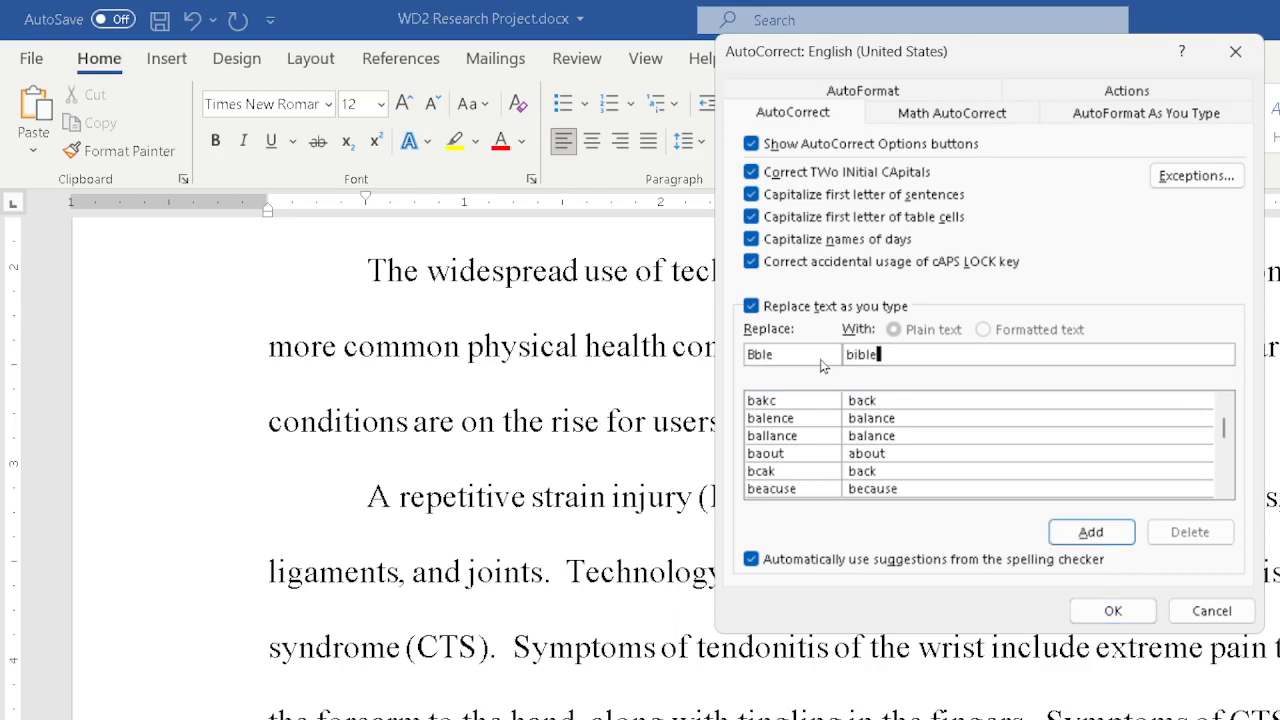
pyautogui.click(752, 355)
pyautogui.press('BackSpace')
pyautogui.write('b')
pyautogui.click(1238, 53)
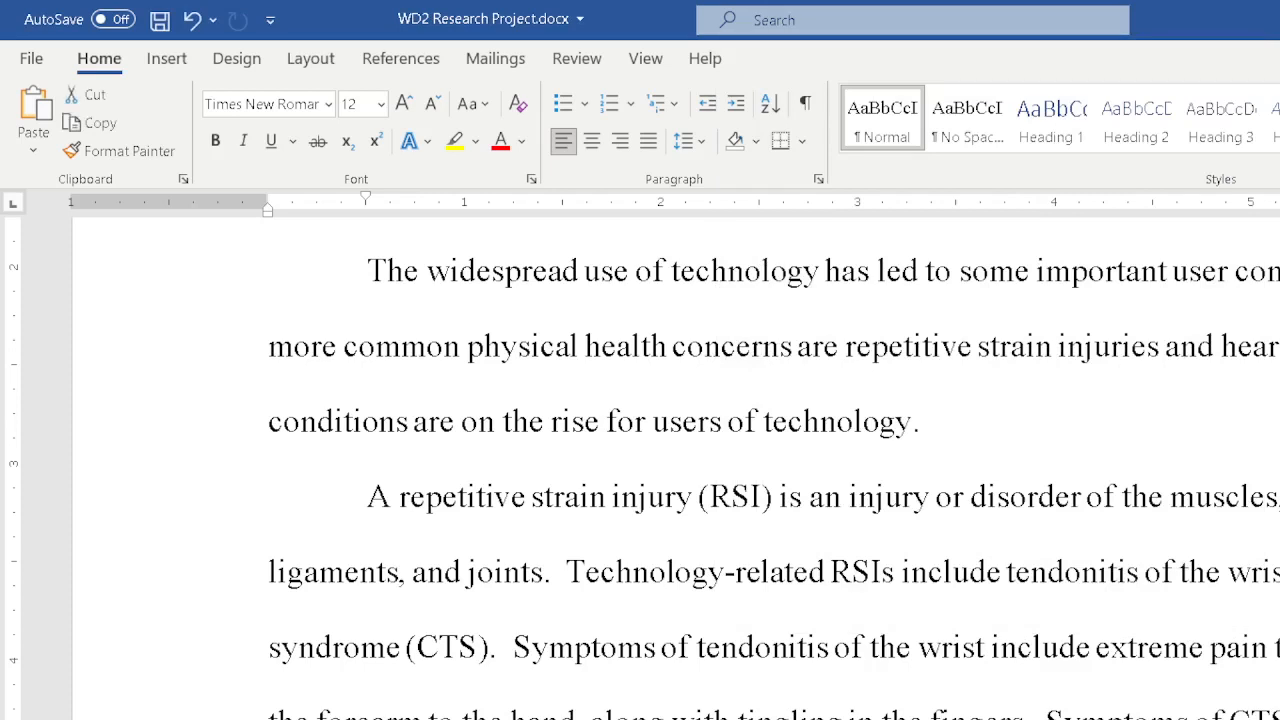
# Undo the last edit in the document.
pyautogui.hotkey('ctrl', 'z')
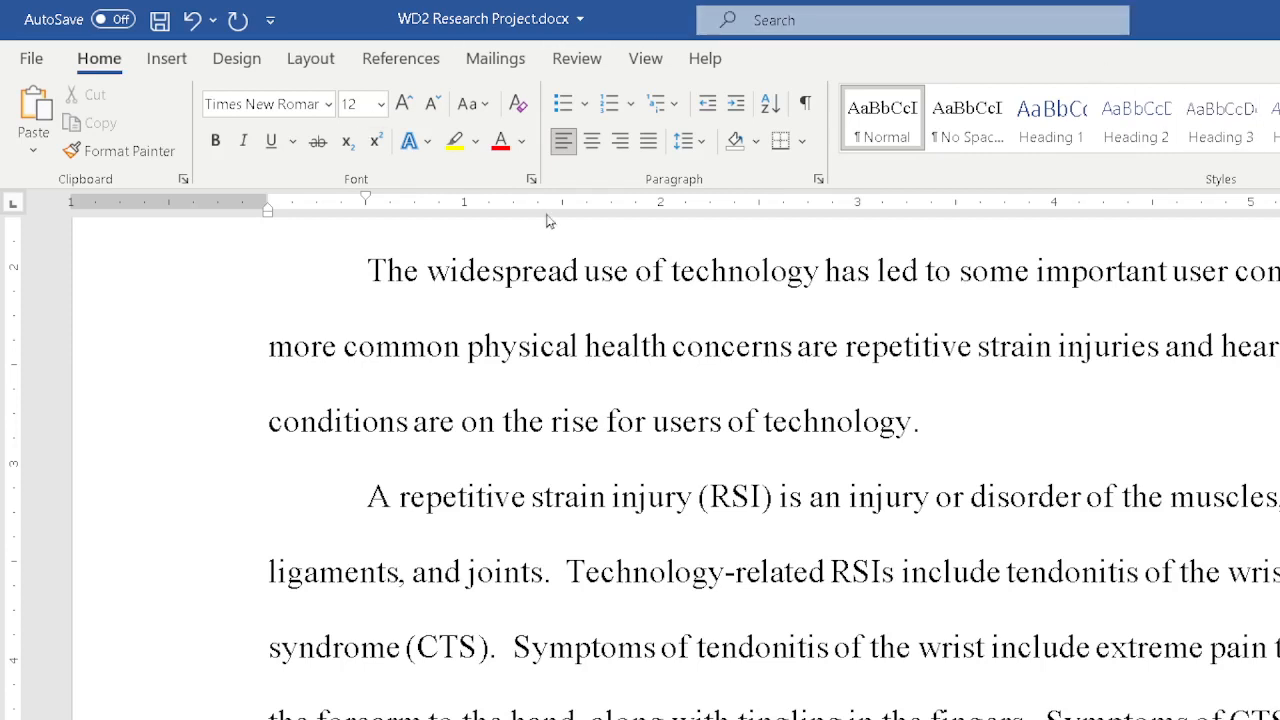
pyautogui.click(401, 62)
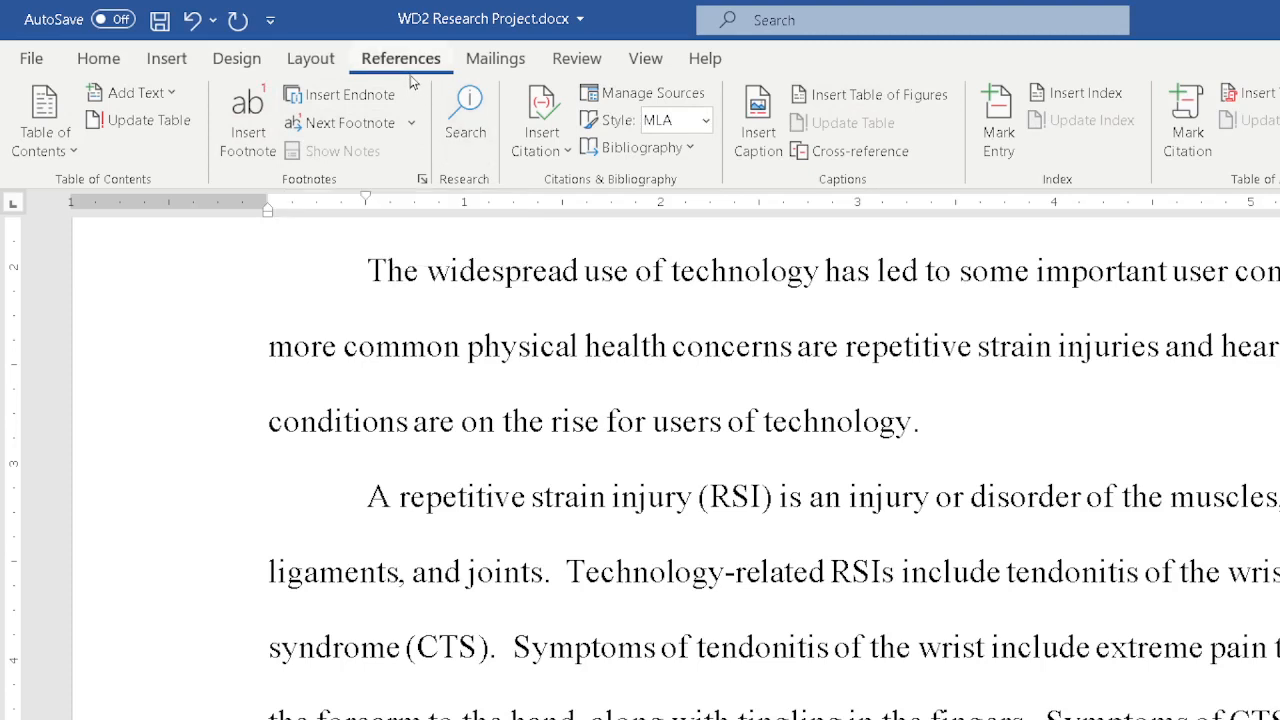
pyautogui.click(558, 166)
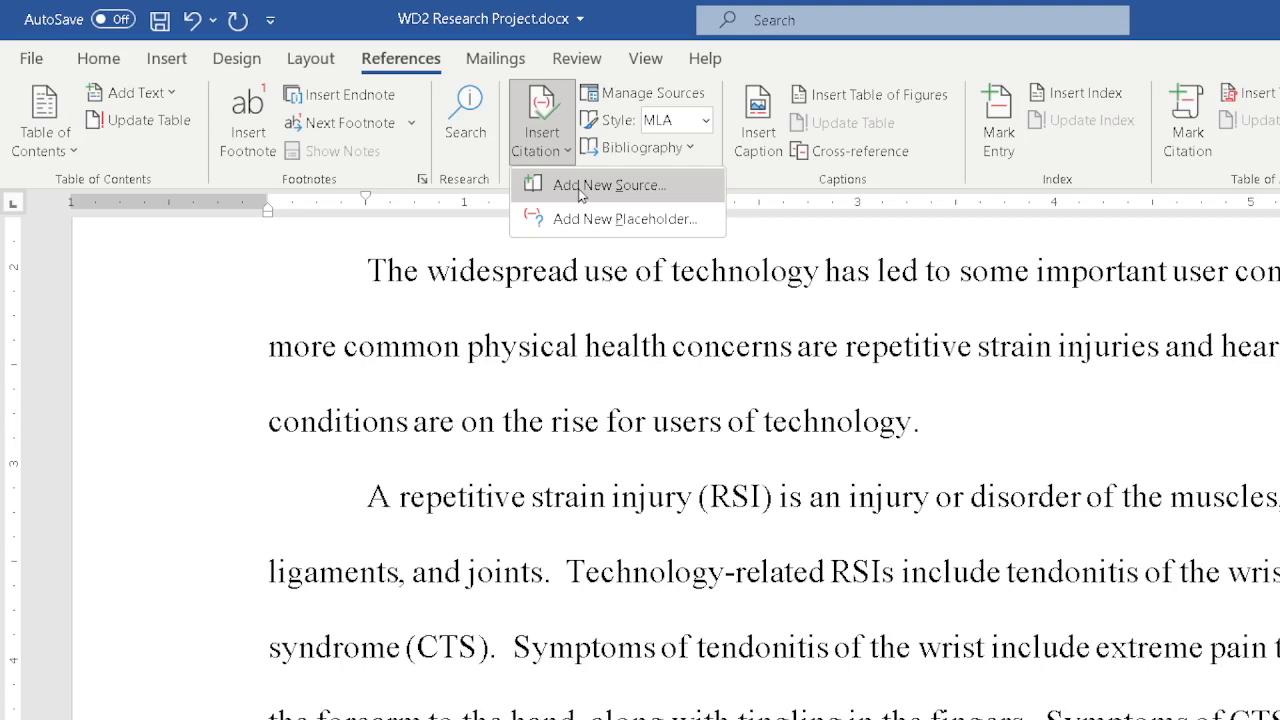
pyautogui.click(582, 196)
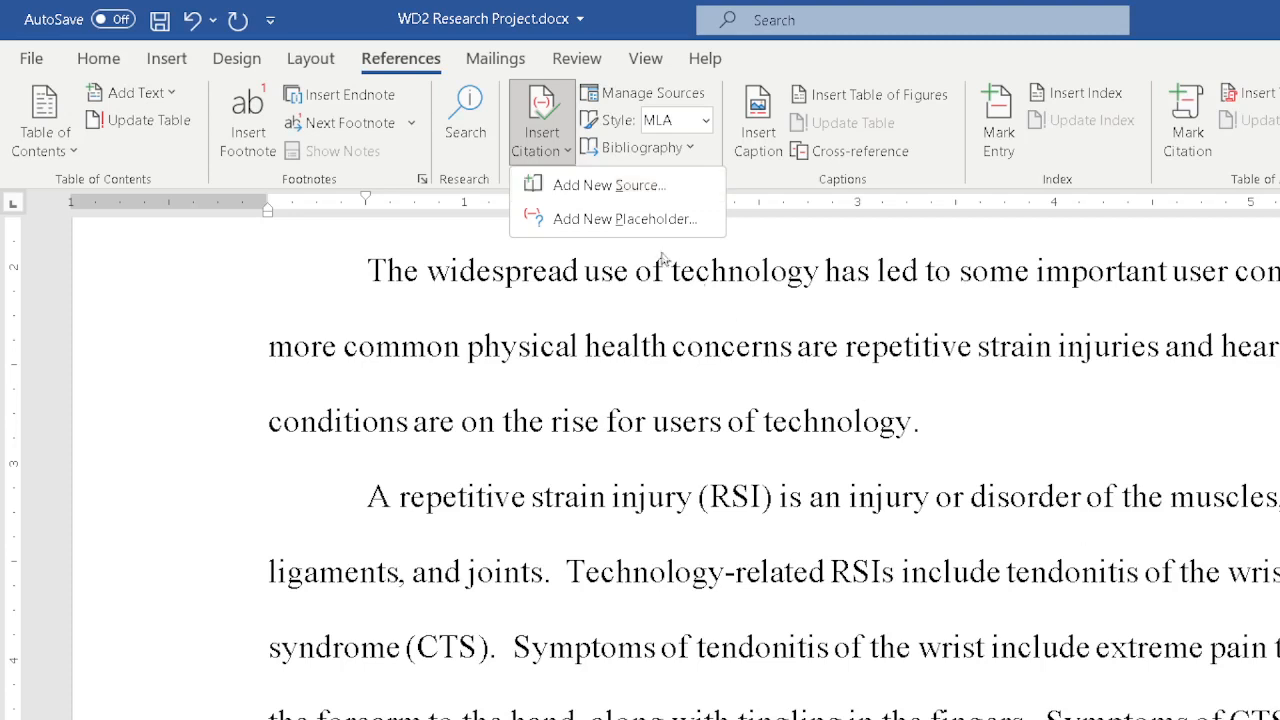
pyautogui.click(609, 187)
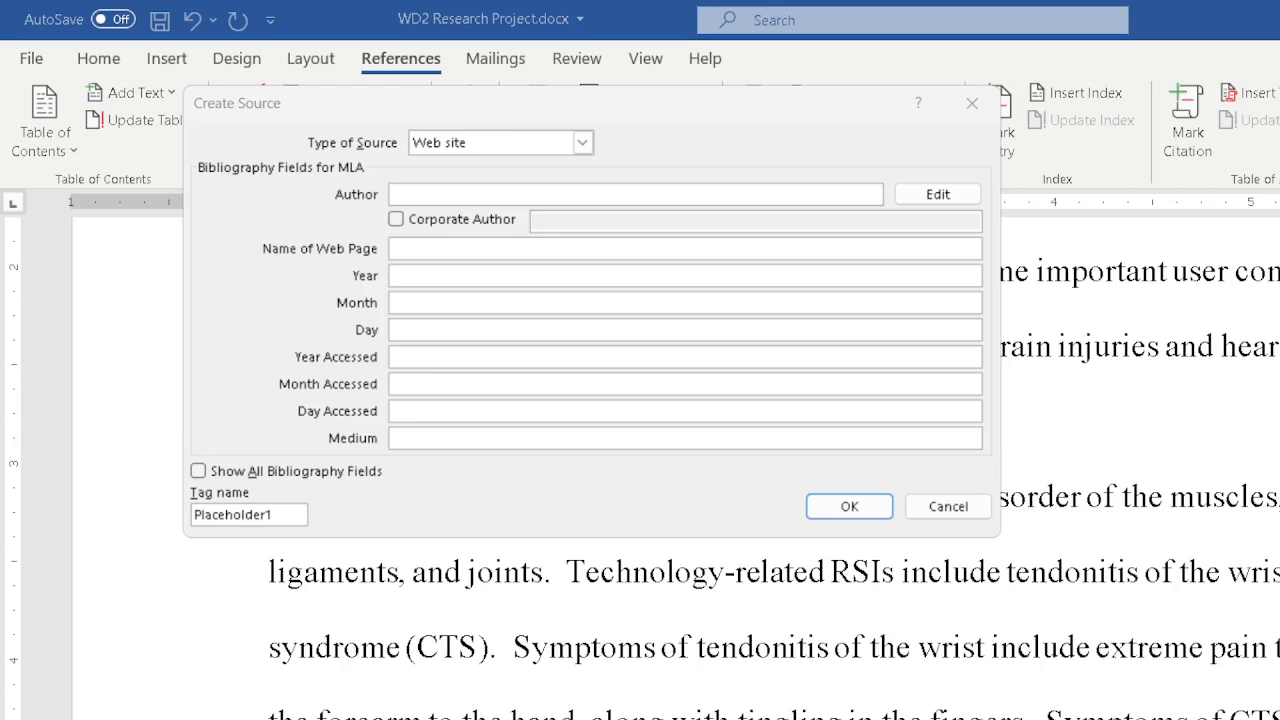
pyautogui.click(886, 122)
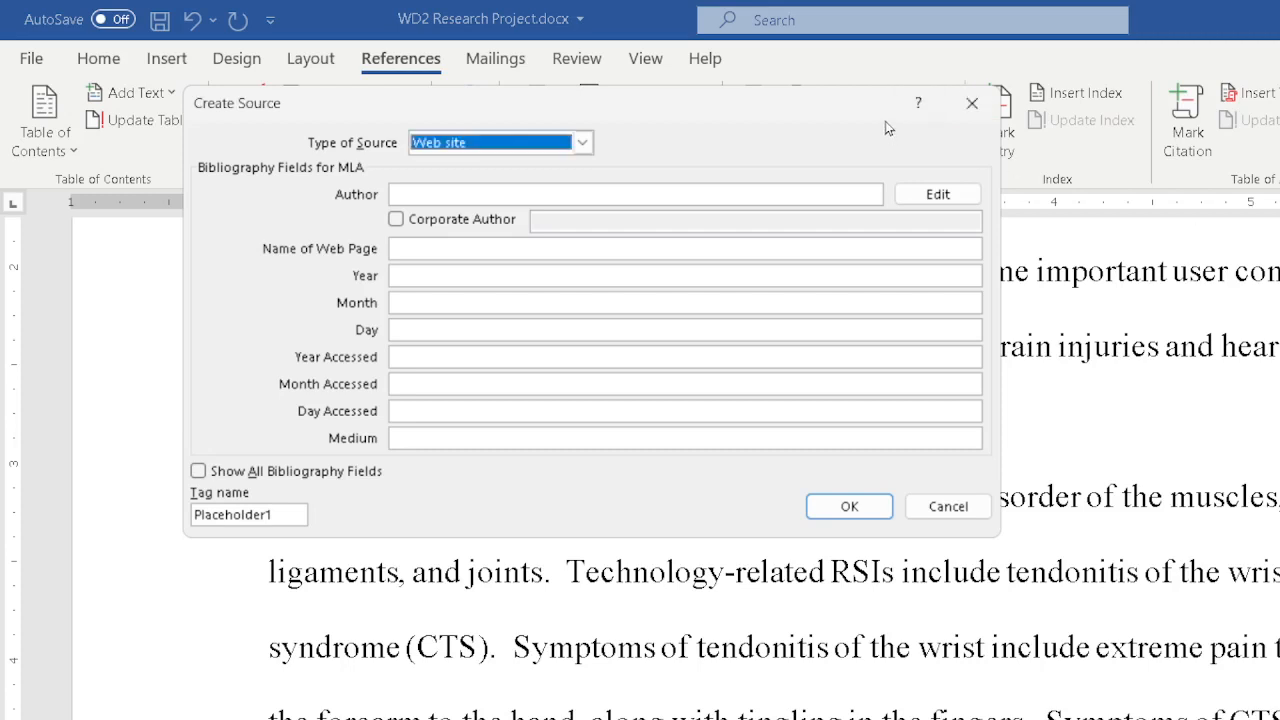
pyautogui.click(942, 512)
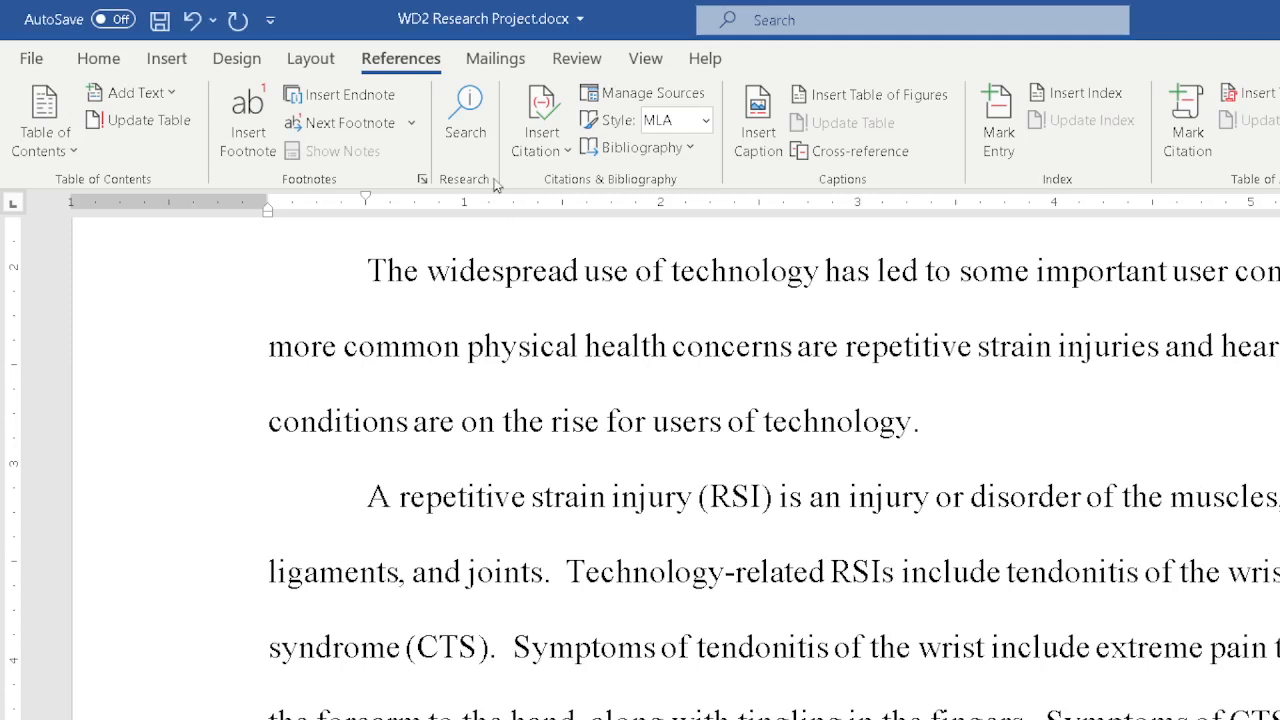
# Add a new citation source and enter the author's name in last-name, first-name form.
pyautogui.click(563, 145)
pyautogui.click(575, 222)
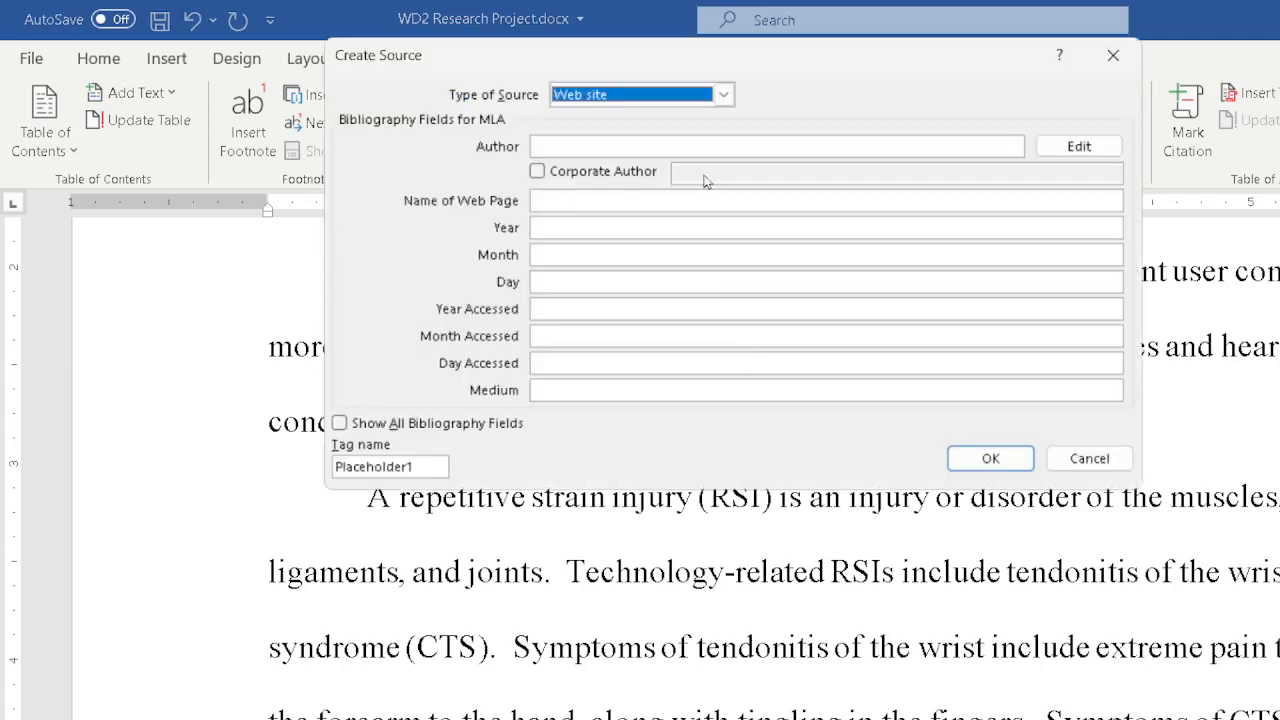
pyautogui.click(651, 147)
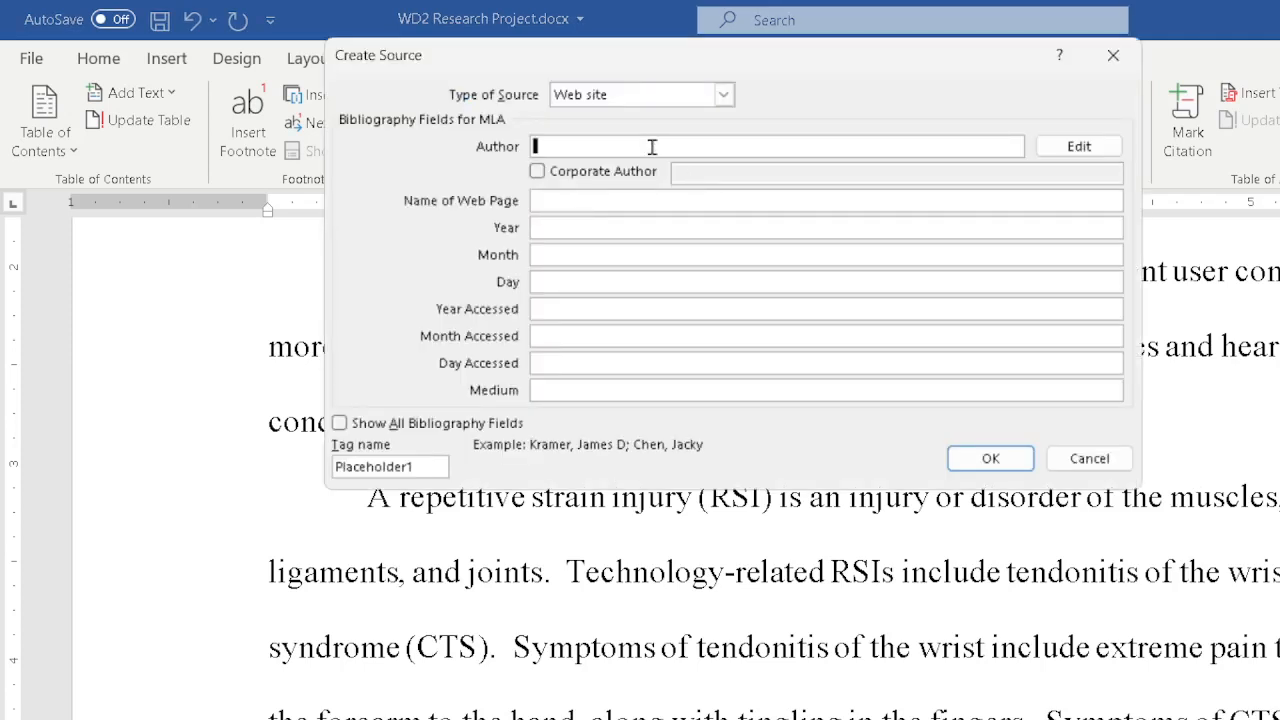
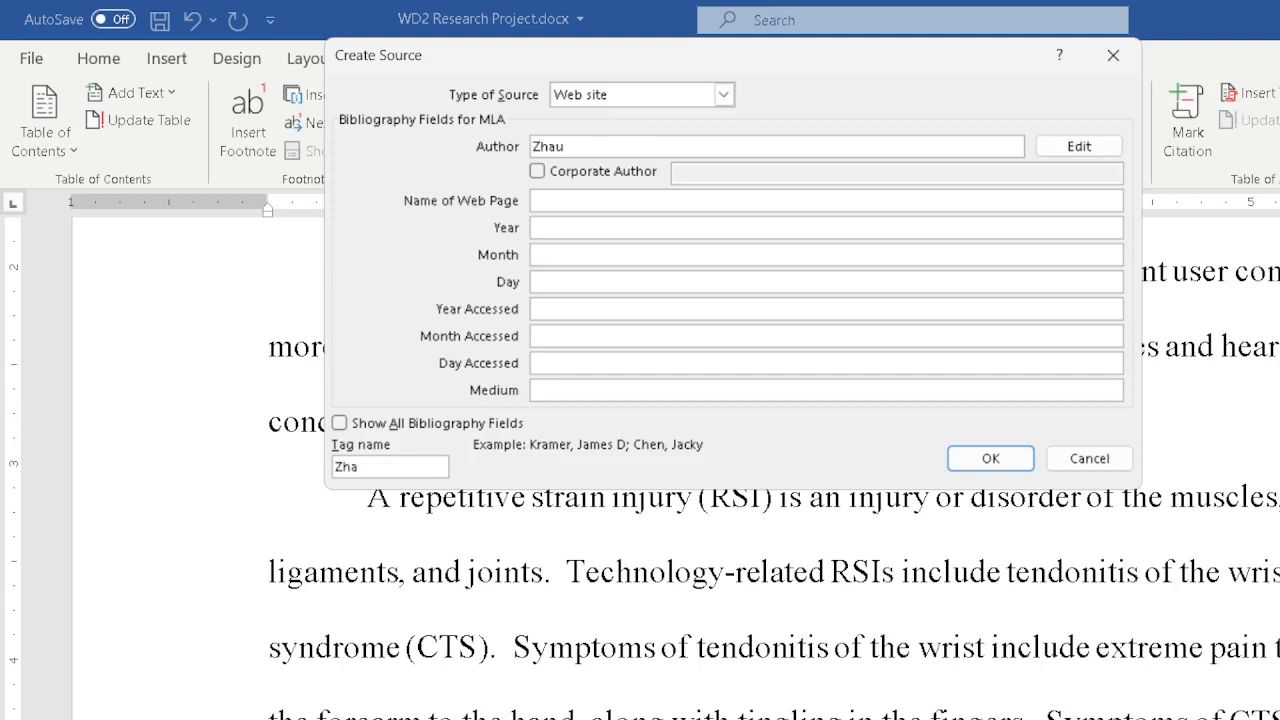
pyautogui.press('BackSpace')
pyautogui.moveTo(774, 54); pyautogui.dragTo(857, 91)
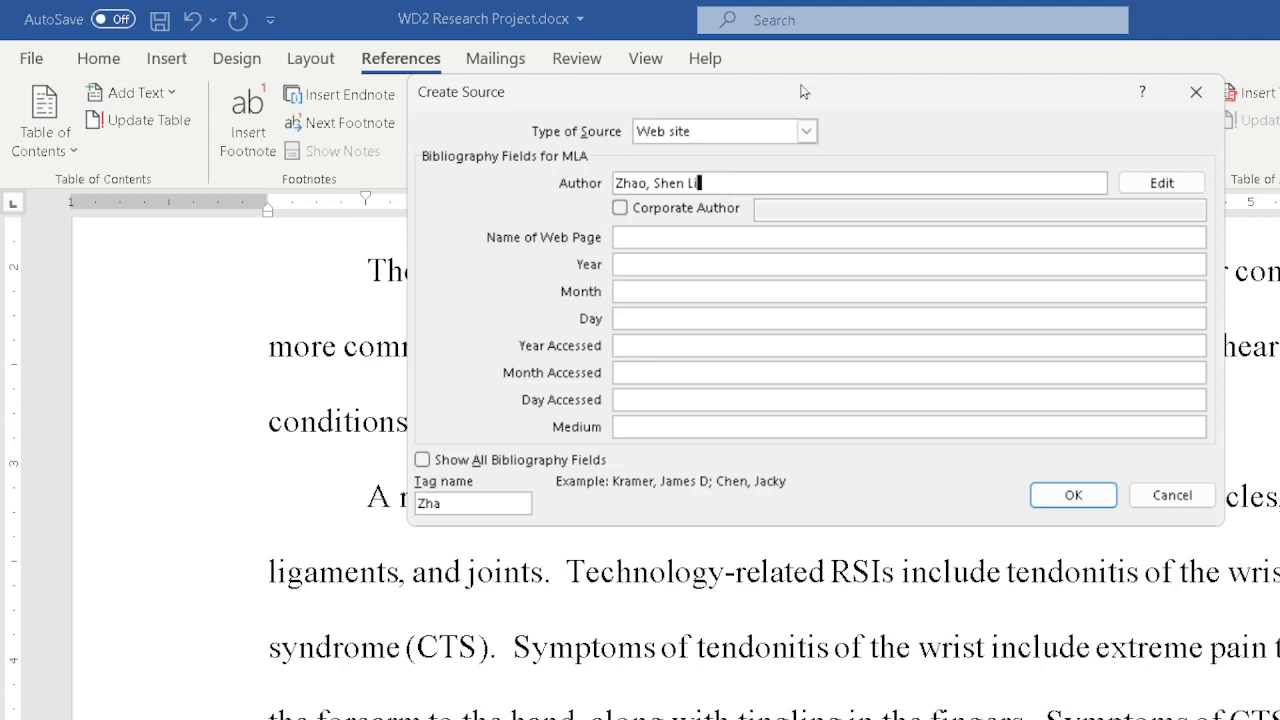
# Change the source type to Article in a Periodical.
pyautogui.click(681, 236)
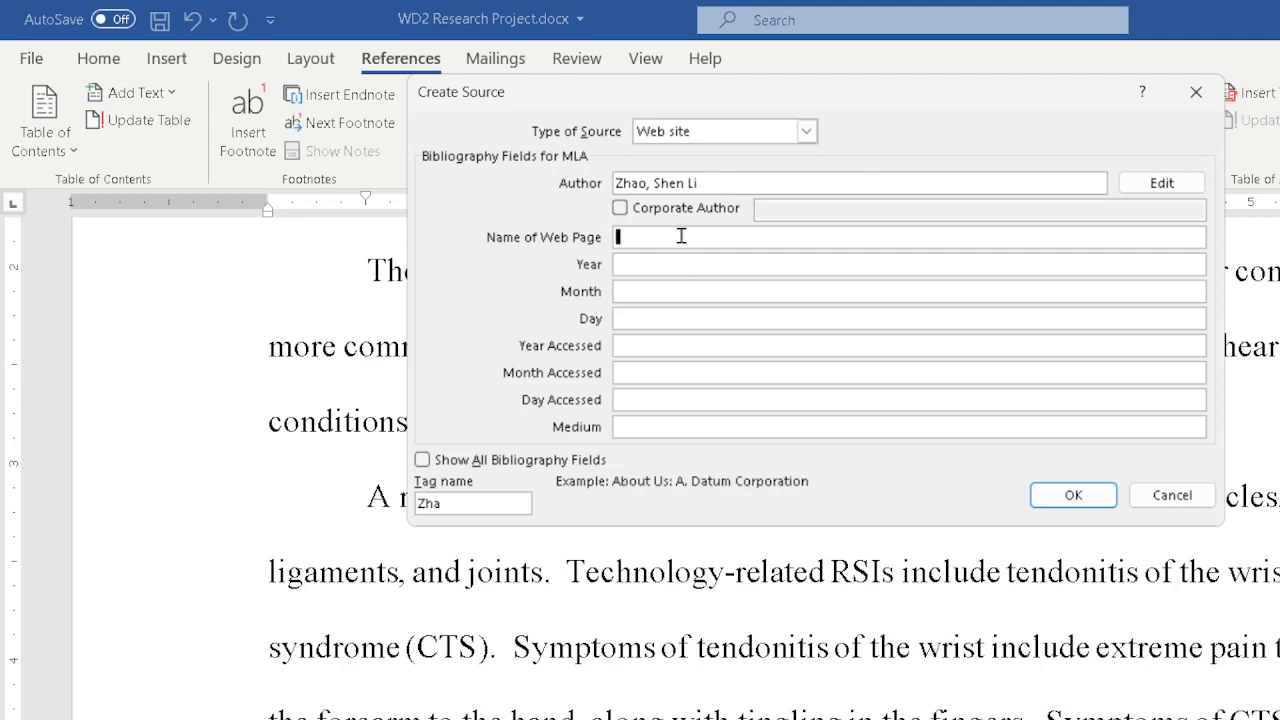
pyautogui.click(806, 132)
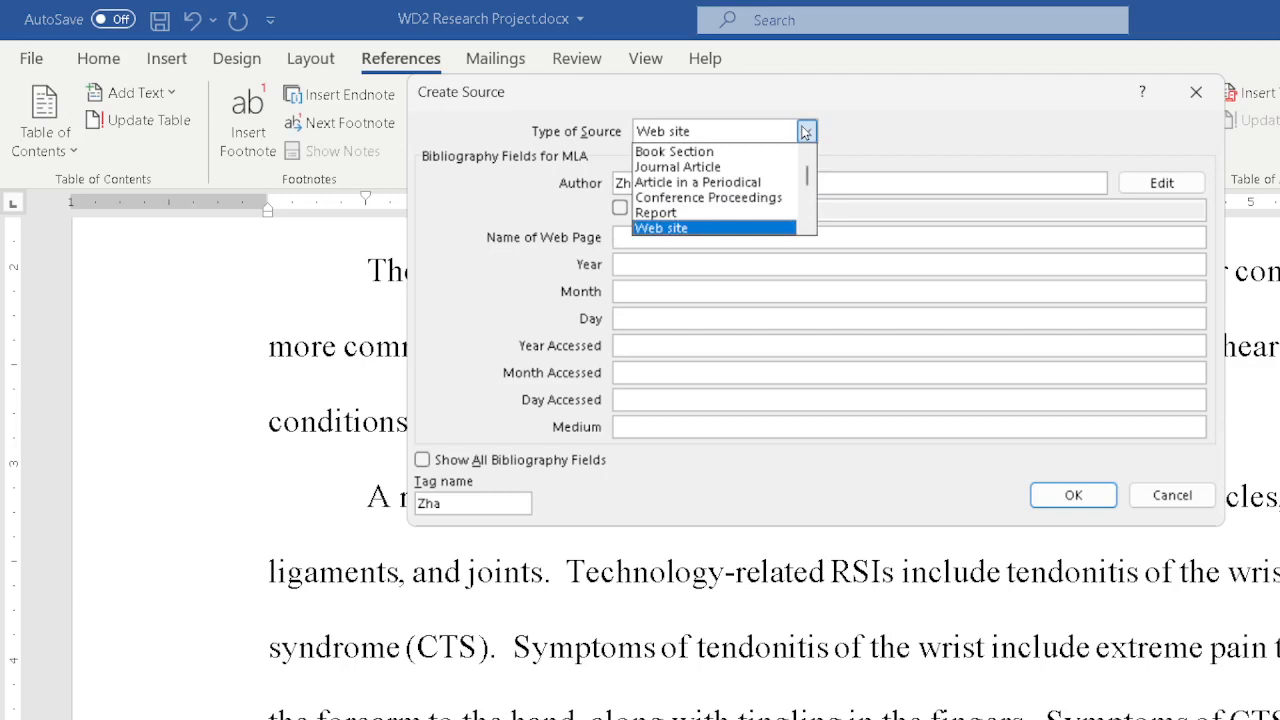
pyautogui.click(738, 184)
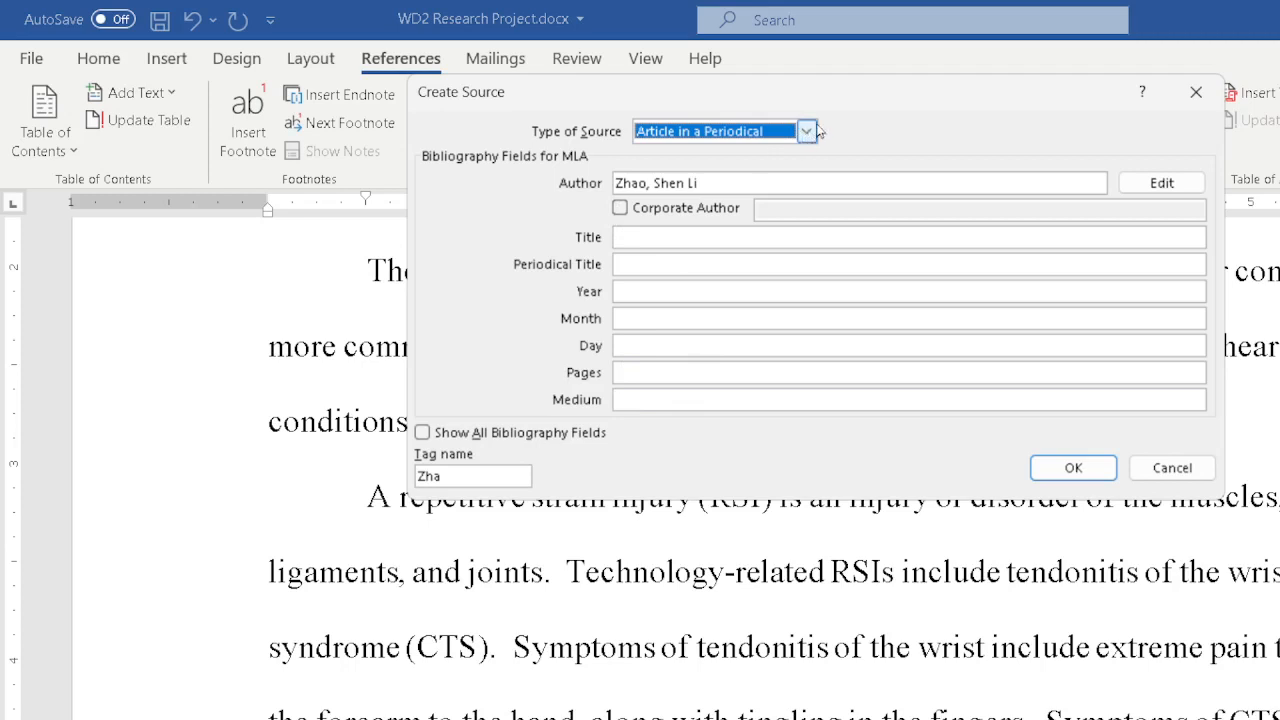
pyautogui.moveTo(911, 110); pyautogui.dragTo(1094, 244)
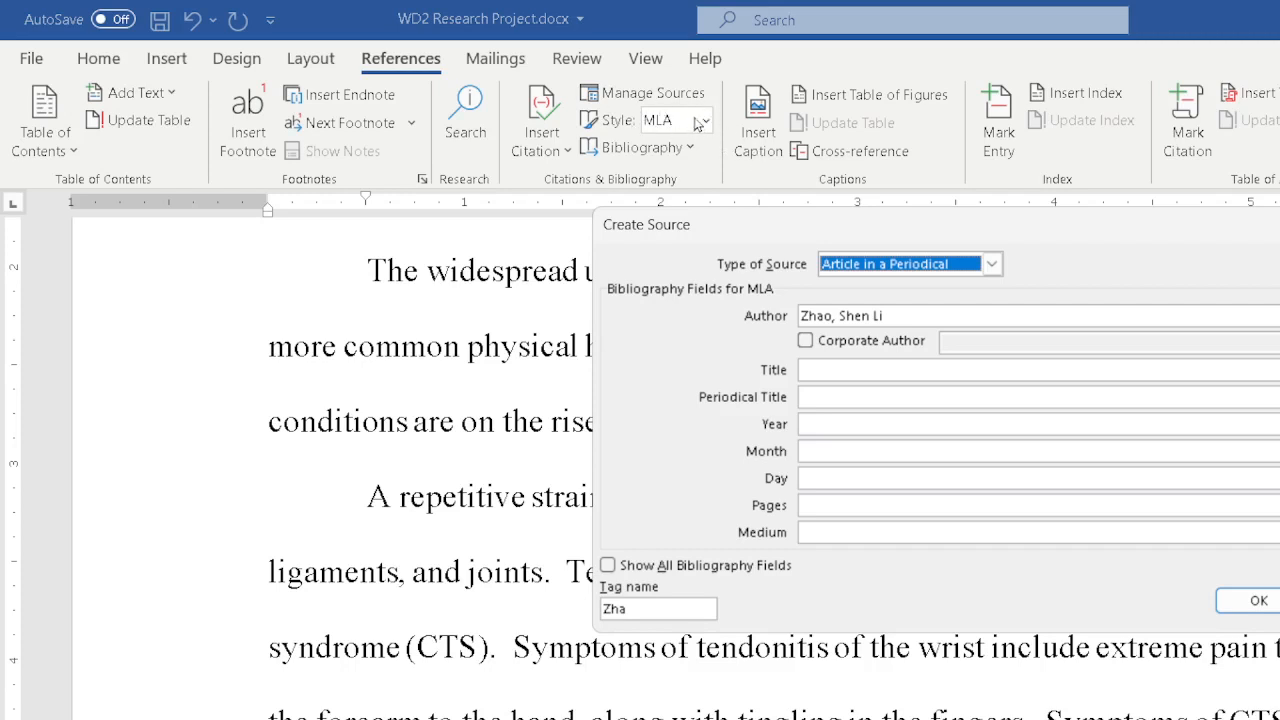
# Enter the title "Technology Aches and Pains" and the periodical title "Monthly Medical and Review".
pyautogui.click(884, 370)
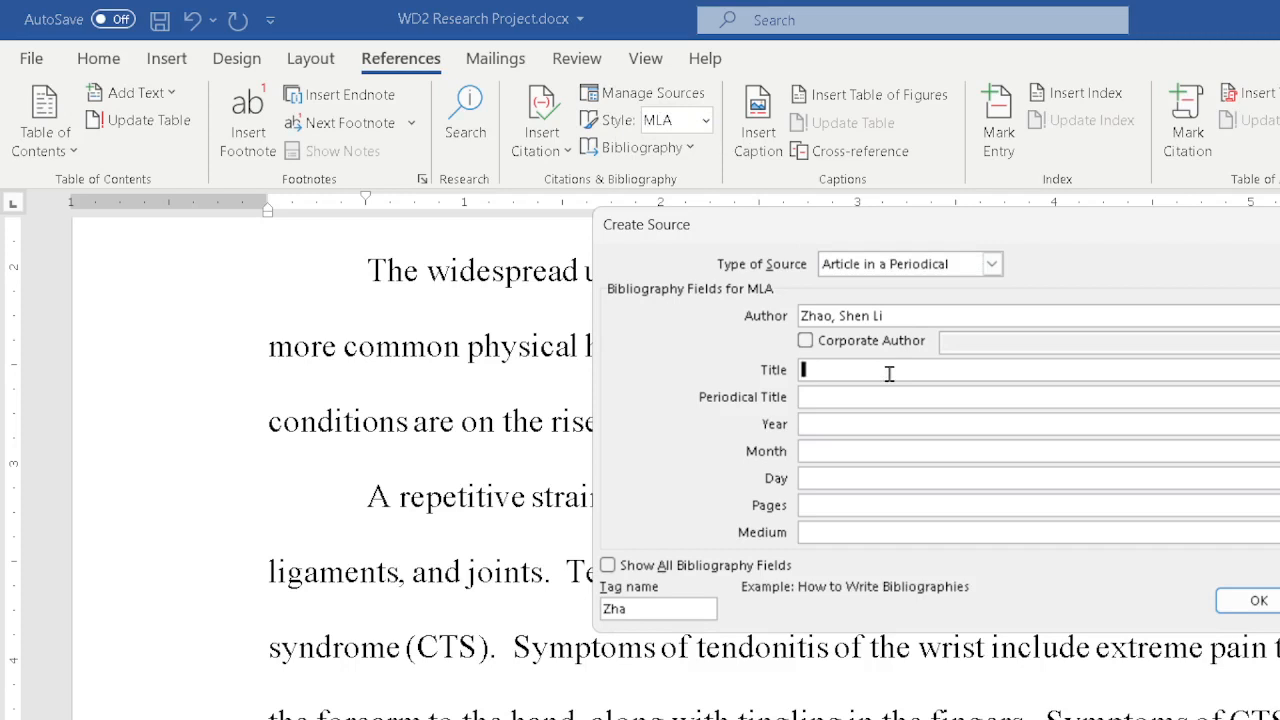
pyautogui.write('Technology Aches and Pains')
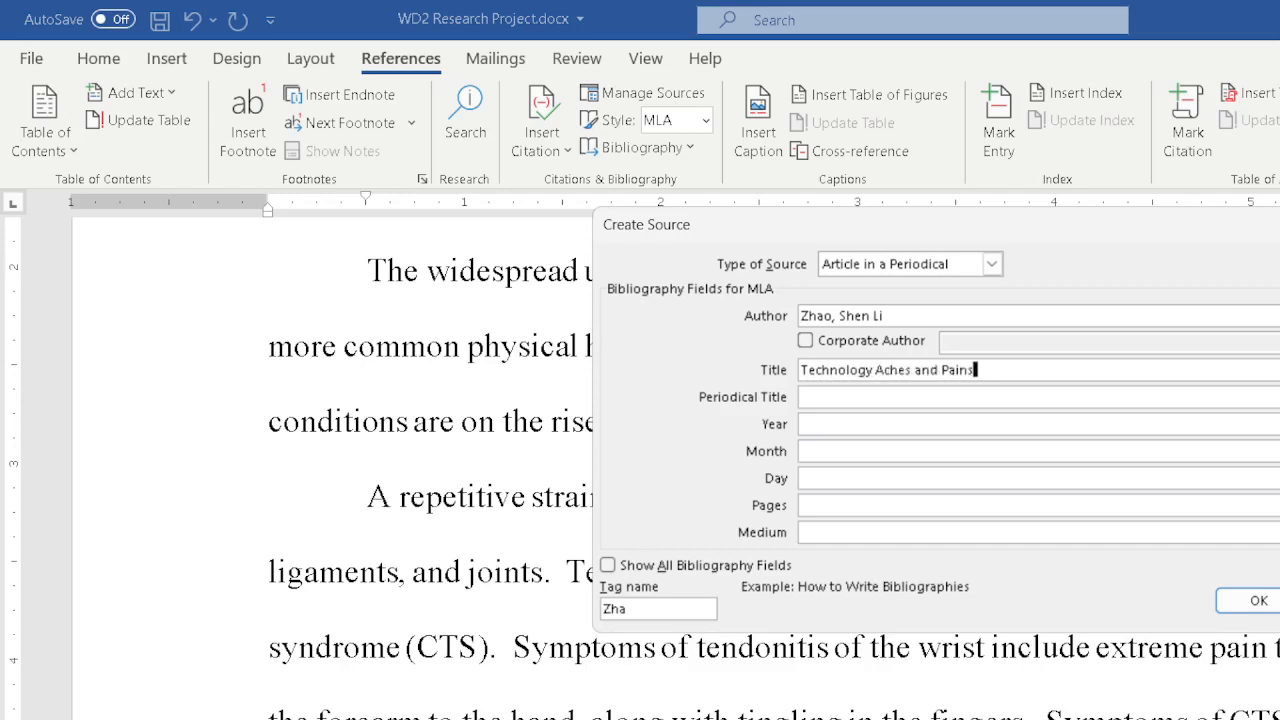
pyautogui.press('Tab')
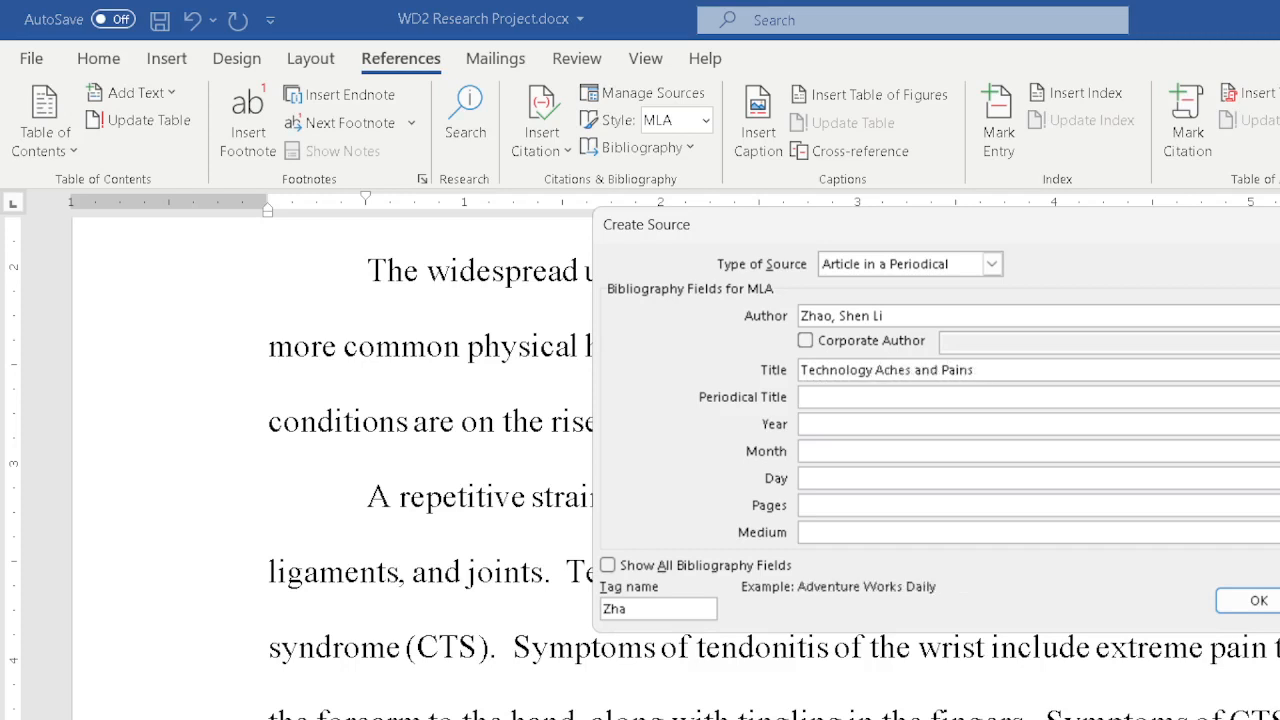
pyautogui.write('Monthly Medical and Re3')
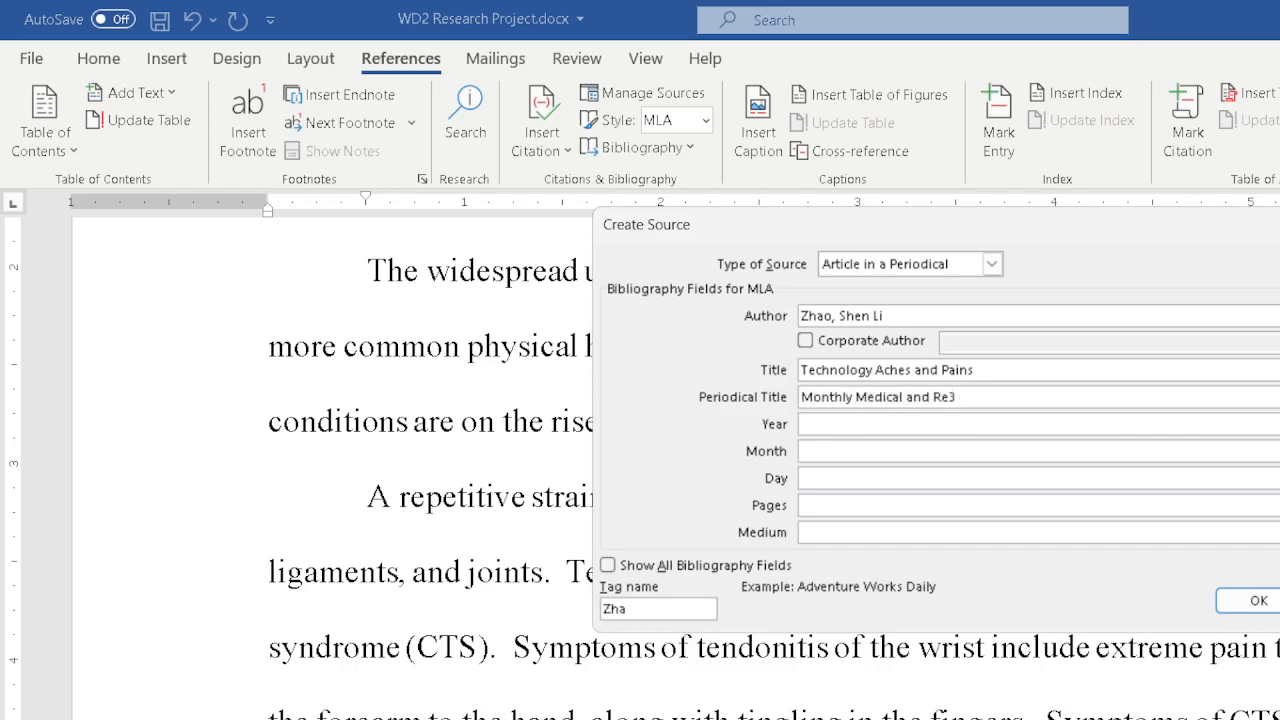
pyautogui.press('BackSpace')
pyautogui.write('view')
pyautogui.press('Tab')
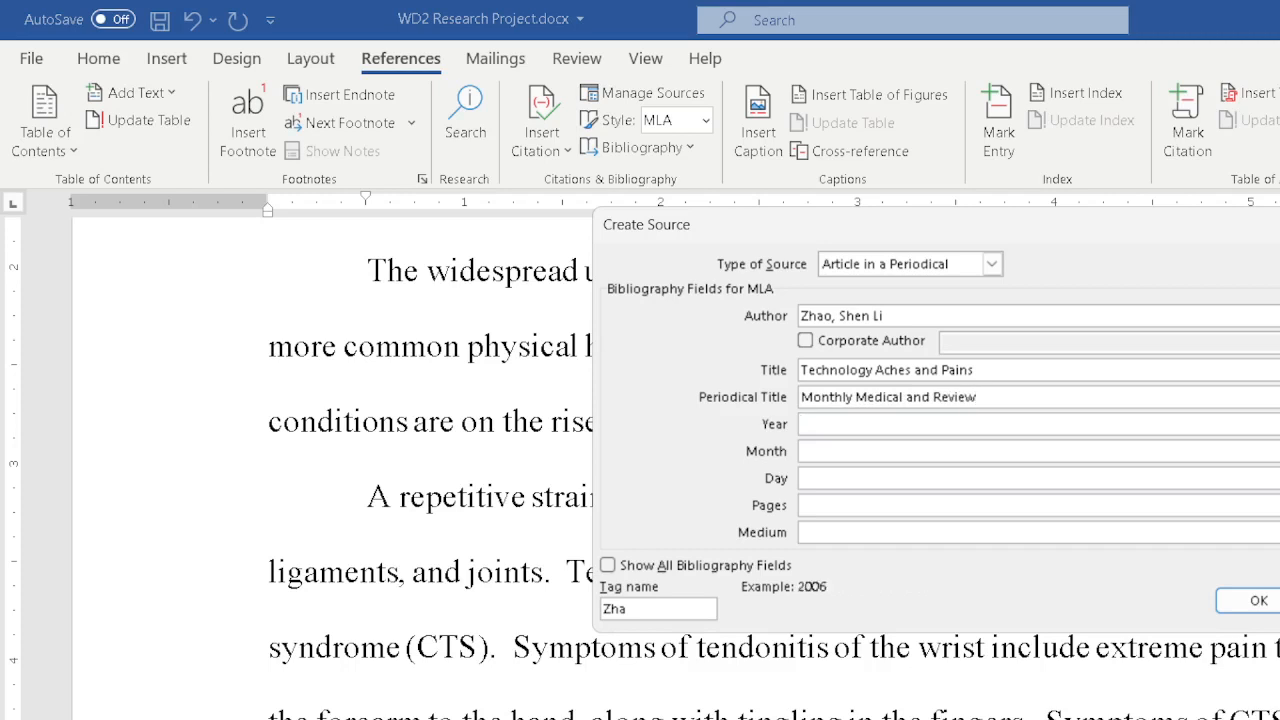
# Fill in year 2021, month July, pages "n. pag." and medium Web for the source.
pyautogui.write('2021')
pyautogui.press('Tab')
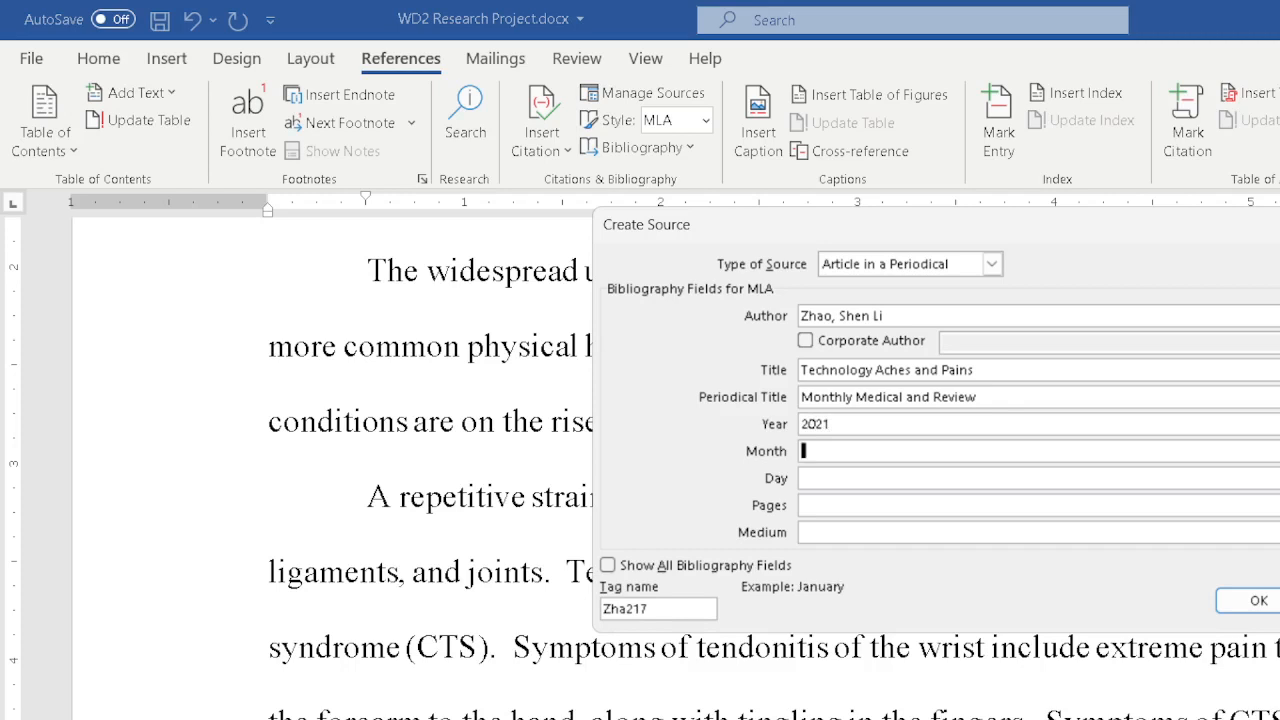
pyautogui.write('July')
pyautogui.press('Tab')
pyautogui.press('Tab')
pyautogui.write('n. pag.')
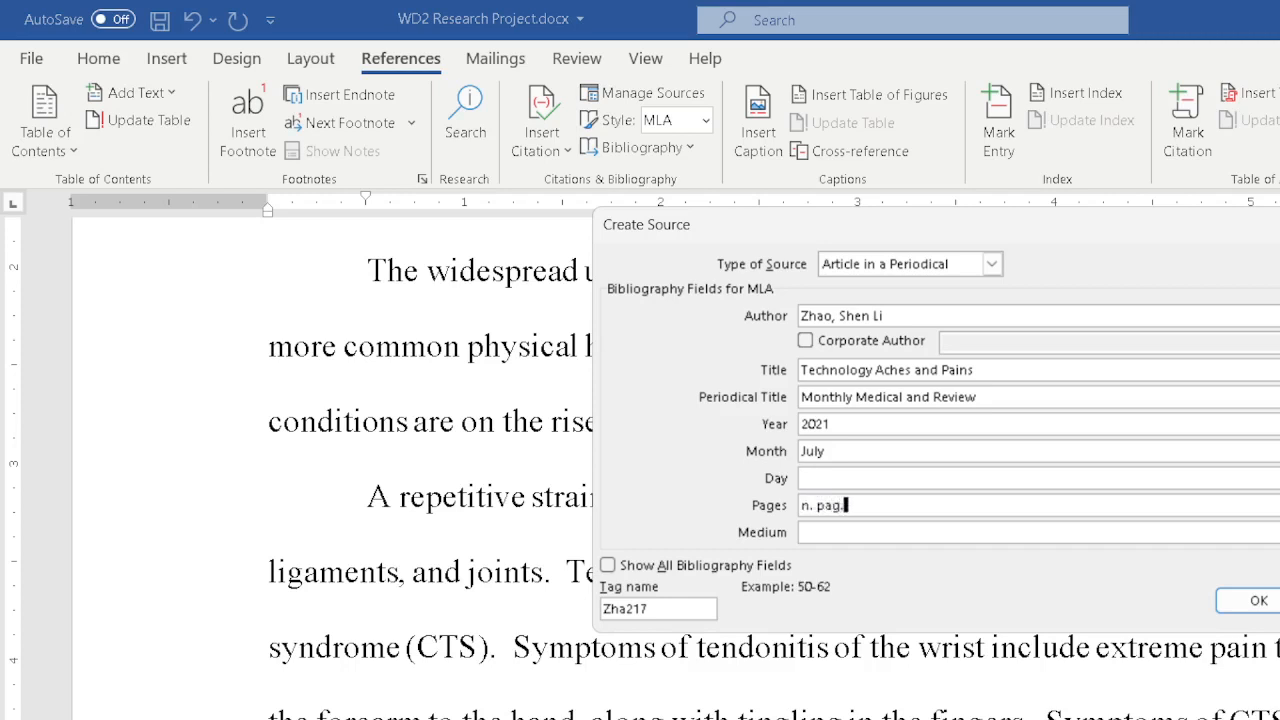
pyautogui.press('Tab')
pyautogui.write('Web')
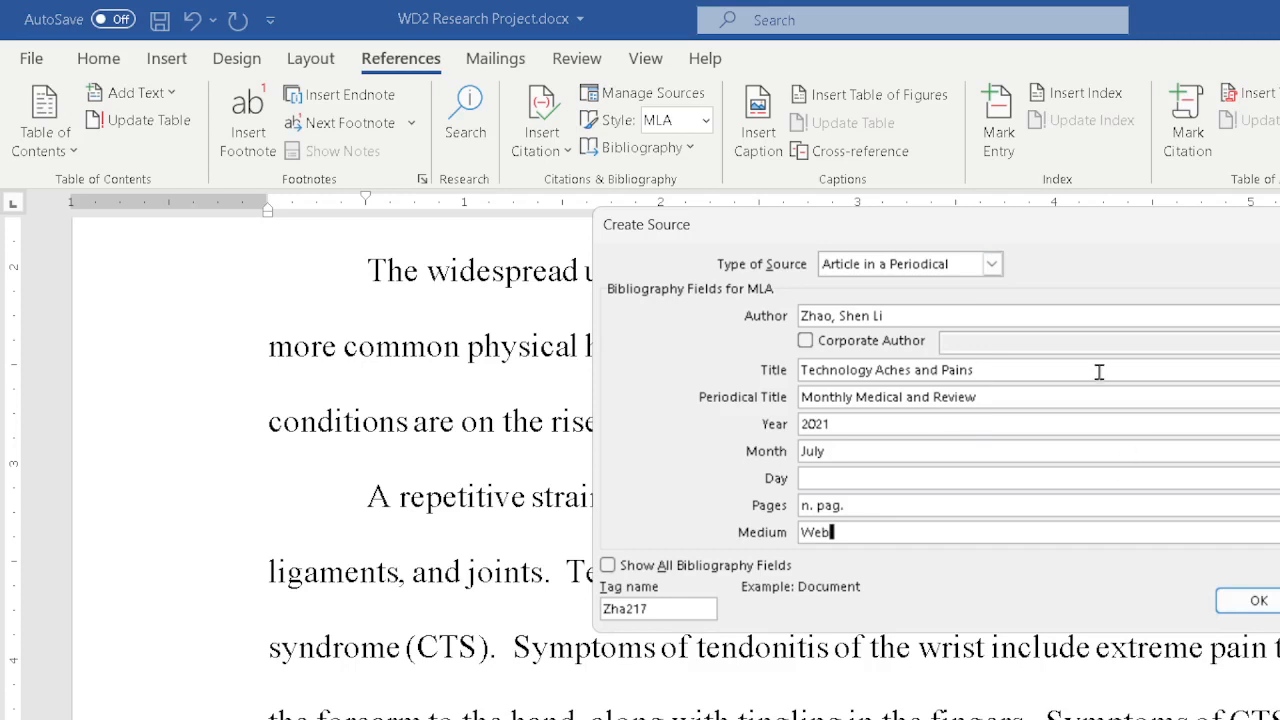
# Display and examine all available bibliography fields for the source, then hide them again.
pyautogui.click(612, 566)
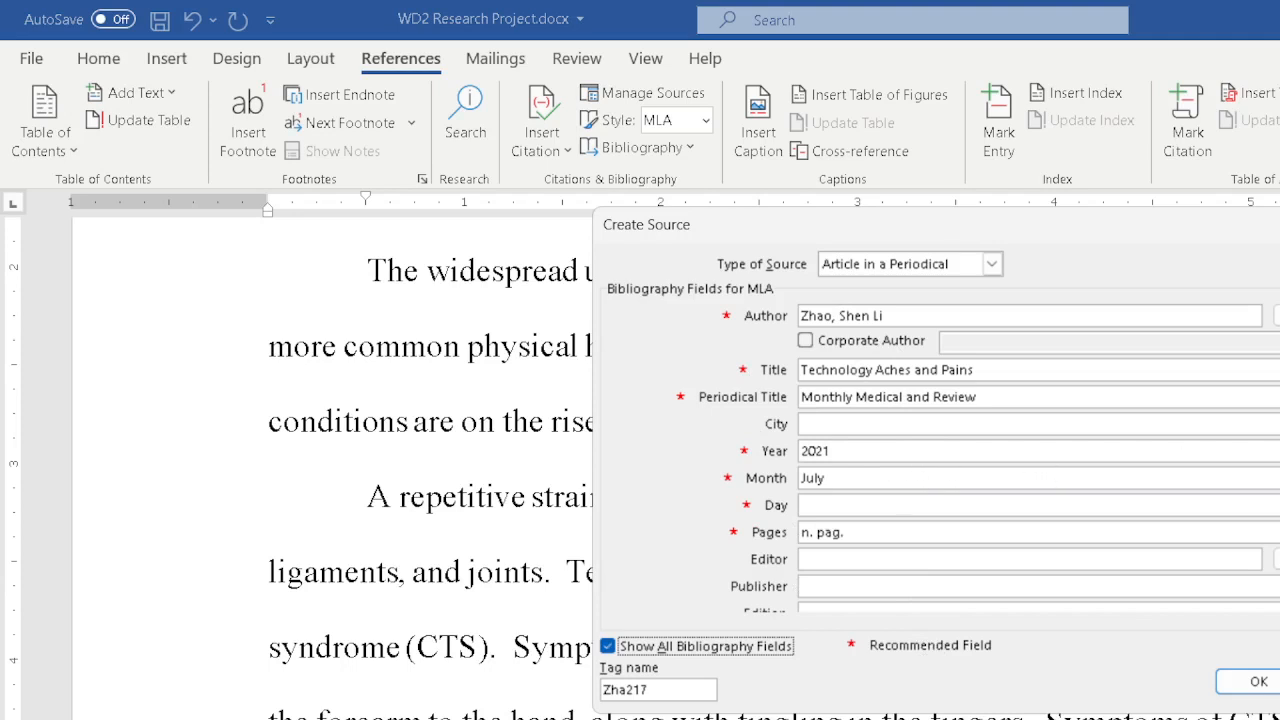
pyautogui.scroll(-5, 900, 557)
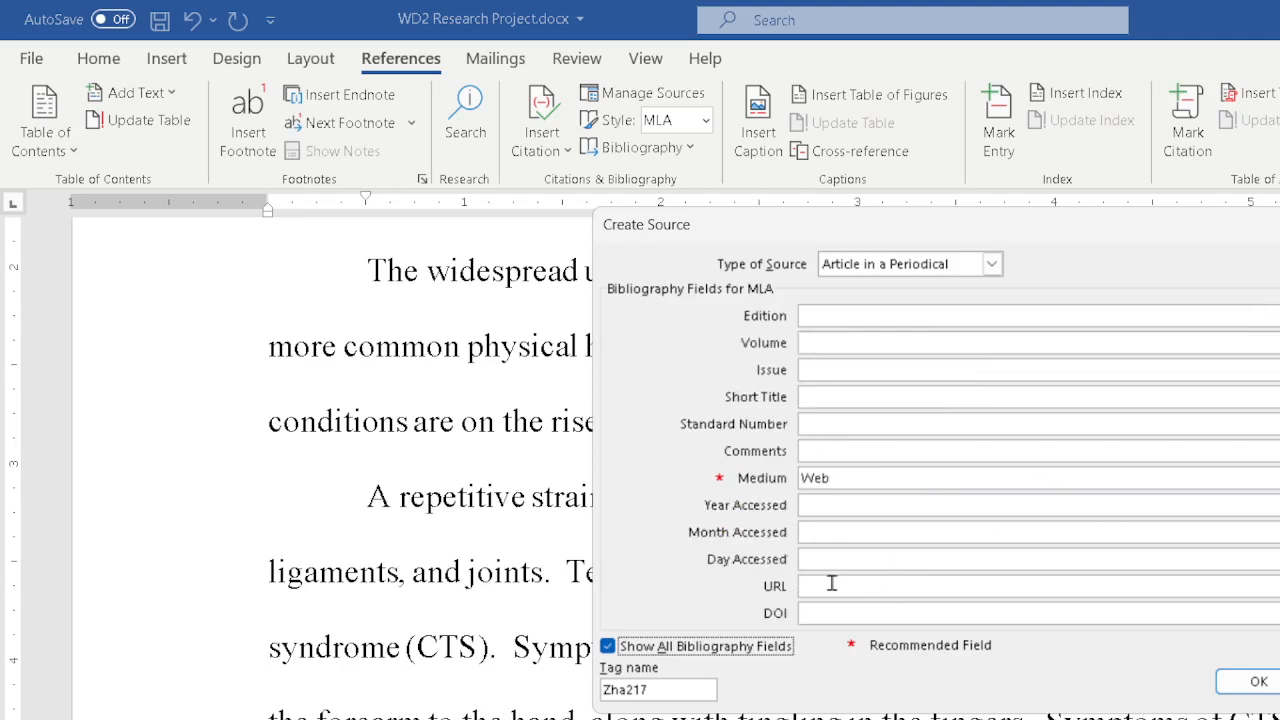
pyautogui.click(831, 585)
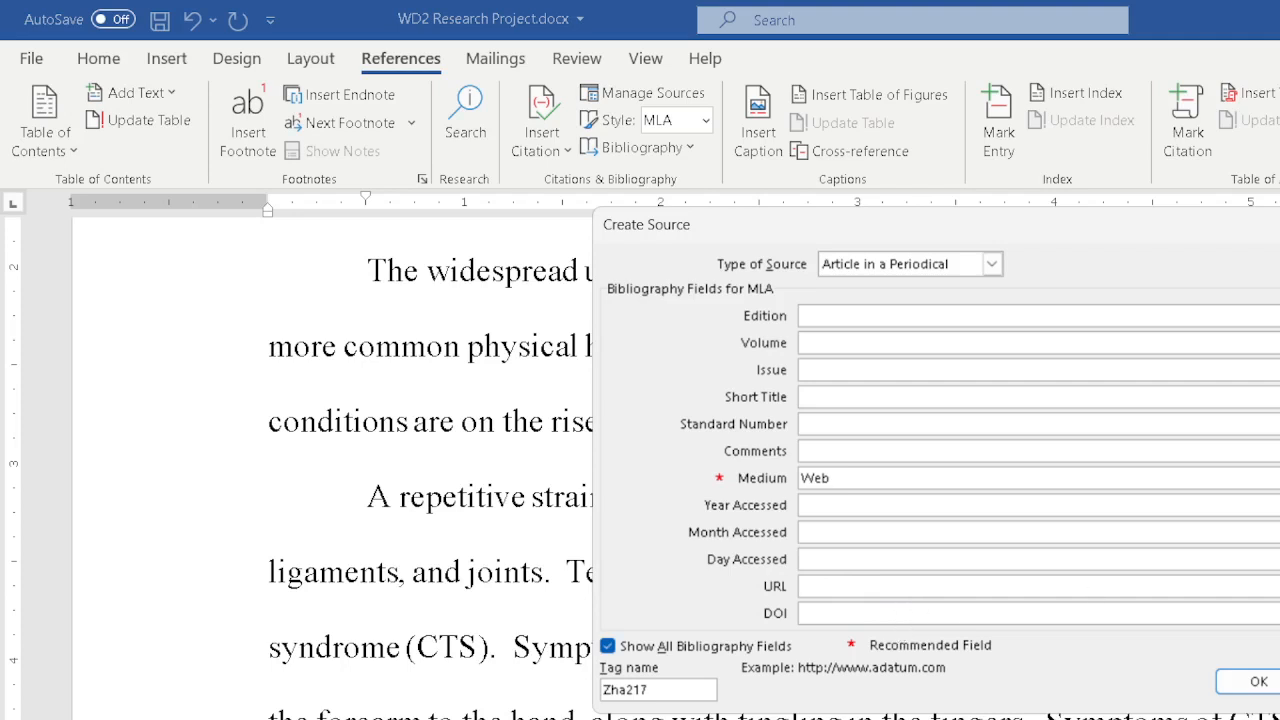
pyautogui.scroll(5, 812, 451)
pyautogui.scroll(-3, 887, 565)
pyautogui.click(887, 562)
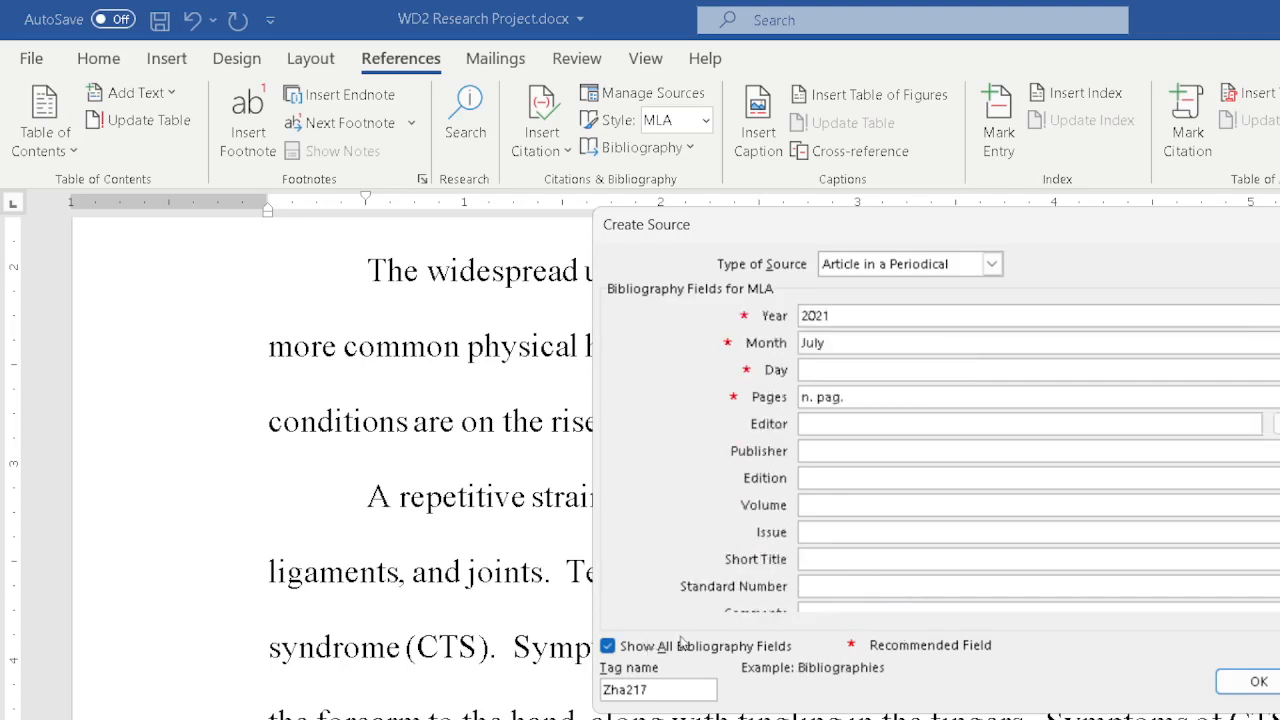
pyautogui.click(609, 646)
pyautogui.click(609, 646)
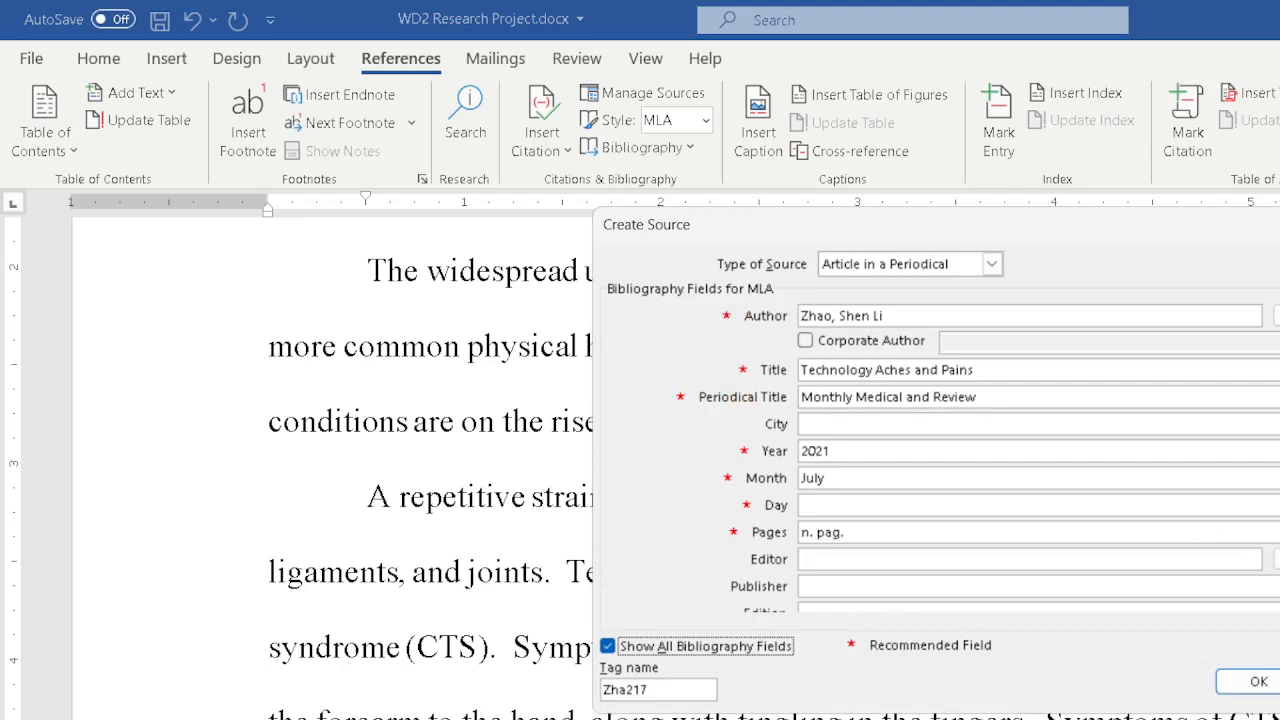
pyautogui.scroll(-5, 854, 560)
pyautogui.click(826, 584)
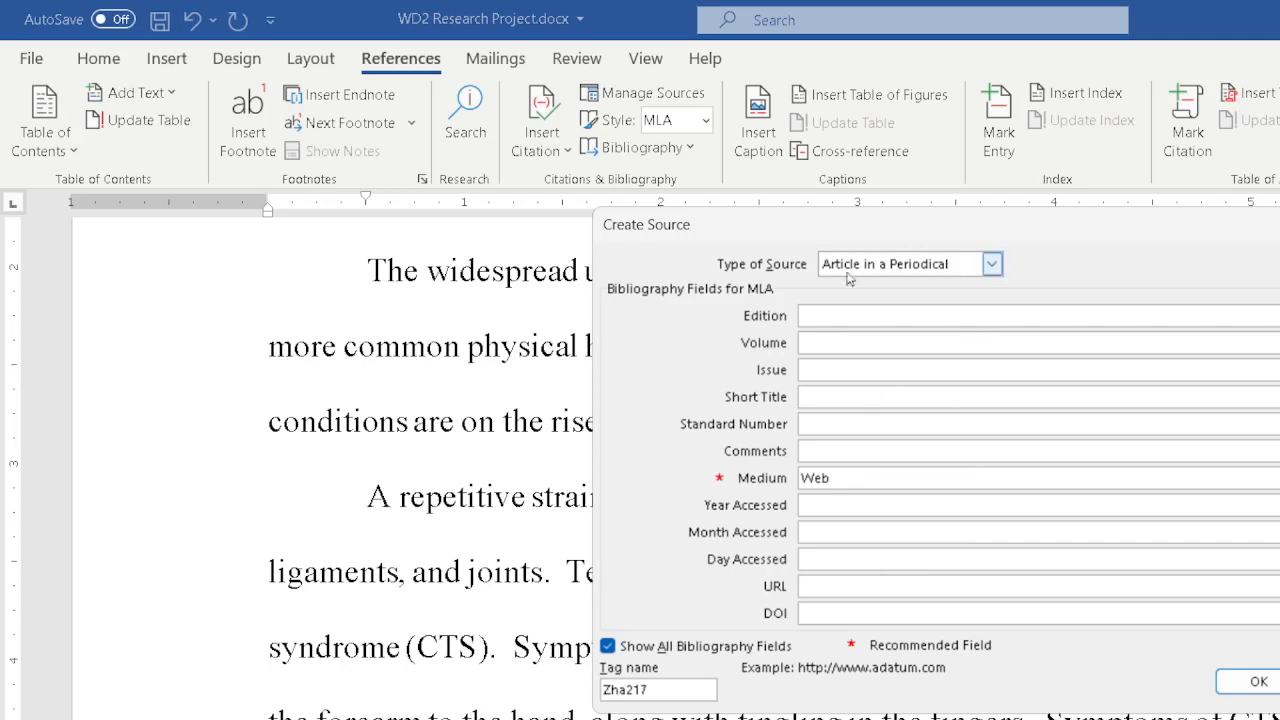
pyautogui.click(609, 646)
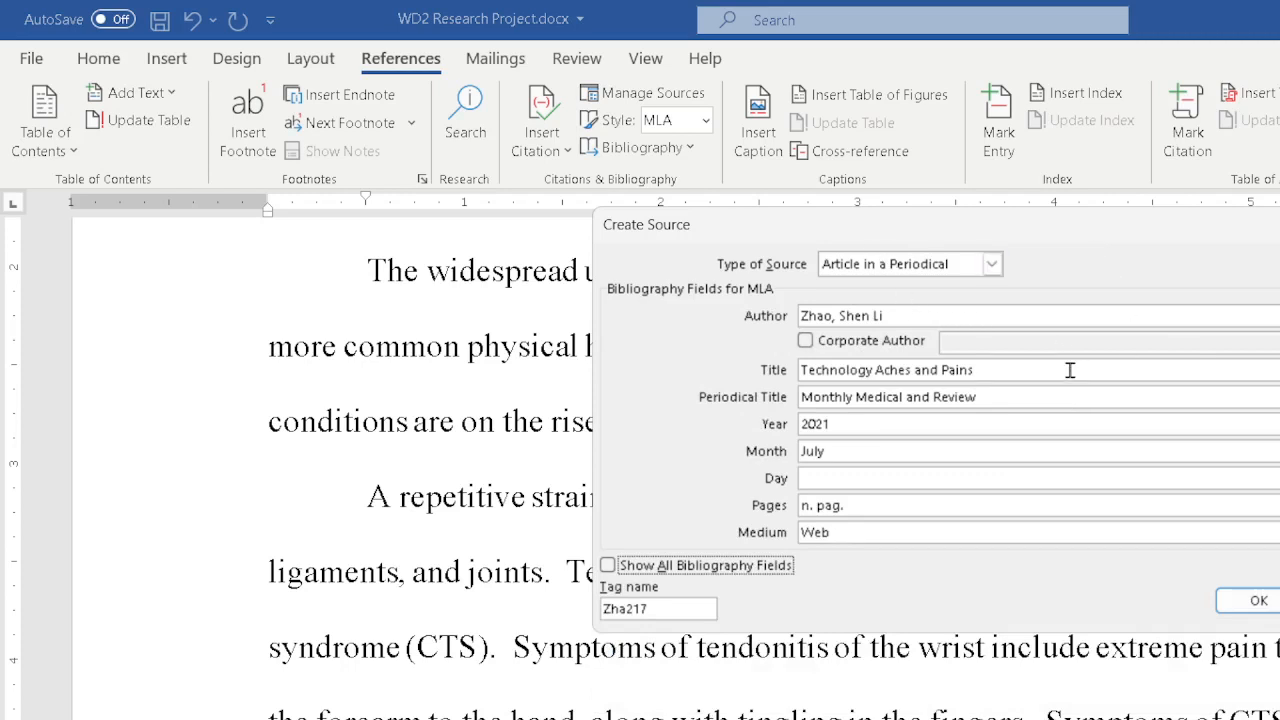
# Check the source's tag name and finish creating the periodical source.
pyautogui.click(660, 606)
pyautogui.moveTo(660, 606); pyautogui.dragTo(576, 620)
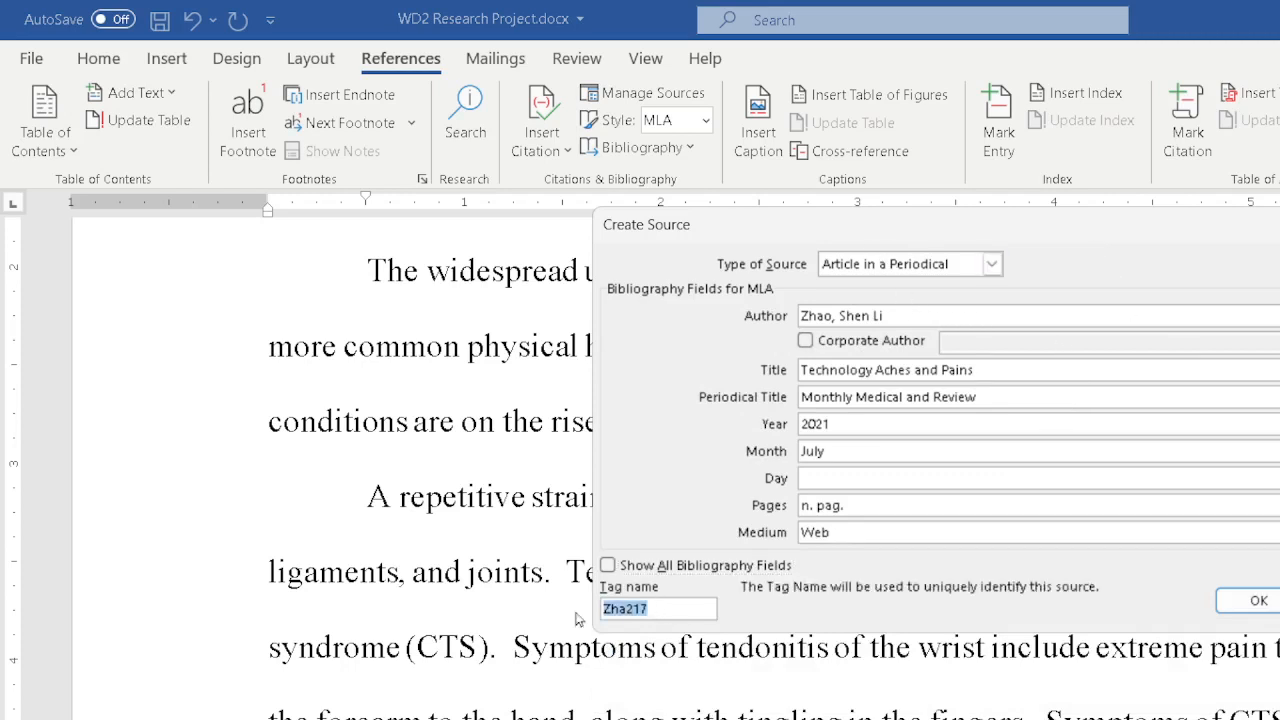
pyautogui.click(678, 607)
pyautogui.click(1258, 600)
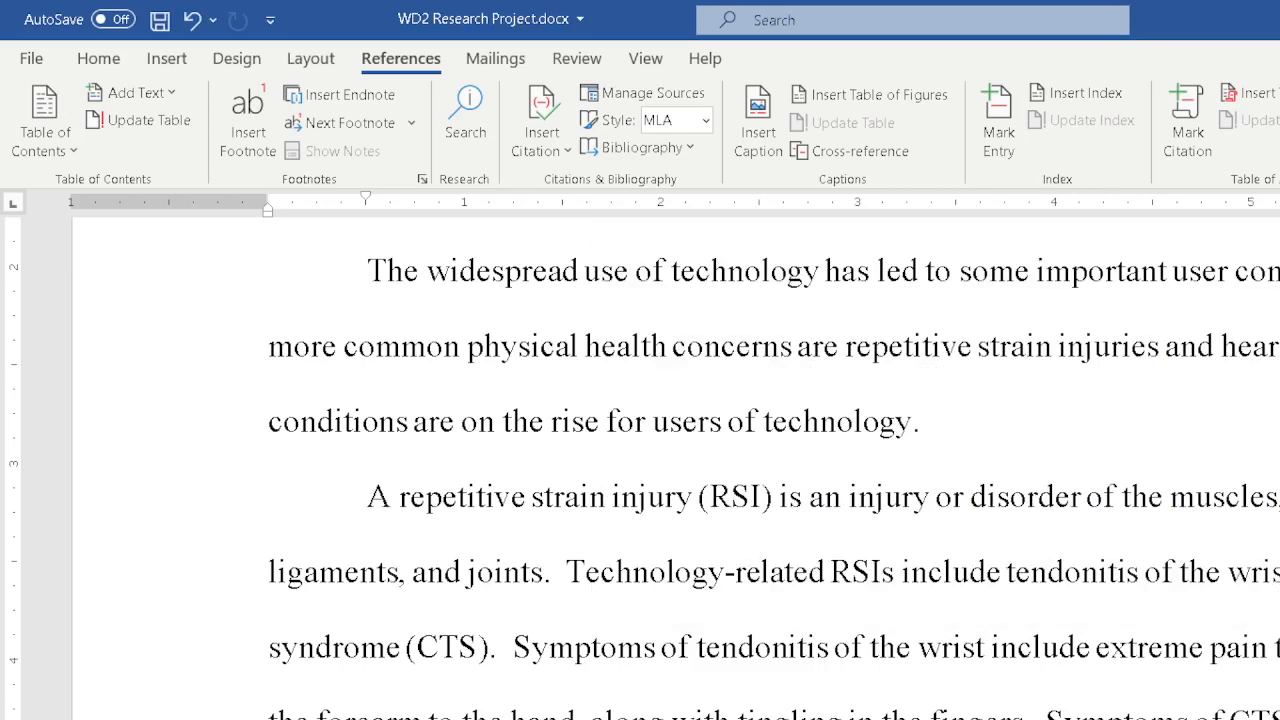
# Try the GOST bibliography styles and set the citation style back to MLA.
pyautogui.click(705, 121)
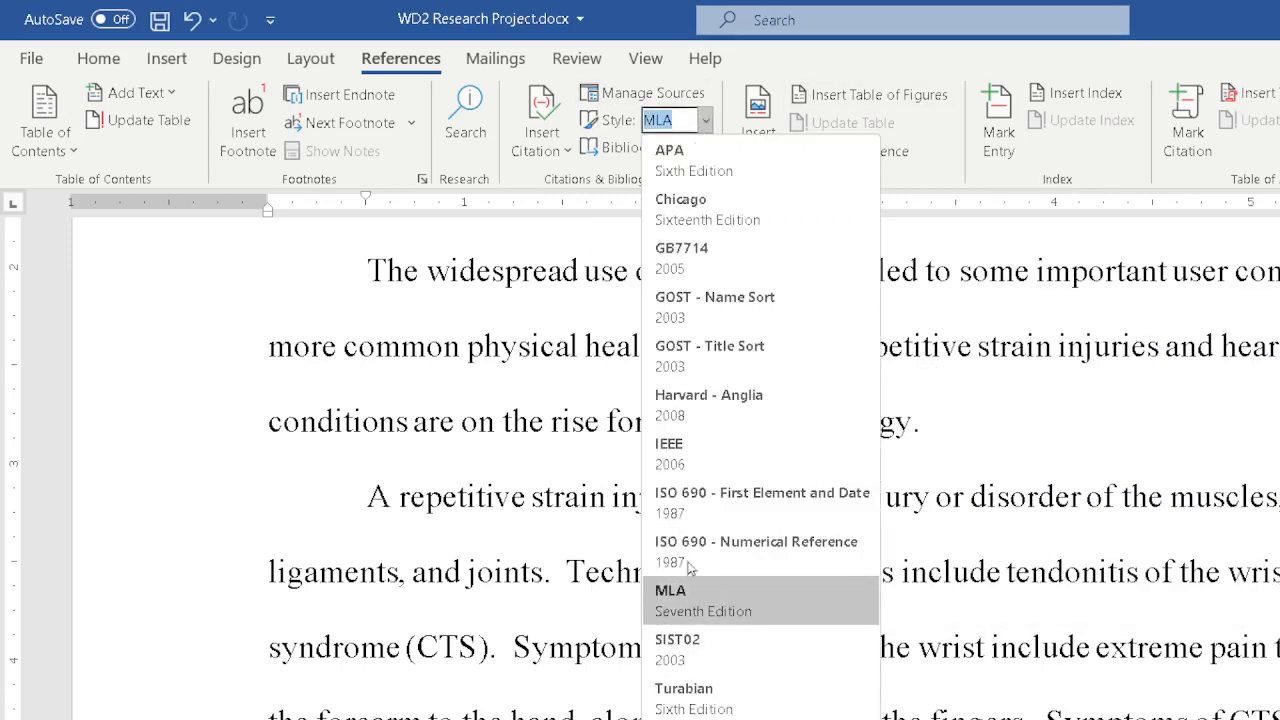
pyautogui.click(723, 318)
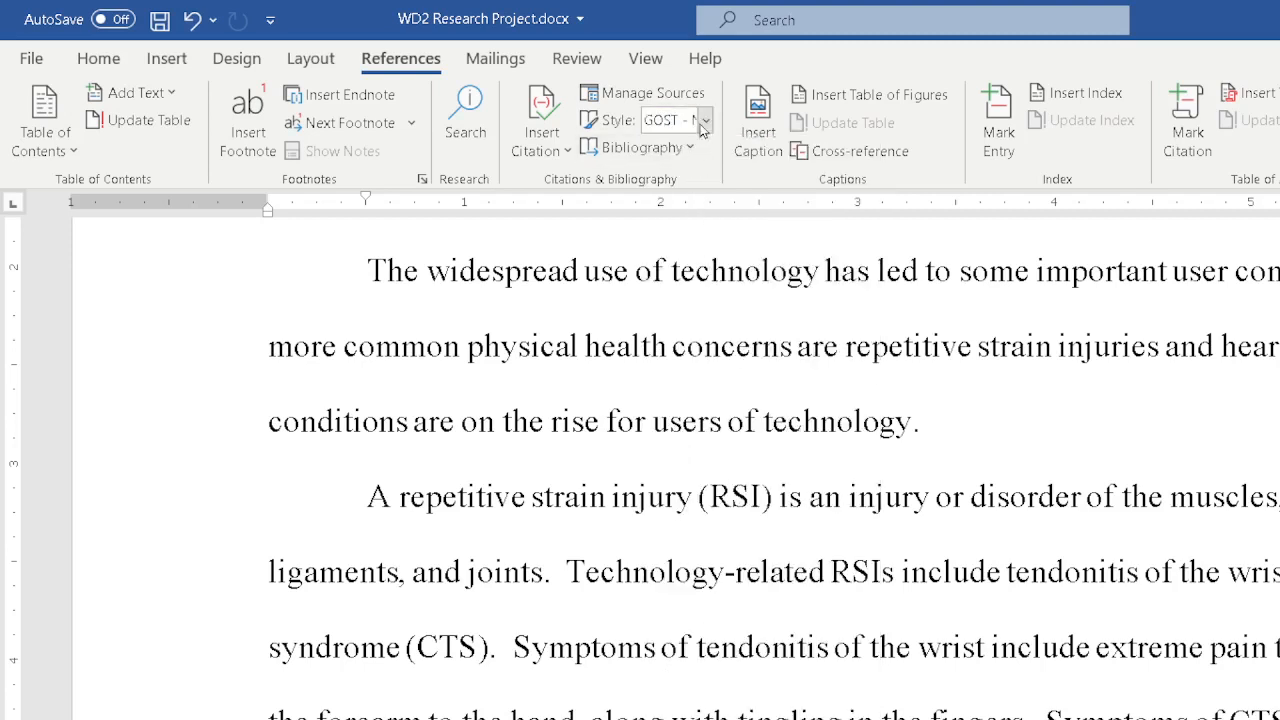
pyautogui.click(705, 120)
pyautogui.click(712, 345)
pyautogui.click(705, 120)
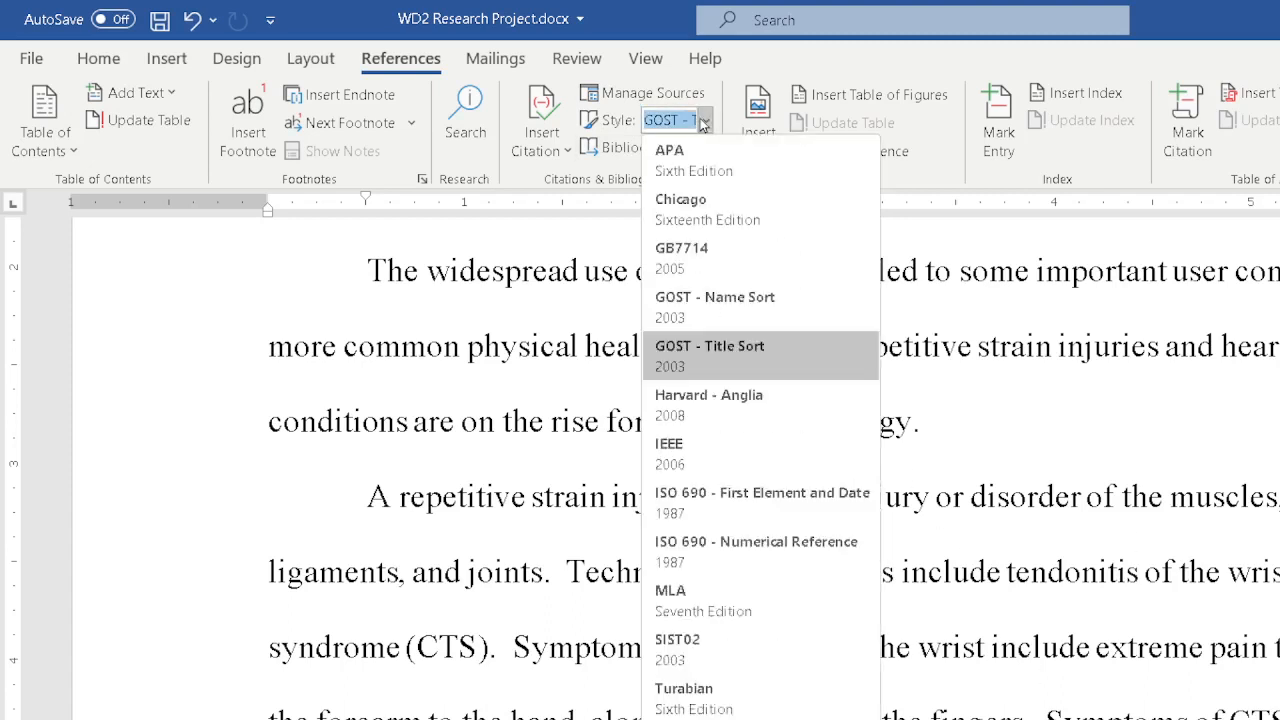
pyautogui.click(722, 600)
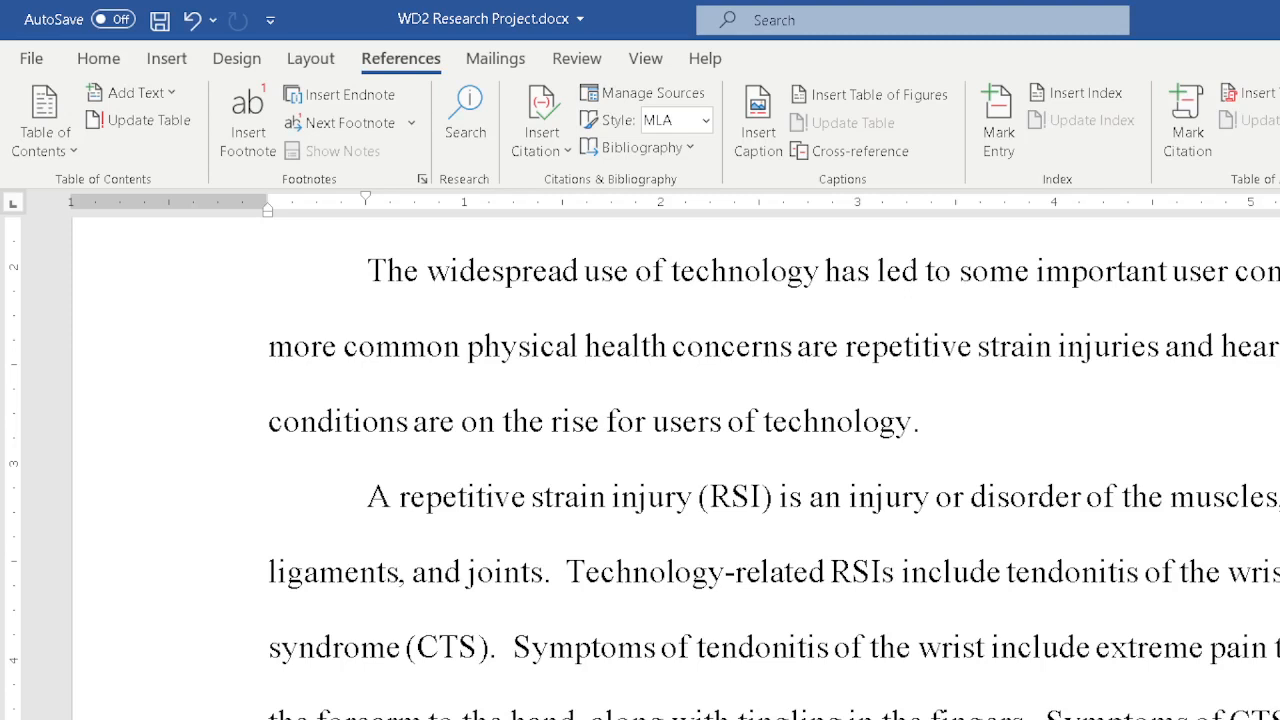
# Open the inserted citation's source for editing and close it without changes.
pyautogui.click(1236, 716)
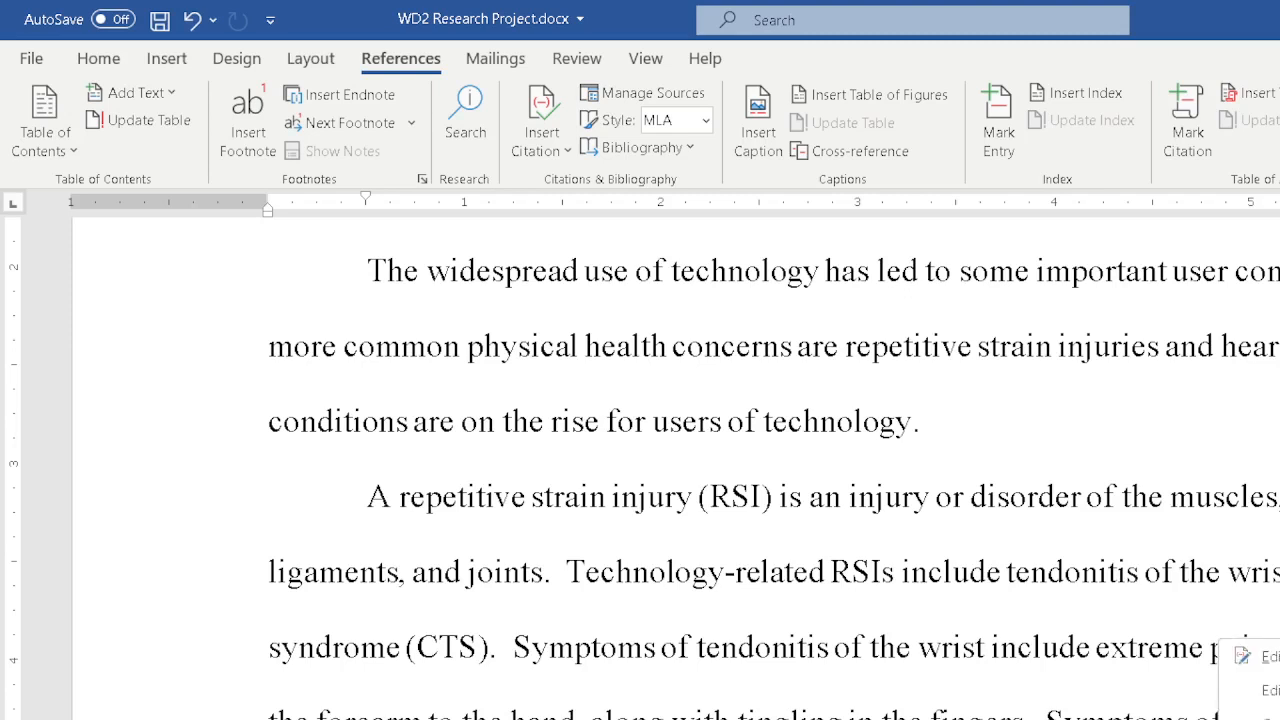
pyautogui.click(1256, 687)
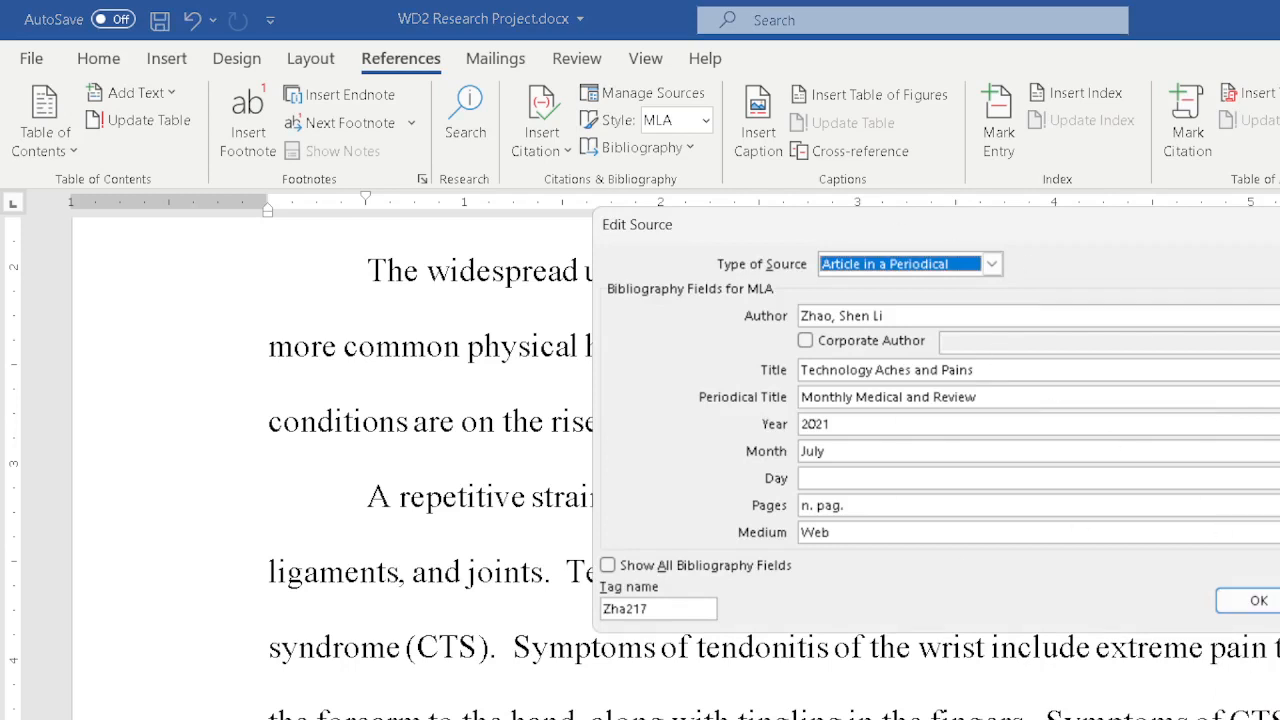
pyautogui.click(1260, 601)
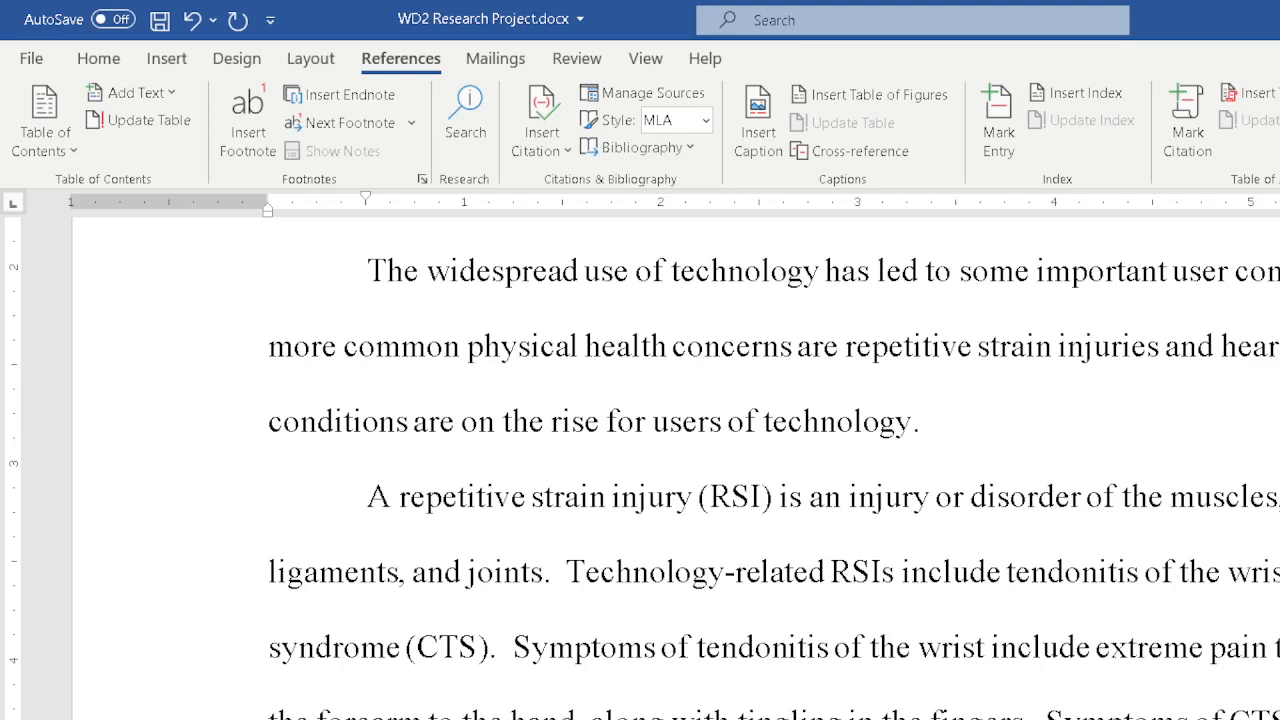
pyautogui.scroll(-1, 670, 460)
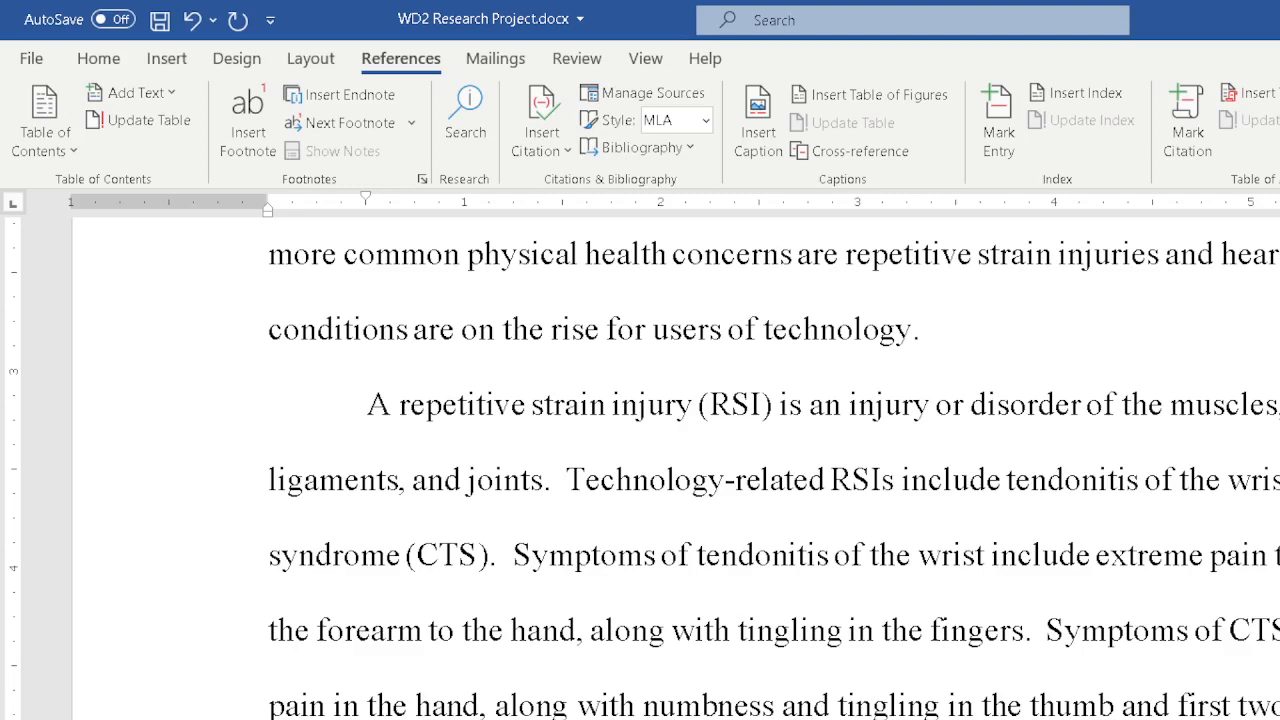
pyautogui.scroll(-1, 670, 465)
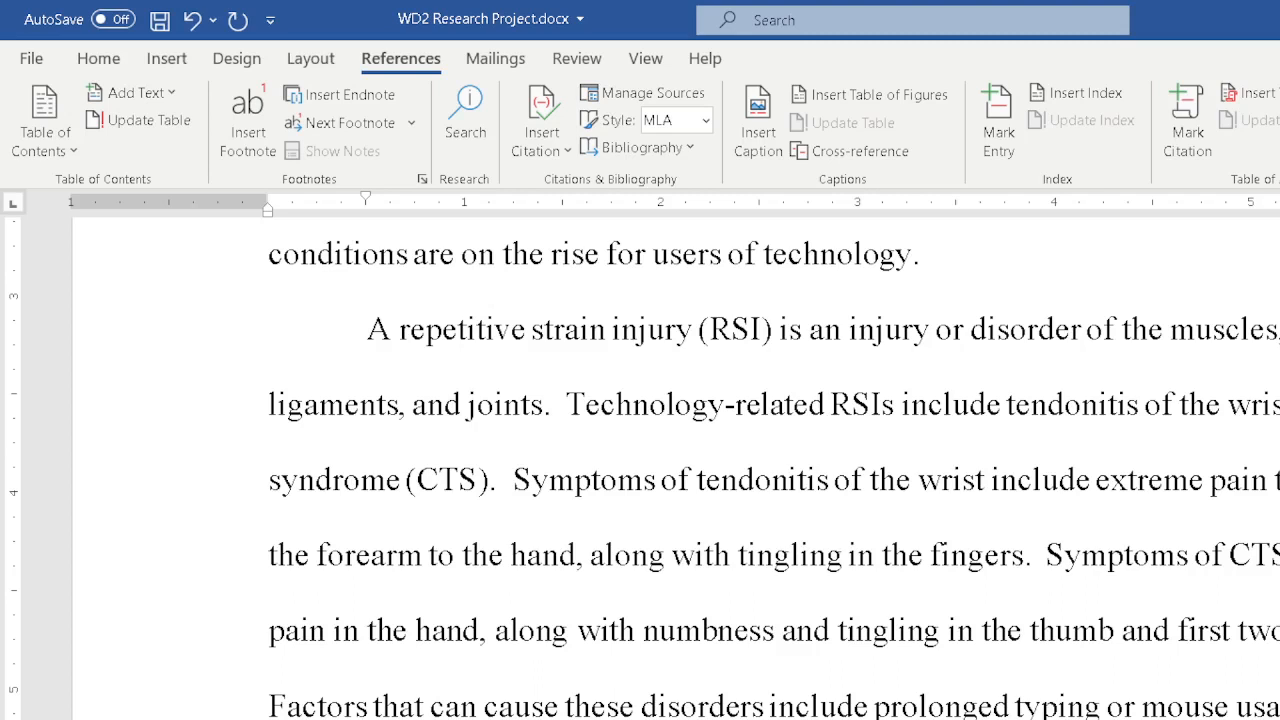
# Insert a footnote and enter the note "According Clark and Nadeer, tendonitis of the wrist and carpal tunnel syndrome … permanent physical damage if left untreated".
pyautogui.click(237, 108)
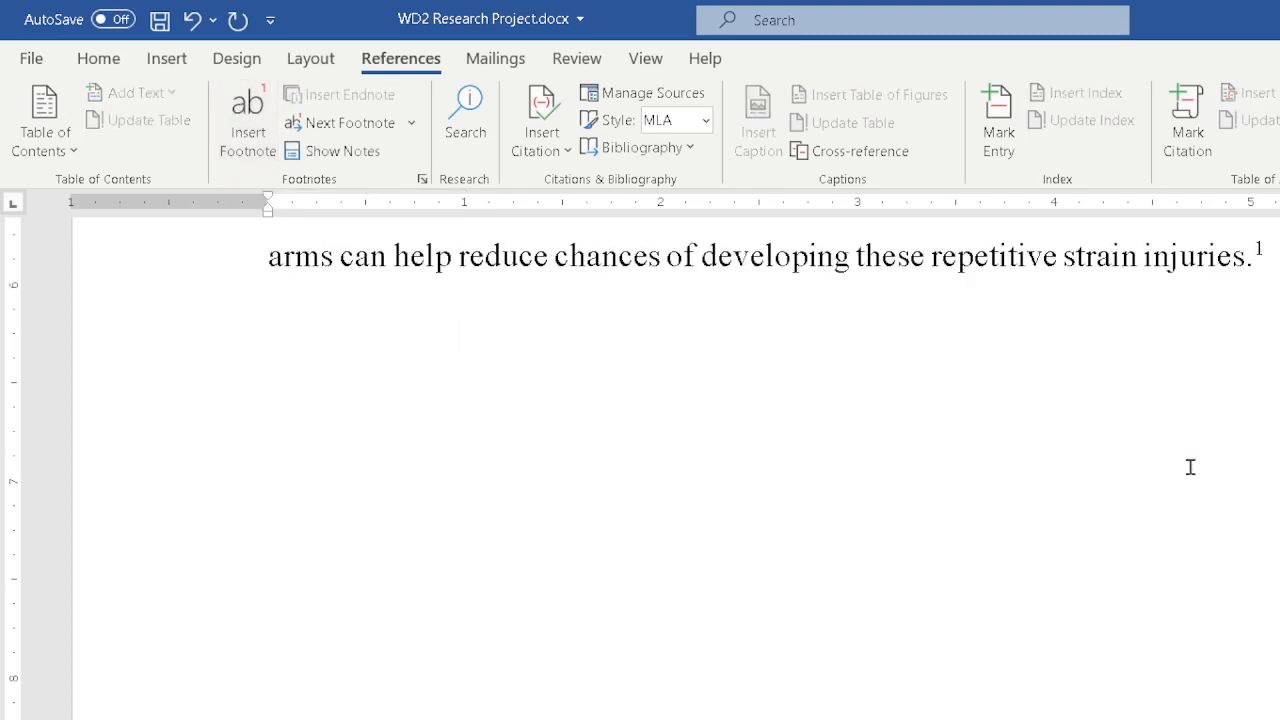
pyautogui.scroll(-2, 1188, 470)
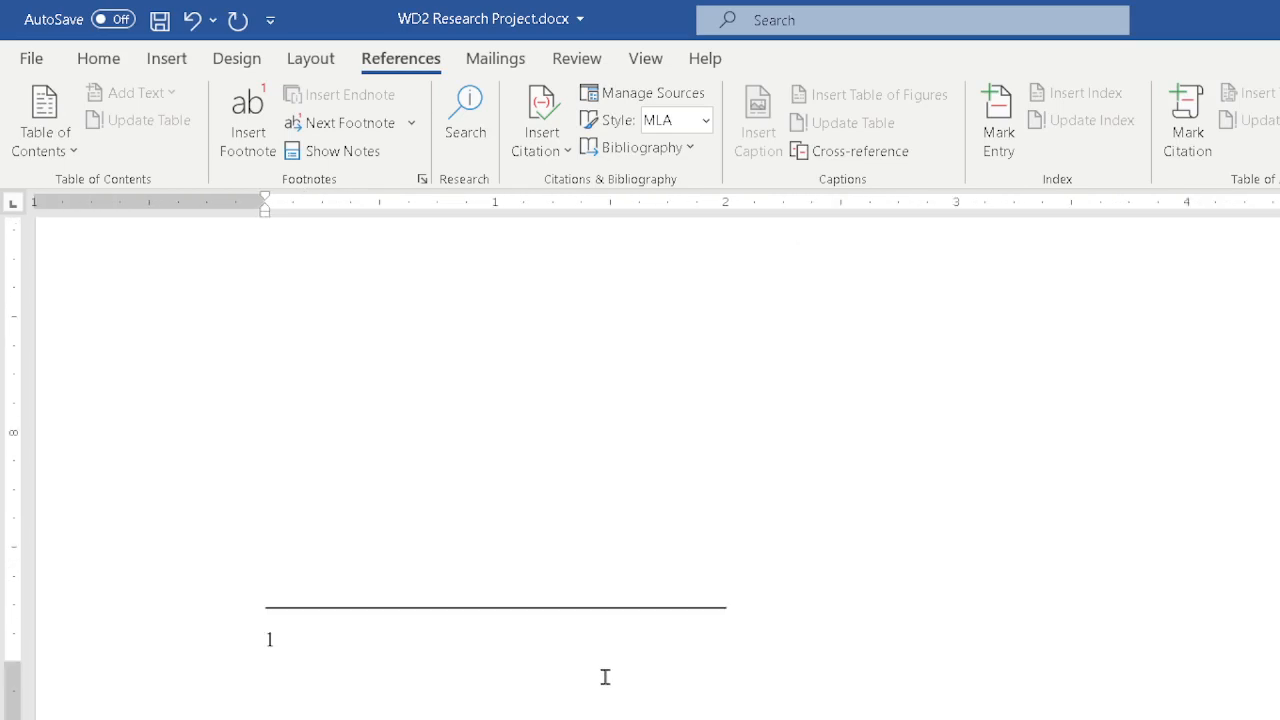
pyautogui.write('Accour')
pyautogui.press('BackSpace')
pyautogui.press('BackSpace')
pyautogui.press('BackSpace')
pyautogui.write('ording ')
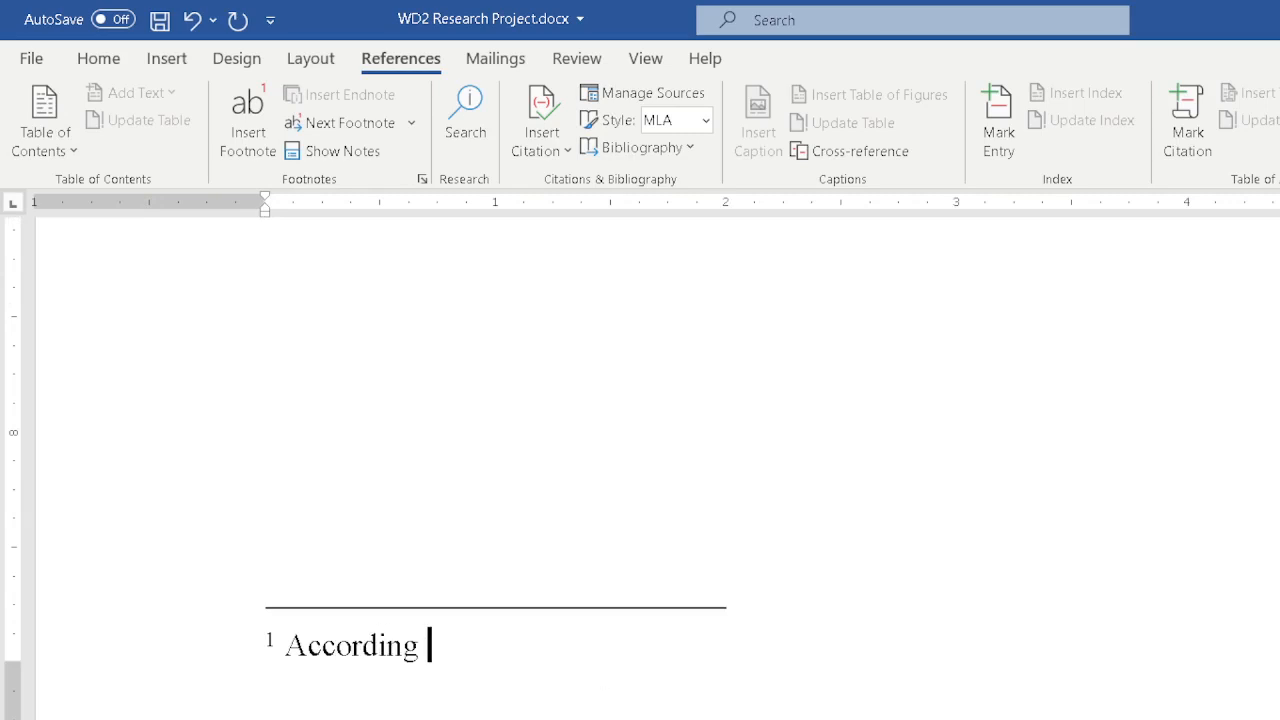
pyautogui.write('Clark and ')
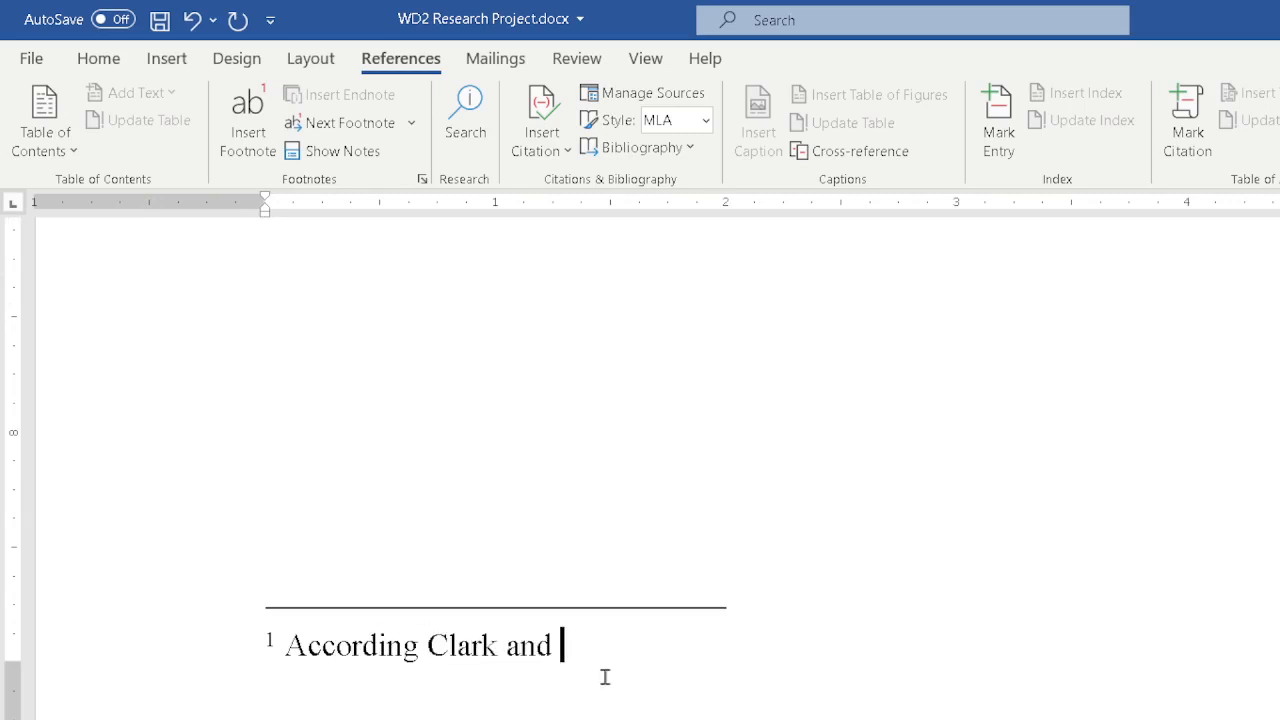
pyautogui.write('Nadeer, tendoniti')
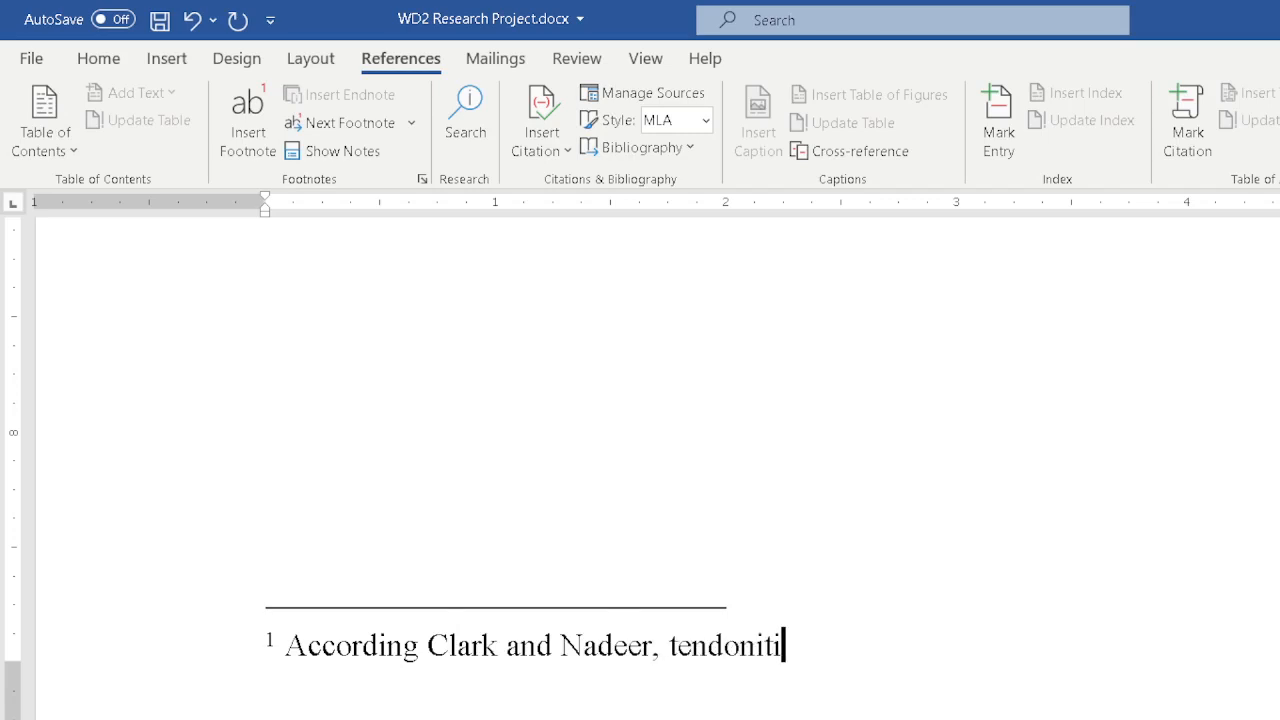
pyautogui.write('s of the w')
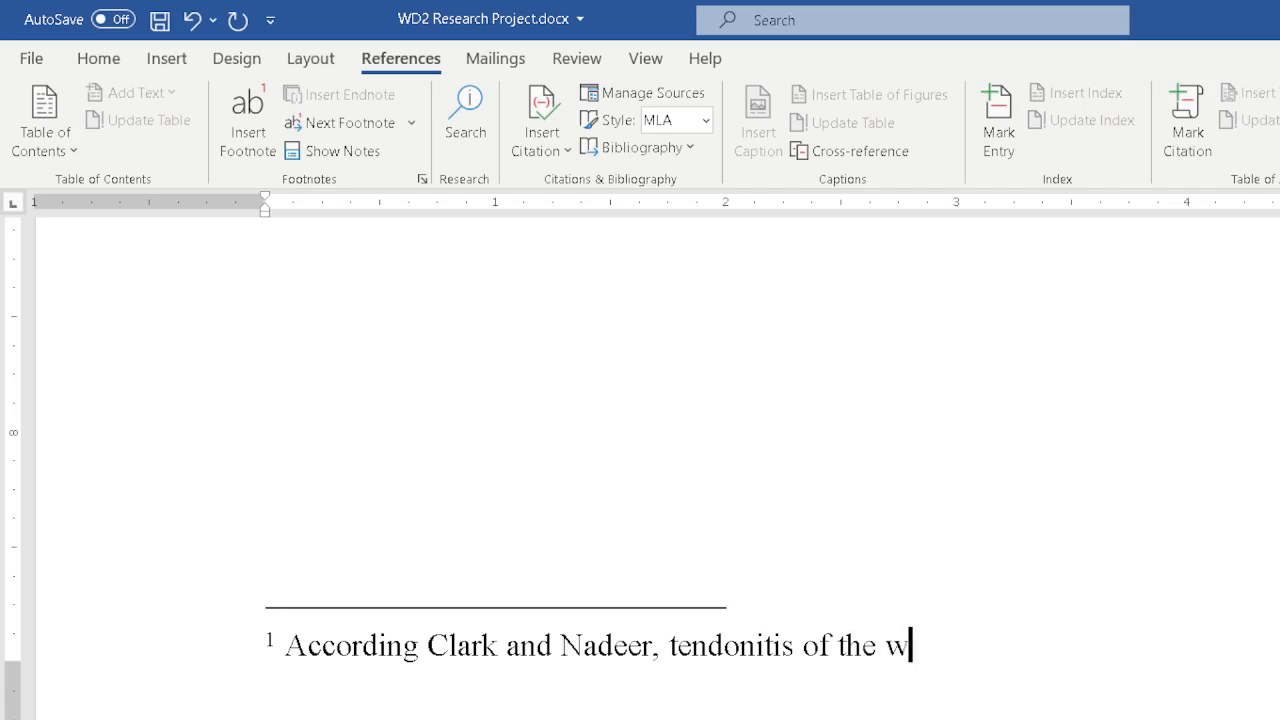
pyautogui.write('rist and')
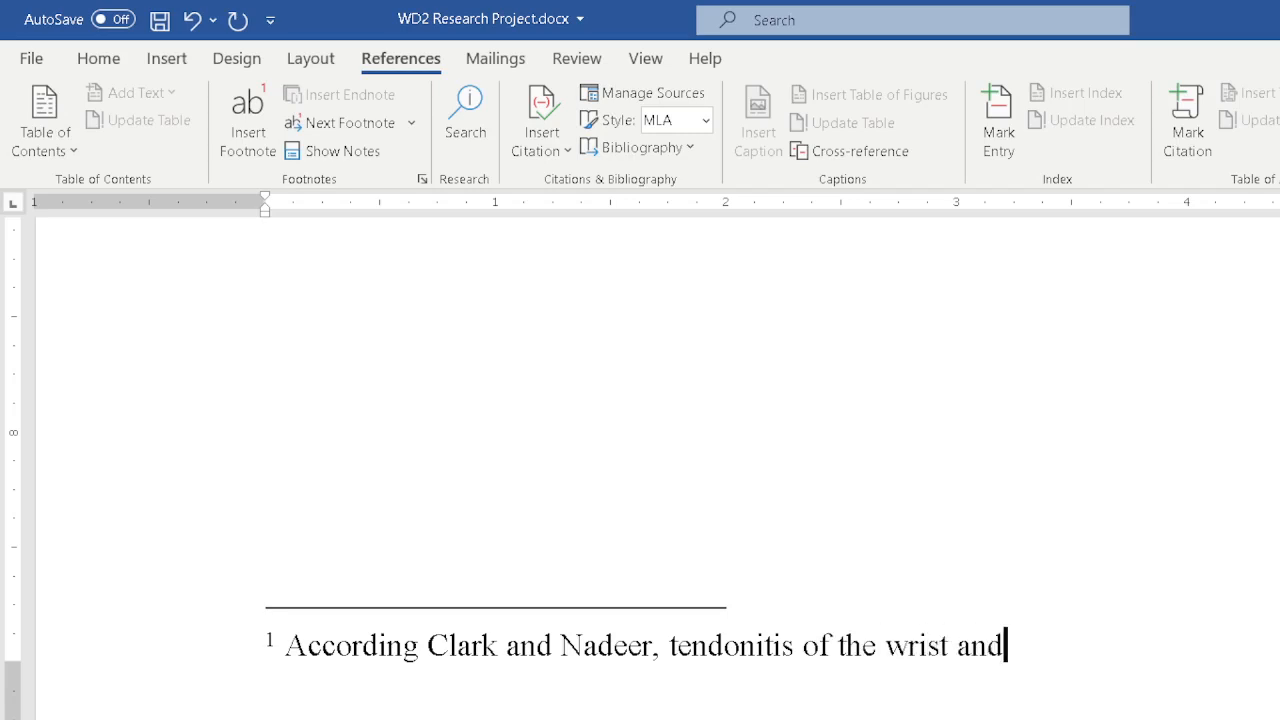
pyautogui.write(' carpal tu')
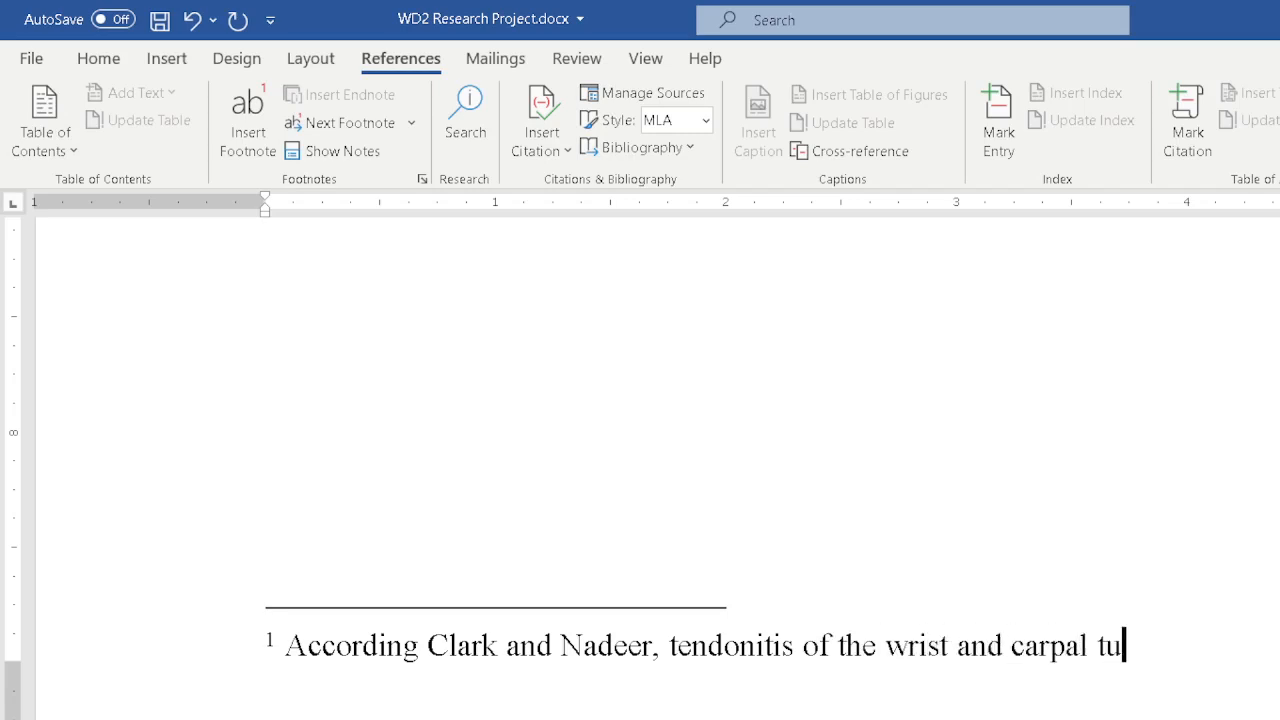
pyautogui.write('nnel syndrom')
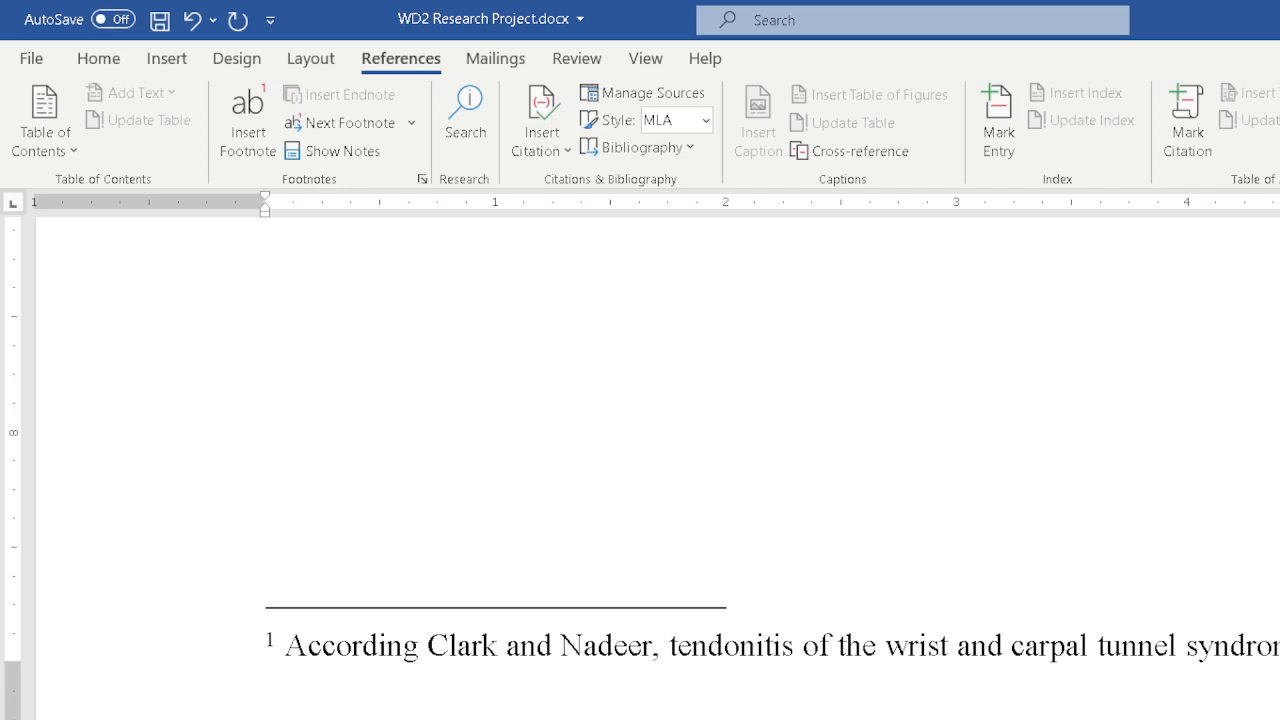
pyautogui.write('damage')
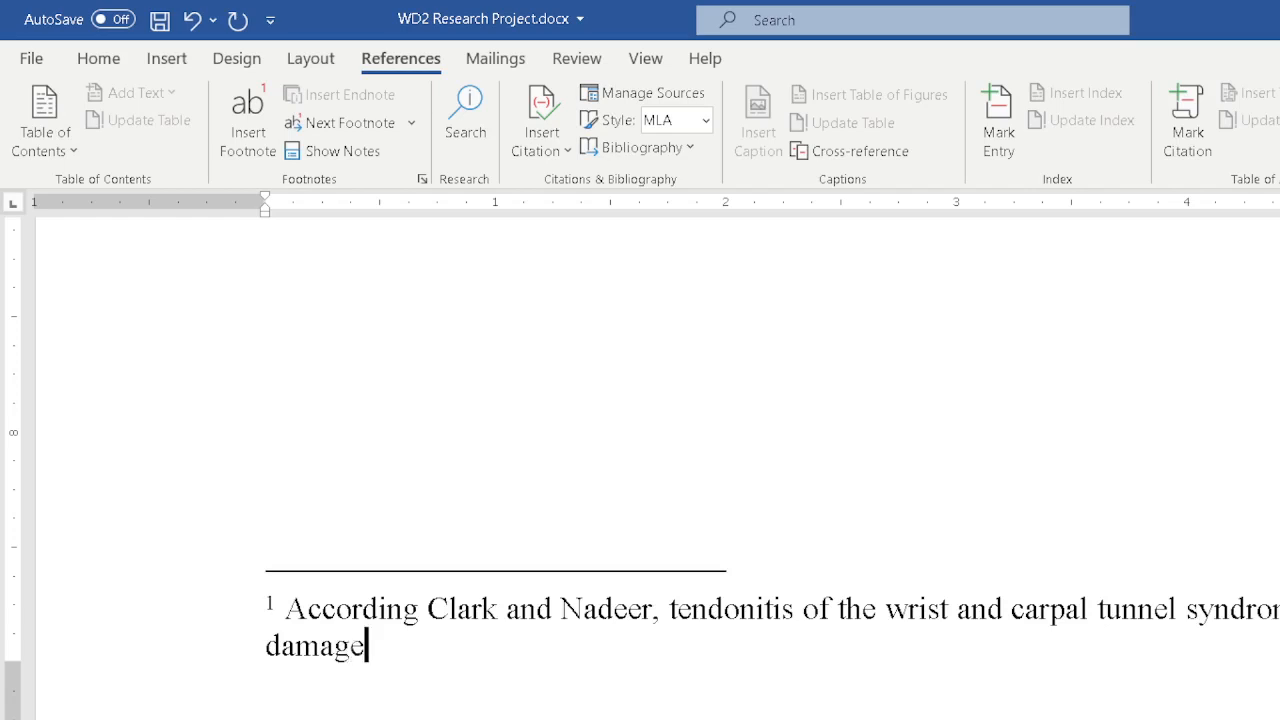
pyautogui.write(' if left u')
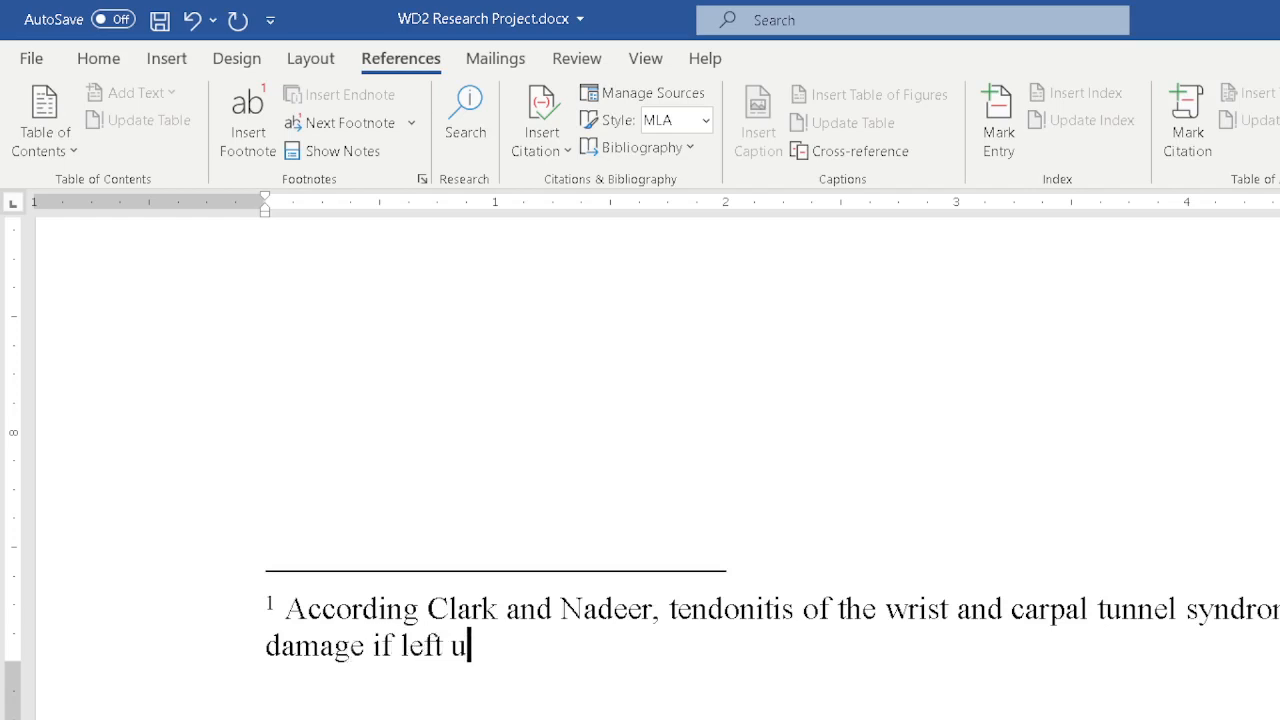
pyautogui.write('ntreated')
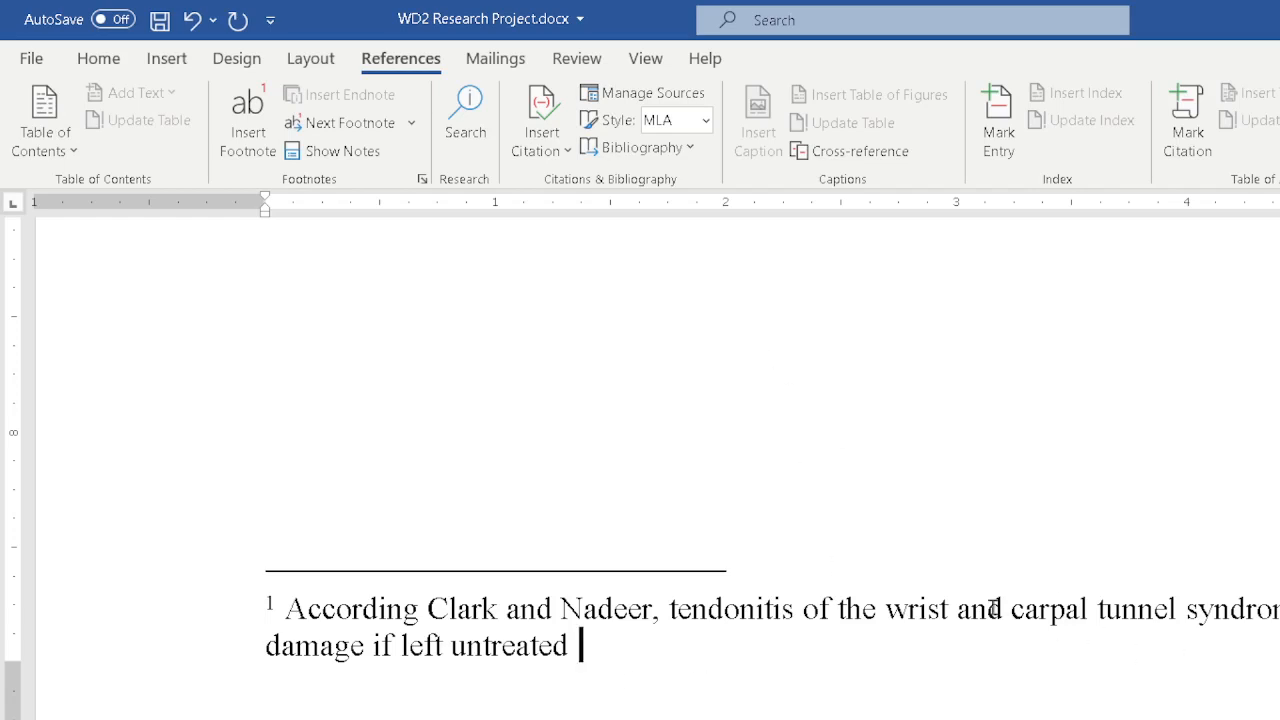
# Modify the Footnote Text style to 12 pt with double line spacing and apply it.
pyautogui.rightClick(742, 614)
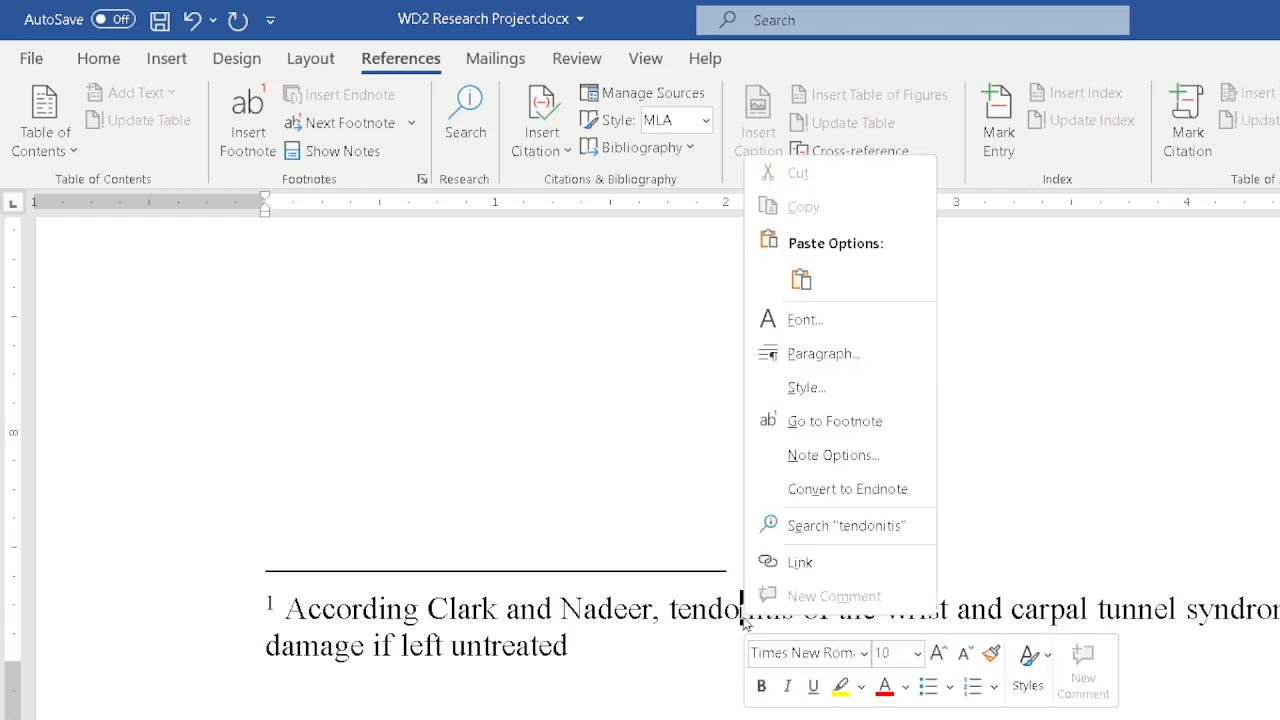
pyautogui.click(805, 391)
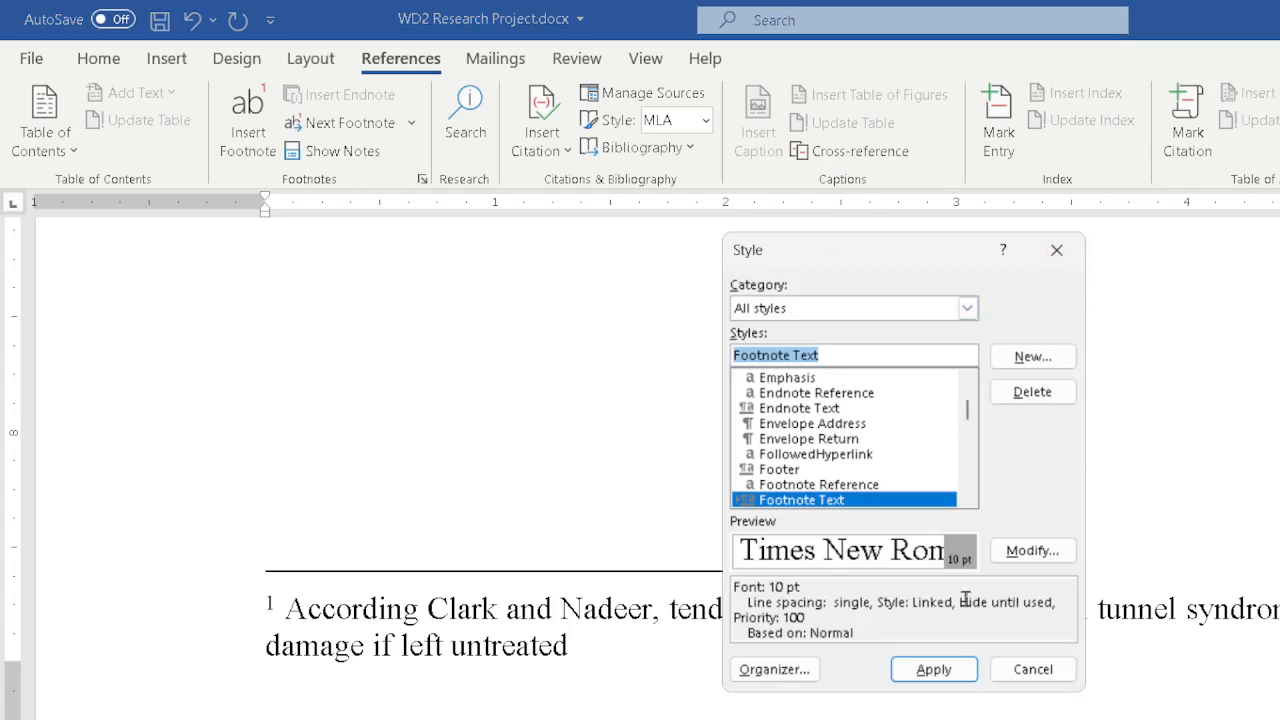
pyautogui.click(1031, 556)
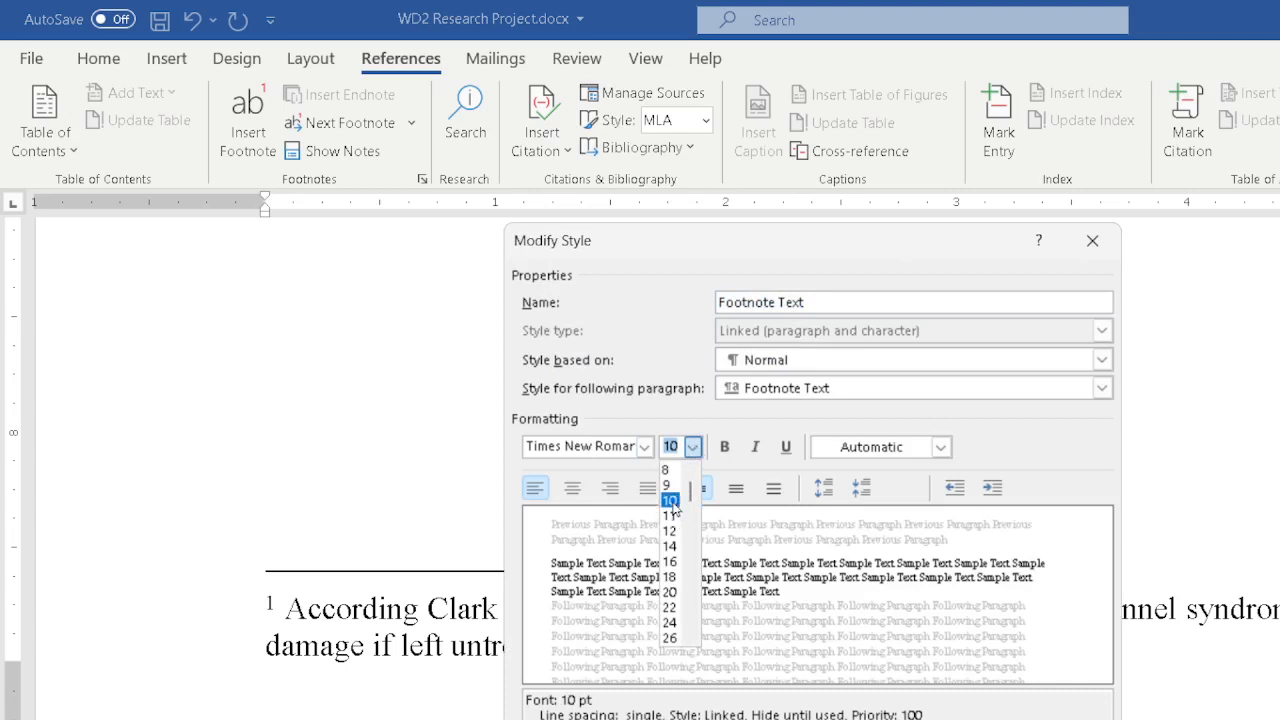
pyautogui.click(667, 533)
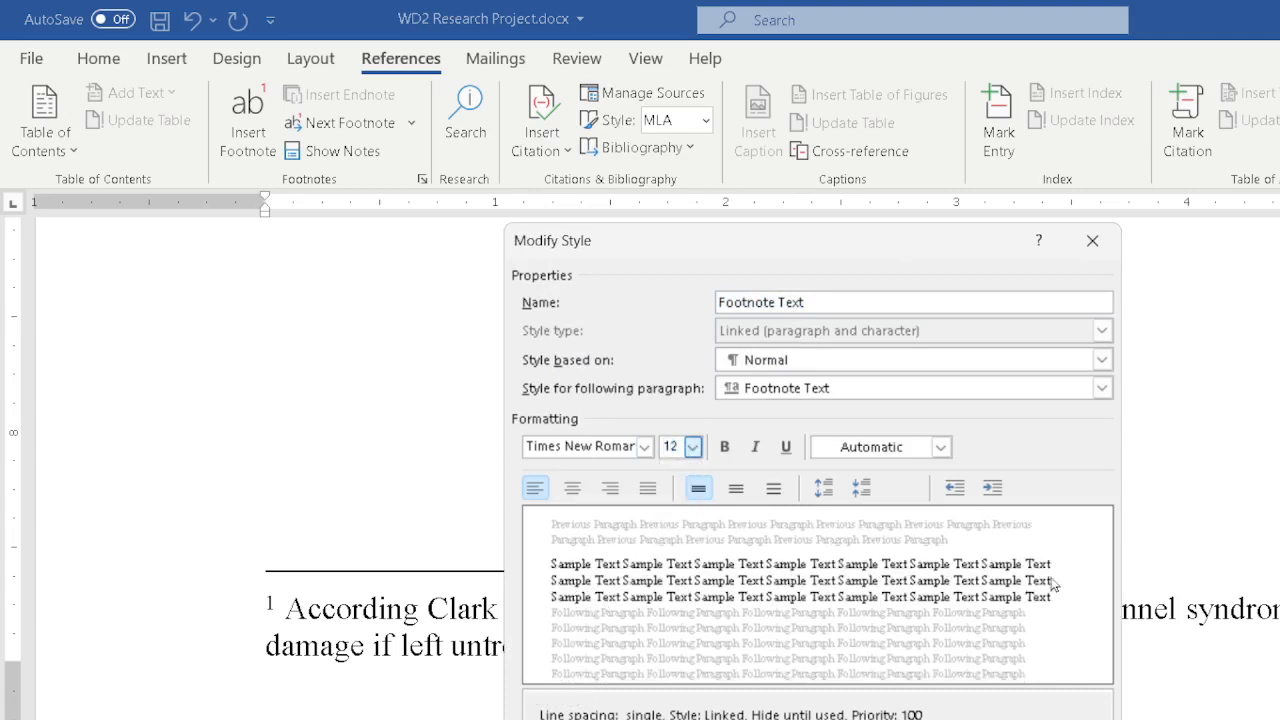
pyautogui.click(775, 489)
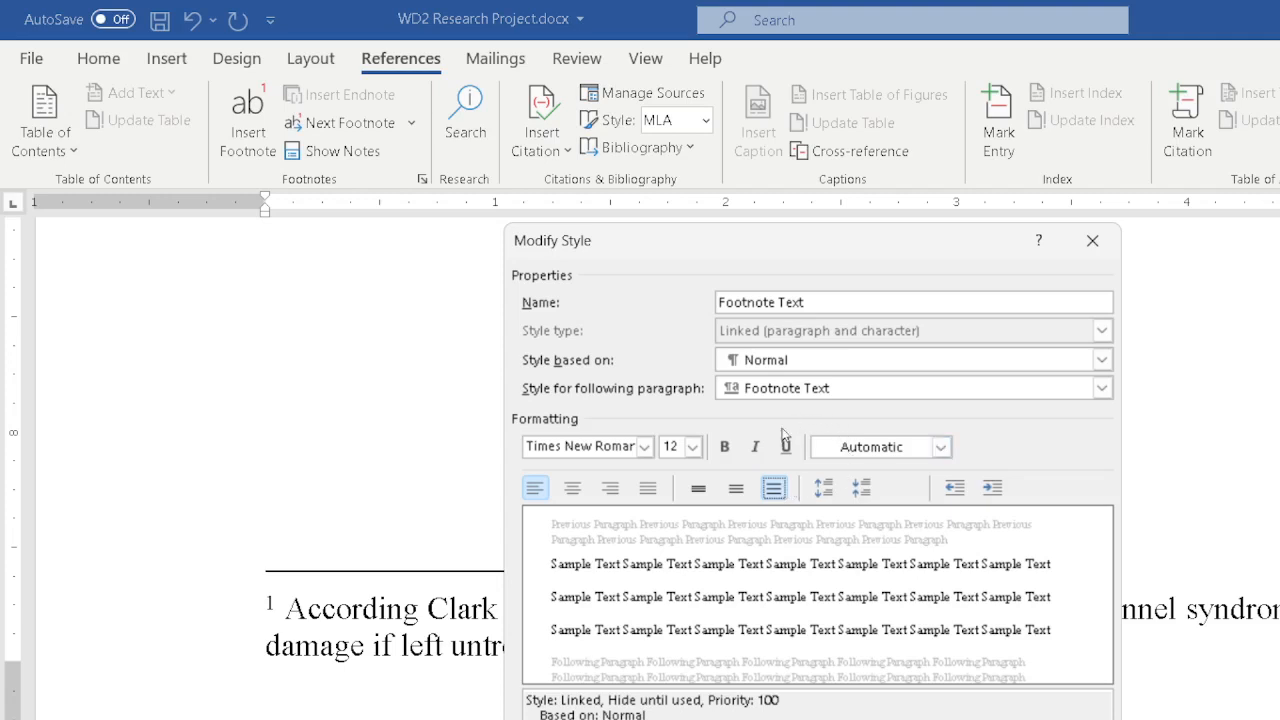
pyautogui.hotkey('alt', 'o')
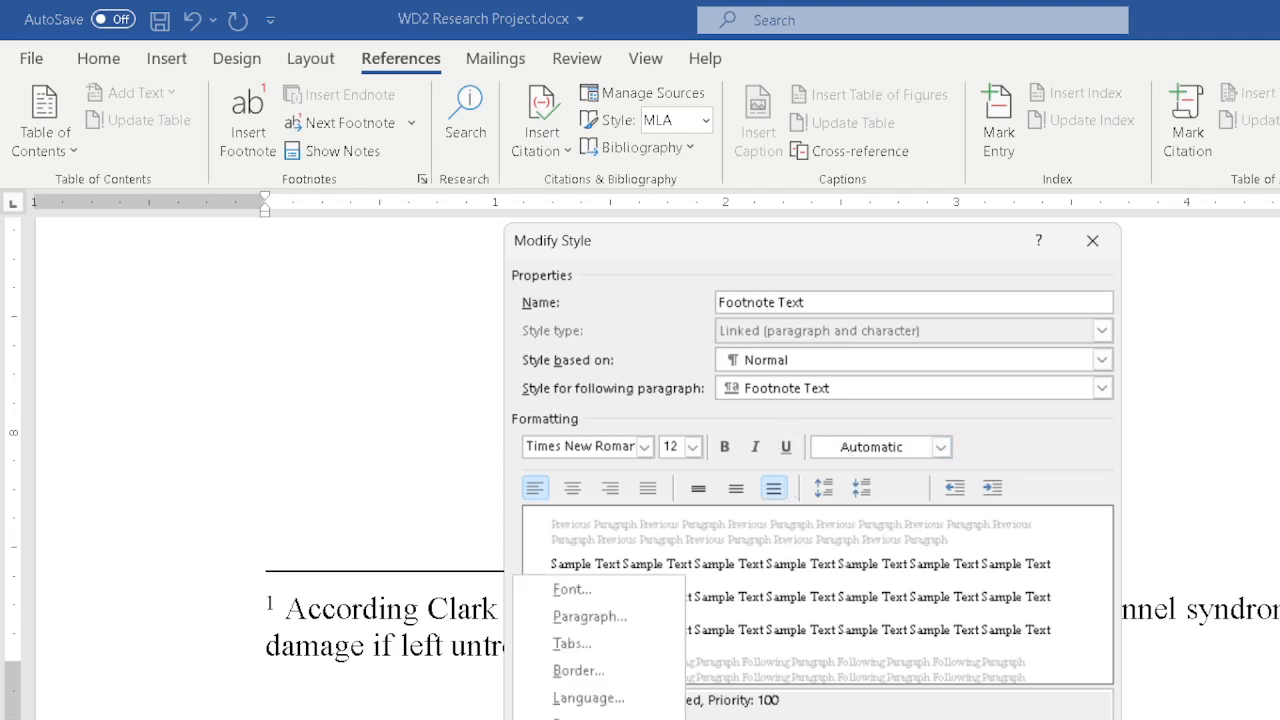
pyautogui.click(582, 614)
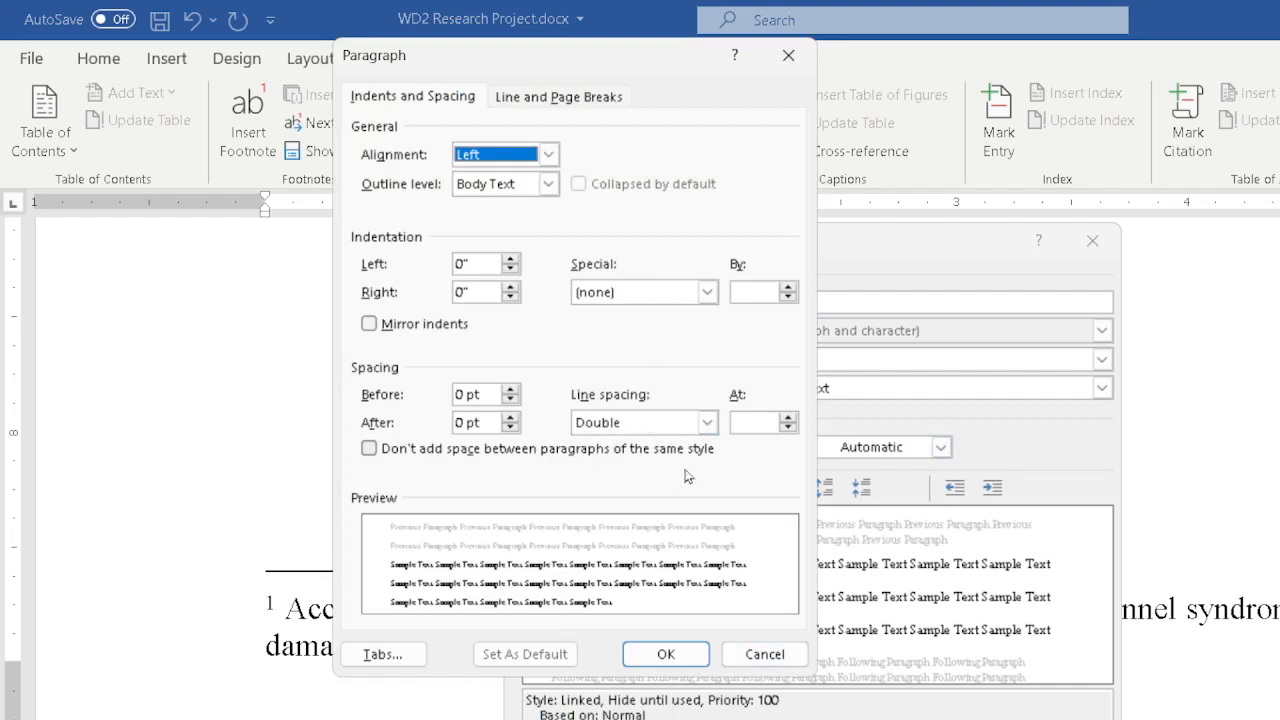
pyautogui.click(664, 654)
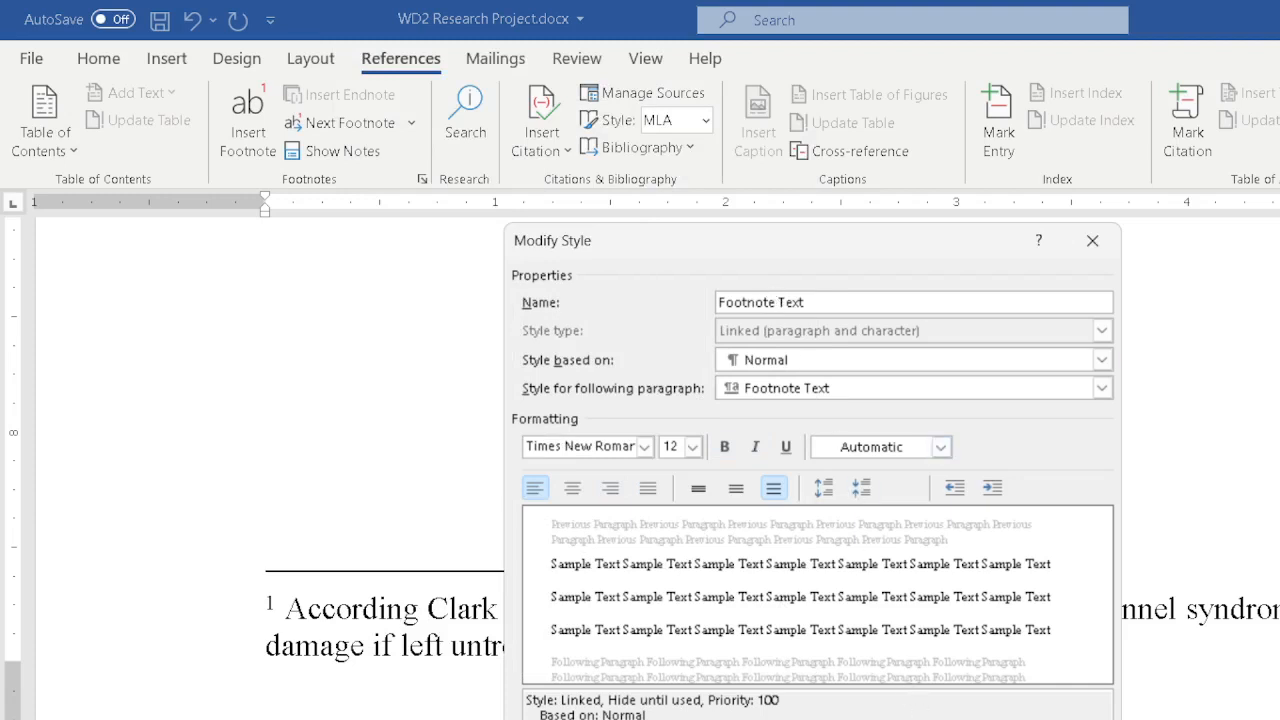
pyautogui.press('Return')
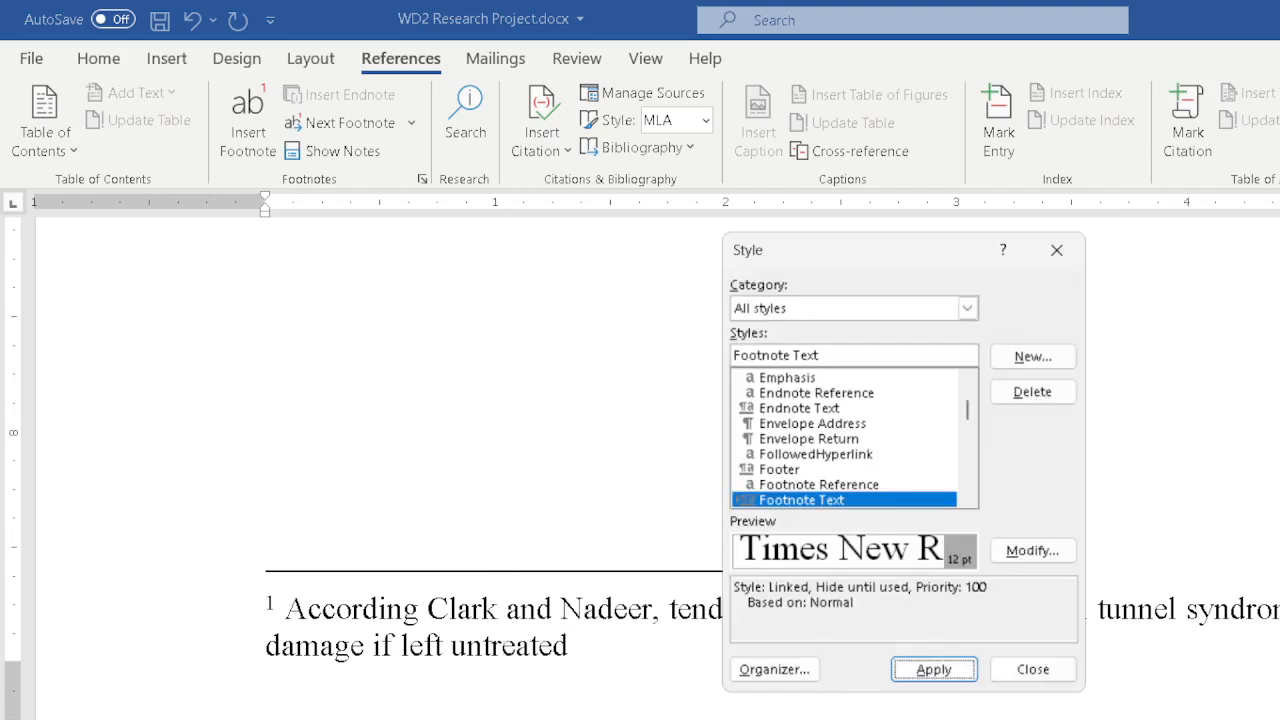
pyautogui.click(945, 672)
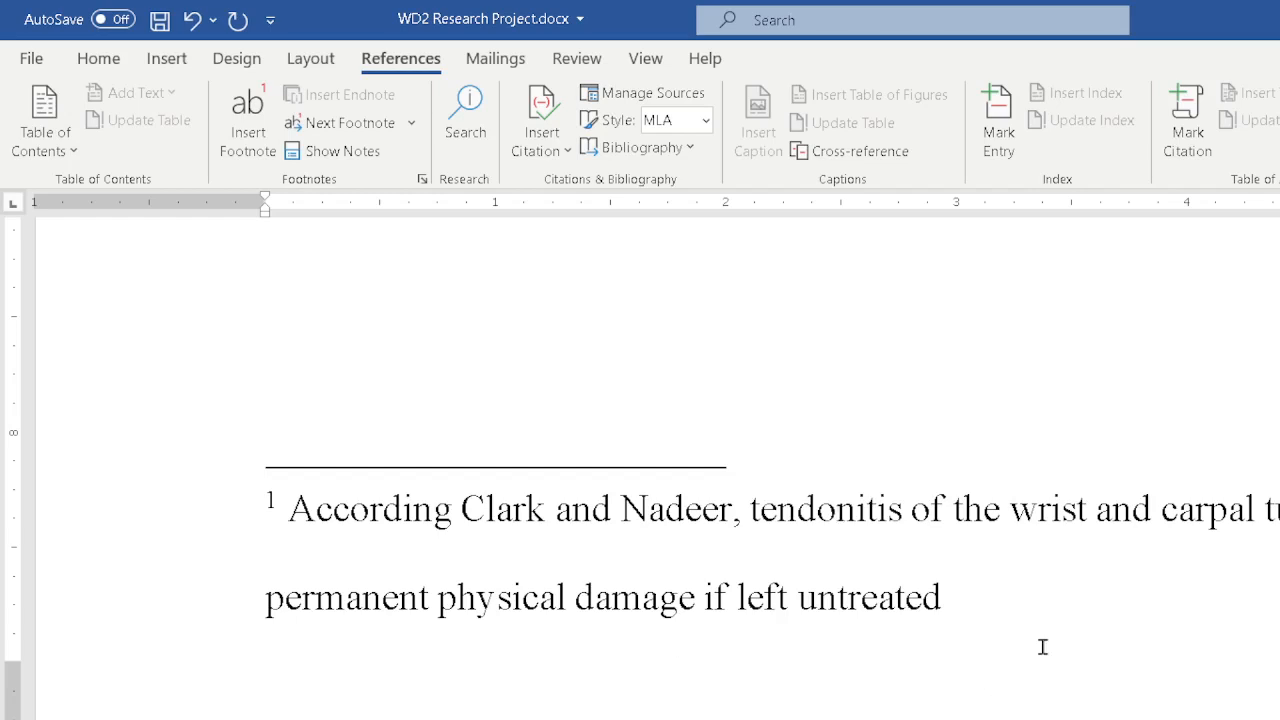
# Add the Footnote Text style to the Styles gallery through its Modify Style settings and apply it.
pyautogui.click(99, 58)
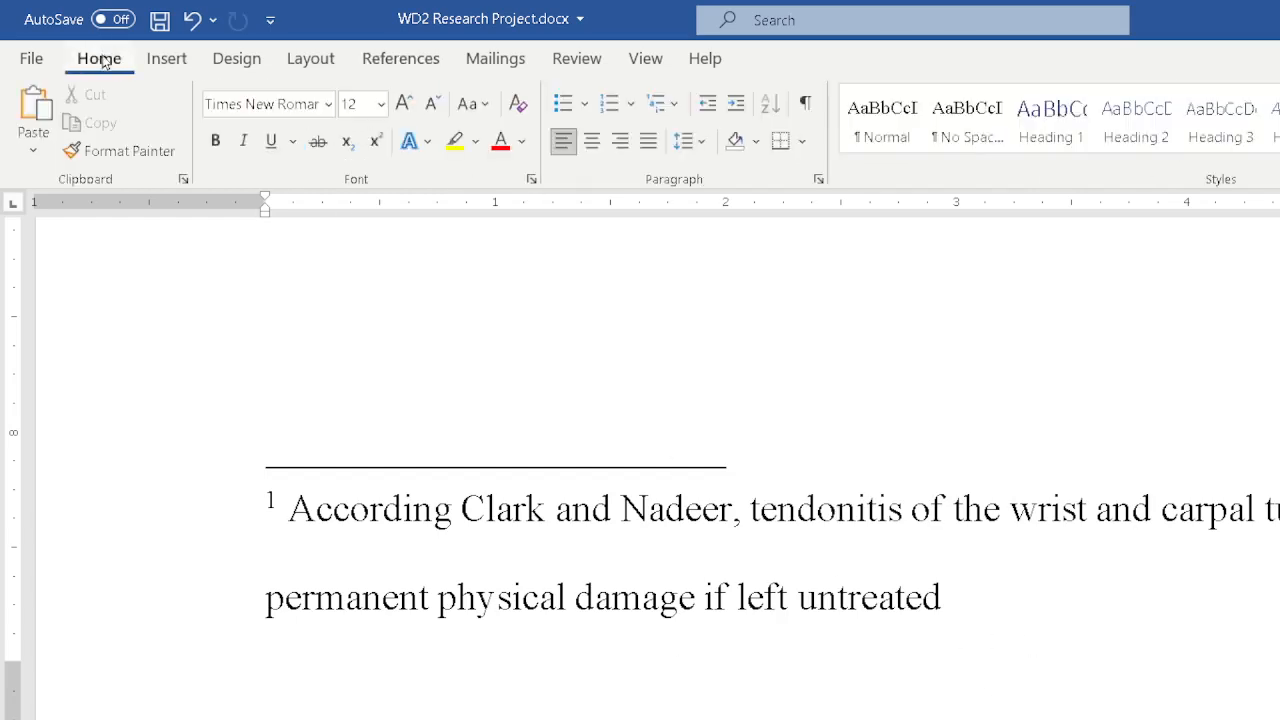
pyautogui.click(614, 510)
pyautogui.click(1279, 146)
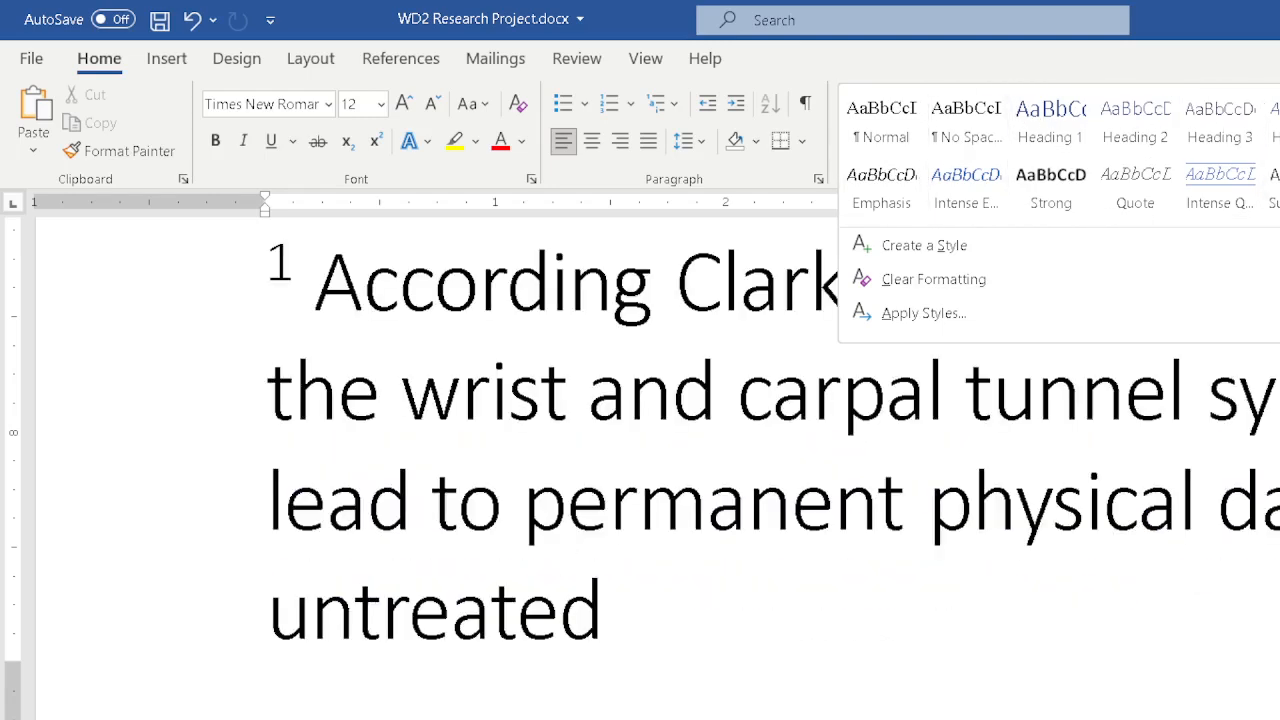
pyautogui.click(1175, 417)
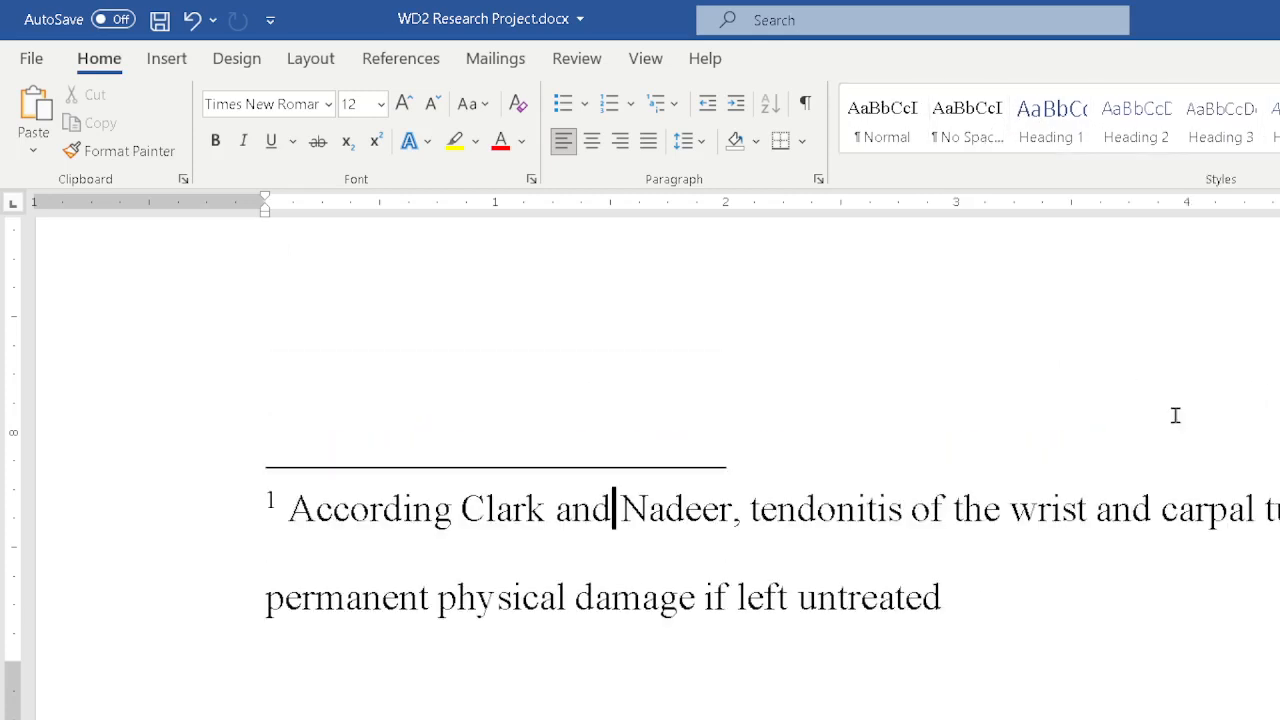
pyautogui.rightClick(816, 606)
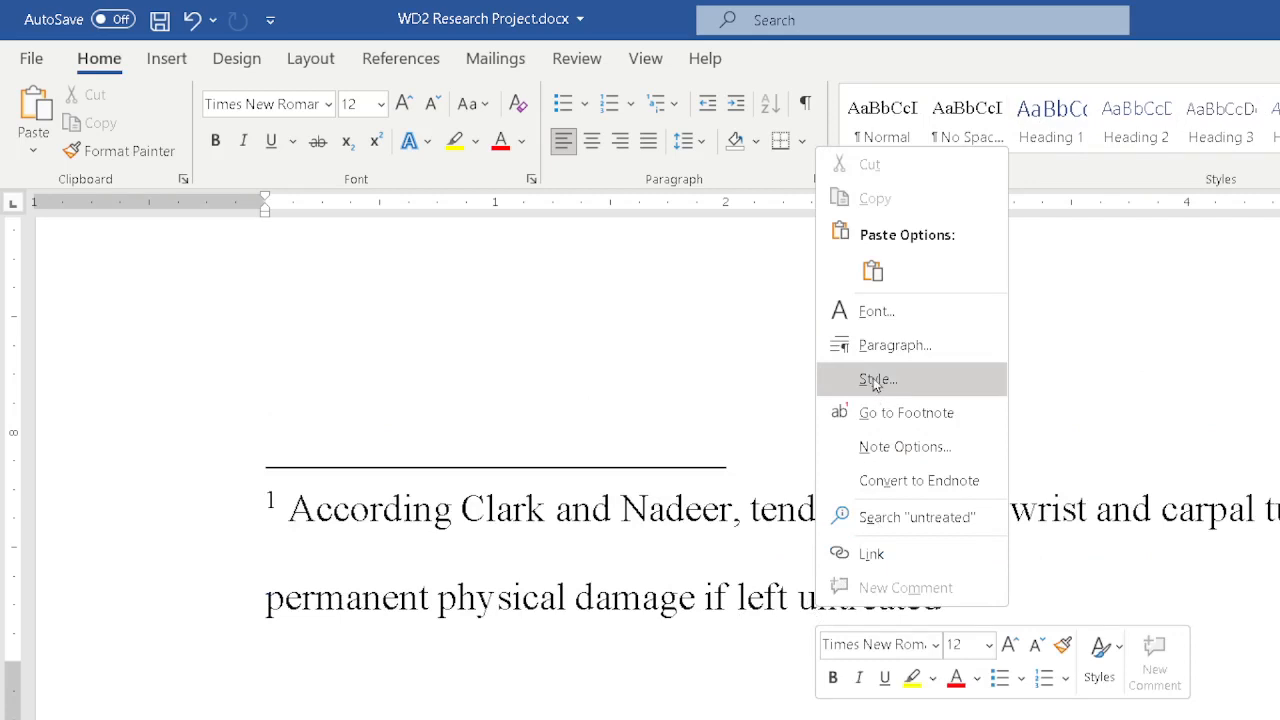
pyautogui.click(1074, 615)
pyautogui.click(968, 595)
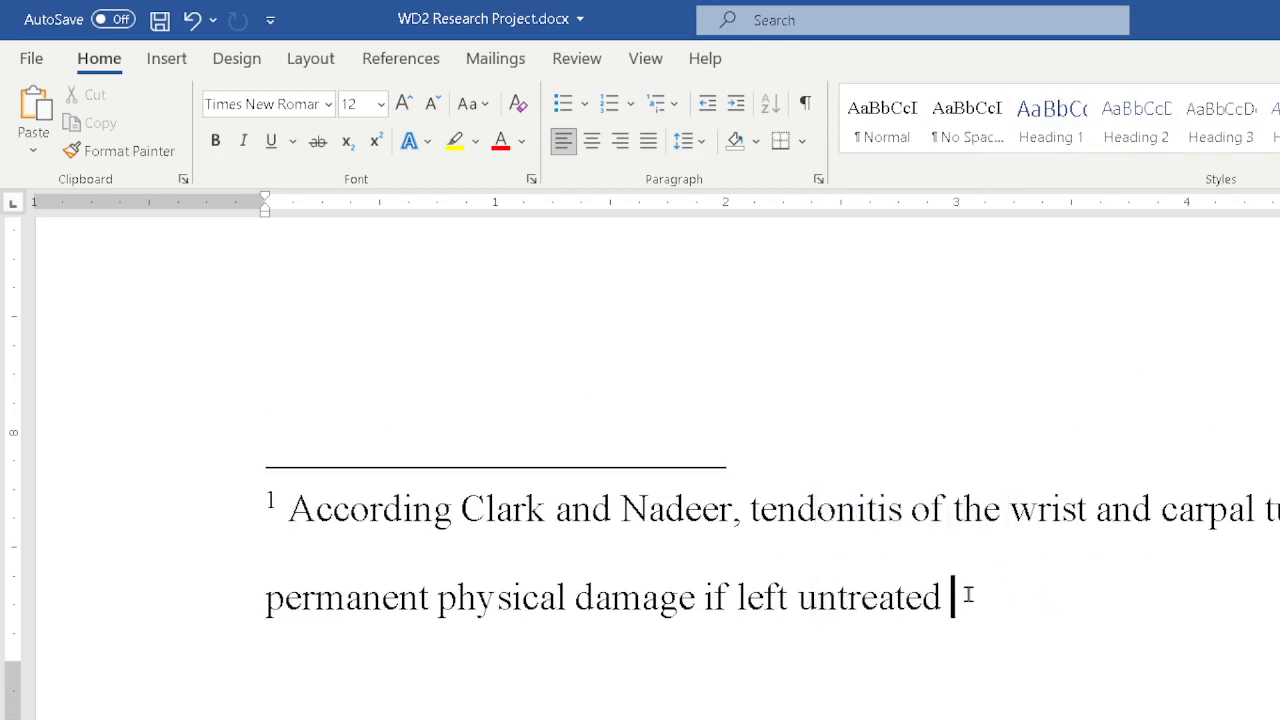
pyautogui.rightClick(912, 515)
pyautogui.click(970, 298)
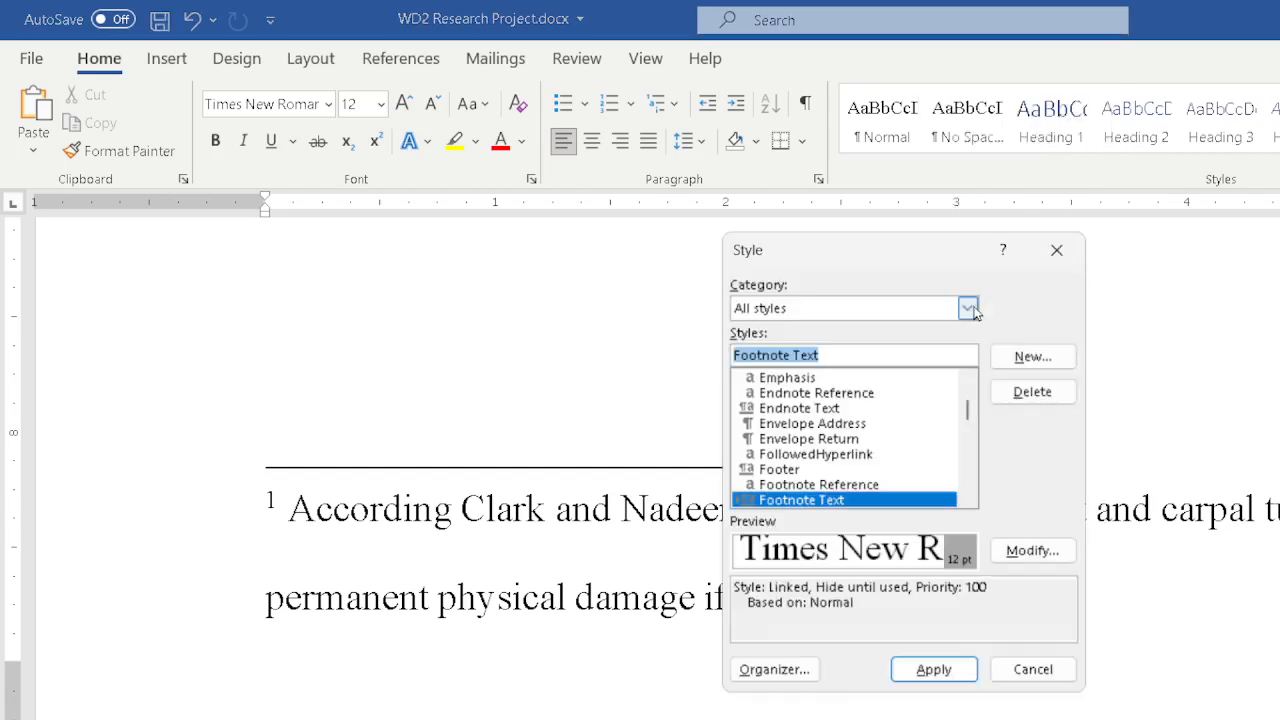
pyautogui.click(1025, 551)
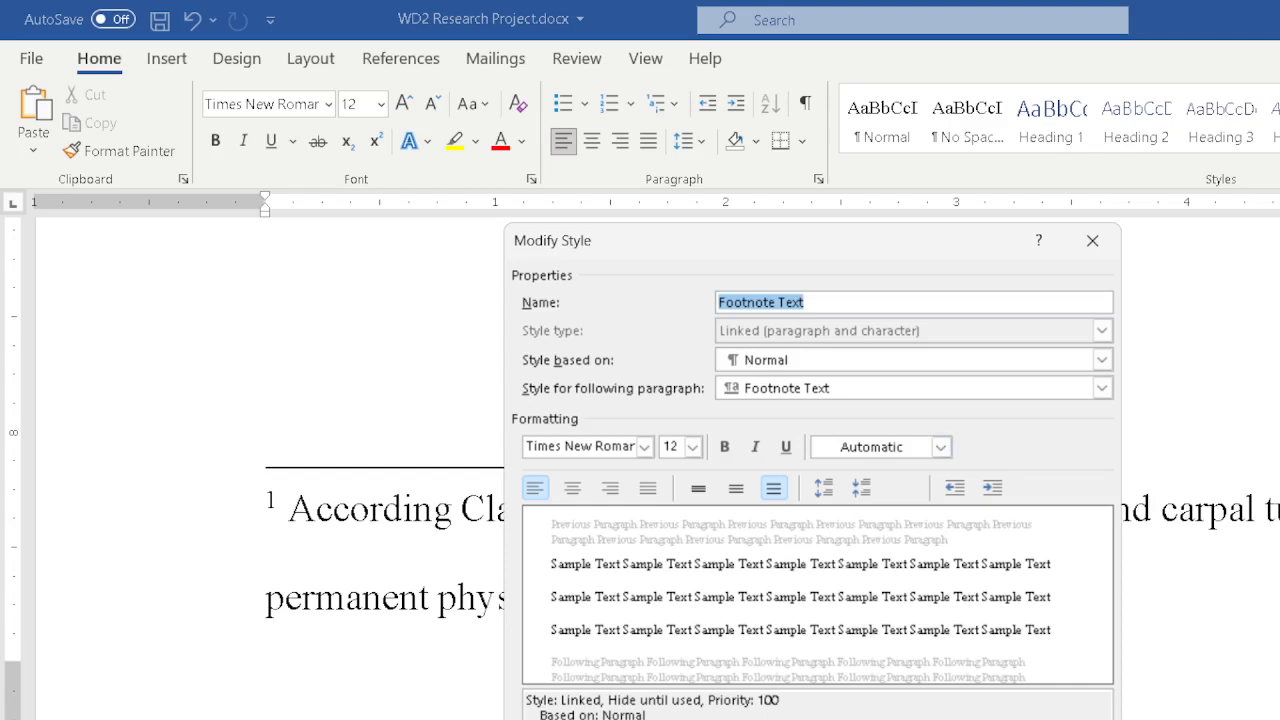
pyautogui.click(532, 719)
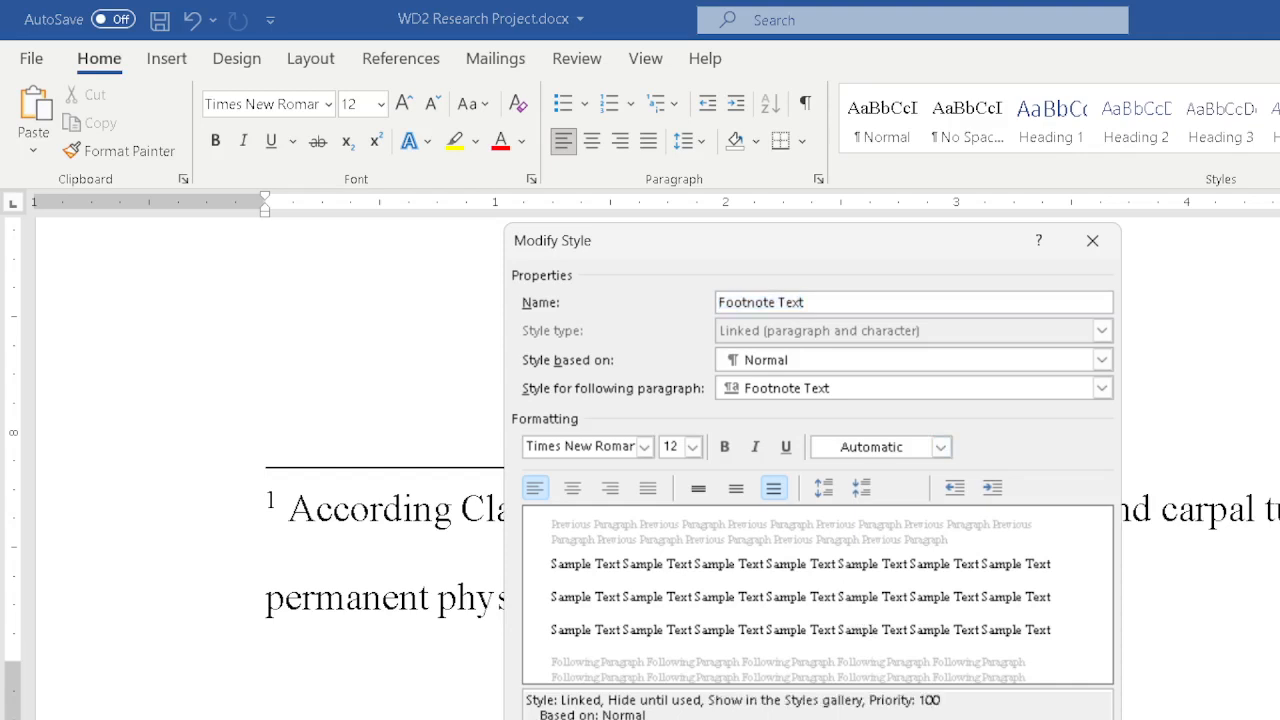
pyautogui.press('Return')
pyautogui.click(946, 677)
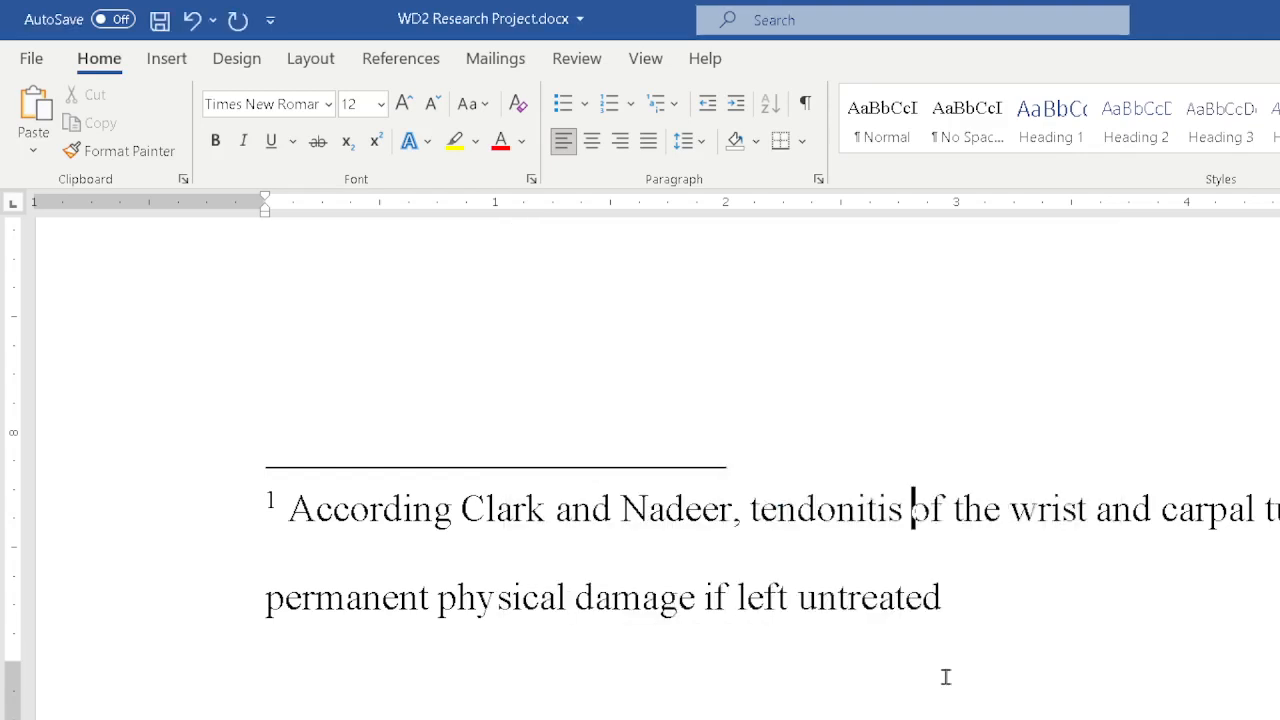
# Expand the Styles gallery to examine the styles it now lists, then return to the footnote.
pyautogui.click(1279, 147)
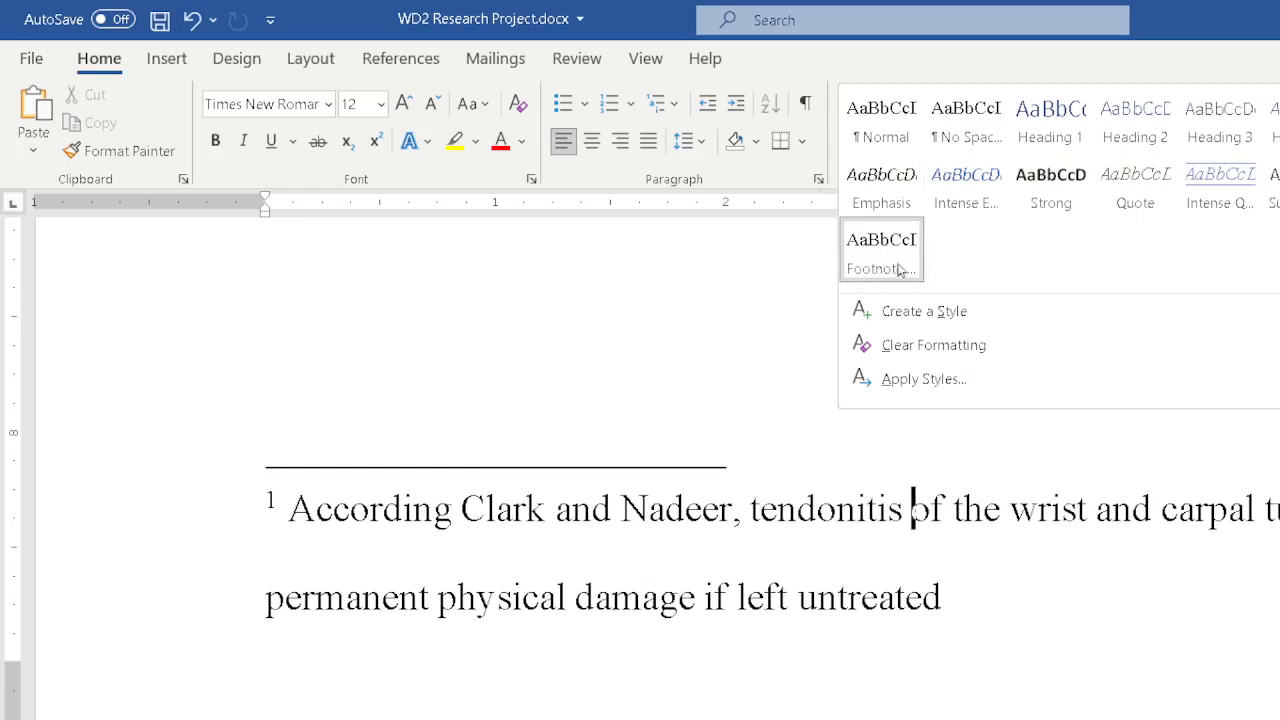
pyautogui.click(736, 316)
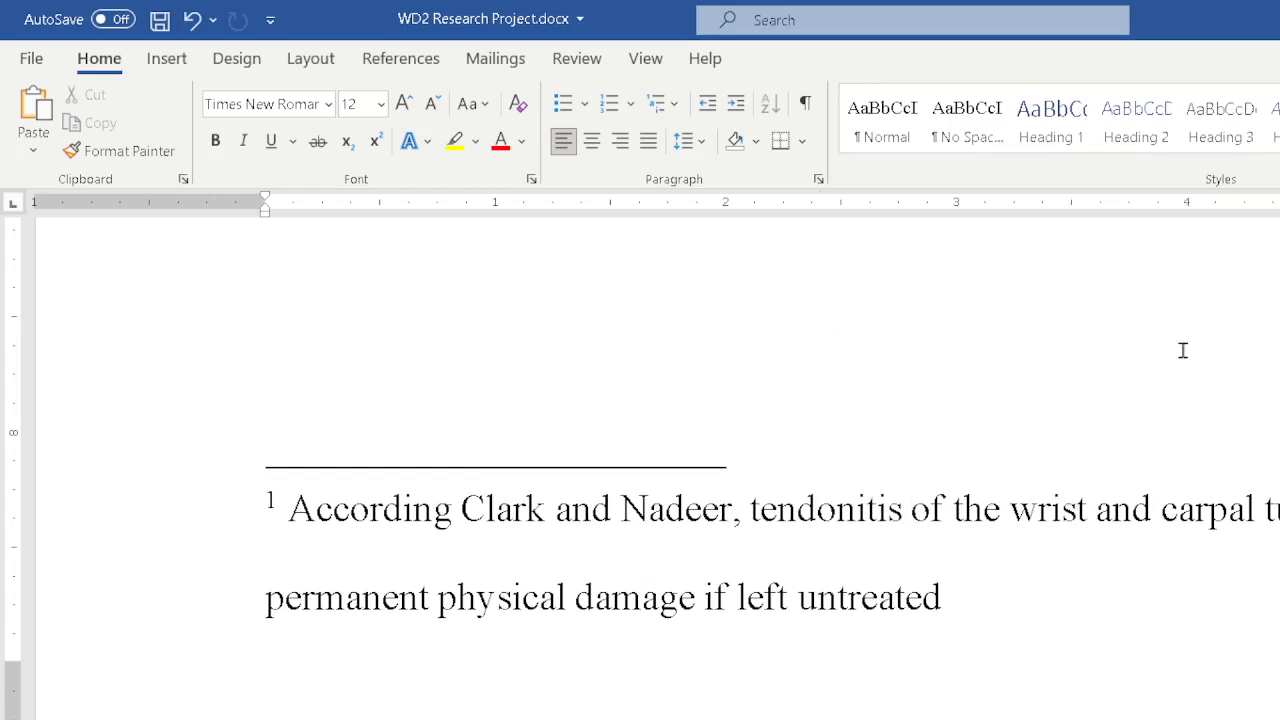
pyautogui.click(986, 597)
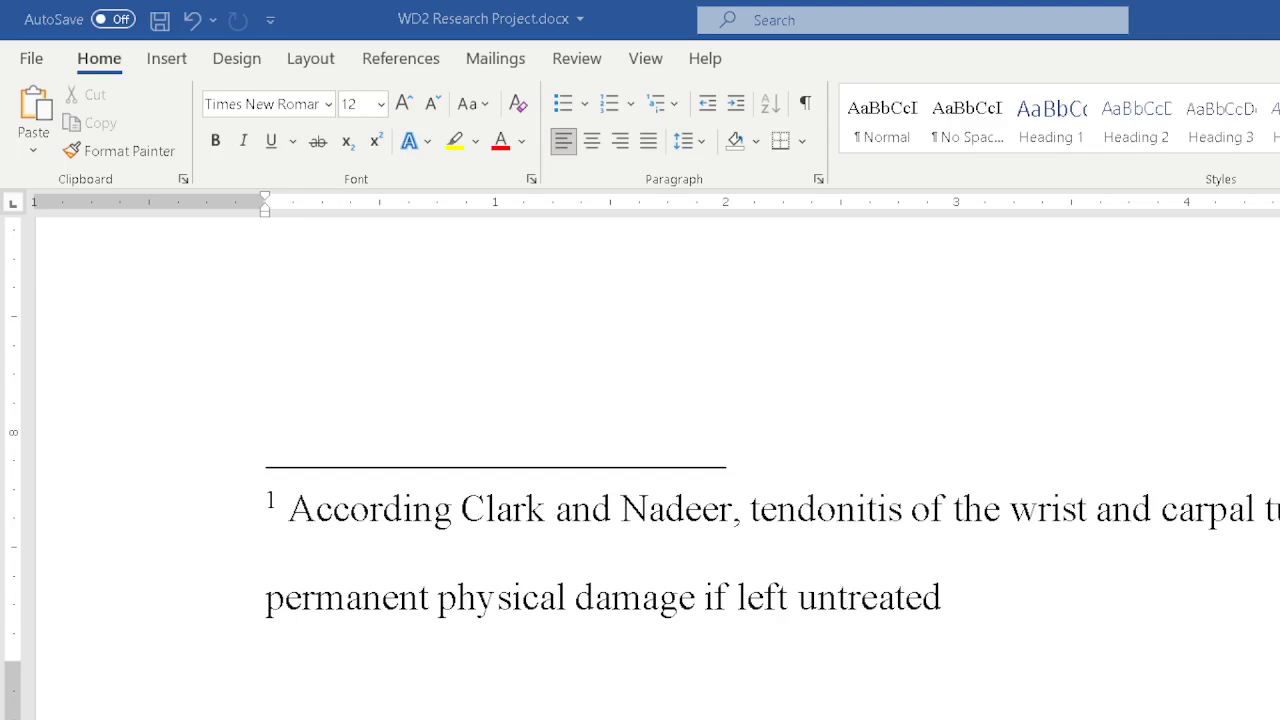
pyautogui.click(946, 597)
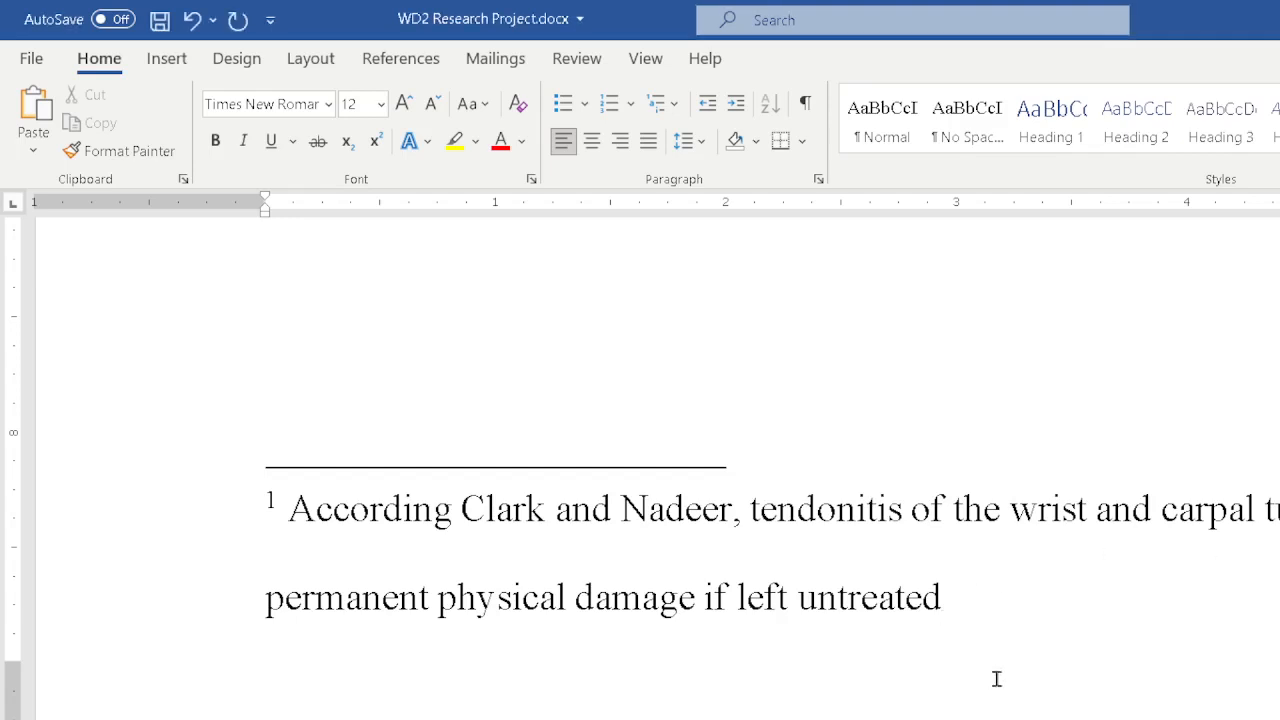
# Insert a new citation placeholder named Clark at the end of the footnote, add a closing period and save.
pyautogui.click(370, 64)
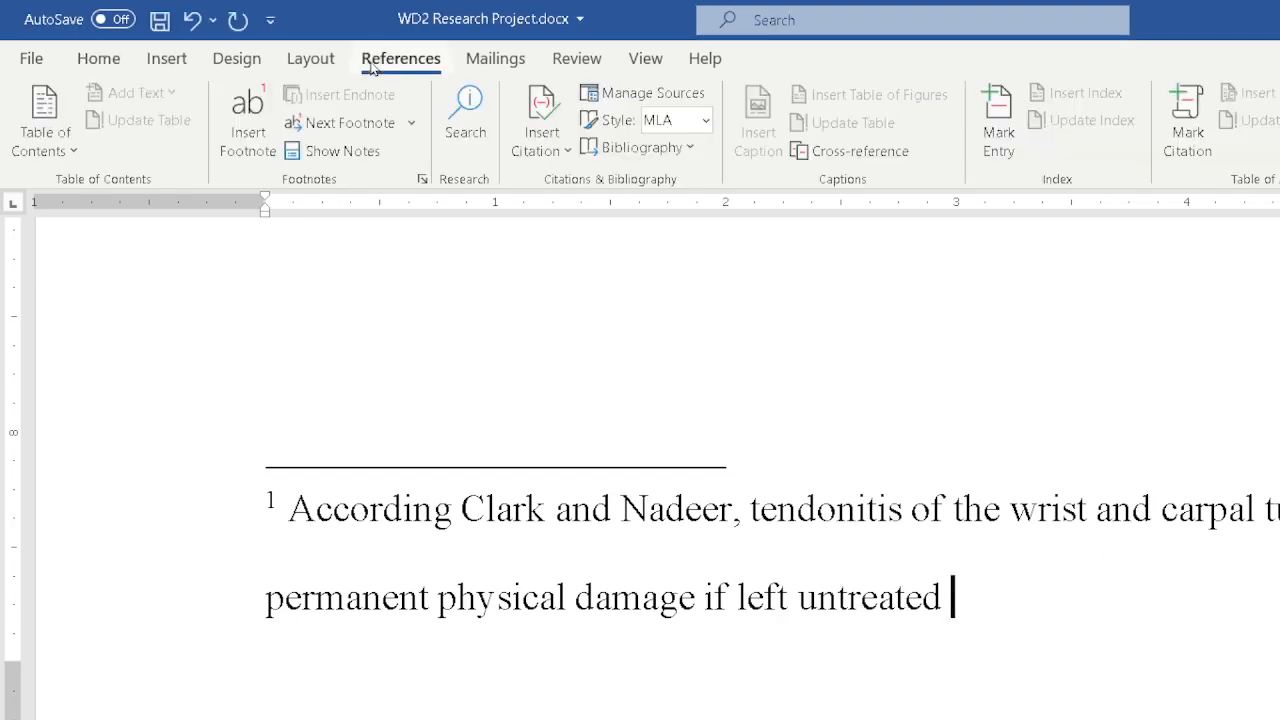
pyautogui.click(528, 140)
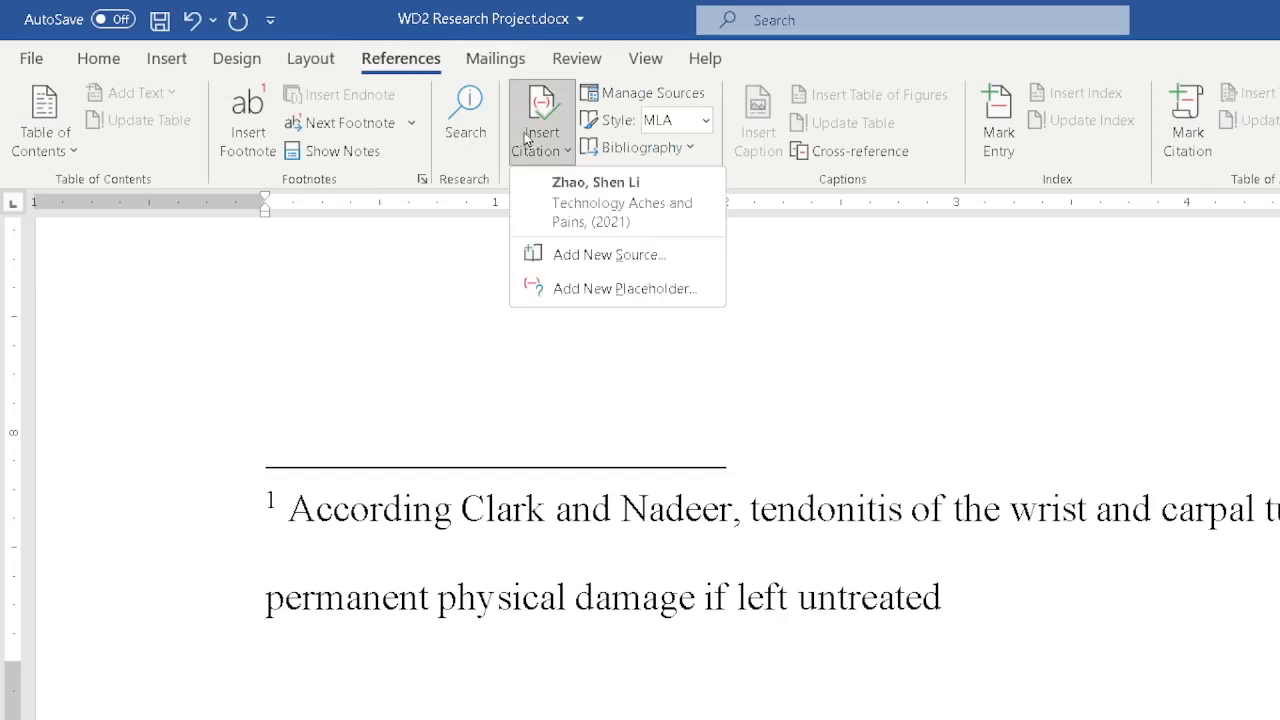
pyautogui.click(625, 289)
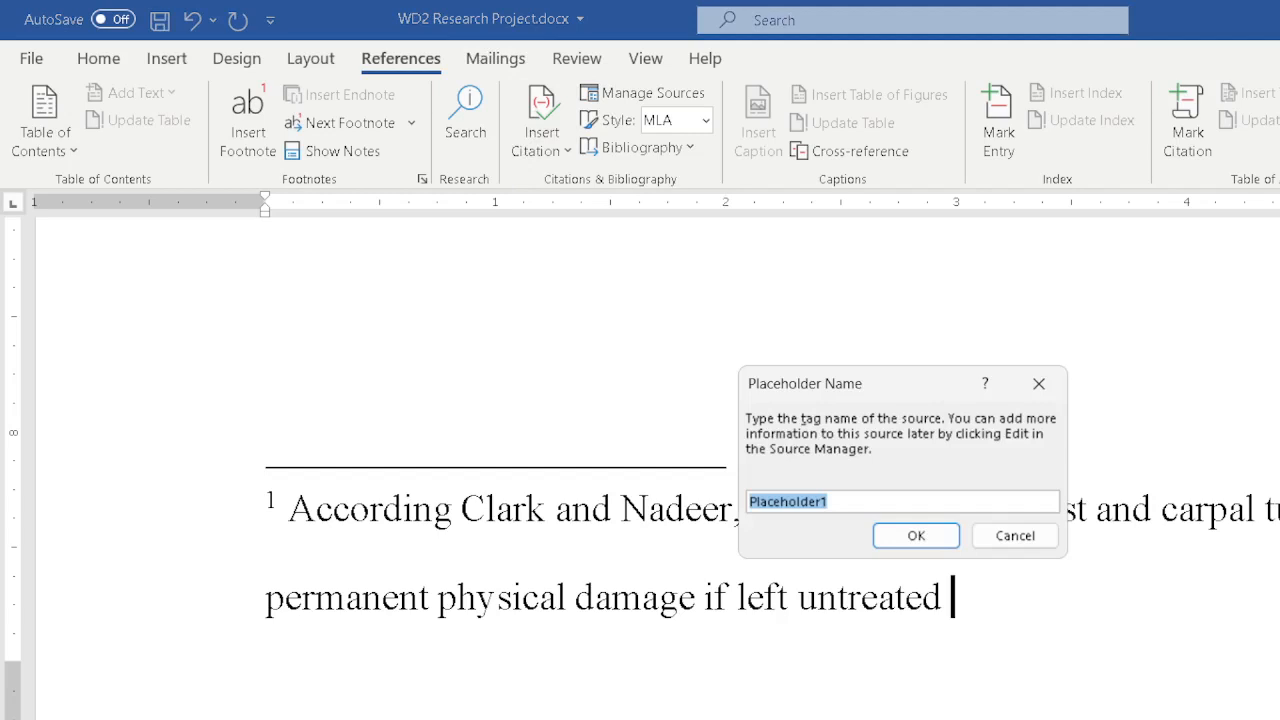
pyautogui.write('Clark')
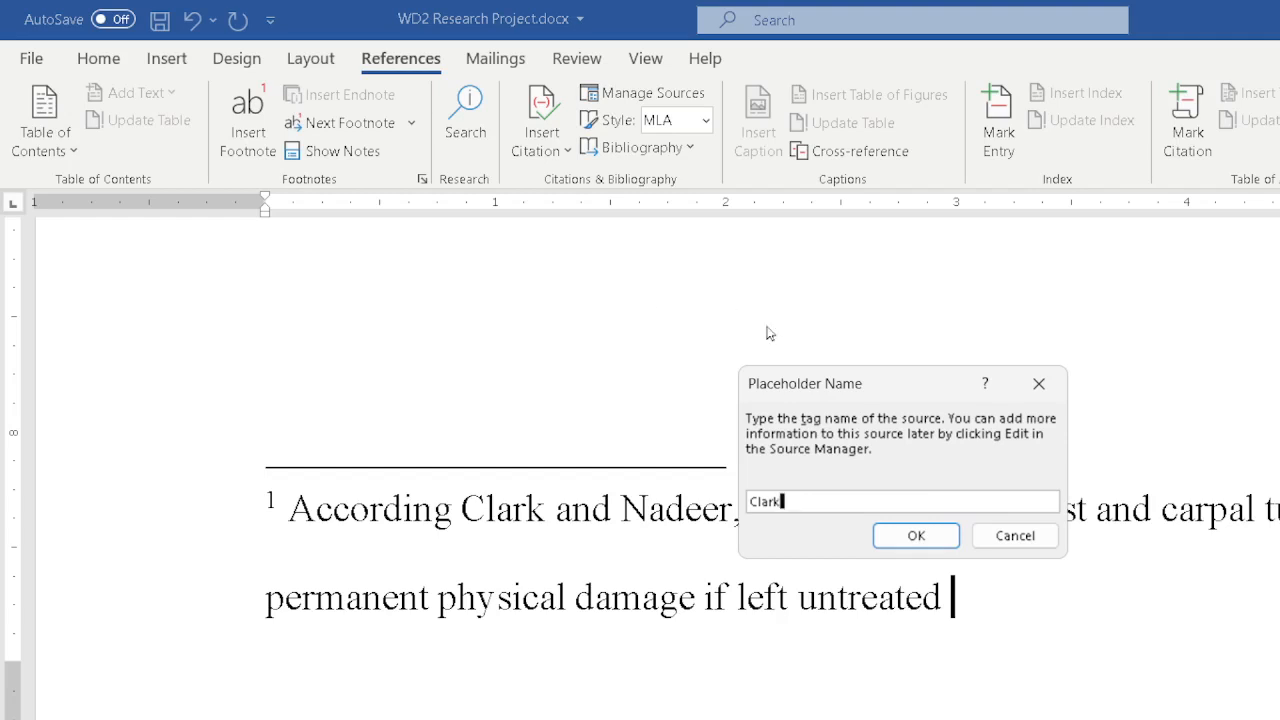
pyautogui.click(916, 537)
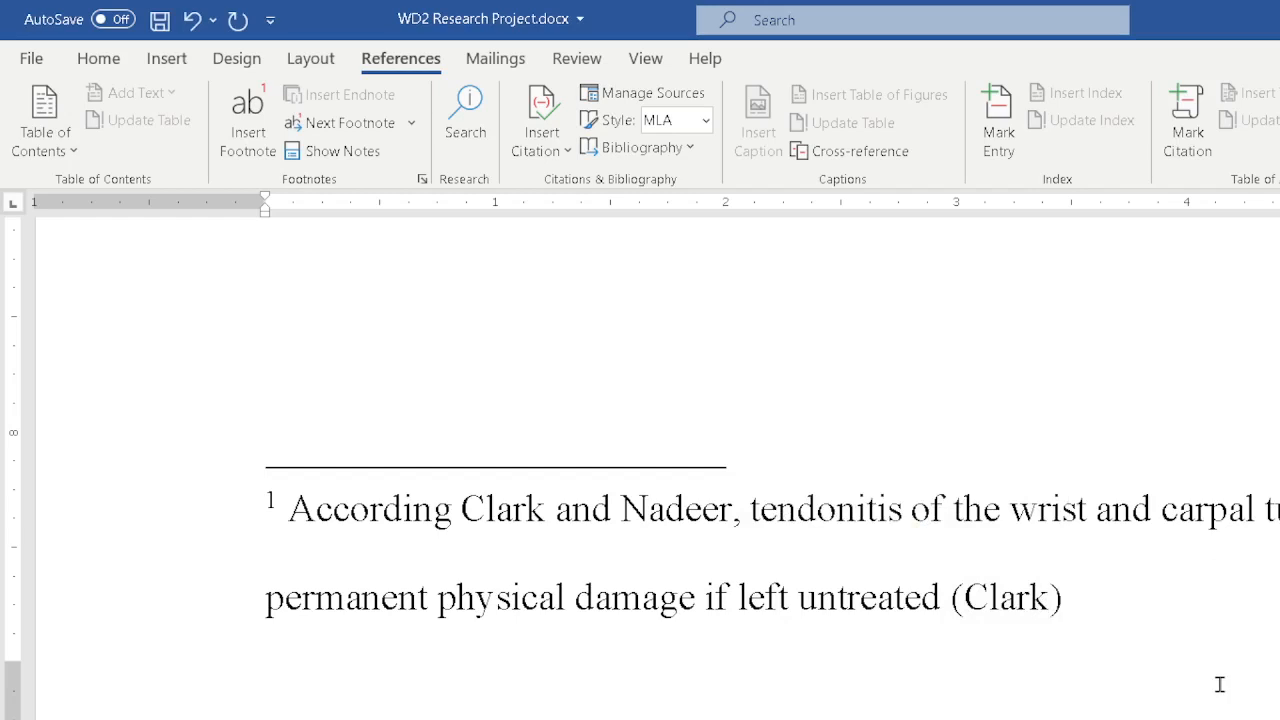
pyautogui.write('.')
pyautogui.hotkey('ctrl', 's')
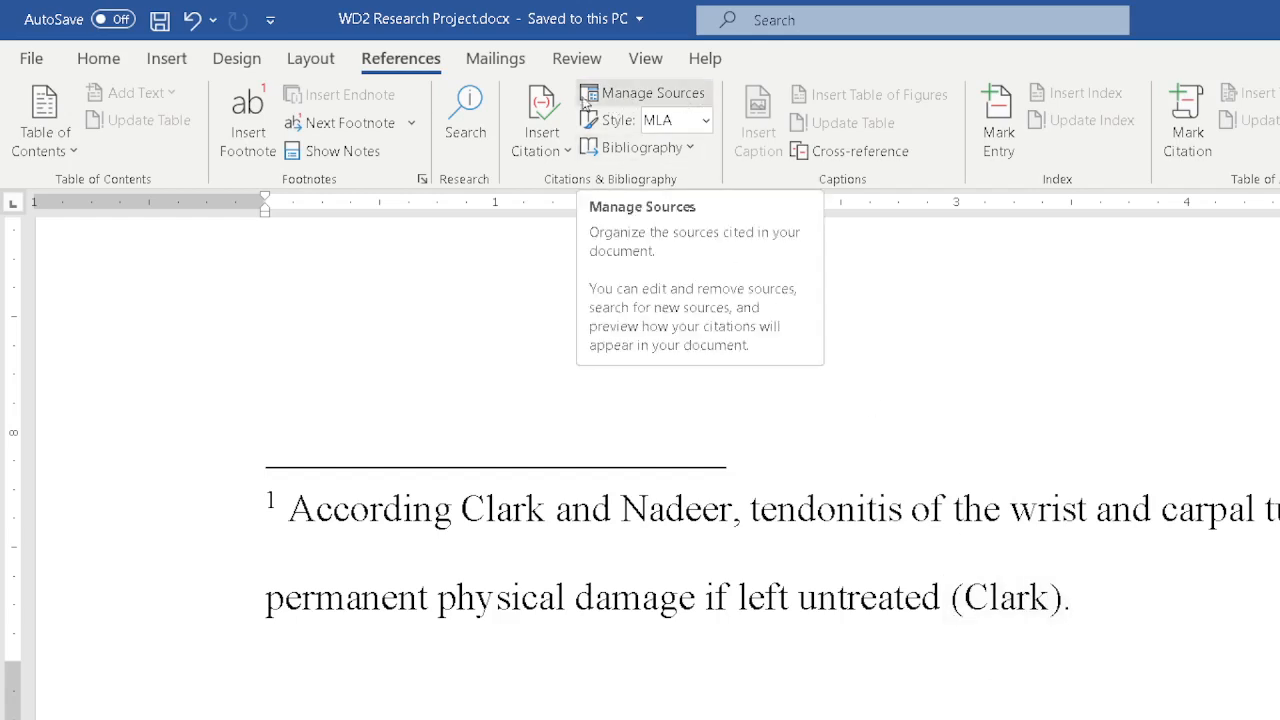
# Open the Source Manager and review the sources in the master list and the current list.
pyautogui.click(652, 93)
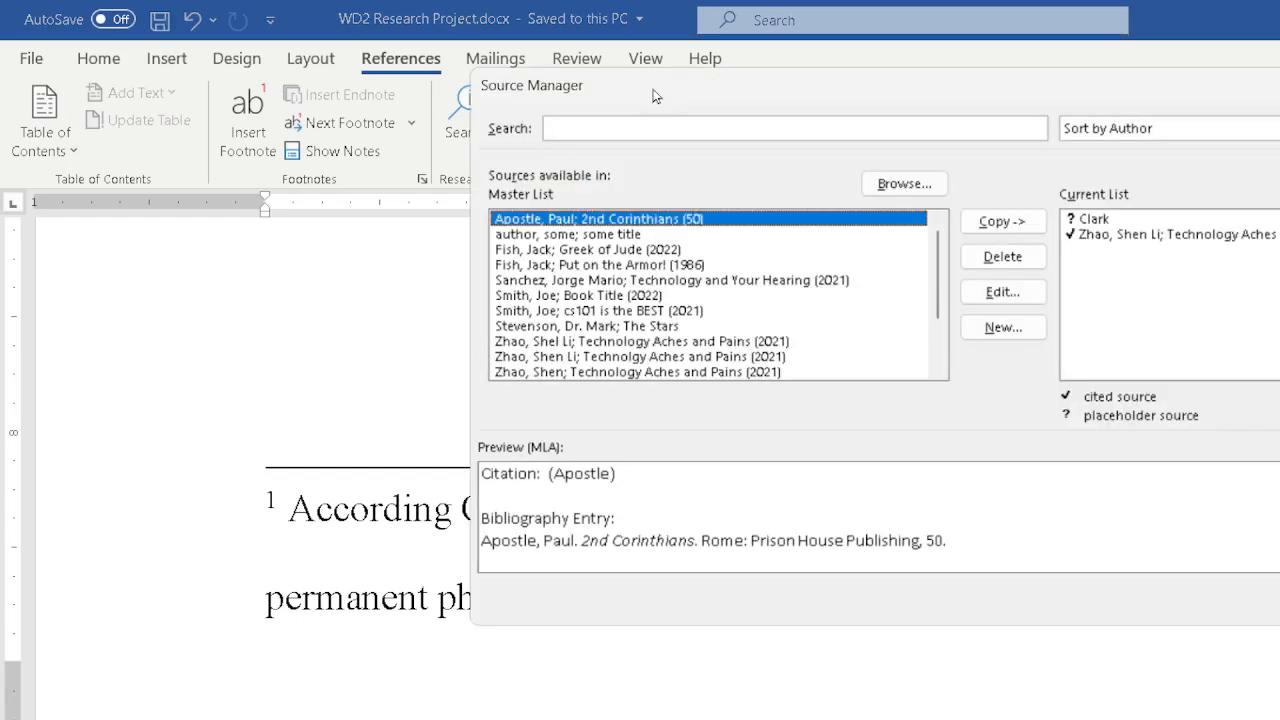
pyautogui.click(1080, 220)
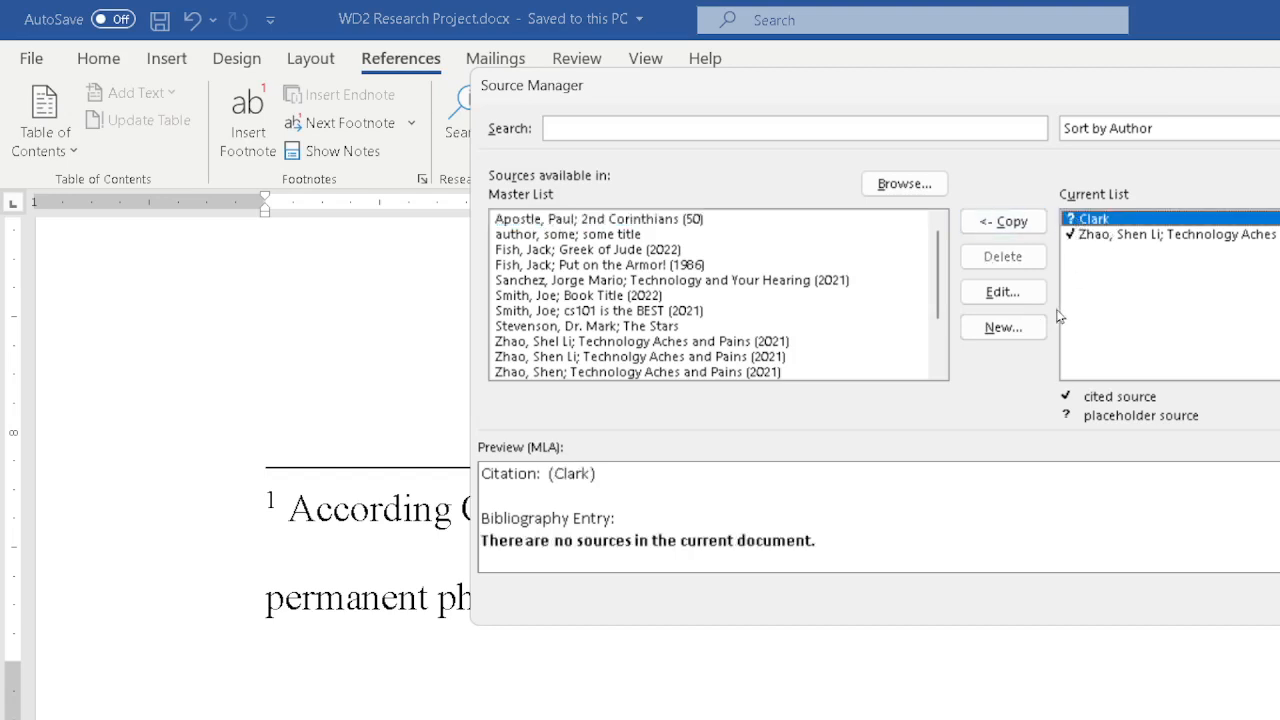
pyautogui.click(1003, 292)
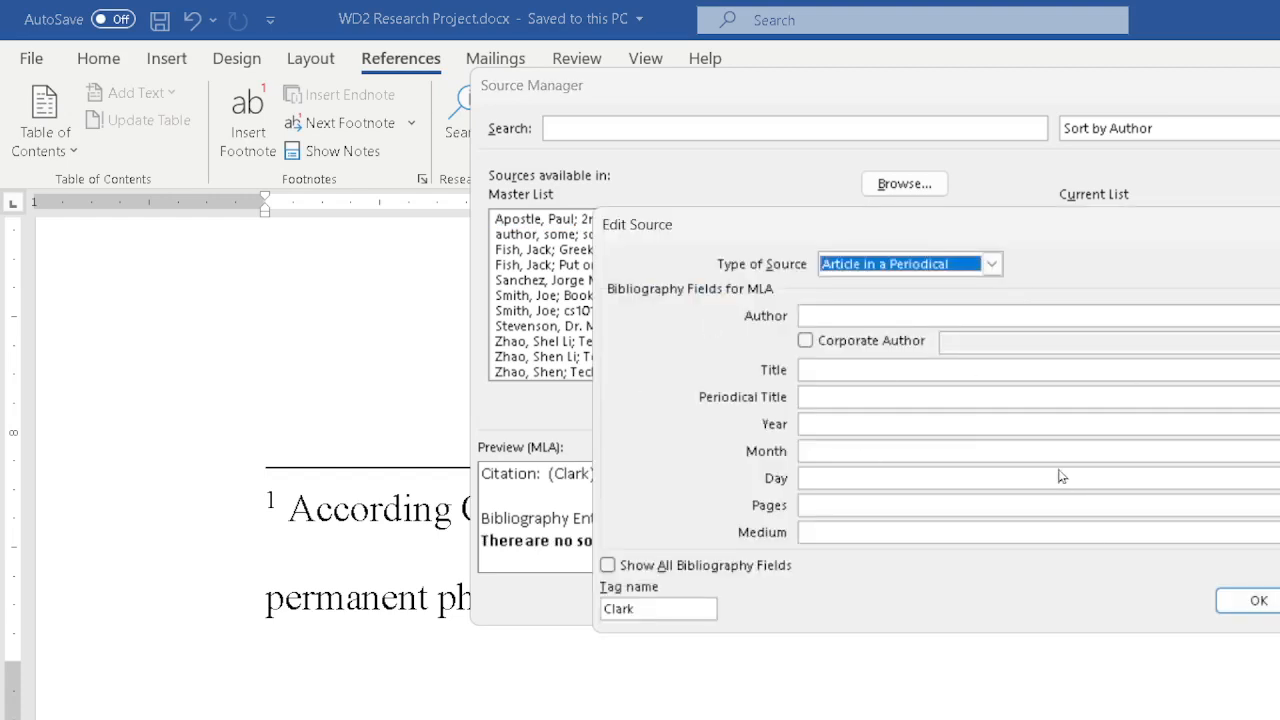
pyautogui.press('Escape')
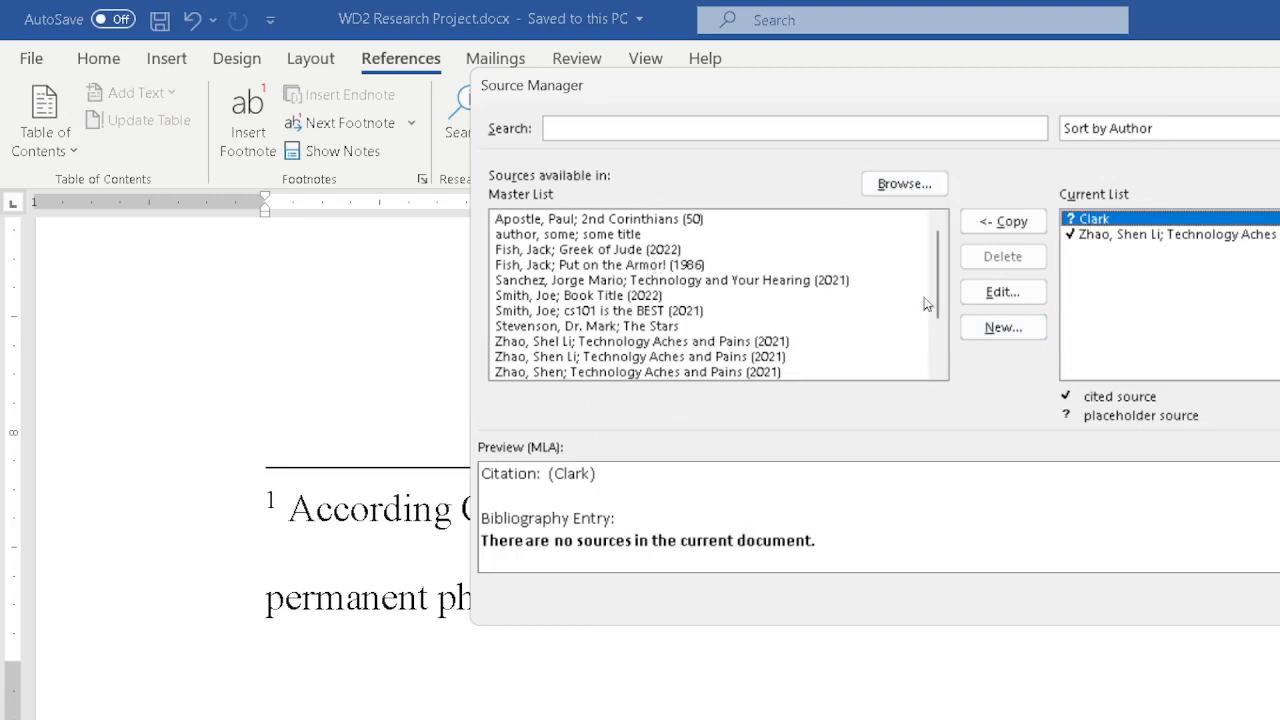
pyautogui.moveTo(934, 269); pyautogui.dragTo(948, 318)
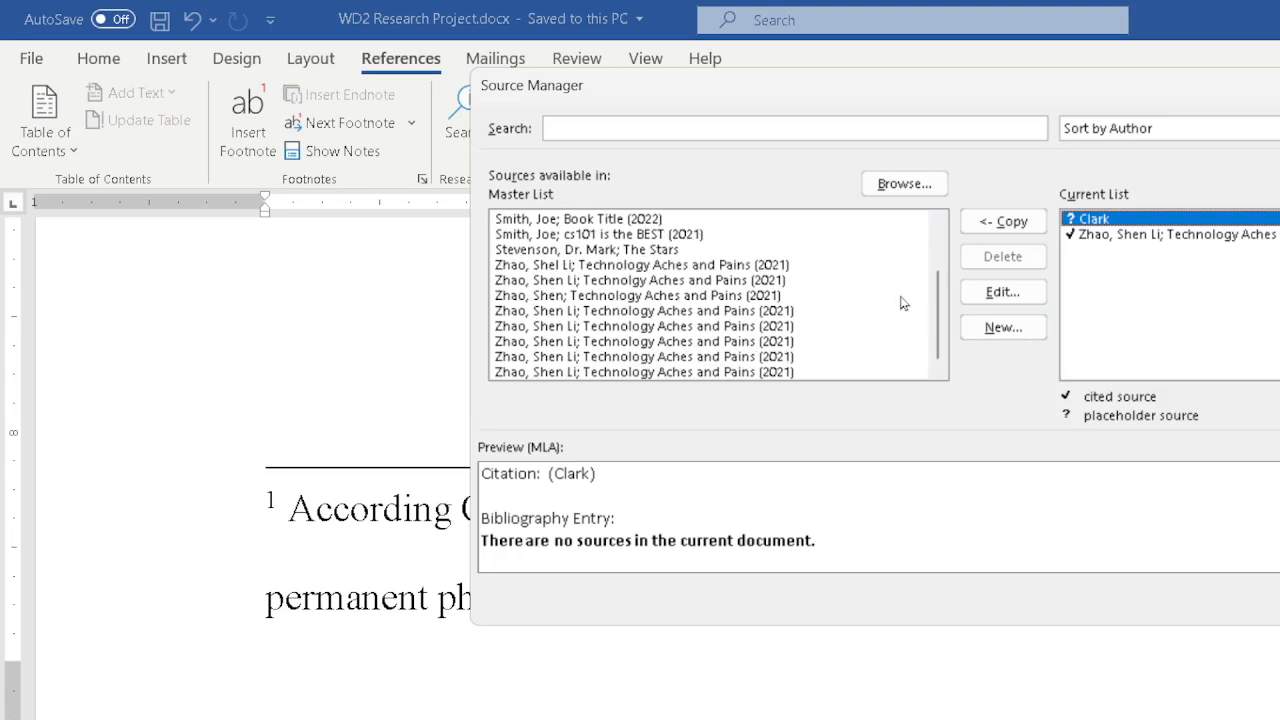
pyautogui.scroll(1, 936, 317)
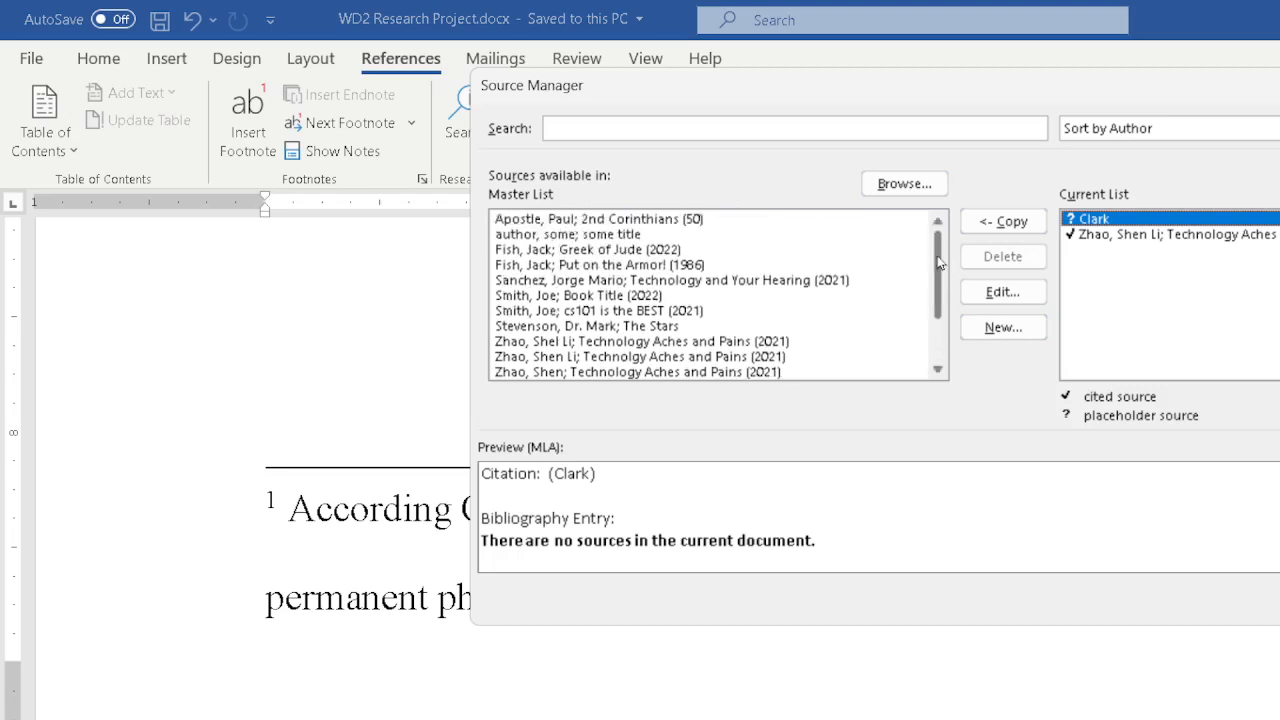
pyautogui.moveTo(940, 262)
pyautogui.mouseDown()
pyautogui.moveTo(945, 318)
pyautogui.moveTo(939, 260)
pyautogui.mouseUp()
pyautogui.click(569, 250)
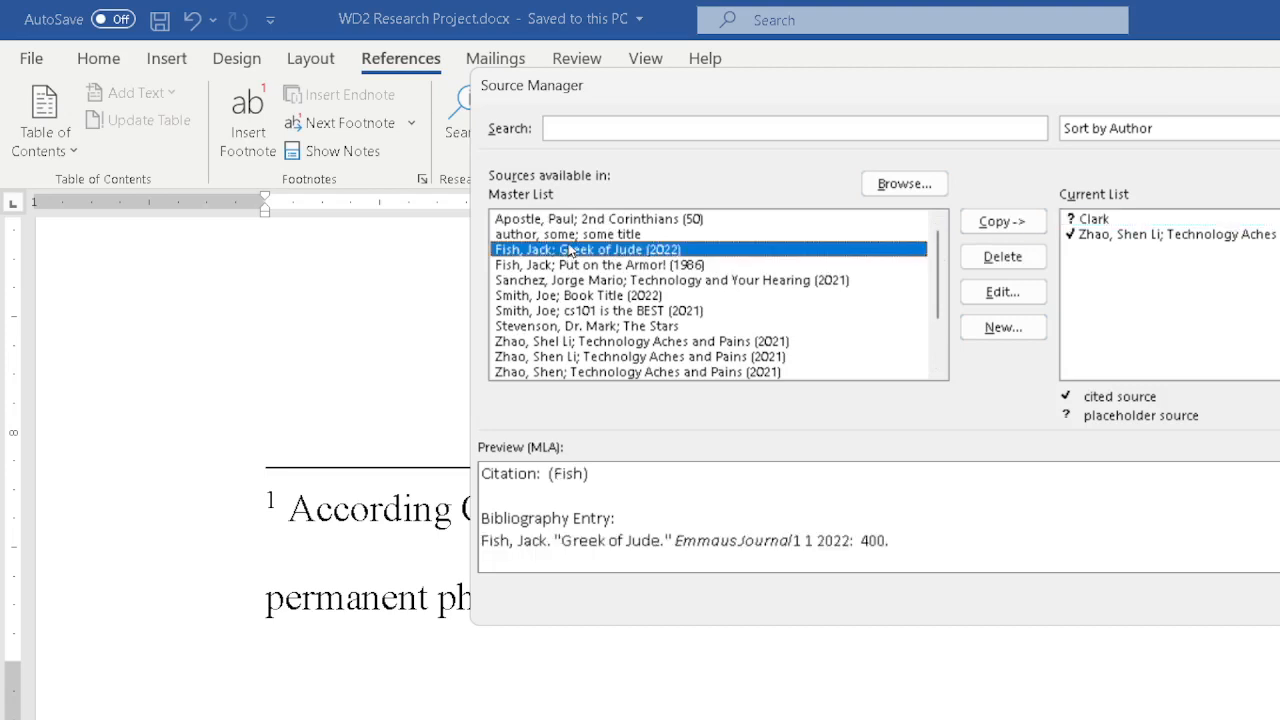
pyautogui.click(598, 296)
pyautogui.click(601, 327)
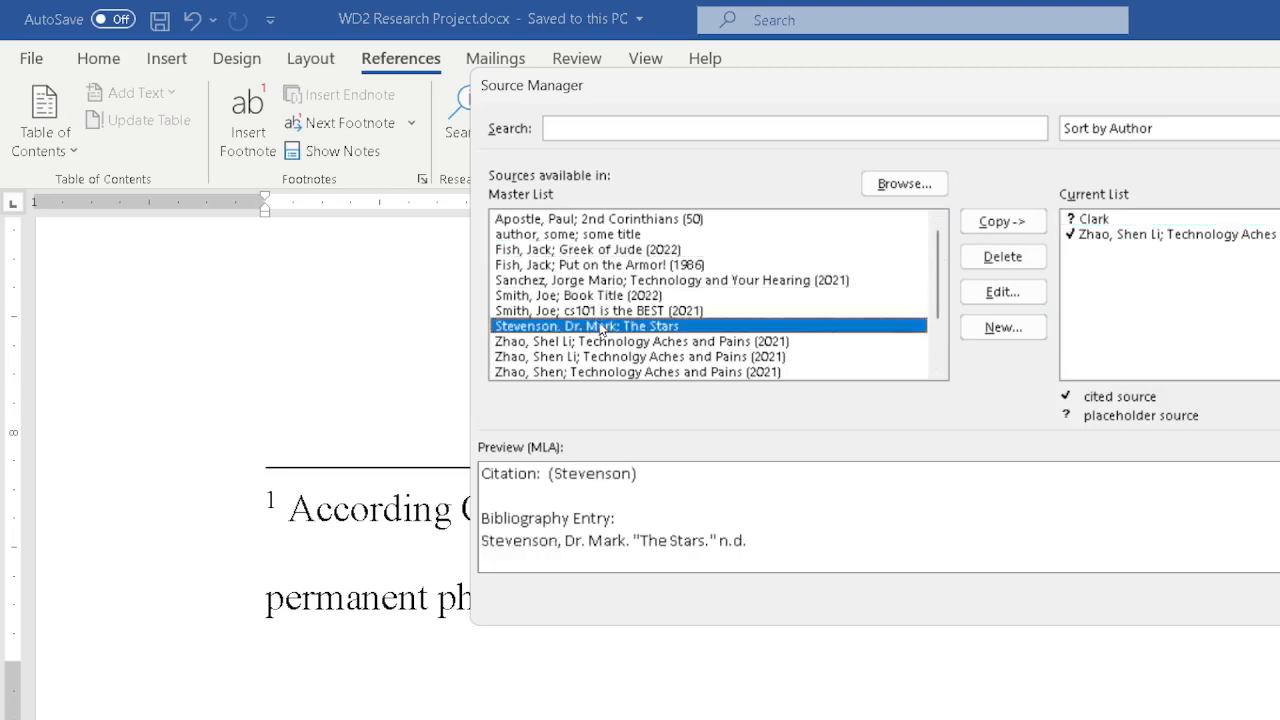
pyautogui.click(604, 341)
pyautogui.click(608, 358)
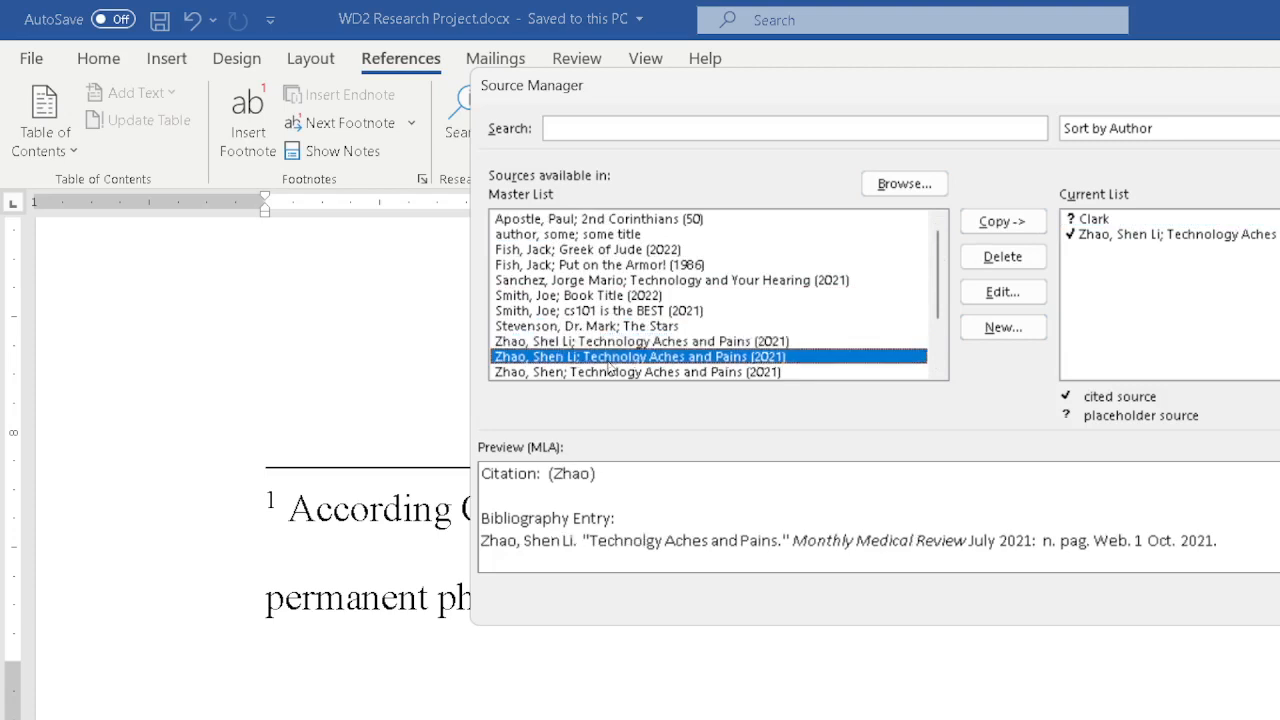
pyautogui.moveTo(937, 282)
pyautogui.mouseDown()
pyautogui.moveTo(940, 320)
pyautogui.moveTo(941, 285)
pyautogui.mouseUp()
pyautogui.click(626, 236)
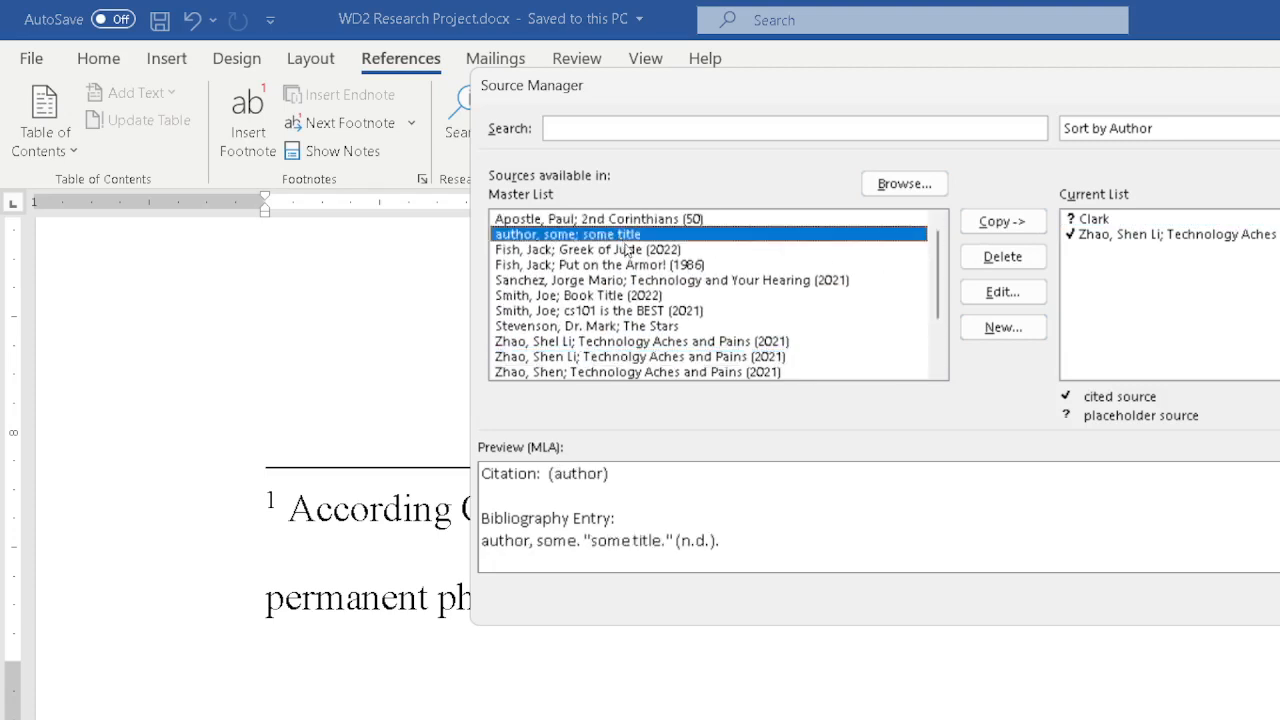
pyautogui.click(622, 266)
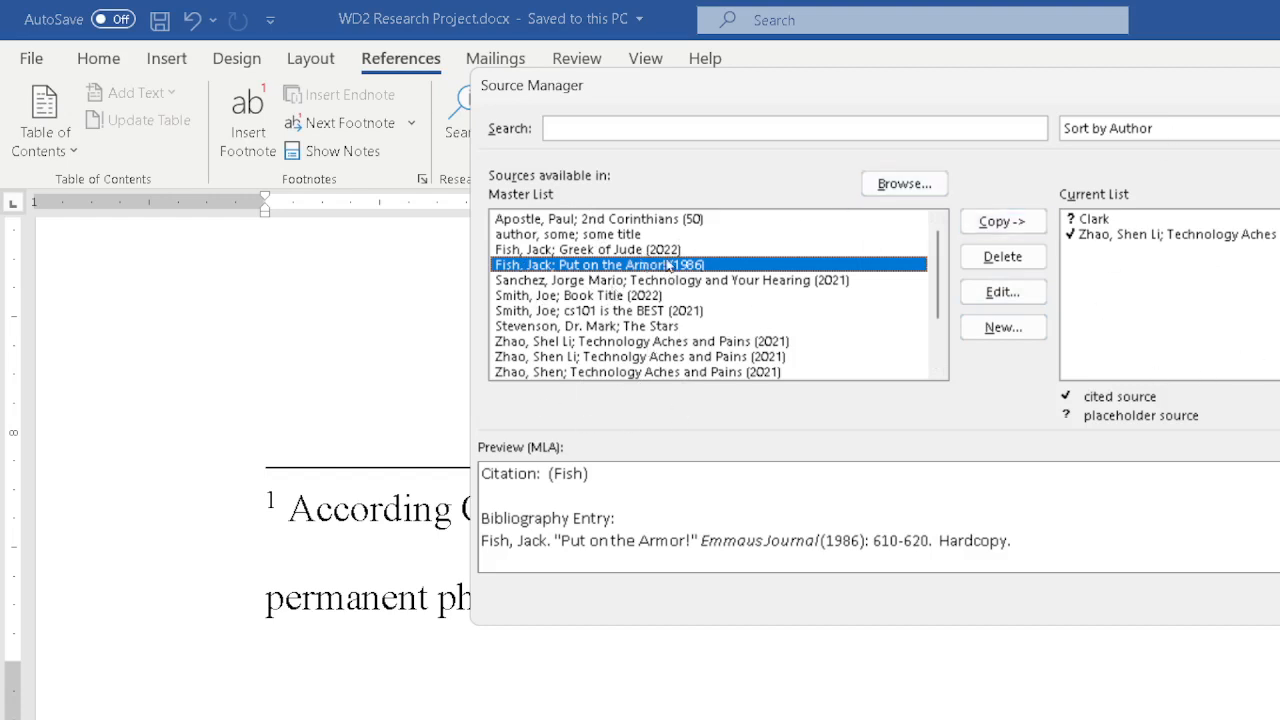
pyautogui.moveTo(938, 255)
pyautogui.mouseDown()
pyautogui.moveTo(938, 342)
pyautogui.moveTo(938, 250)
pyautogui.mouseUp()
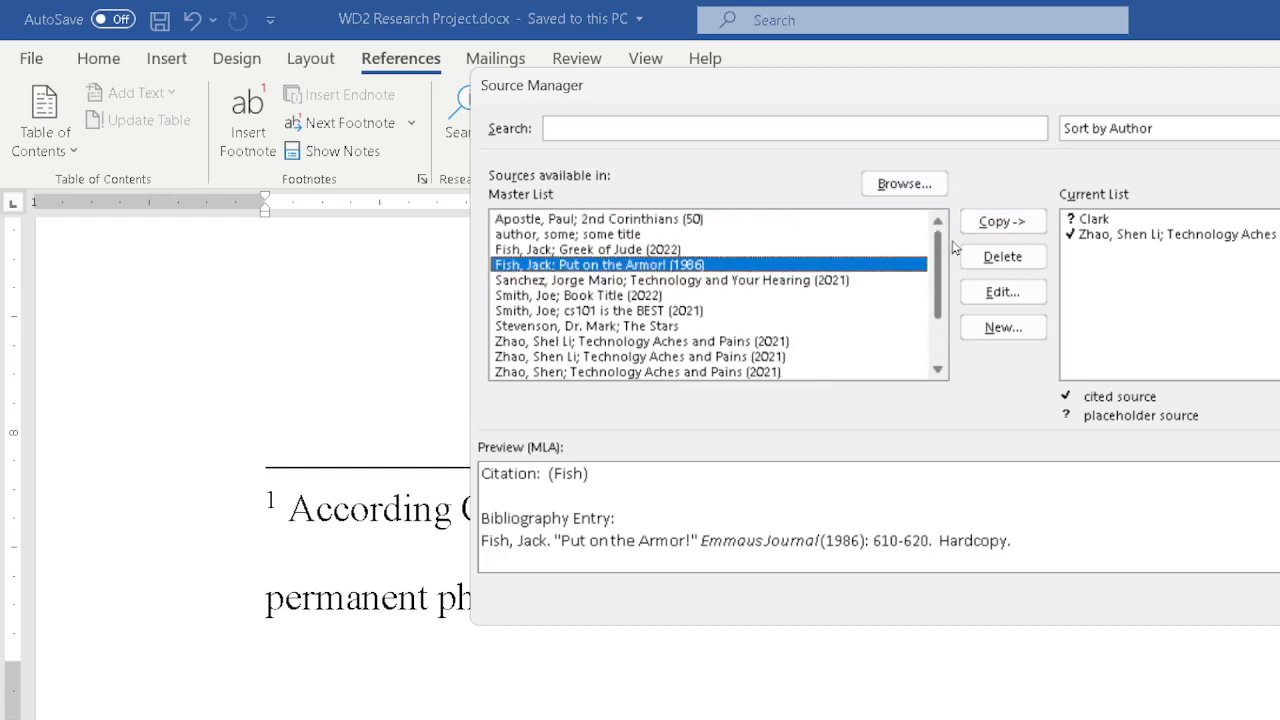
pyautogui.click(605, 219)
pyautogui.click(610, 295)
pyautogui.click(620, 326)
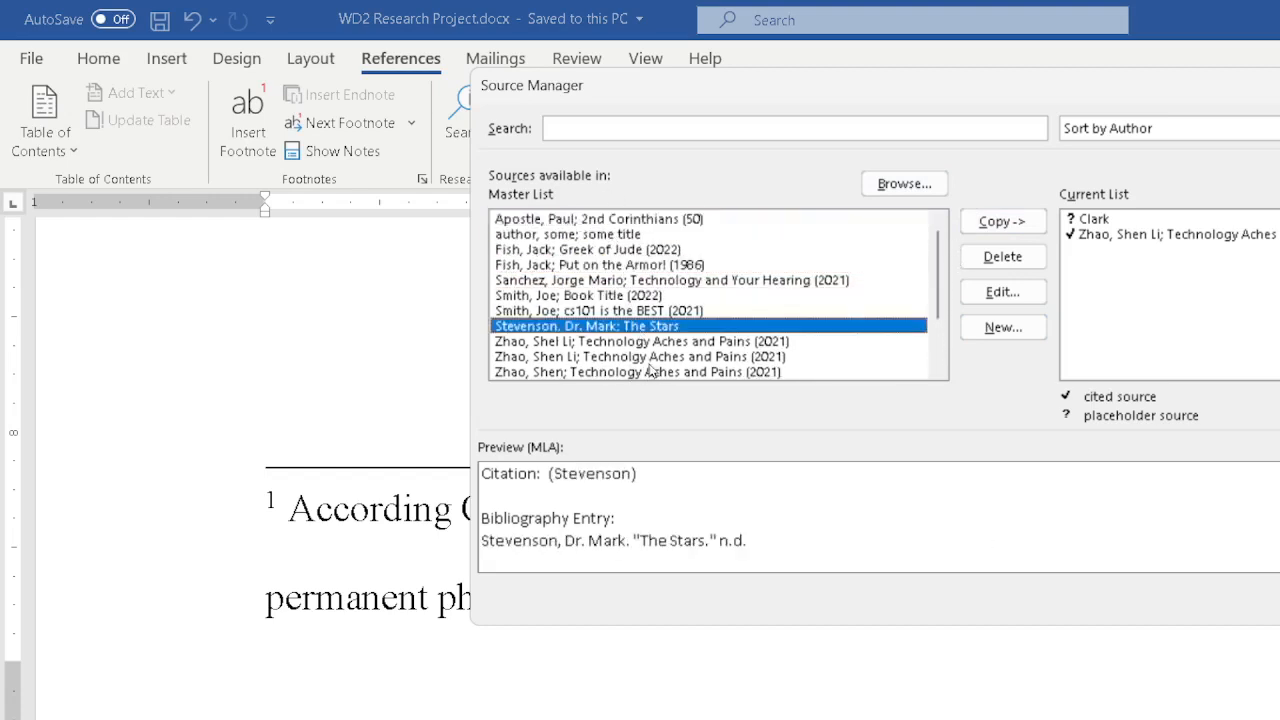
pyautogui.click(649, 358)
pyautogui.moveTo(936, 245)
pyautogui.mouseDown()
pyautogui.moveTo(928, 313)
pyautogui.moveTo(932, 242)
pyautogui.mouseUp()
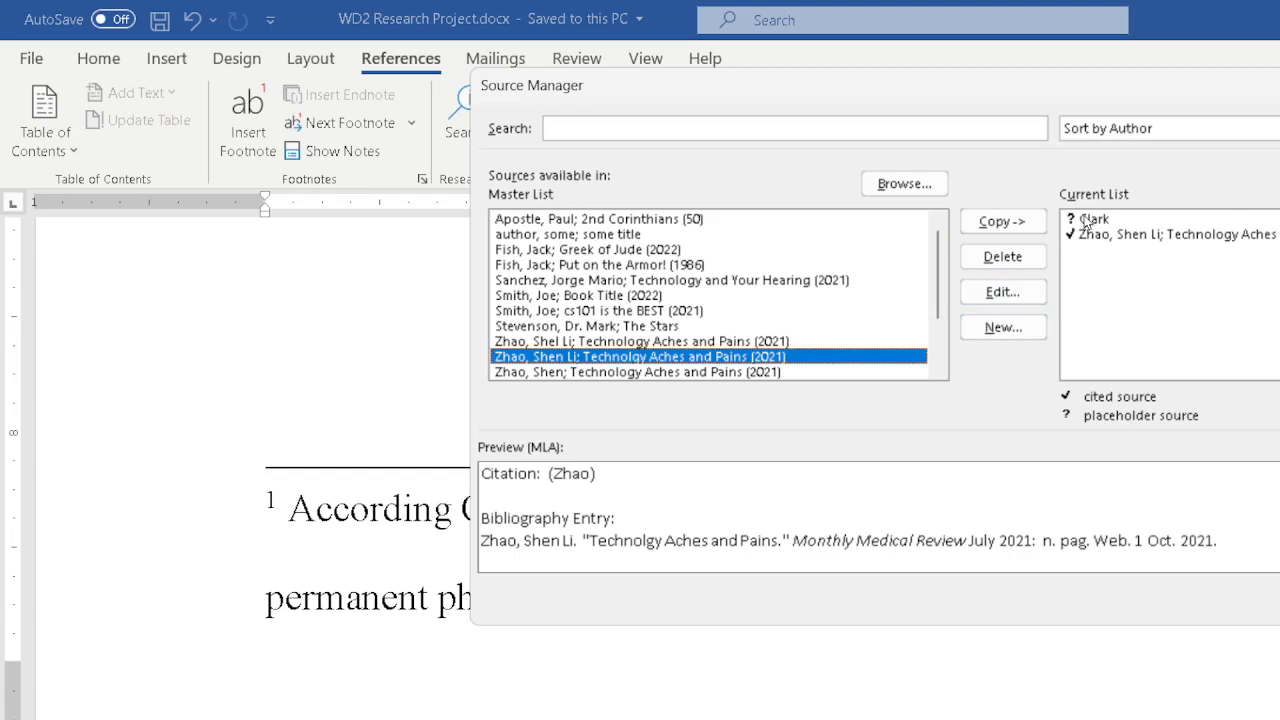
pyautogui.press('Escape')
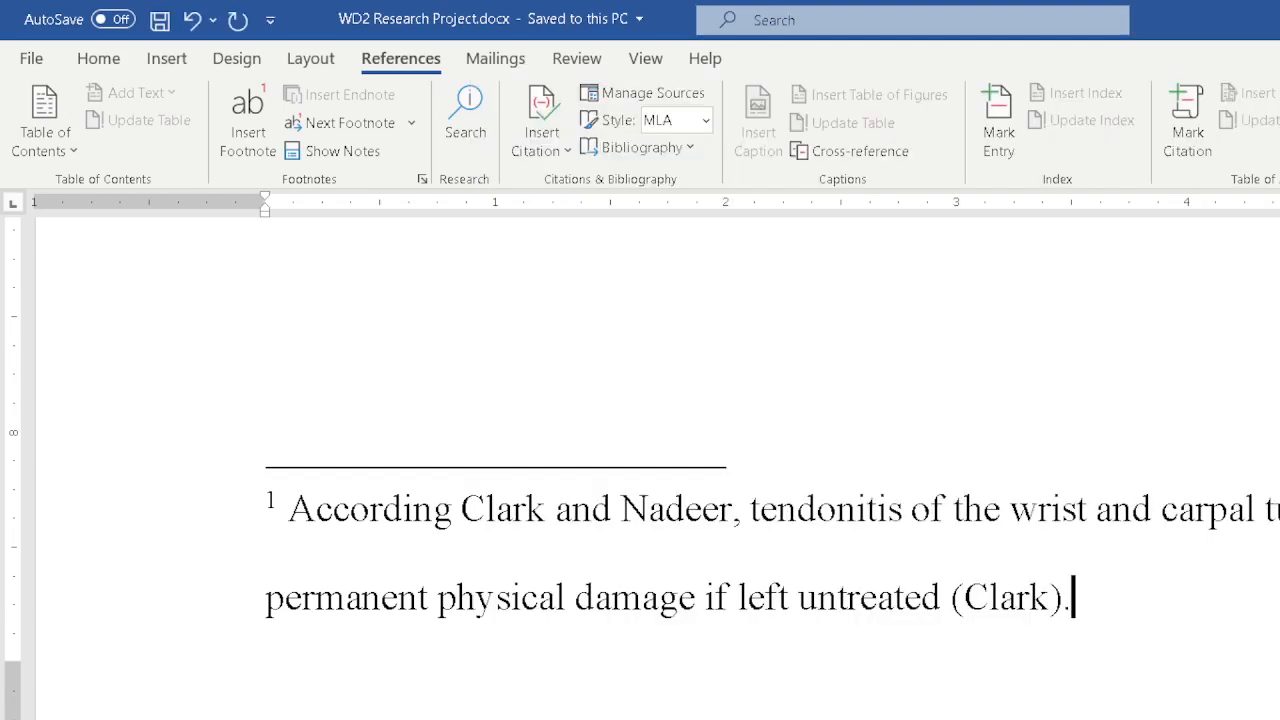
# Edit the source of the Clark citation and set its type of source to Web site.
pyautogui.click(1044, 606)
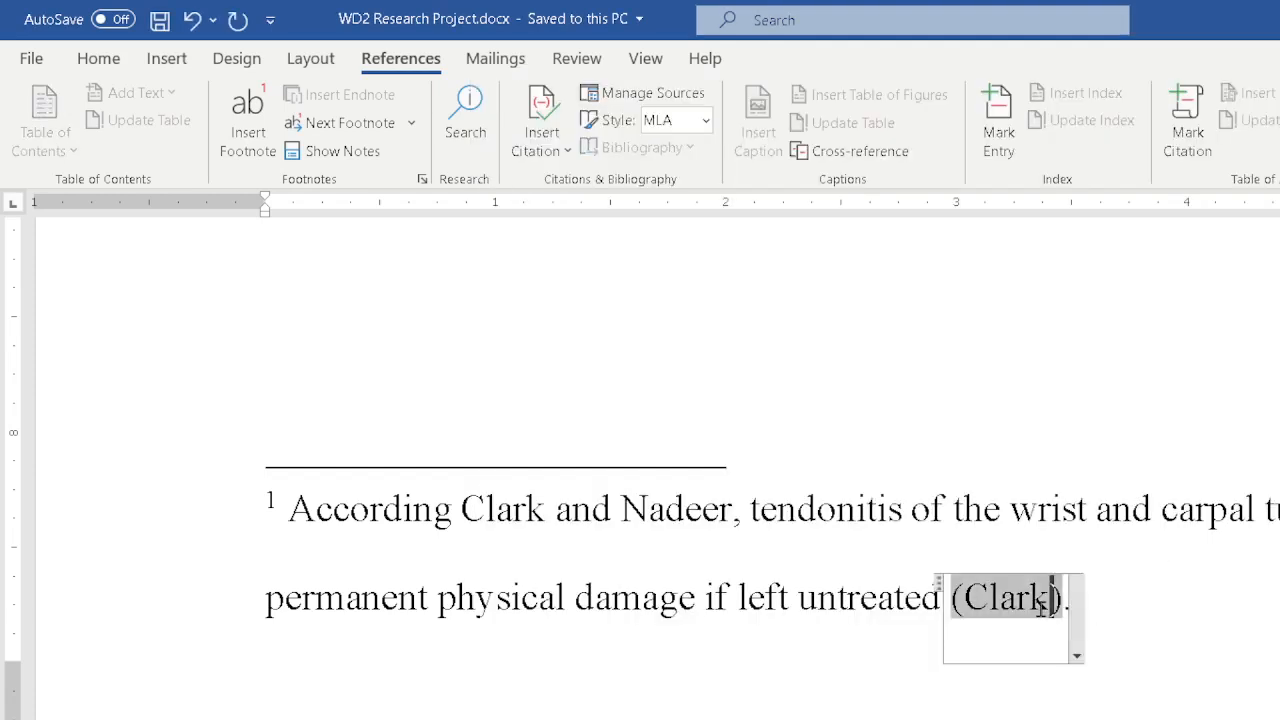
pyautogui.click(1077, 656)
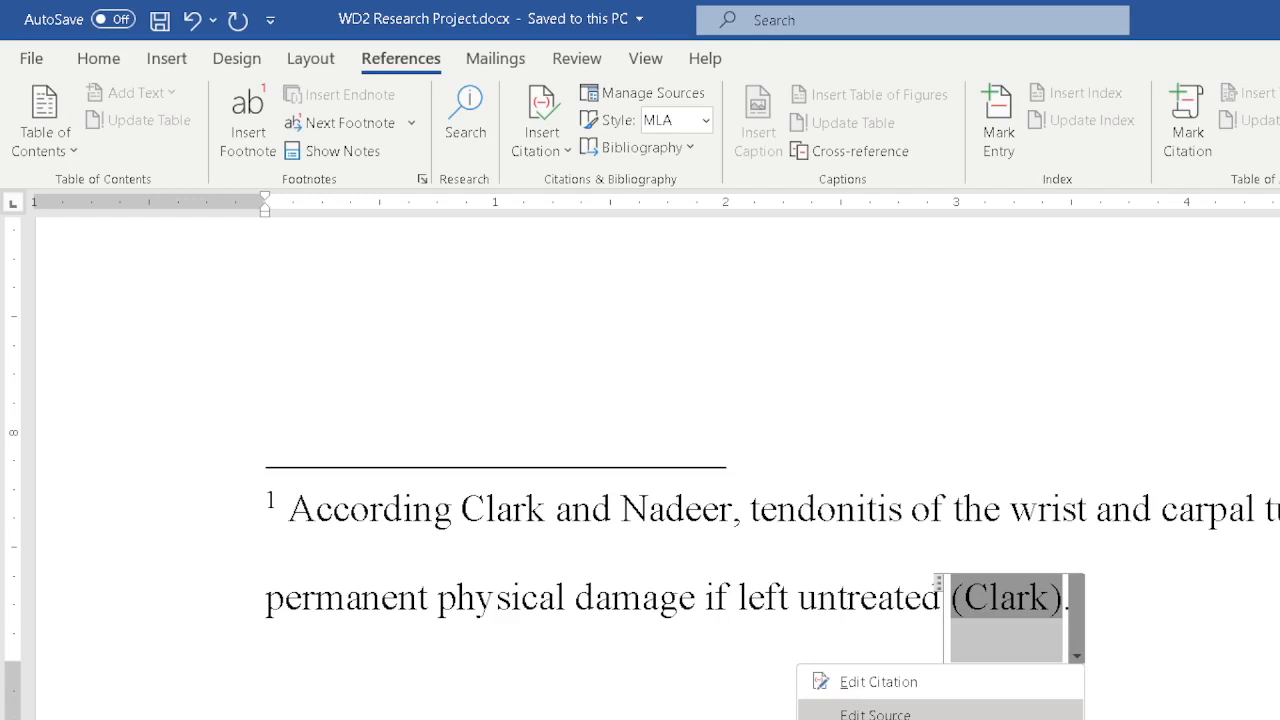
pyautogui.click(885, 713)
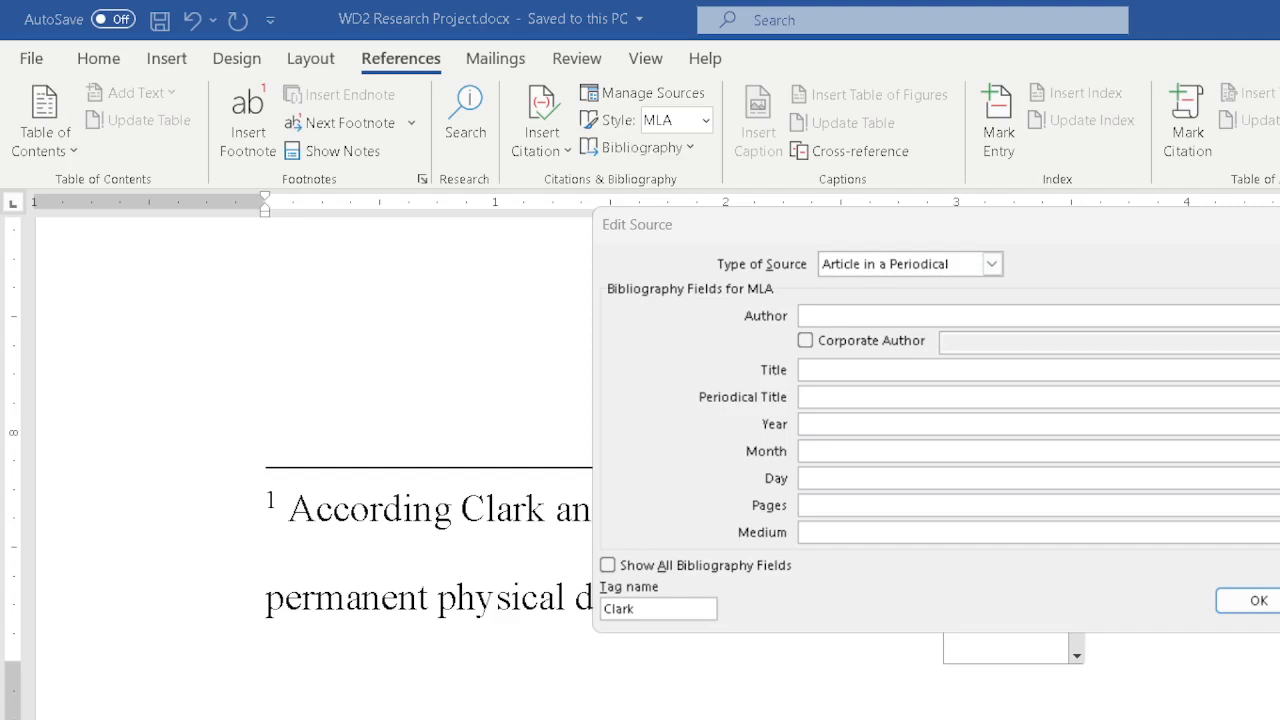
pyautogui.click(877, 303)
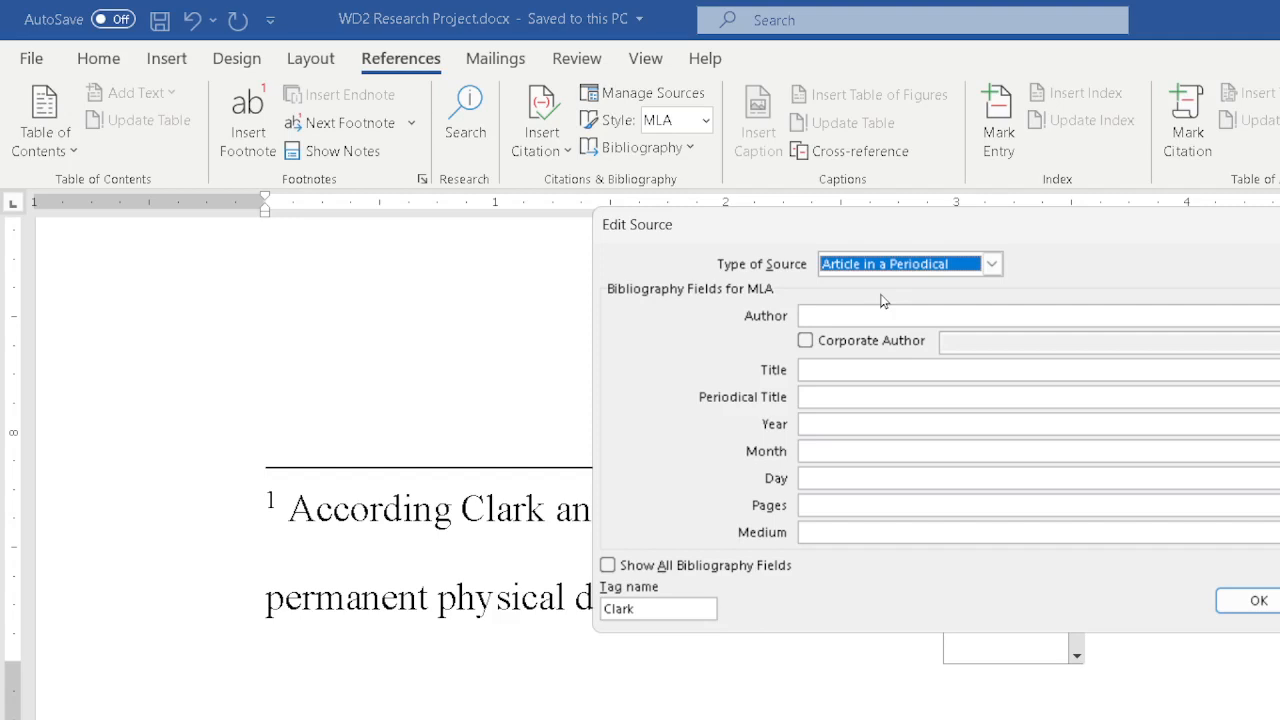
pyautogui.click(991, 264)
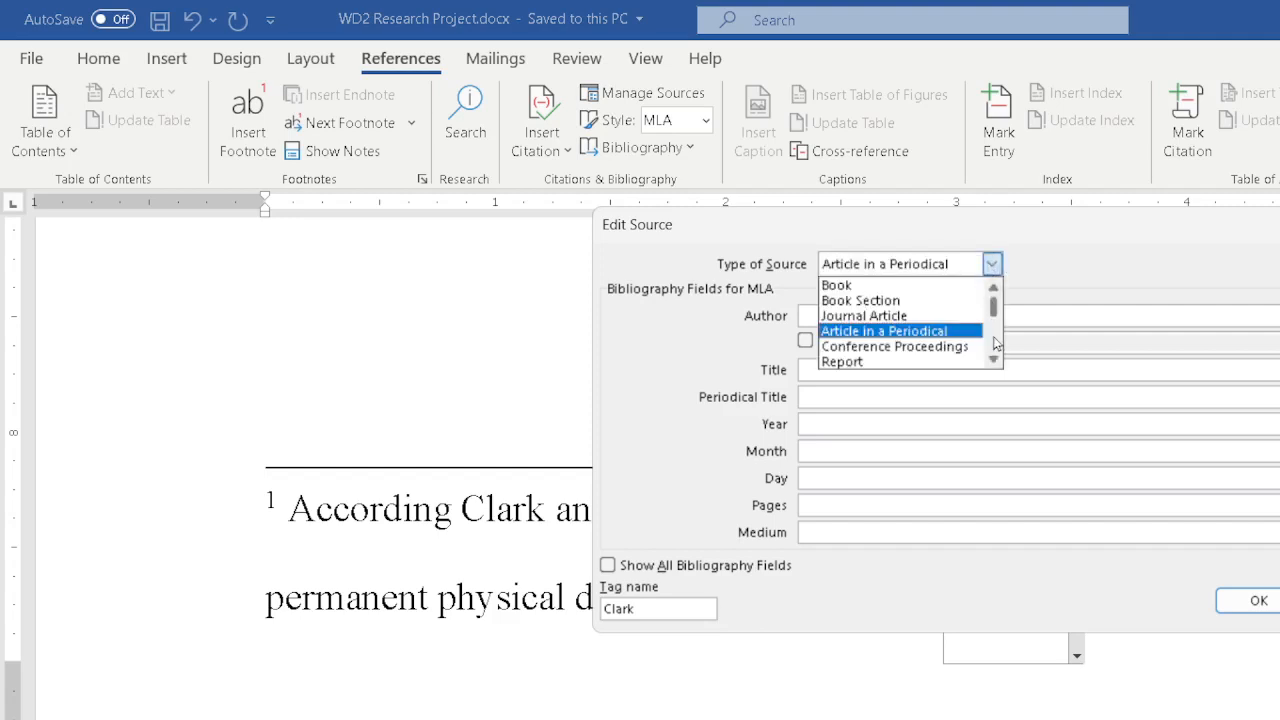
pyautogui.scroll(-1, 995, 341)
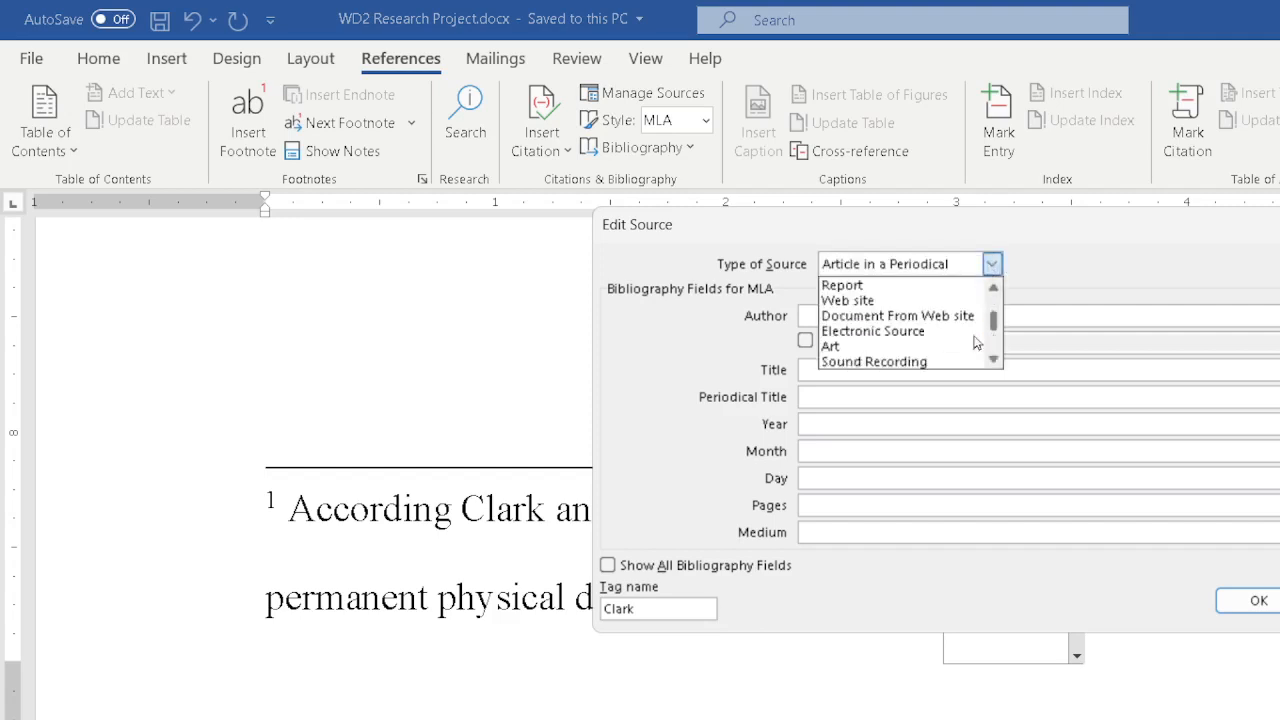
pyautogui.click(855, 304)
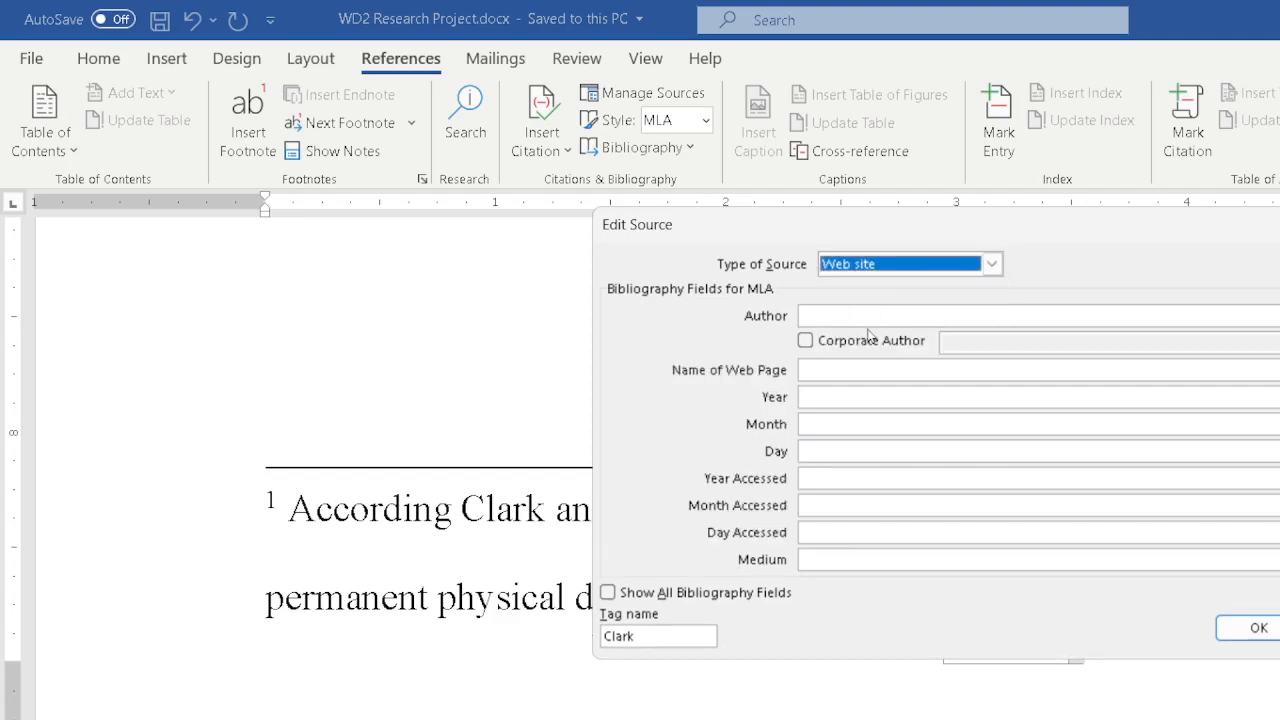
# Open the author name editor and add Clark, Addison Lee as an author.
pyautogui.click(862, 315)
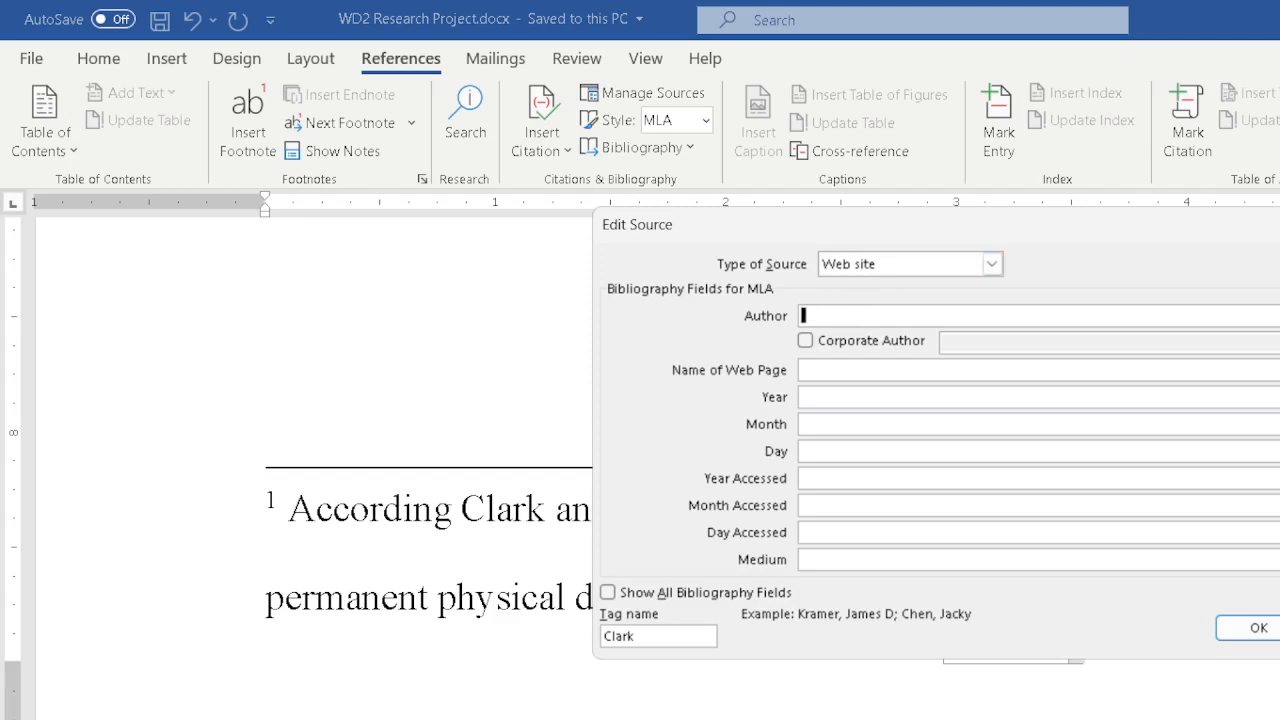
pyautogui.click(1279, 316)
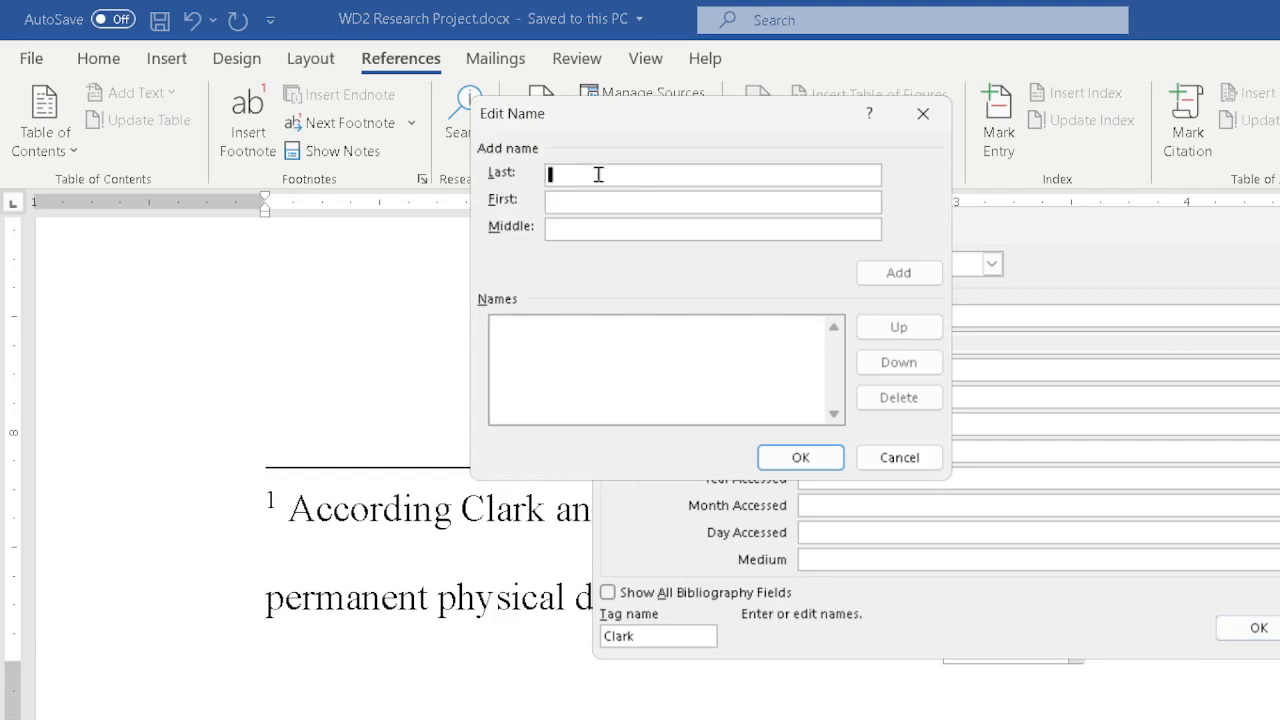
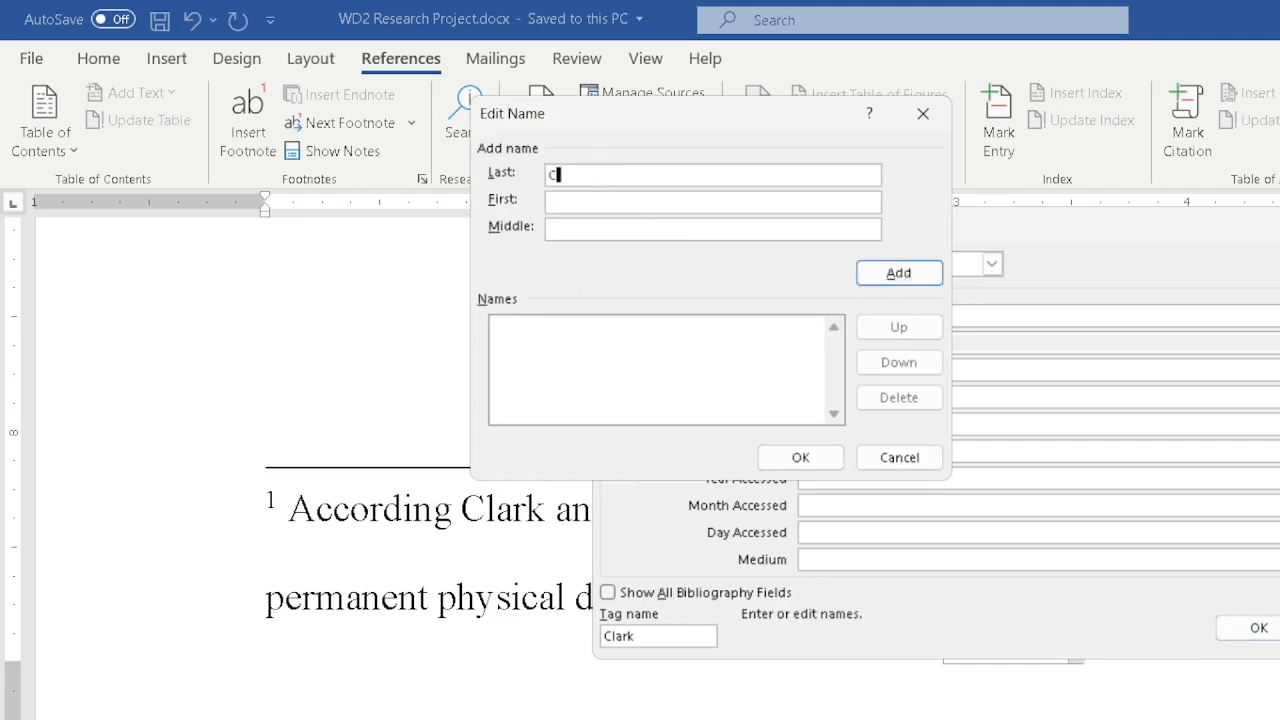
pyautogui.press('Tab')
pyautogui.press('Tab')
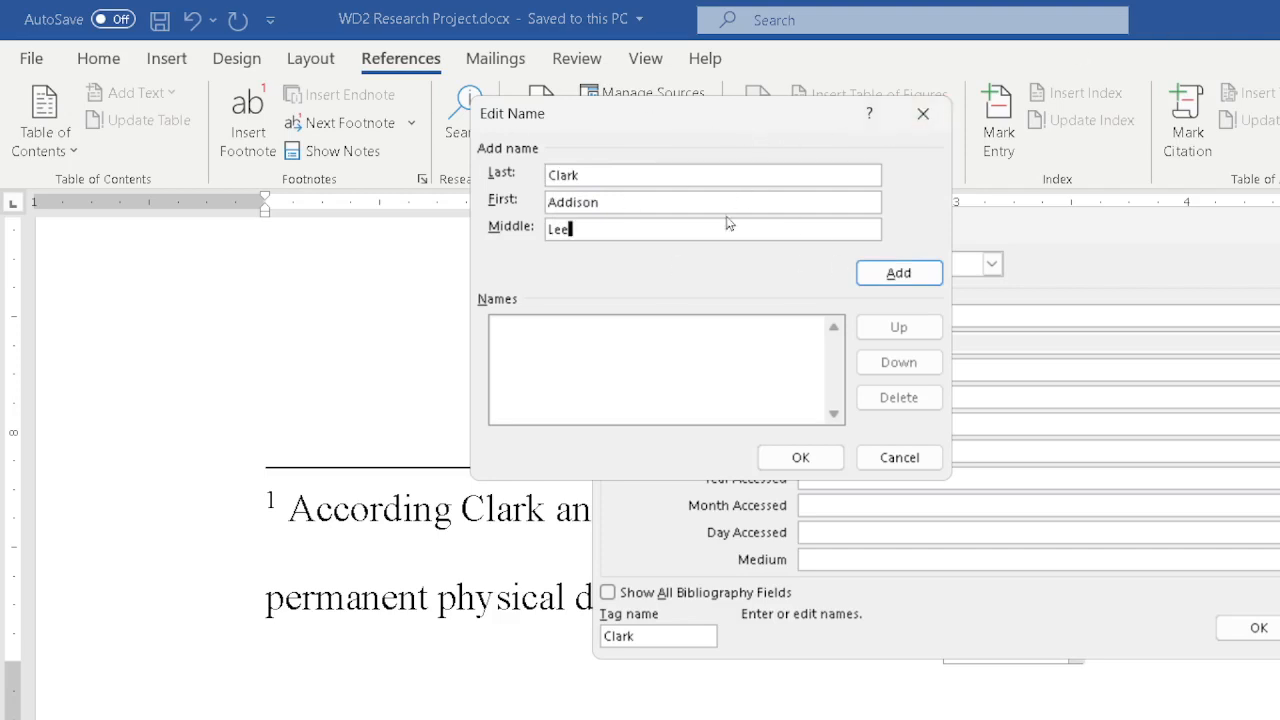
pyautogui.click(860, 281)
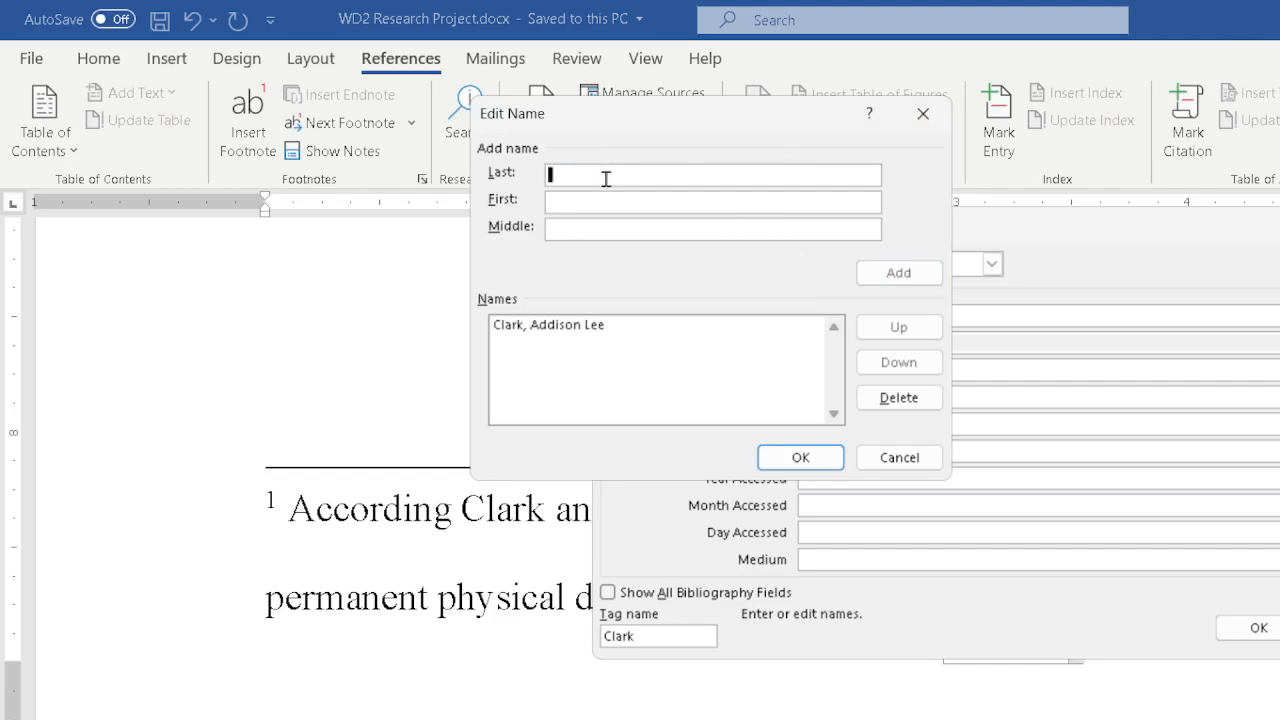
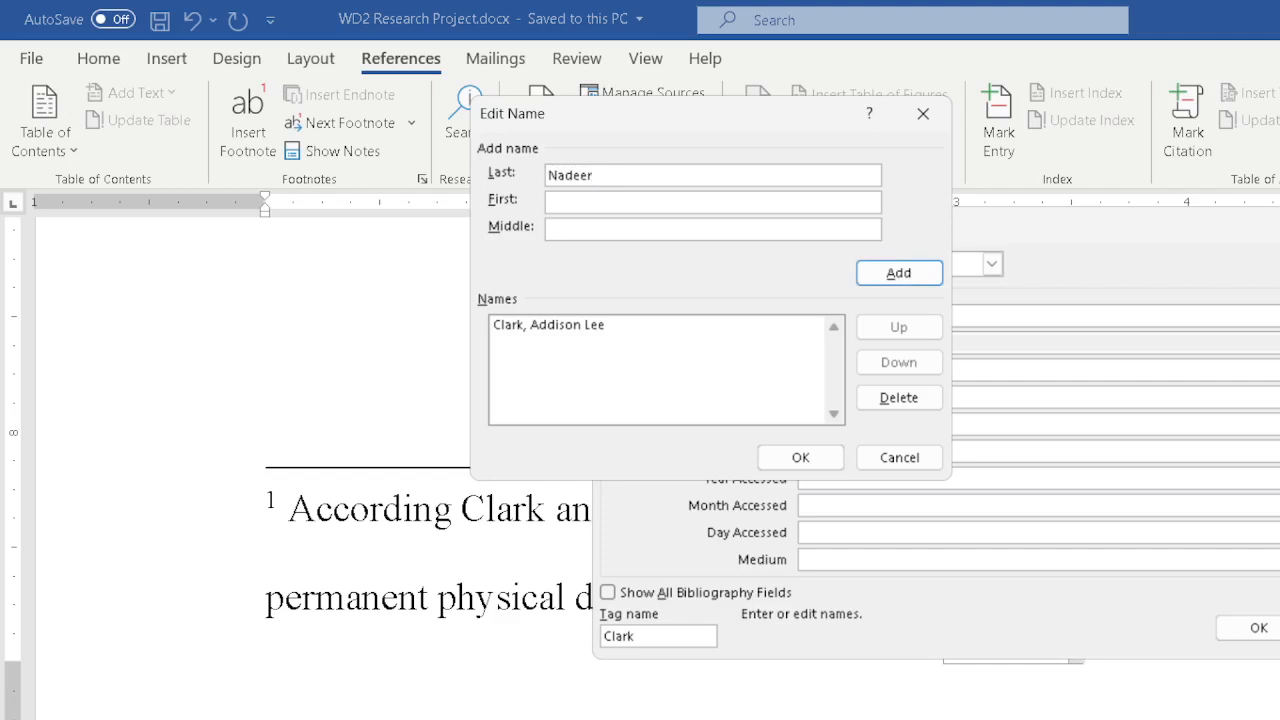
# Add Nadeer, Aisha Sati as the second author in the name list.
pyautogui.press('BackSpace')
pyautogui.press('BackSpace')
pyautogui.press('Tab')
pyautogui.press('Tab')
pyautogui.click(880, 274)
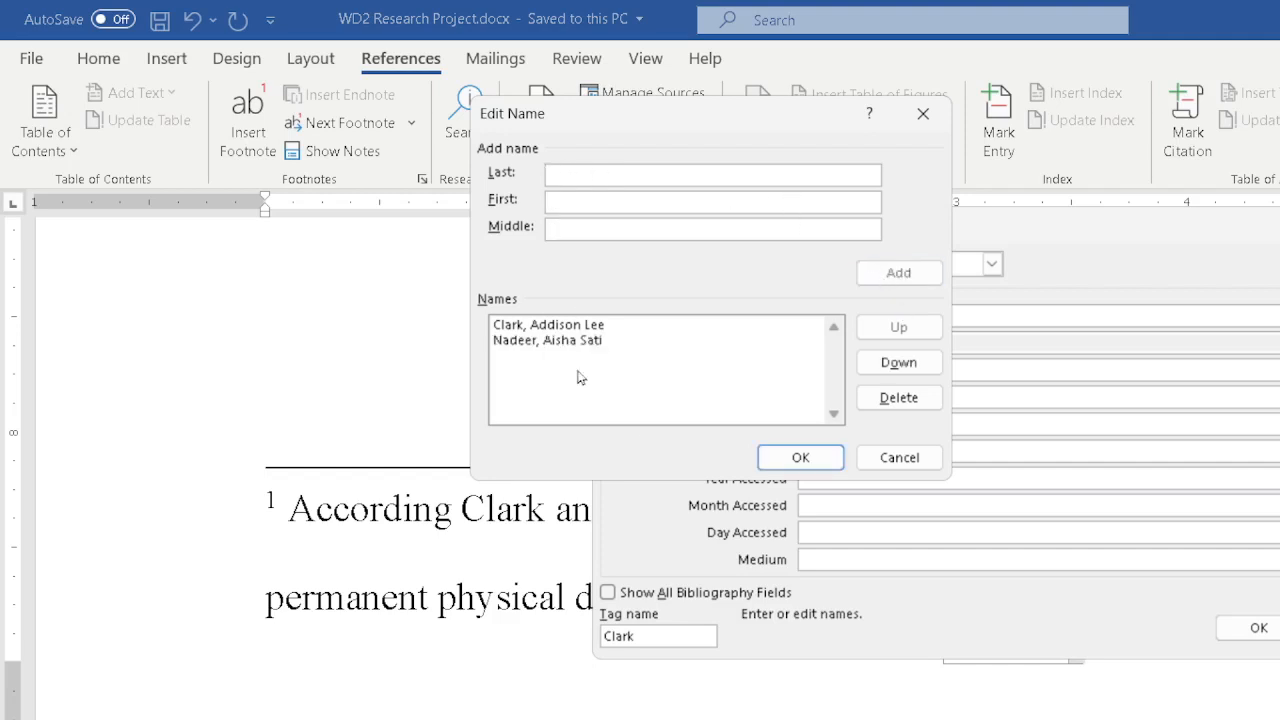
pyautogui.click(587, 330)
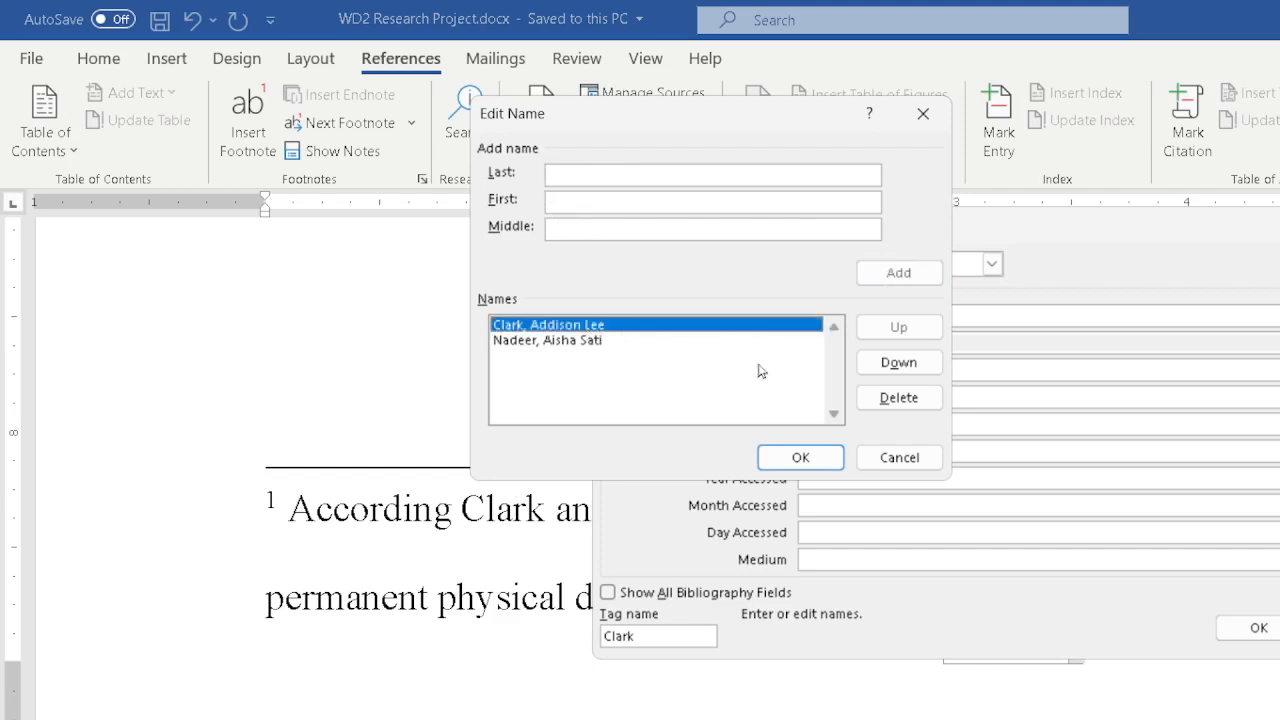
# Confirm the two authors in the name editor.
pyautogui.click(595, 342)
pyautogui.click(590, 330)
pyautogui.press('Return')
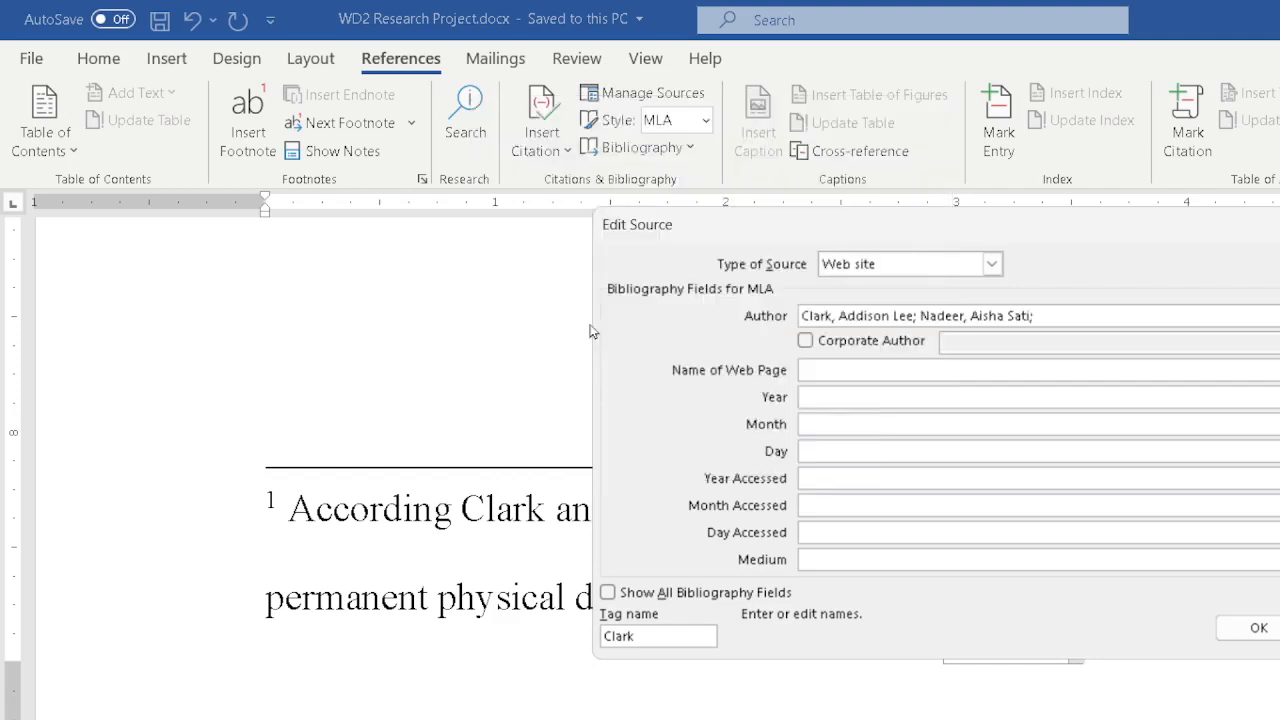
# Reopen the author name editor and select each listed author to review the name order.
pyautogui.click(1279, 316)
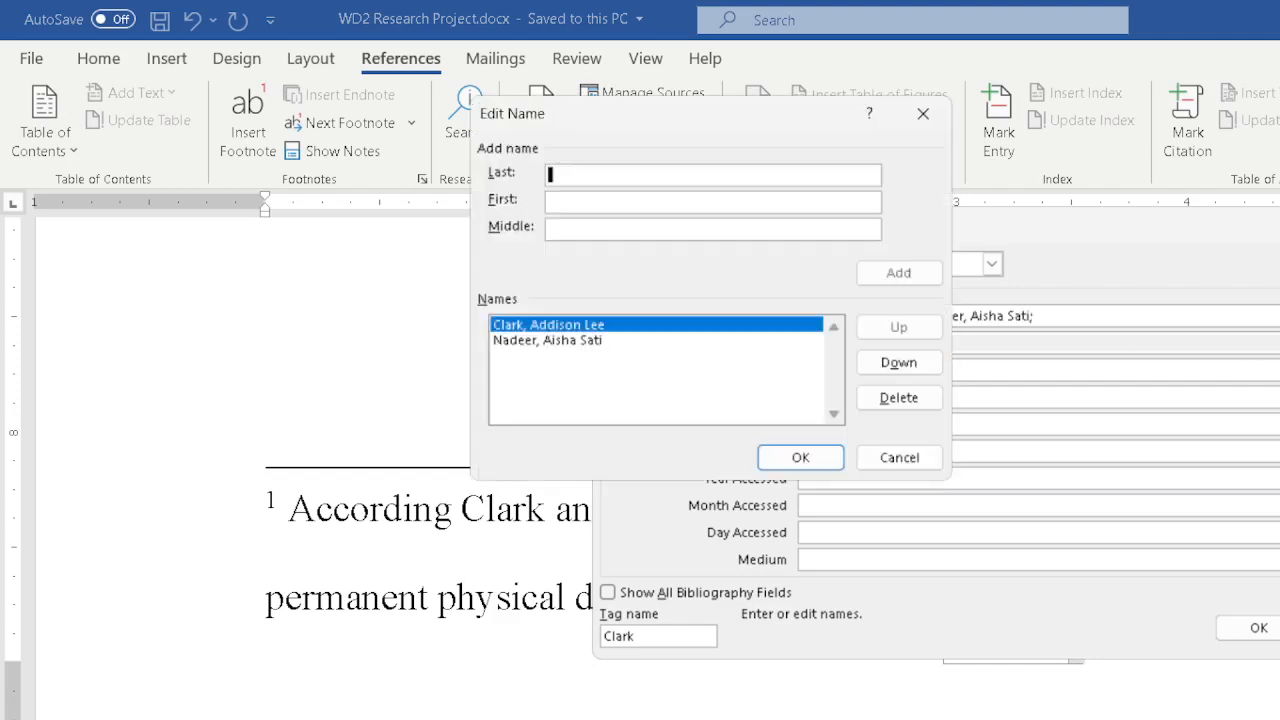
pyautogui.click(580, 341)
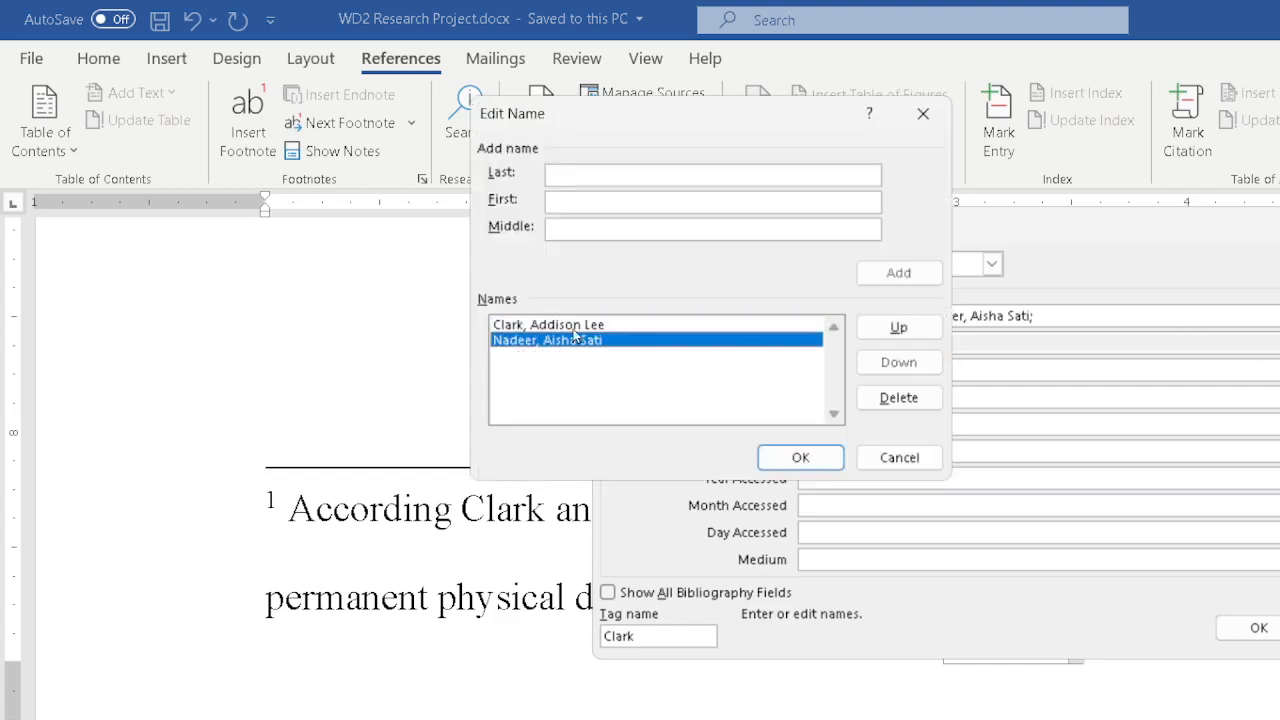
pyautogui.click(575, 330)
pyautogui.click(575, 341)
pyautogui.click(570, 328)
pyautogui.click(568, 341)
pyautogui.click(568, 328)
pyautogui.click(568, 341)
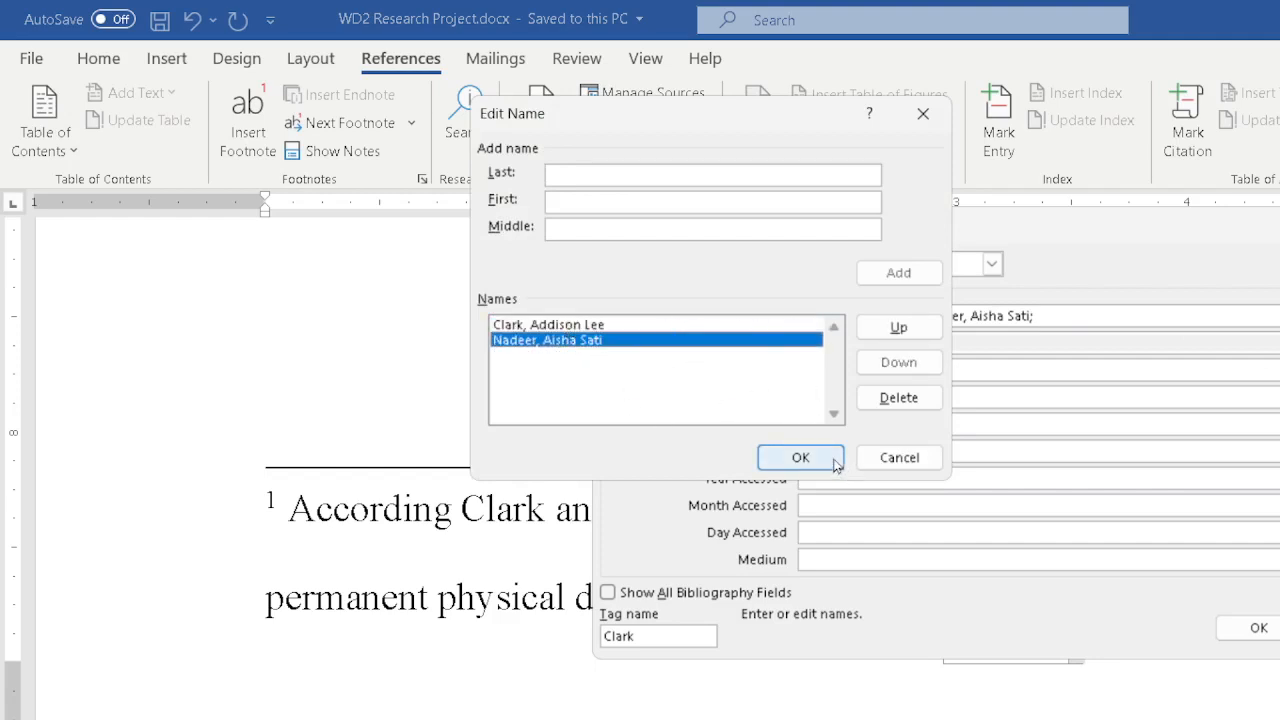
pyautogui.click(800, 457)
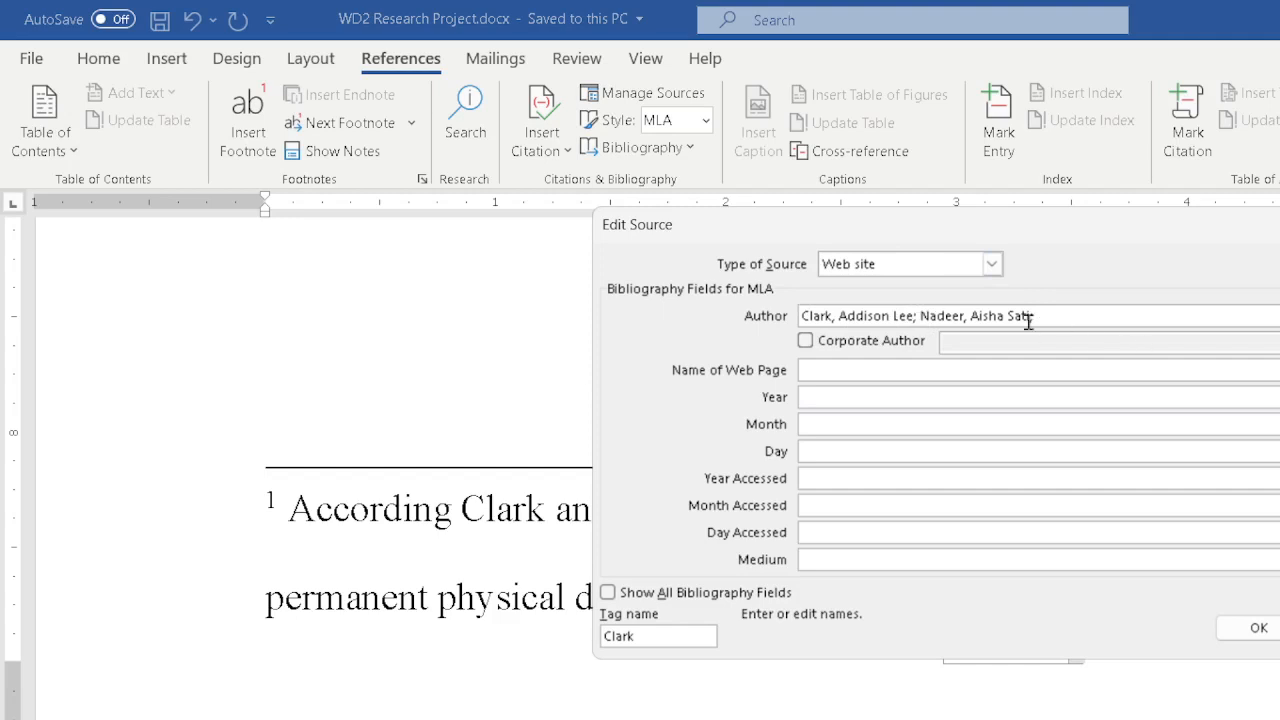
# Change the Clark source's type of source to Book.
pyautogui.click(883, 369)
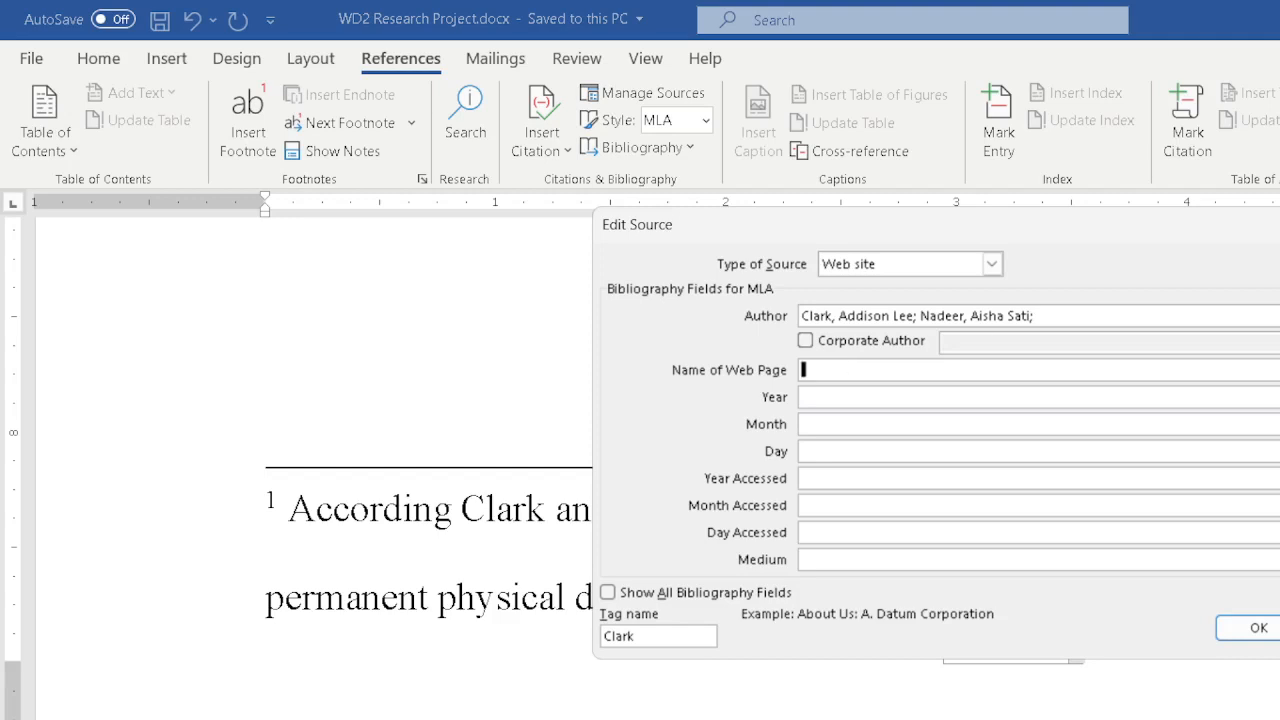
pyautogui.click(992, 264)
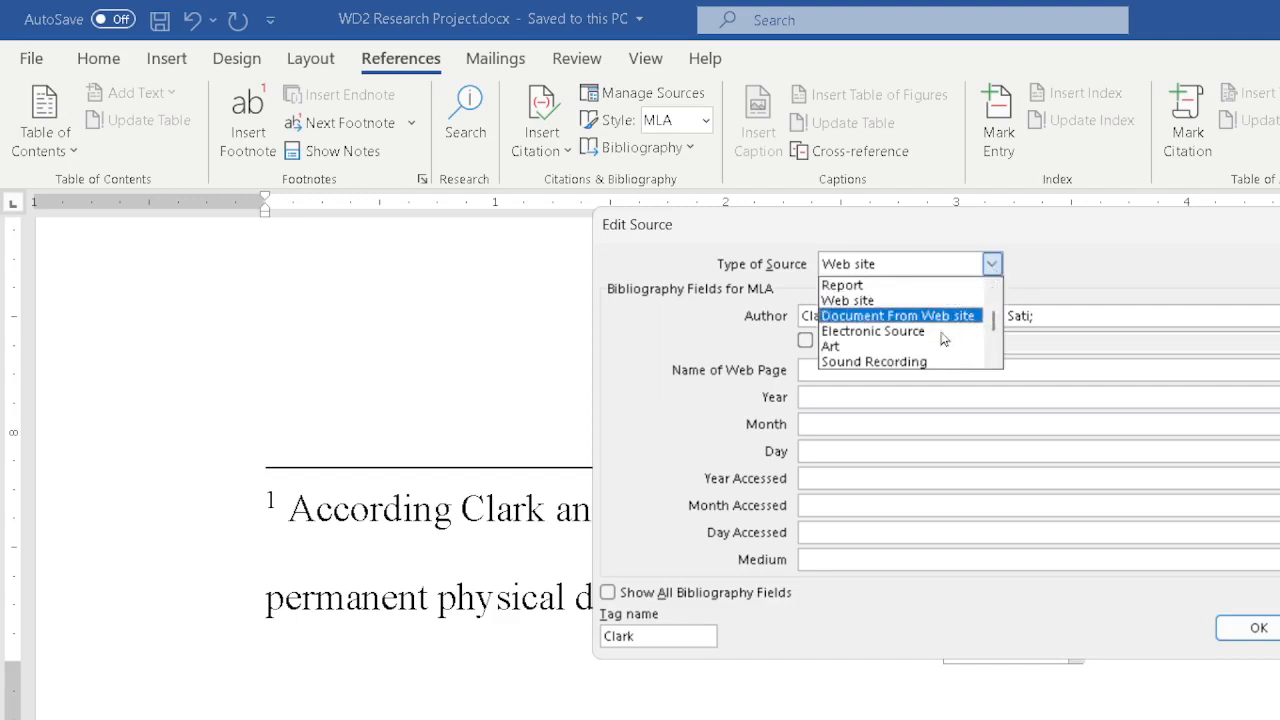
pyautogui.scroll(2, 942, 330)
pyautogui.click(854, 285)
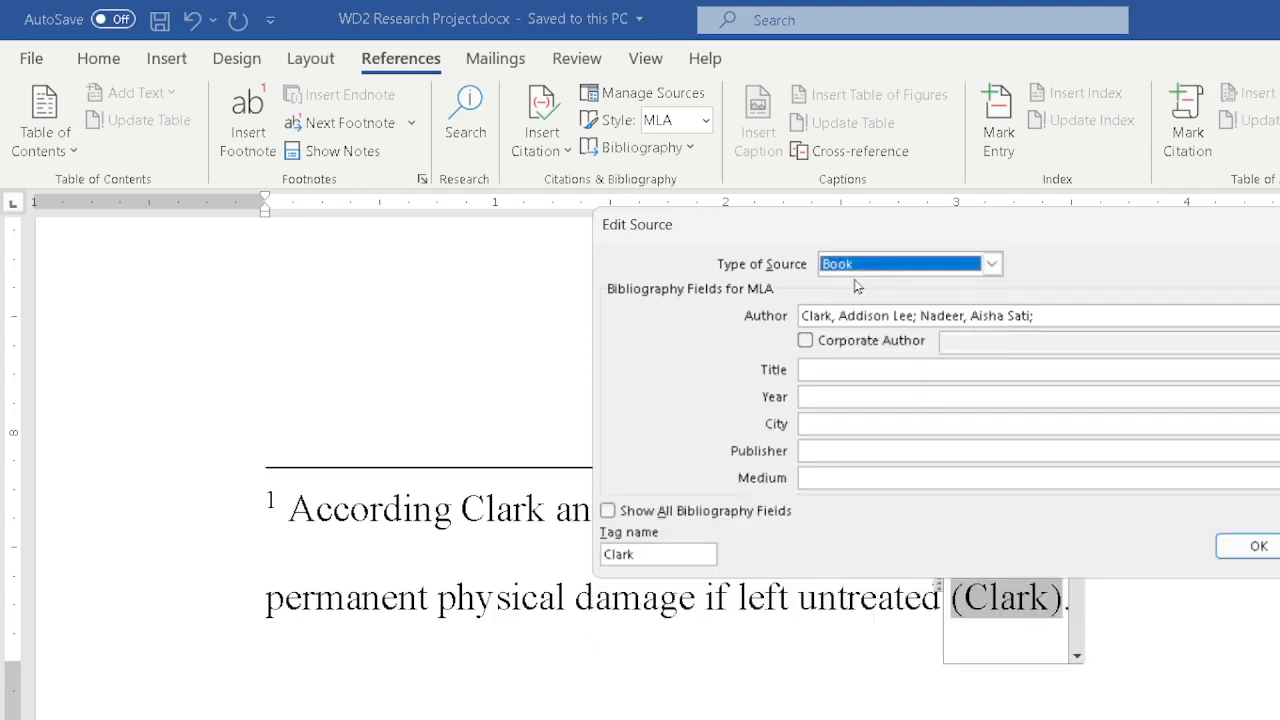
# Enter Repetitive Strain Injuries as the book title.
pyautogui.click(871, 369)
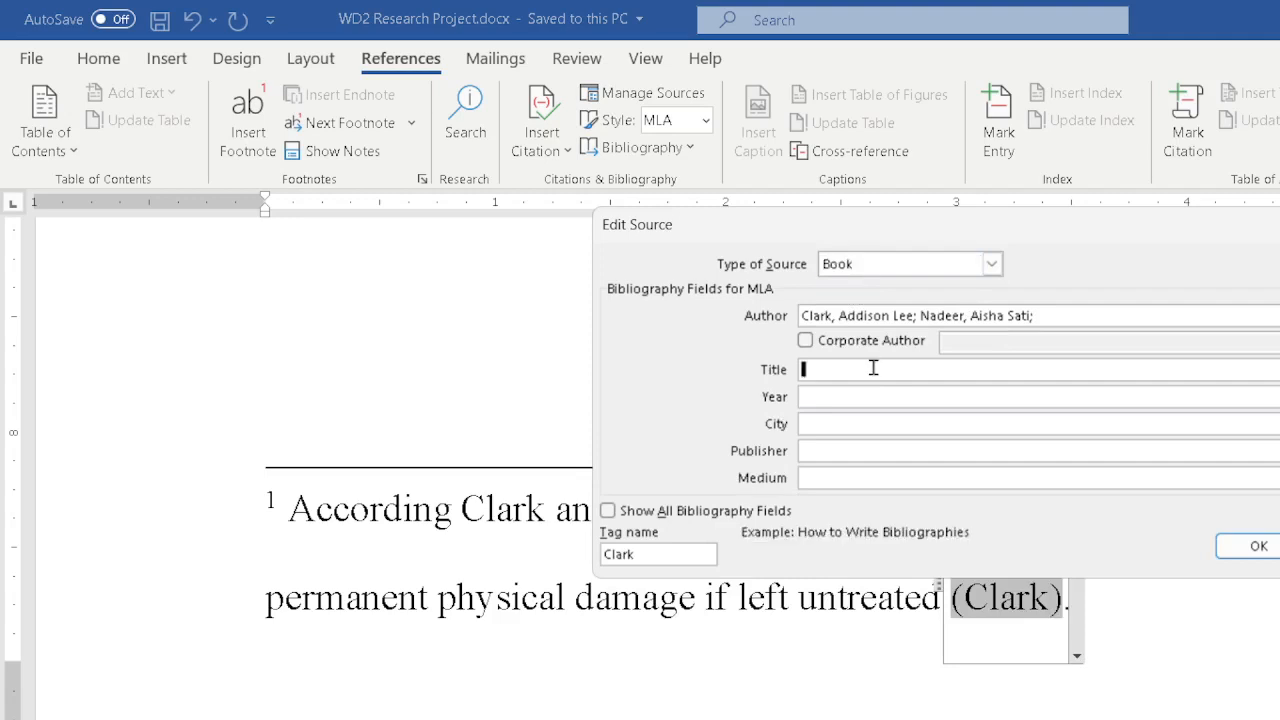
pyautogui.write('Repetitive Strain Injuries')
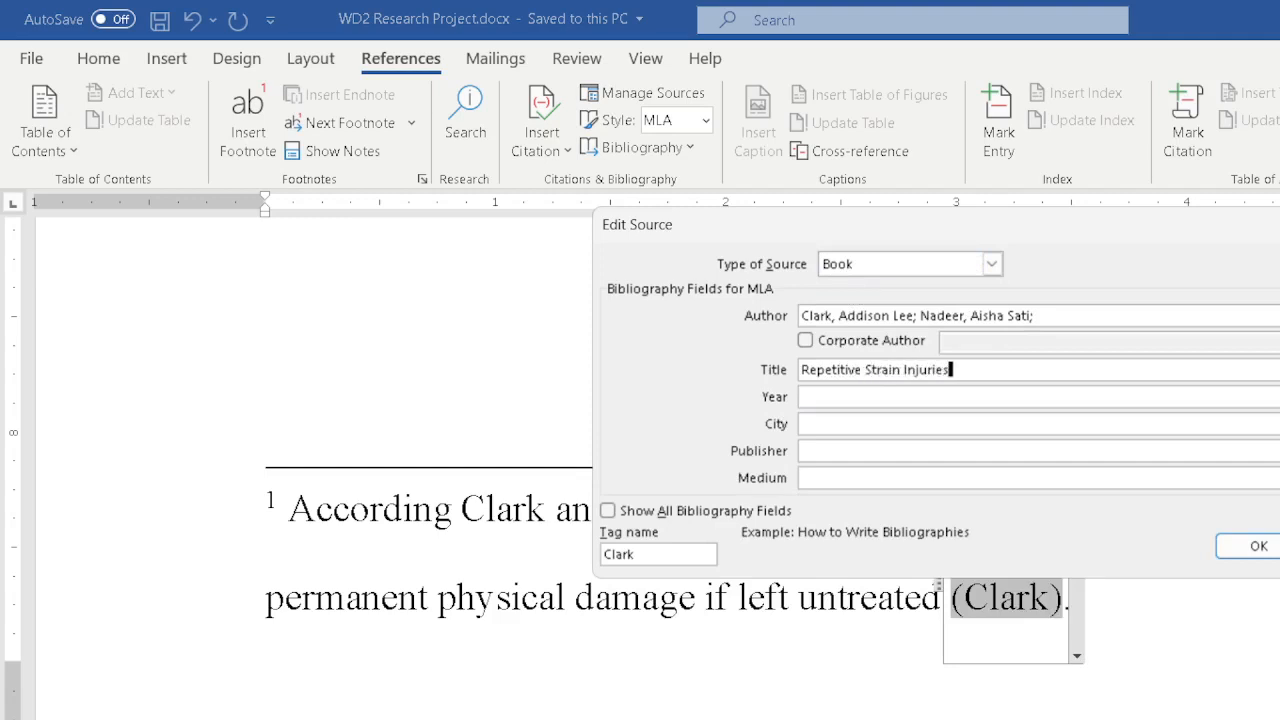
pyautogui.press('Tab')
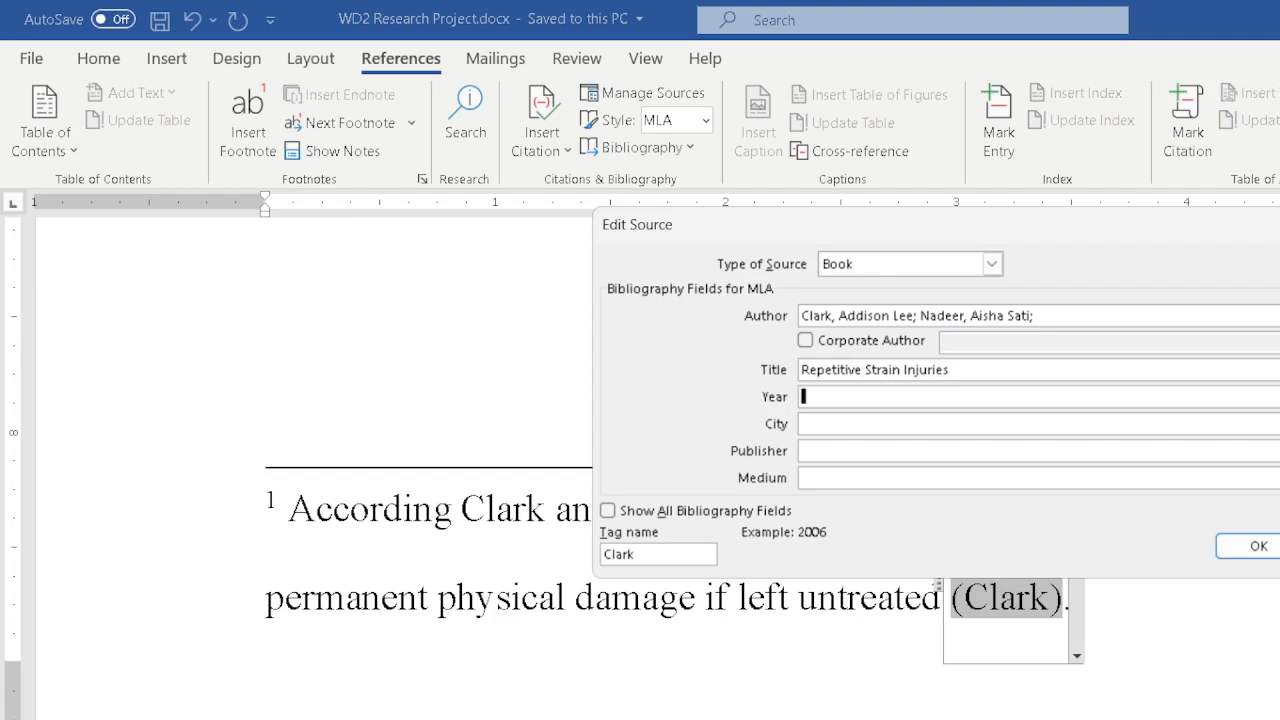
# Set the book's year to 2021 and its city to Boston.
pyautogui.write('2021')
pyautogui.press('Tab')
pyautogui.write('Boston')
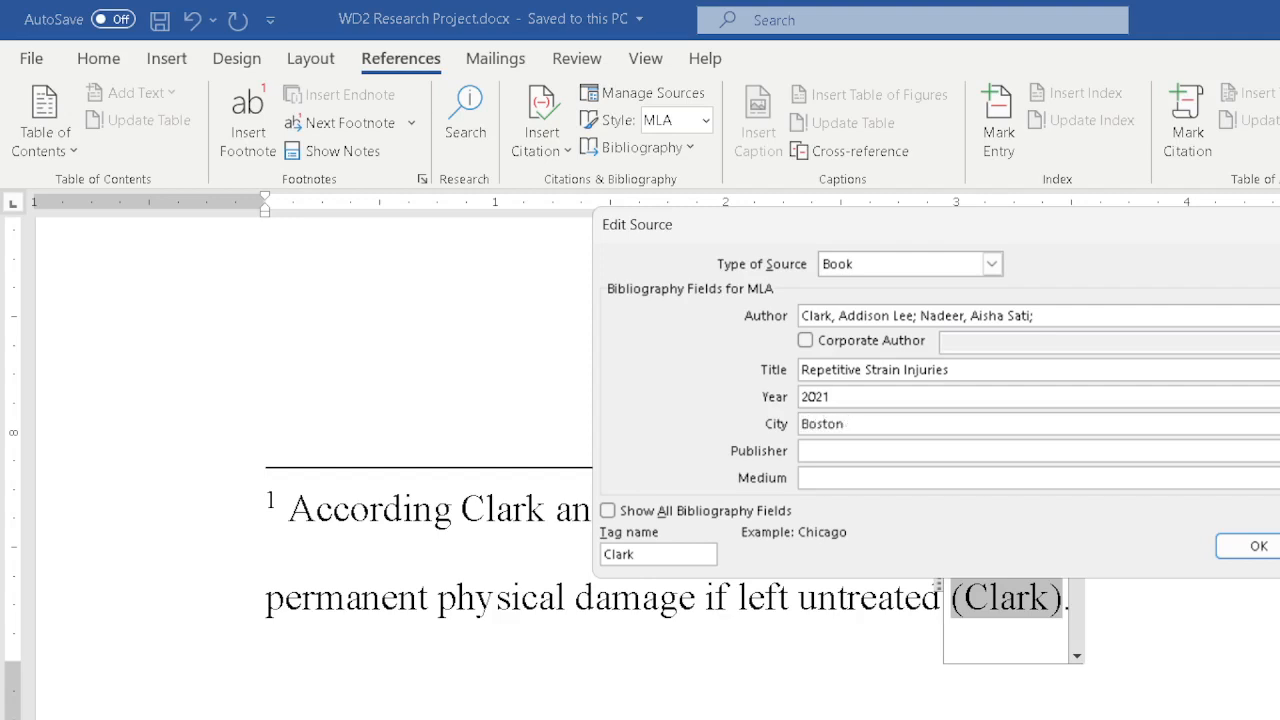
pyautogui.press('Tab')
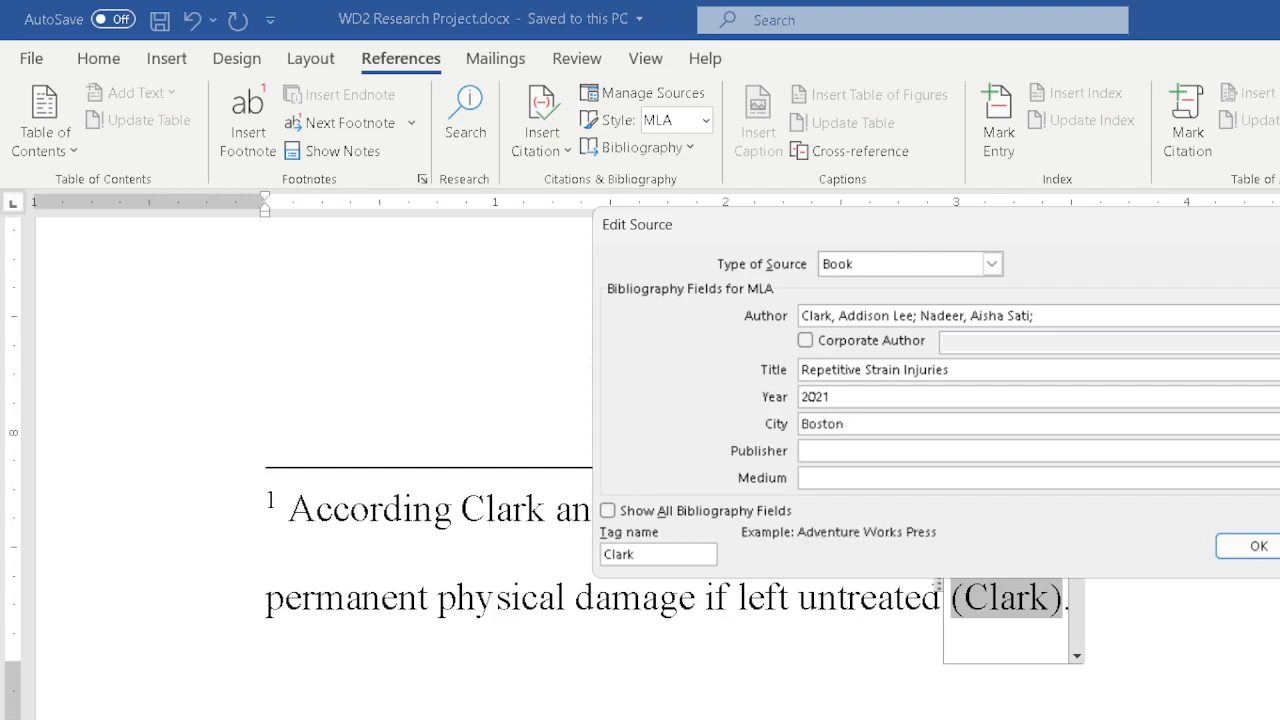
# Set the publisher to Lighthouse Publishing and the medium to Print.
pyautogui.write('Lighthouse Publishing')
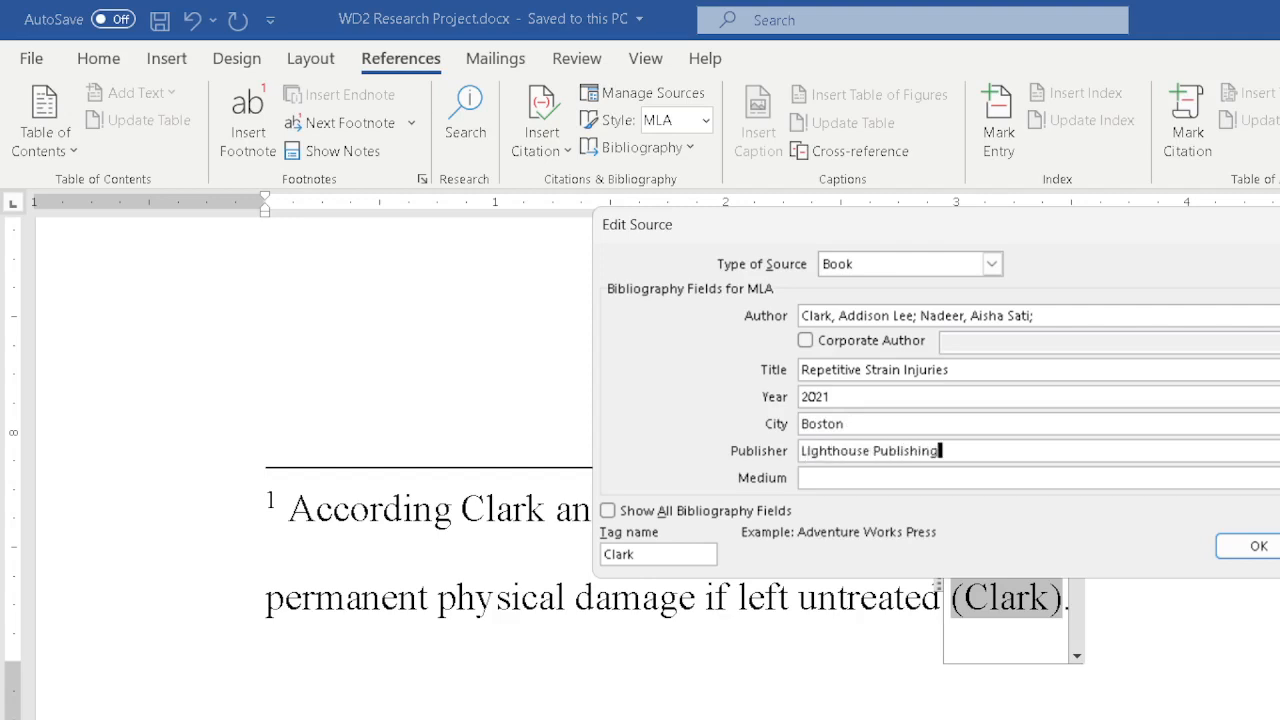
pyautogui.press('Tab')
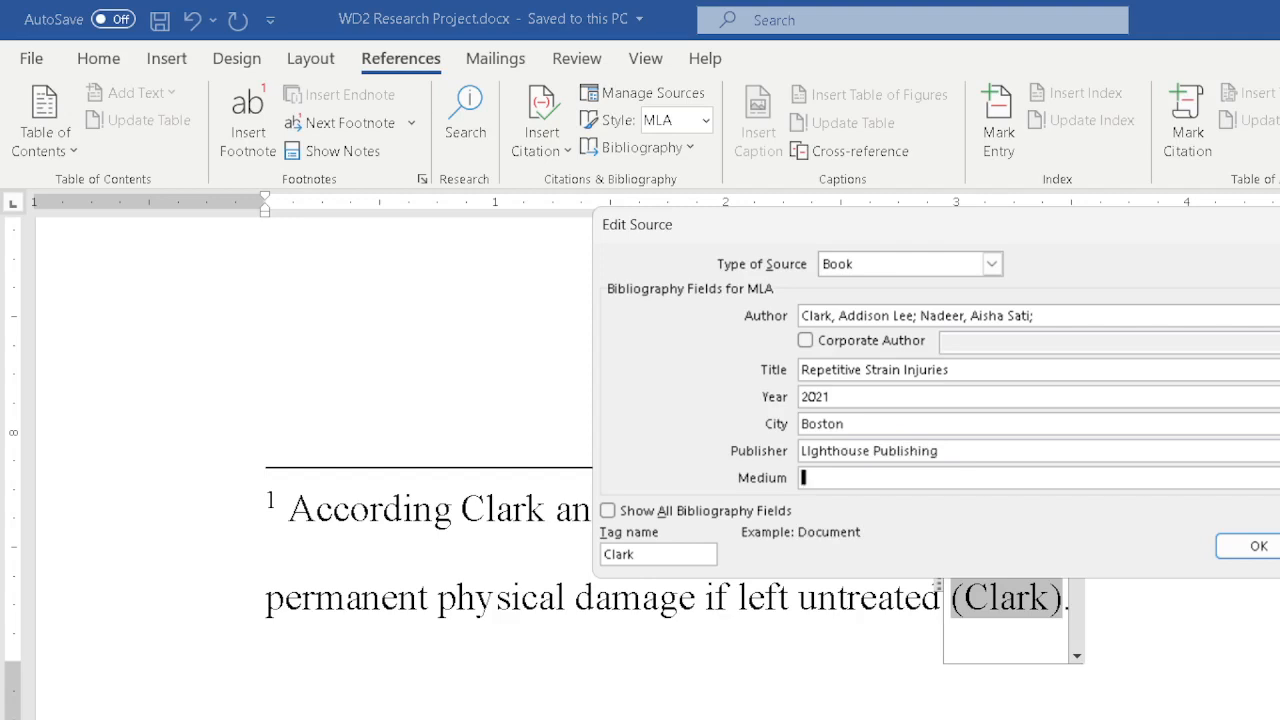
pyautogui.write('Print')
# Show all bibliography fields and set the year accessed to 2022.
pyautogui.click(608, 511)
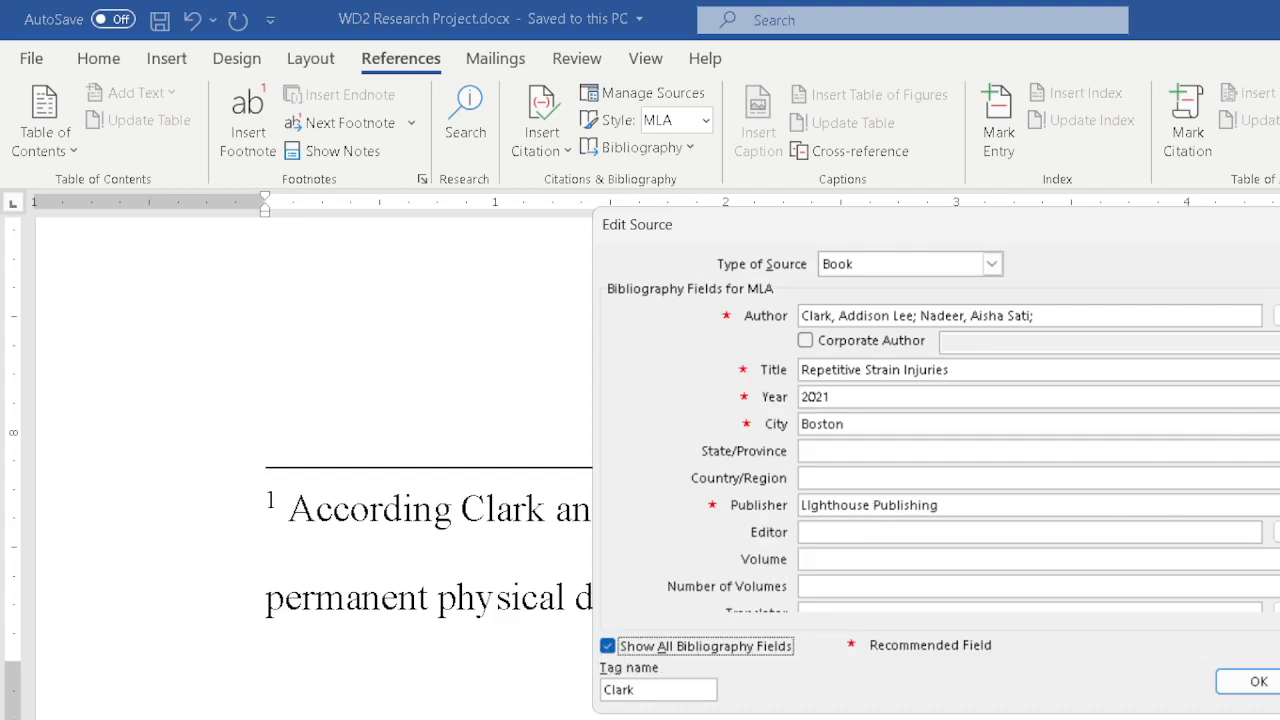
pyautogui.scroll(-3, 1156, 528)
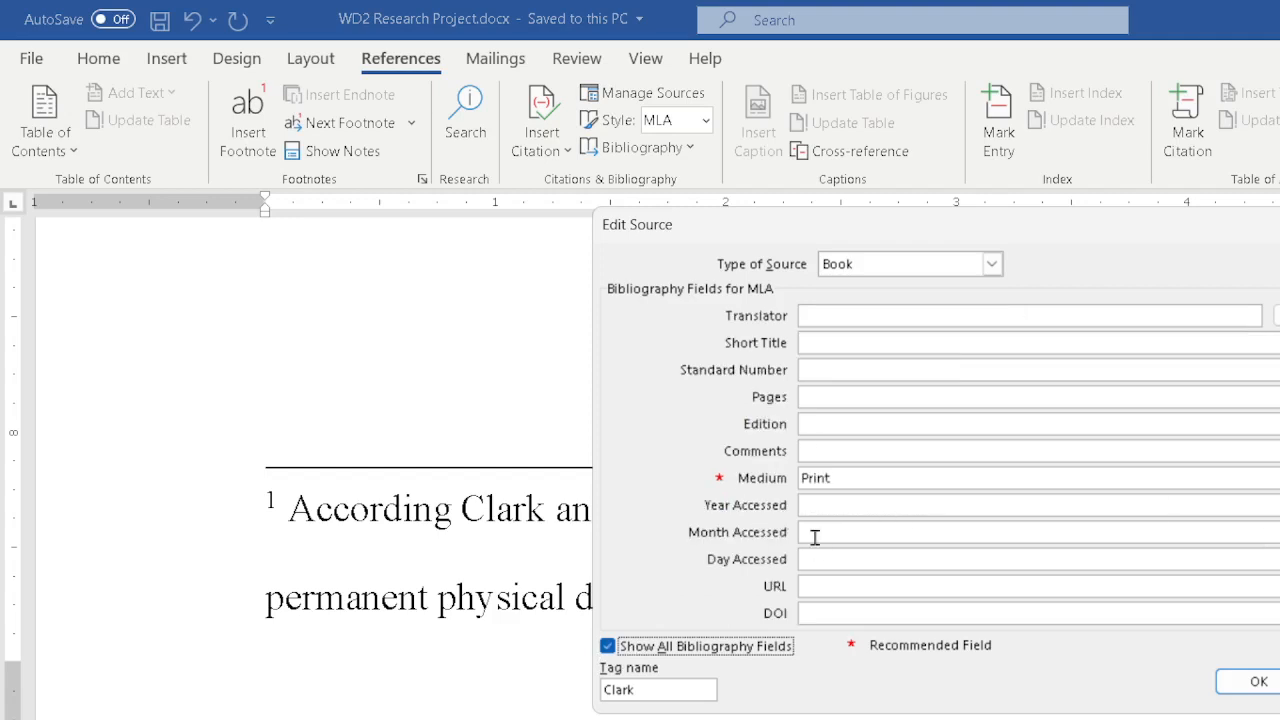
pyautogui.click(839, 505)
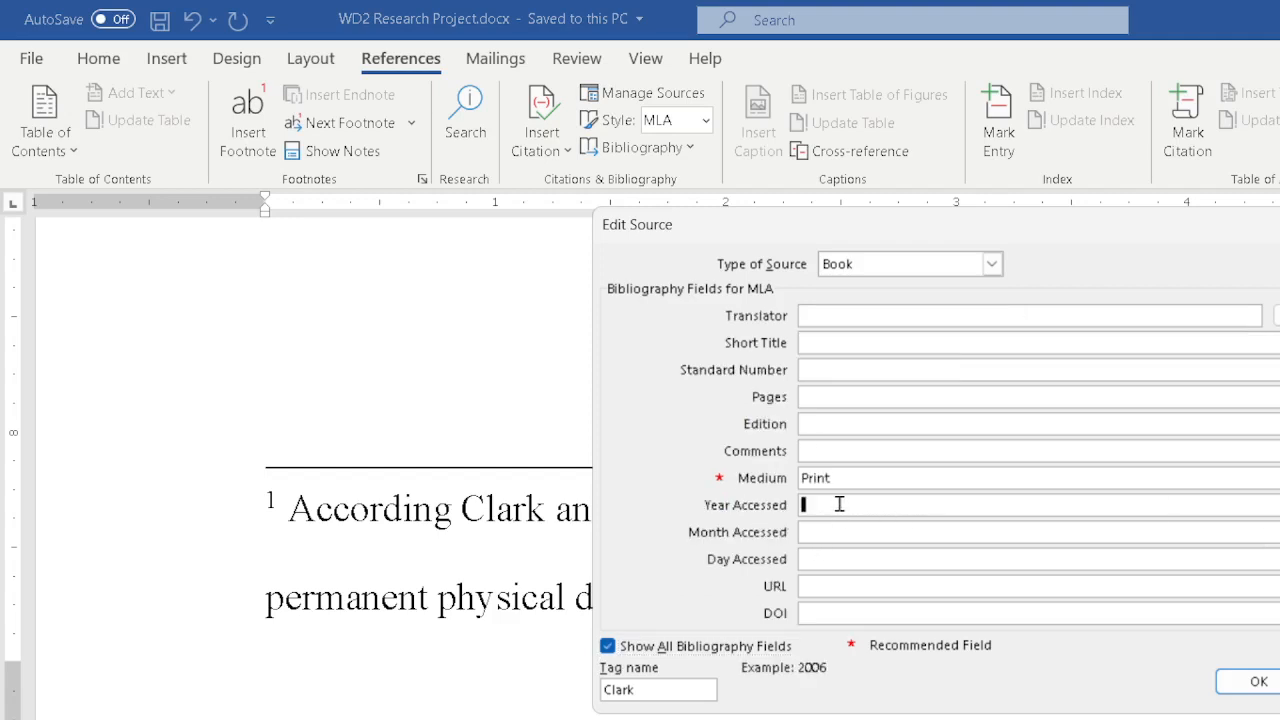
pyautogui.write('022')
pyautogui.press('BackSpace')
pyautogui.press('BackSpace')
pyautogui.press('BackSpace')
pyautogui.write('2022')
# Enter Oct. as the month accessed and 1 as the day accessed, then save the edited source.
pyautogui.click(838, 531)
pyautogui.write('Oc')
pyautogui.press('Tab')
pyautogui.write('1')
pyautogui.click(826, 530)
pyautogui.write('t.')
pyautogui.click(857, 395)
pyautogui.click(607, 646)
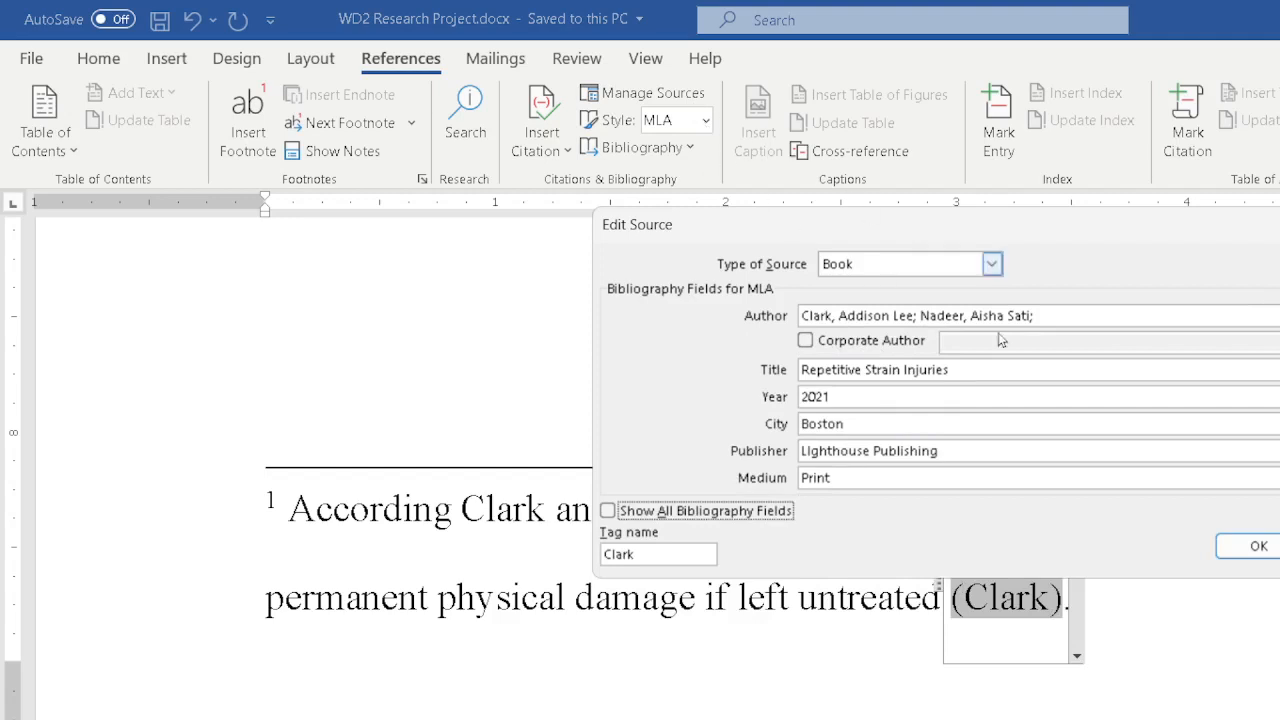
pyautogui.click(1245, 547)
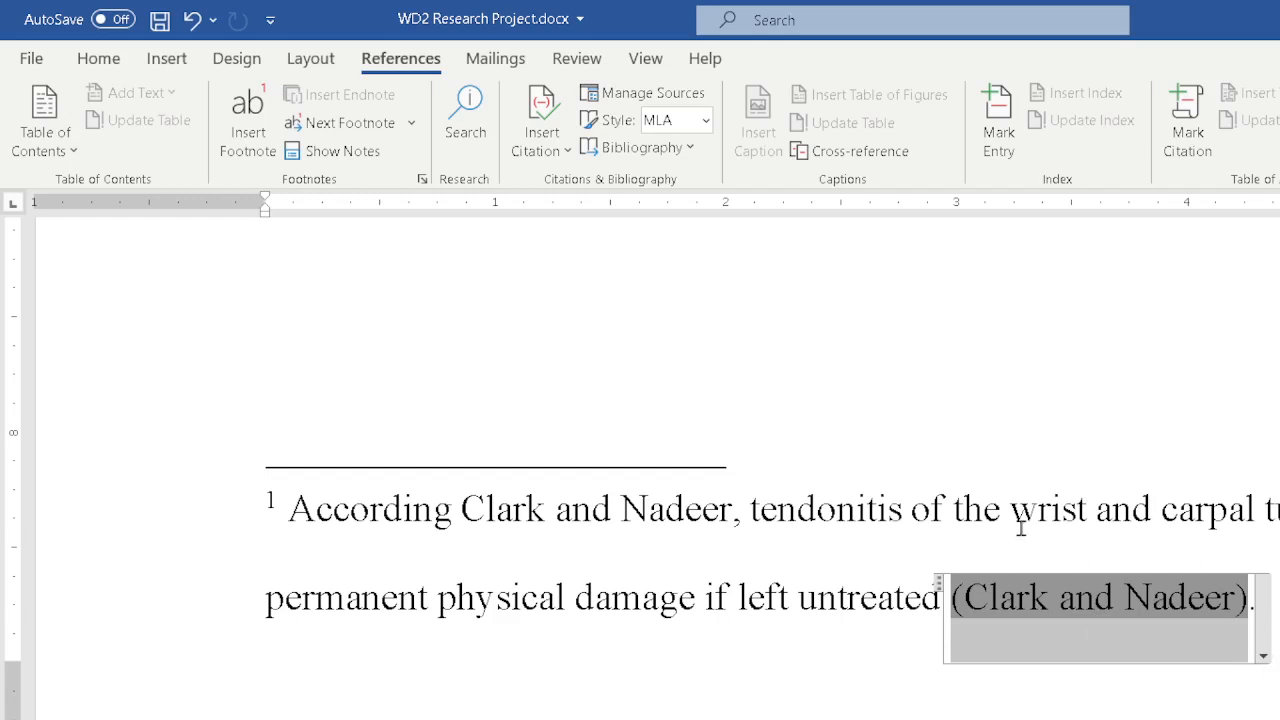
# Edit the footnote citation to add pages 65-66 and suppress the author.
pyautogui.click(1263, 654)
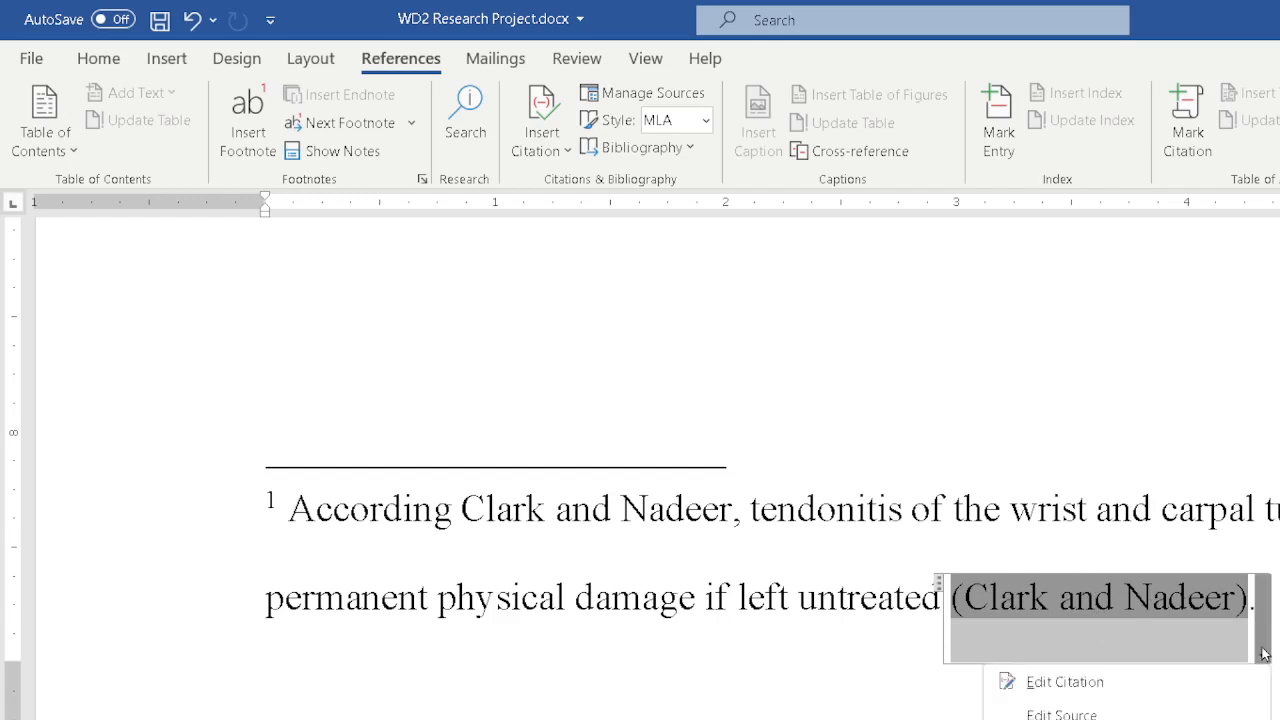
pyautogui.click(1065, 683)
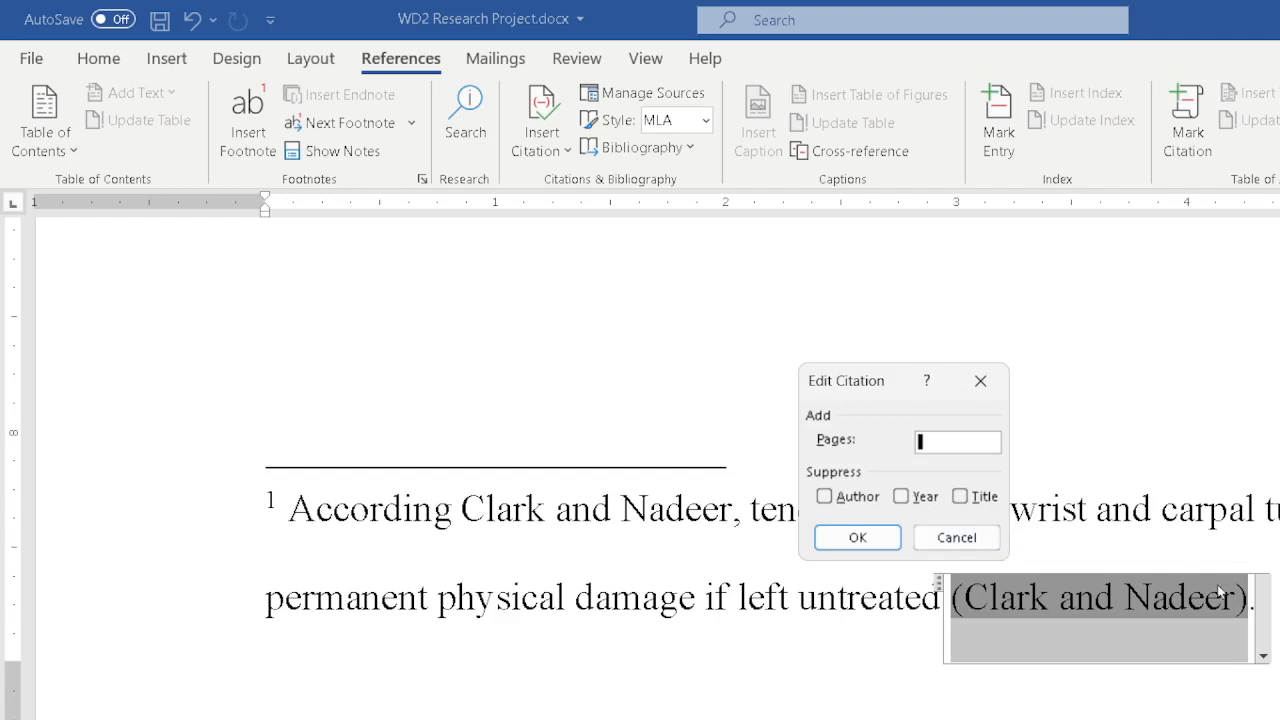
pyautogui.click(825, 498)
pyautogui.write('65-66')
pyautogui.click(853, 538)
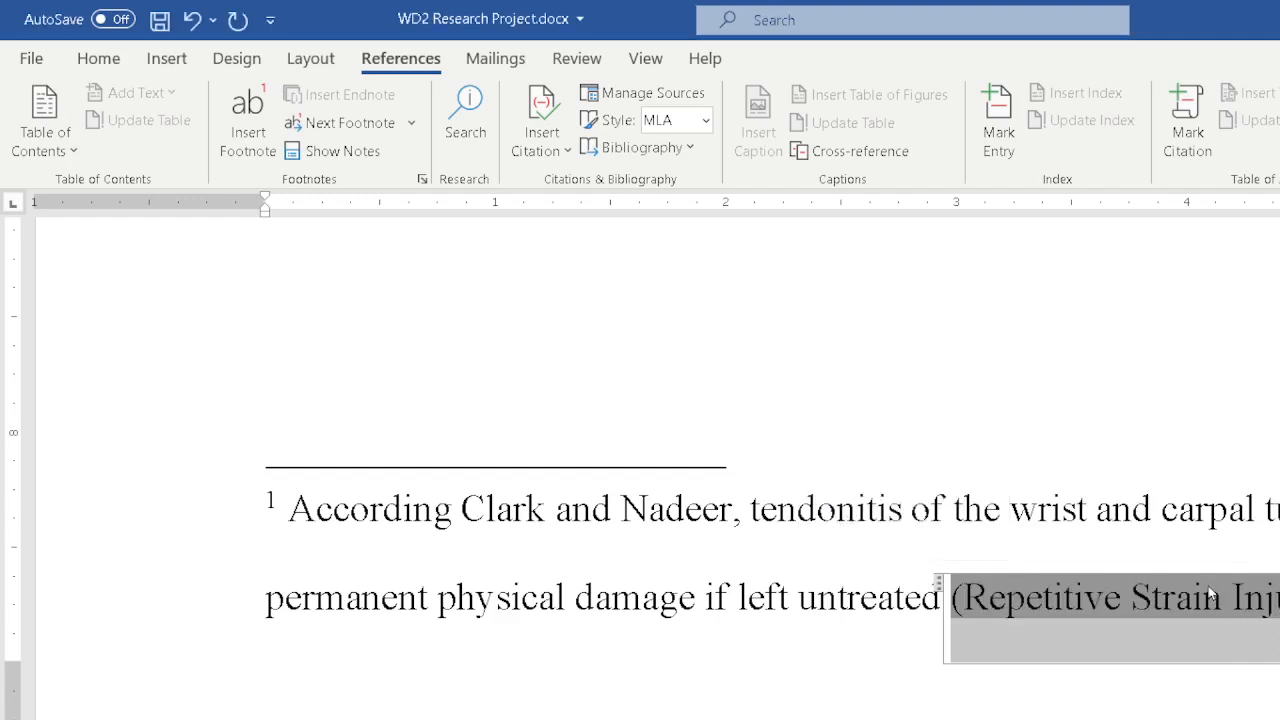
# Edit the citation again to also suppress the title.
pyautogui.click(1279, 618)
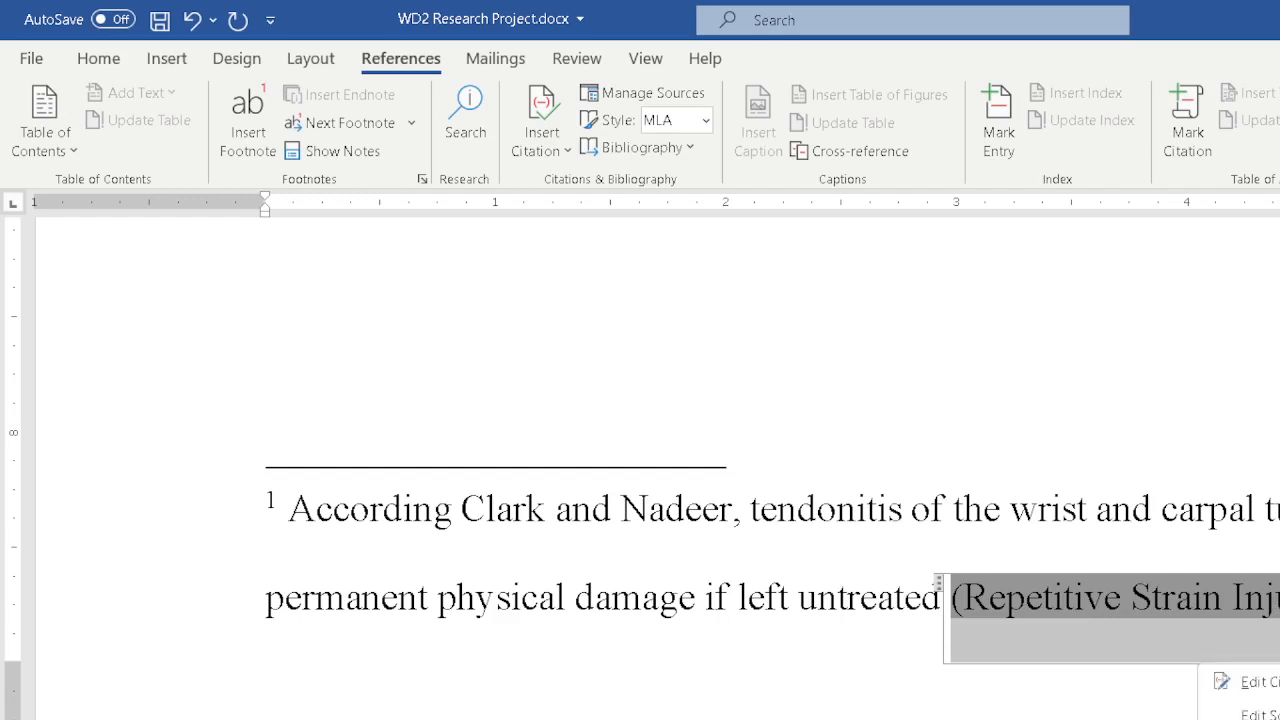
pyautogui.click(1252, 682)
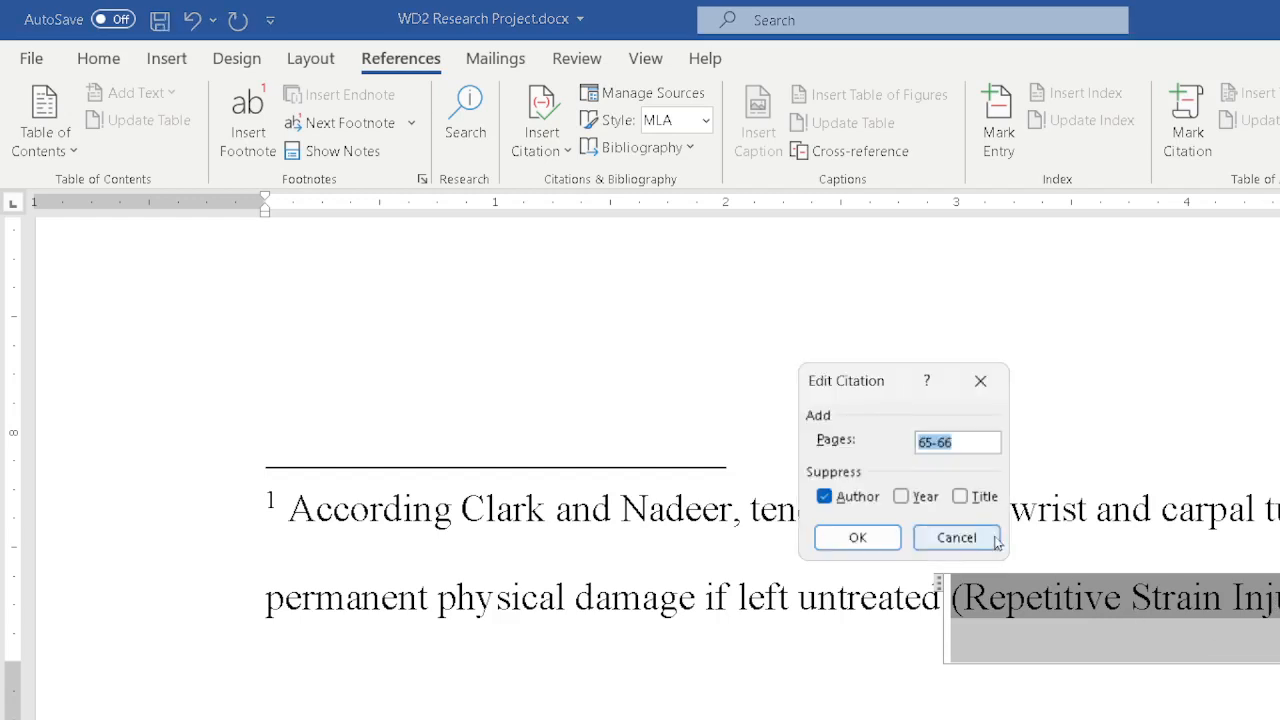
pyautogui.click(959, 499)
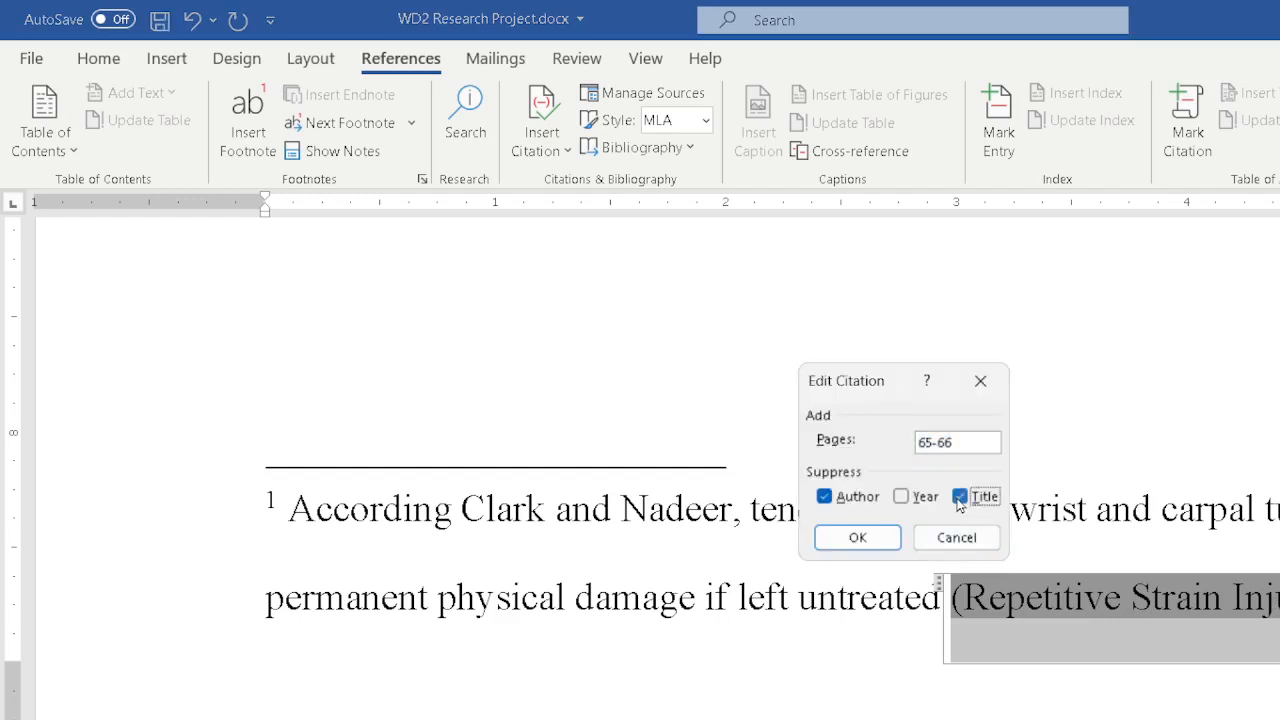
pyautogui.click(876, 539)
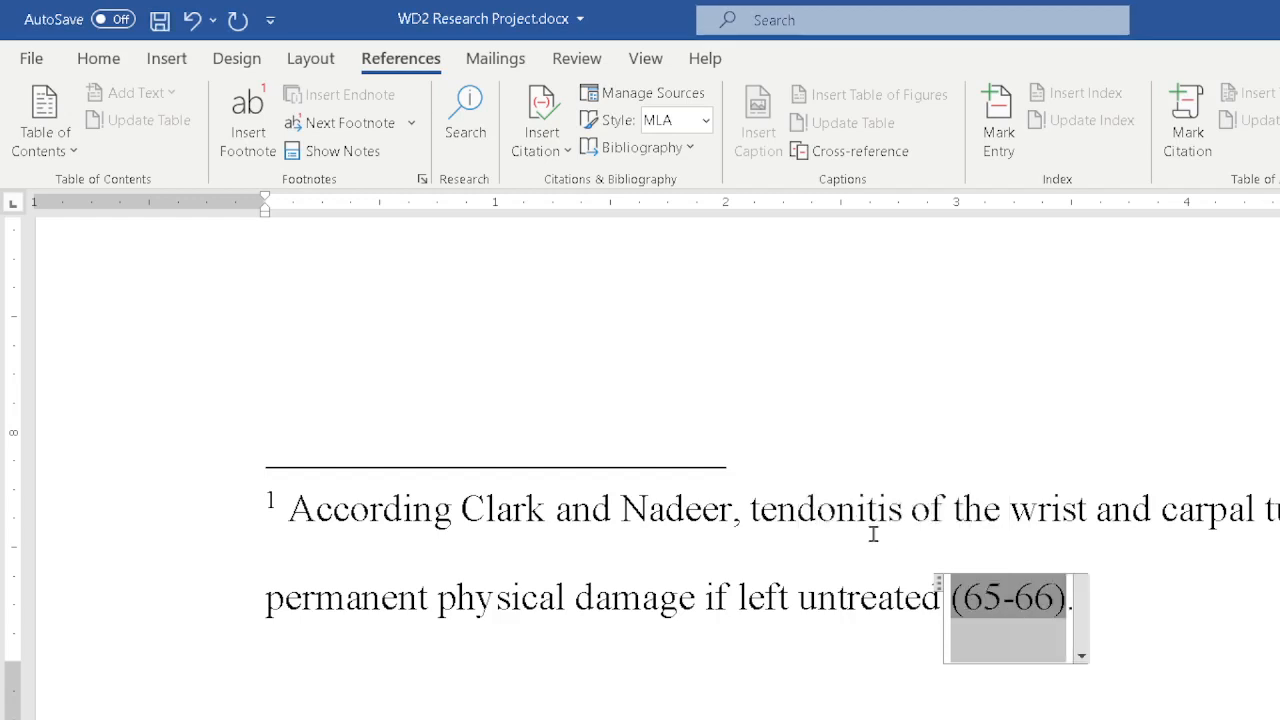
pyautogui.click(1082, 654)
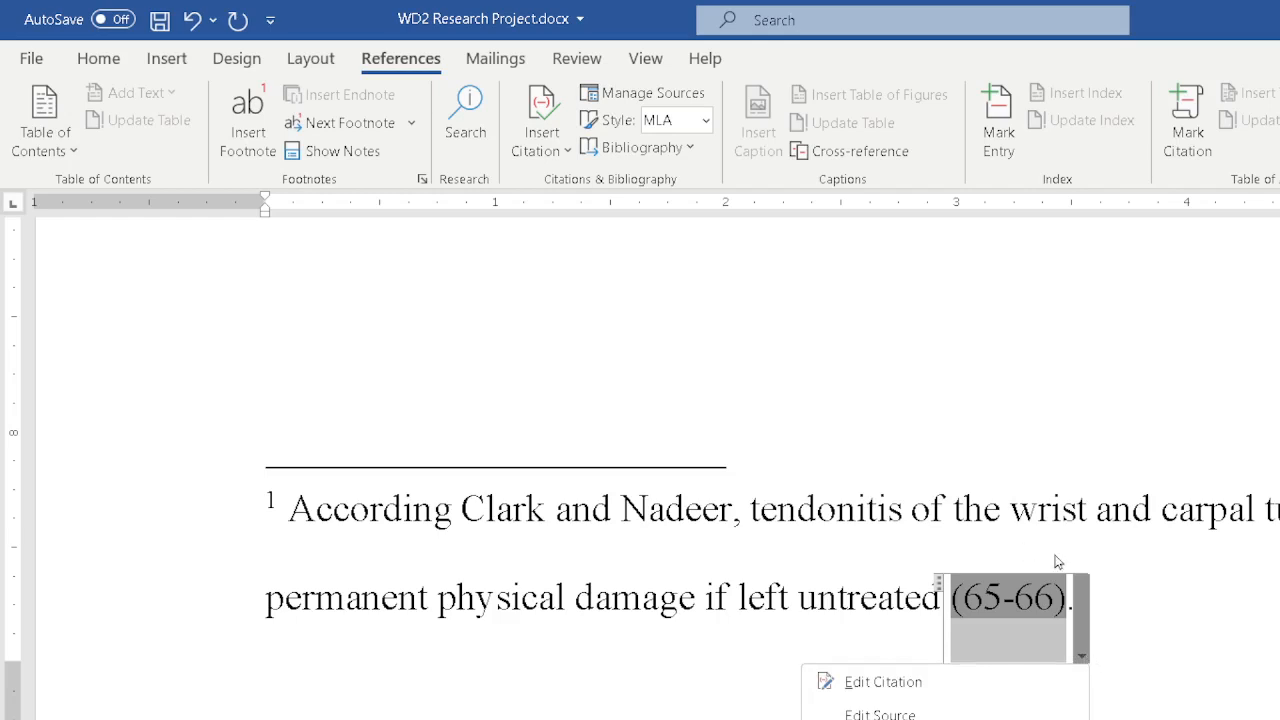
pyautogui.click(1153, 600)
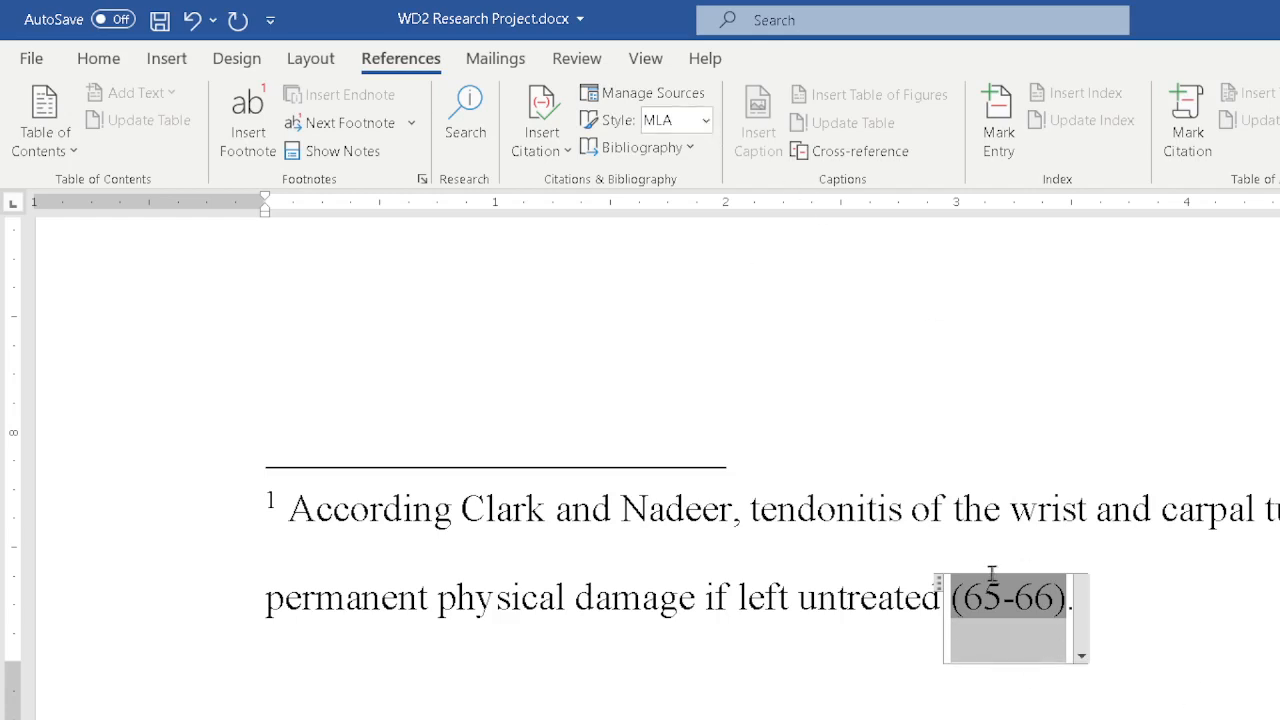
pyautogui.click(1082, 655)
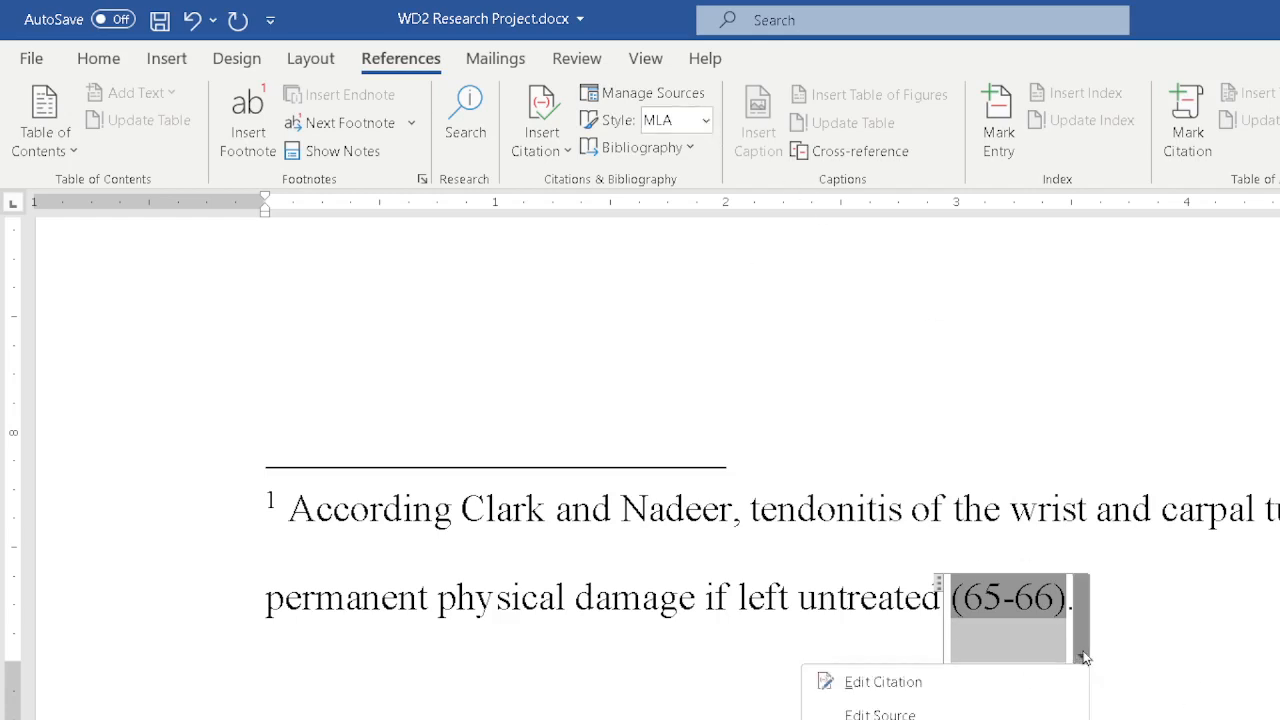
pyautogui.click(1084, 657)
pyautogui.scroll(3, 992, 387)
pyautogui.click(1003, 283)
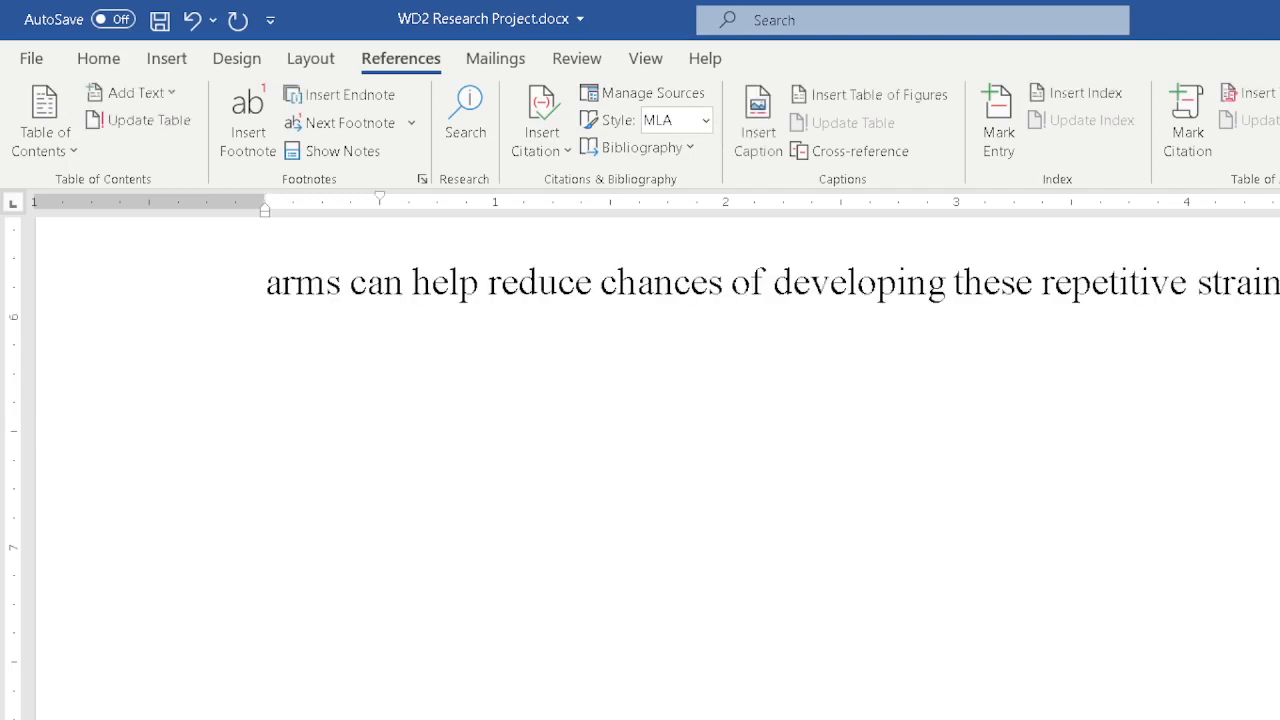
pyautogui.scroll(3, 1131, 531)
pyautogui.scroll(-5, 1169, 580)
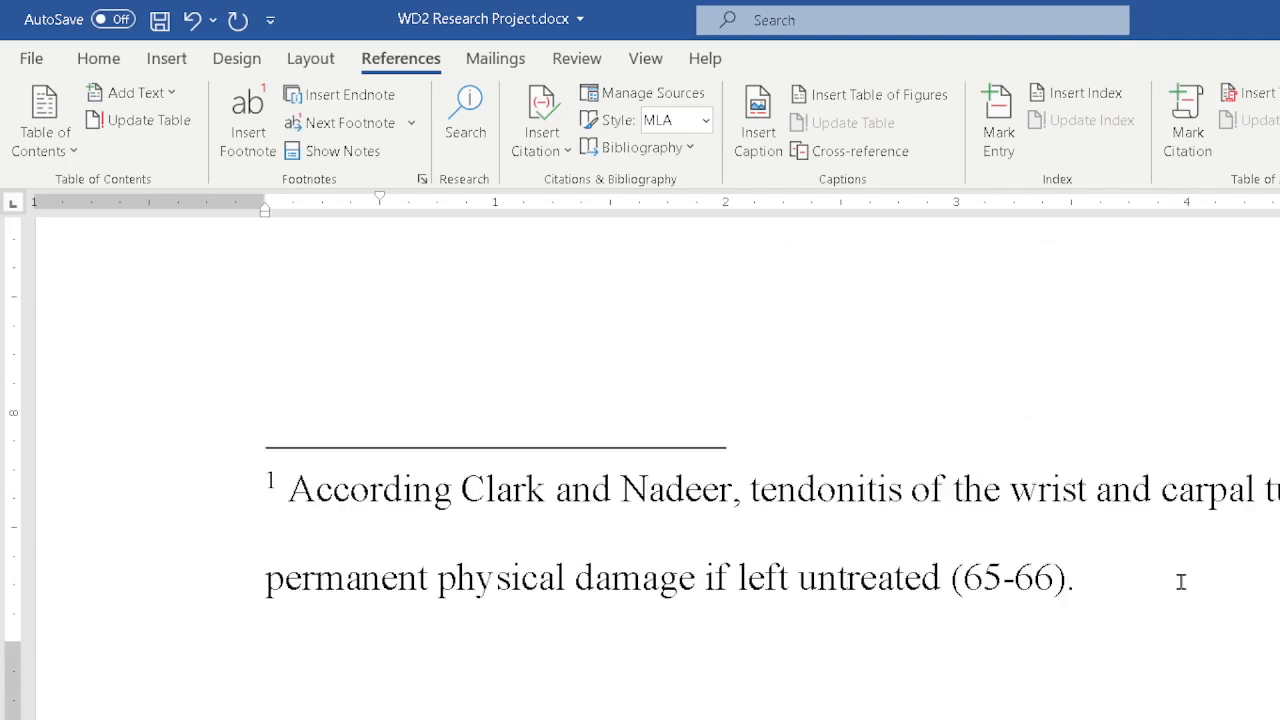
# Try the Turabian and Chicago citation styles on the footnote citation, then return to the MLA style.
pyautogui.click(1182, 588)
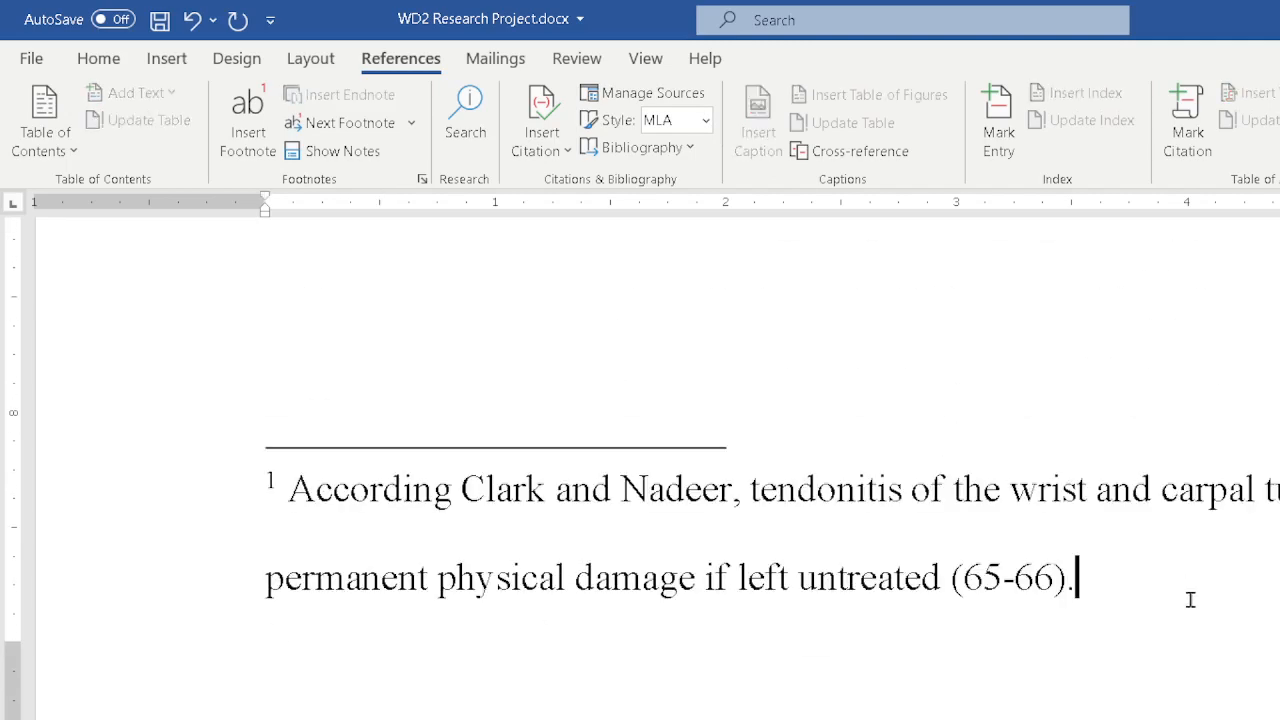
pyautogui.click(705, 120)
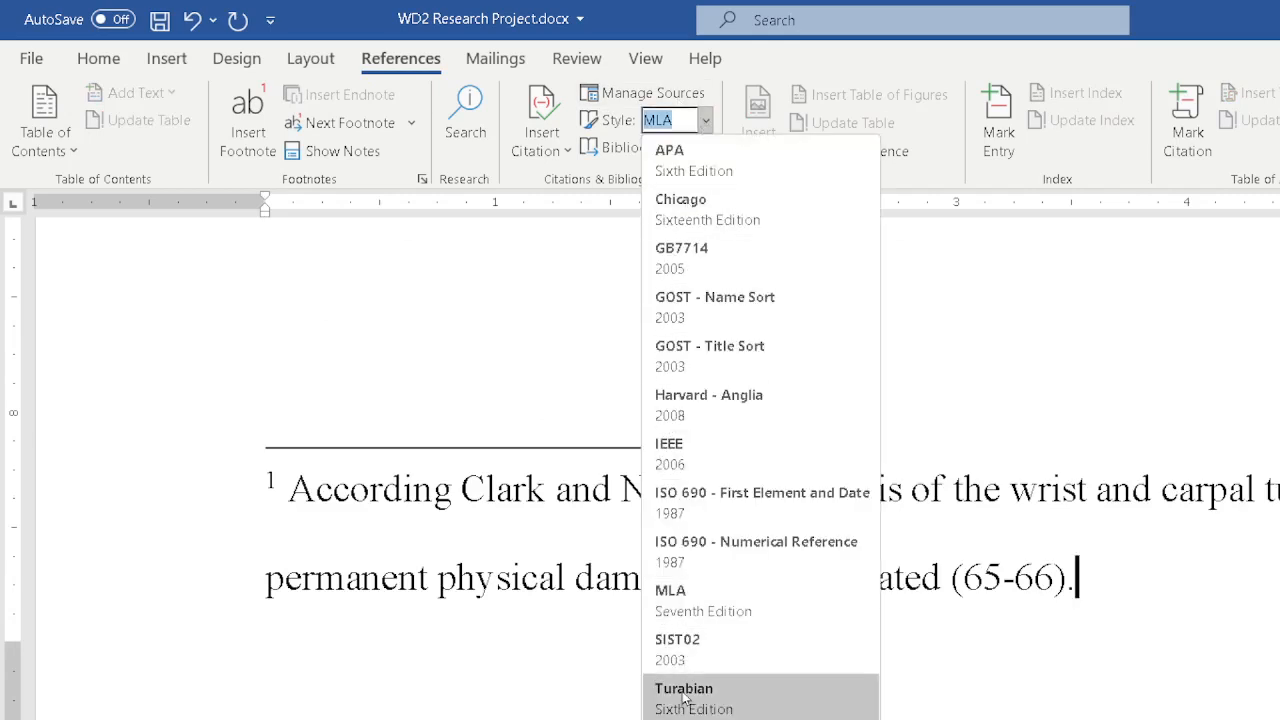
pyautogui.click(684, 694)
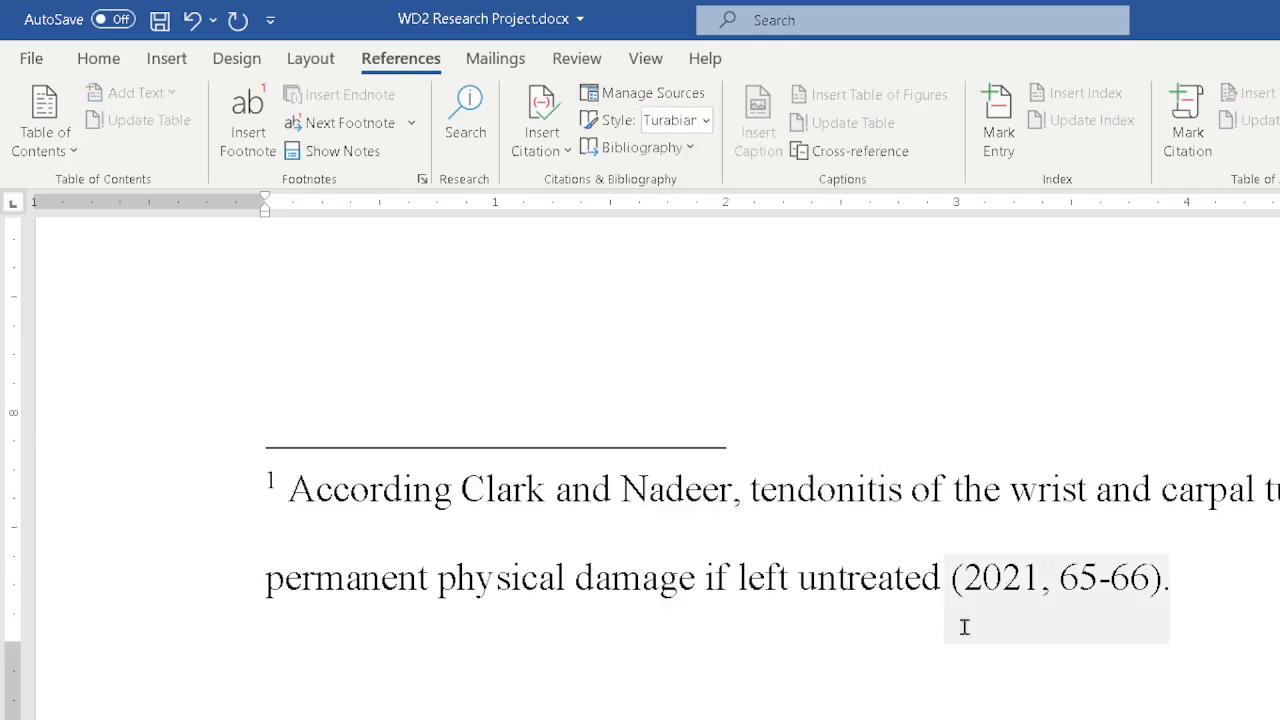
pyautogui.scroll(10, 1114, 503)
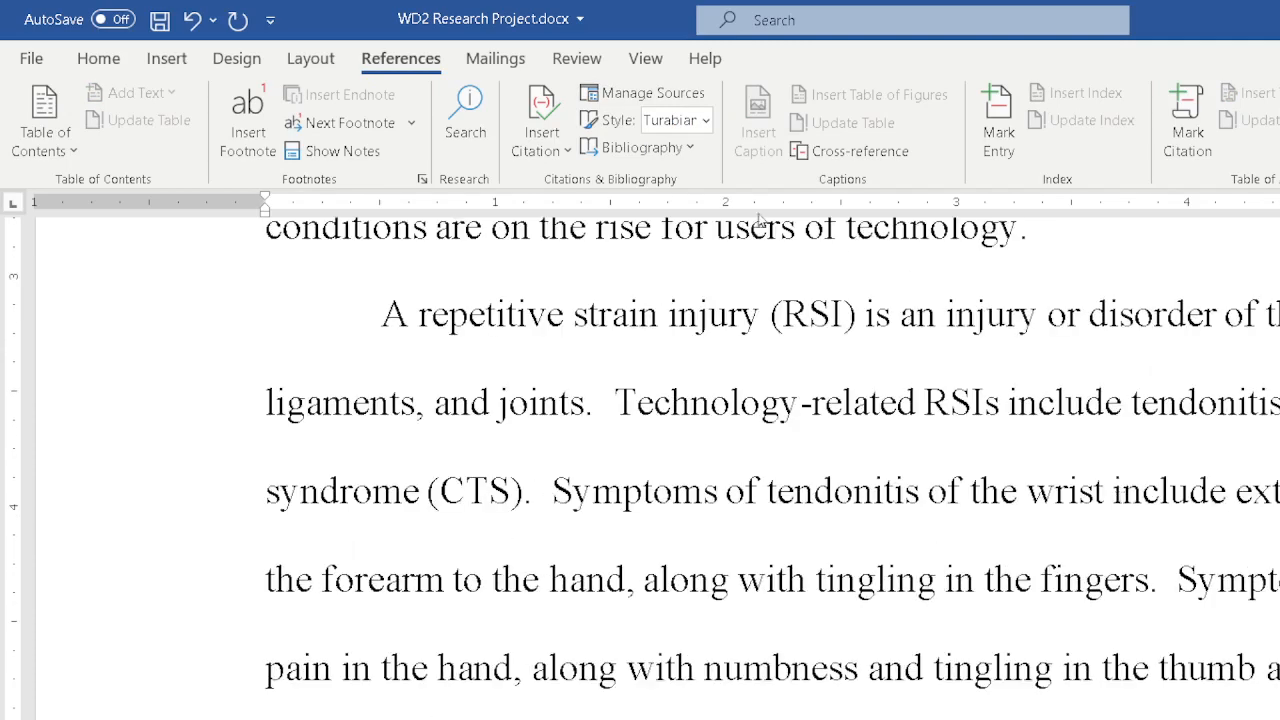
pyautogui.click(706, 120)
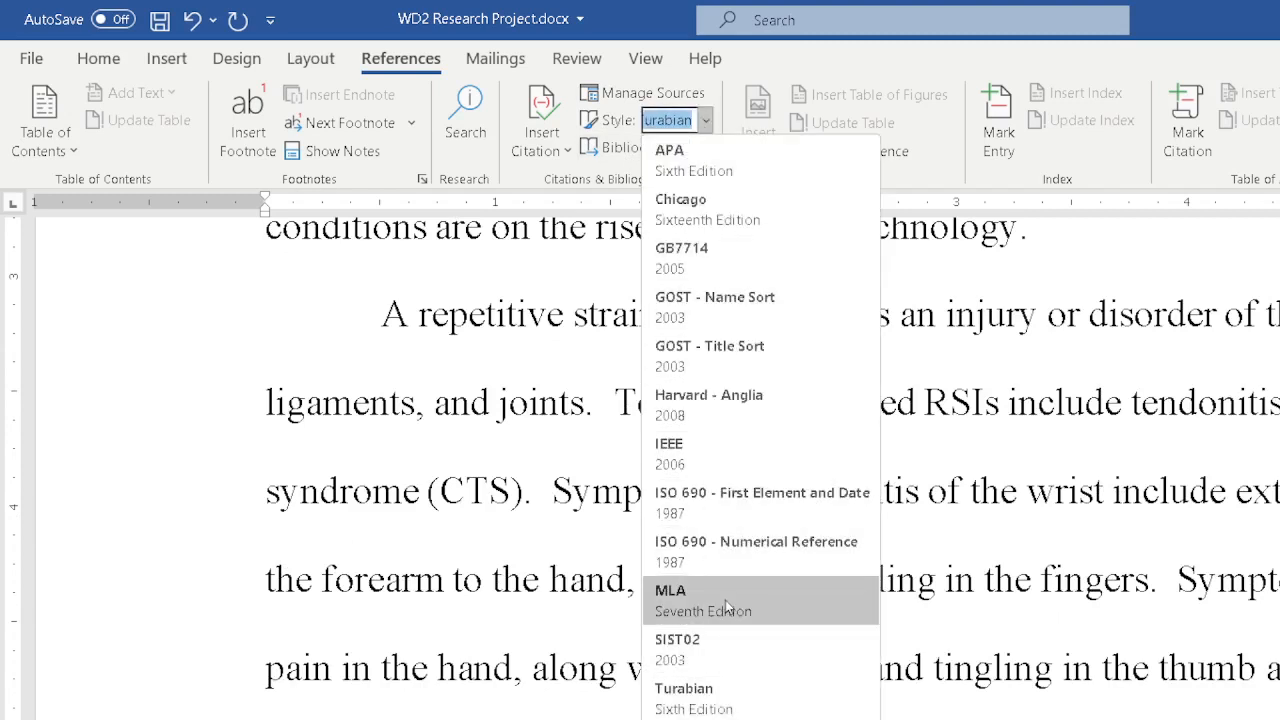
pyautogui.click(728, 210)
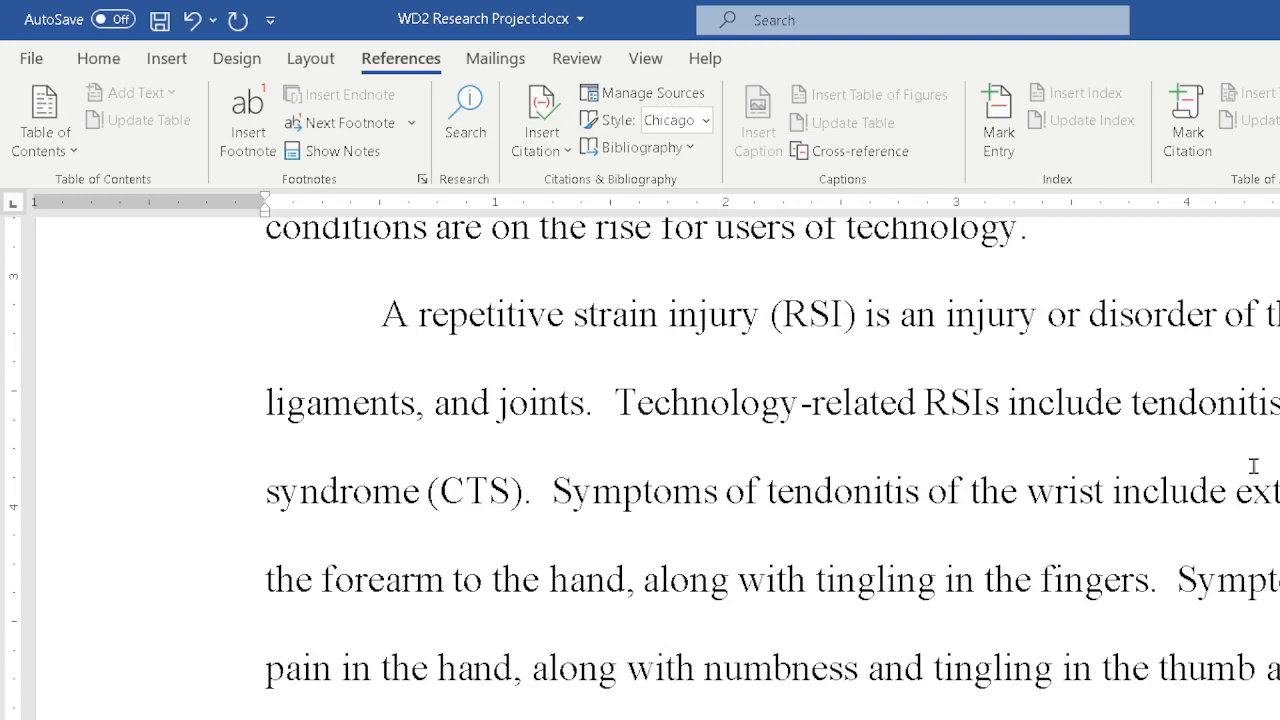
pyautogui.scroll(-5, 1253, 466)
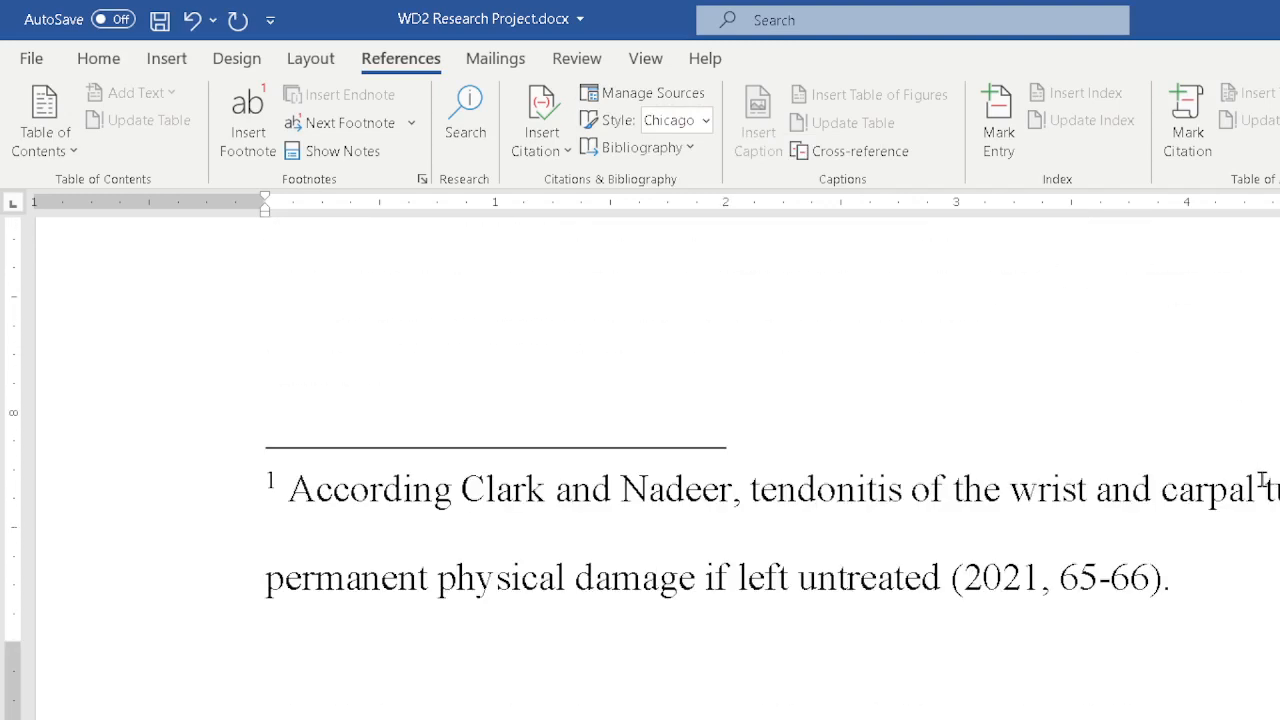
pyautogui.scroll(4, 1262, 480)
pyautogui.scroll(-4, 1262, 480)
pyautogui.scroll(3, 1262, 480)
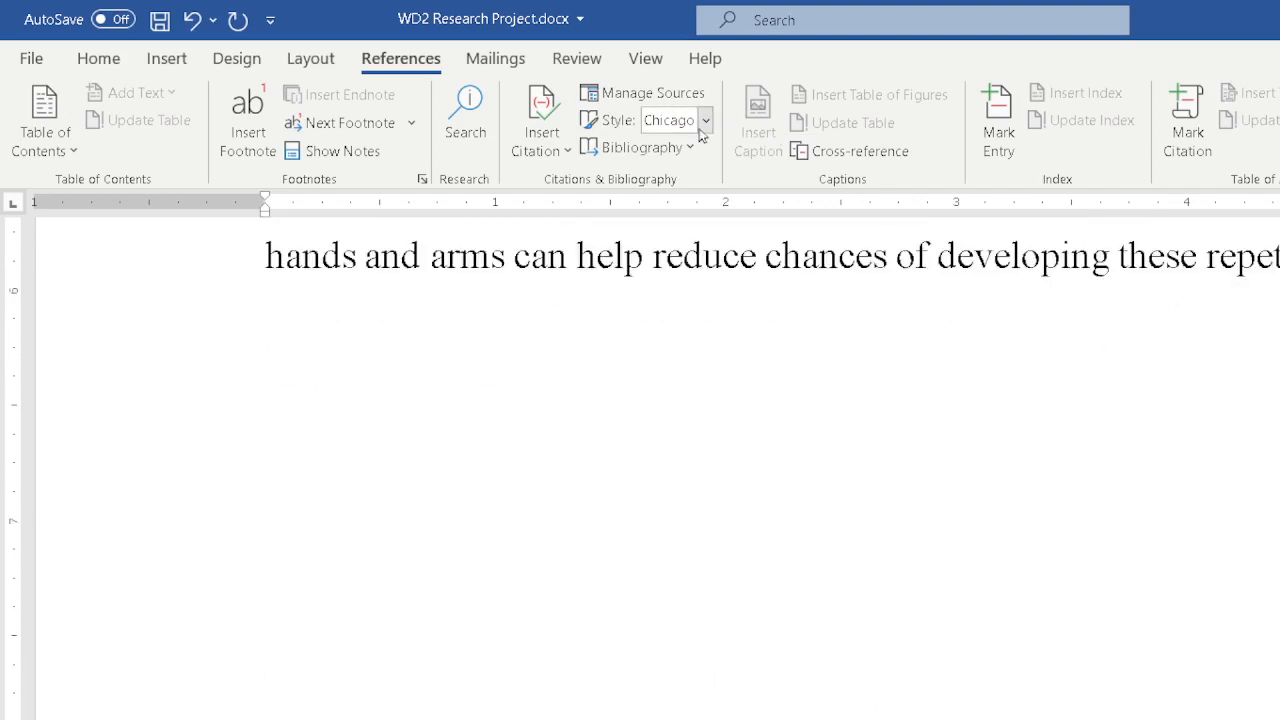
pyautogui.click(704, 122)
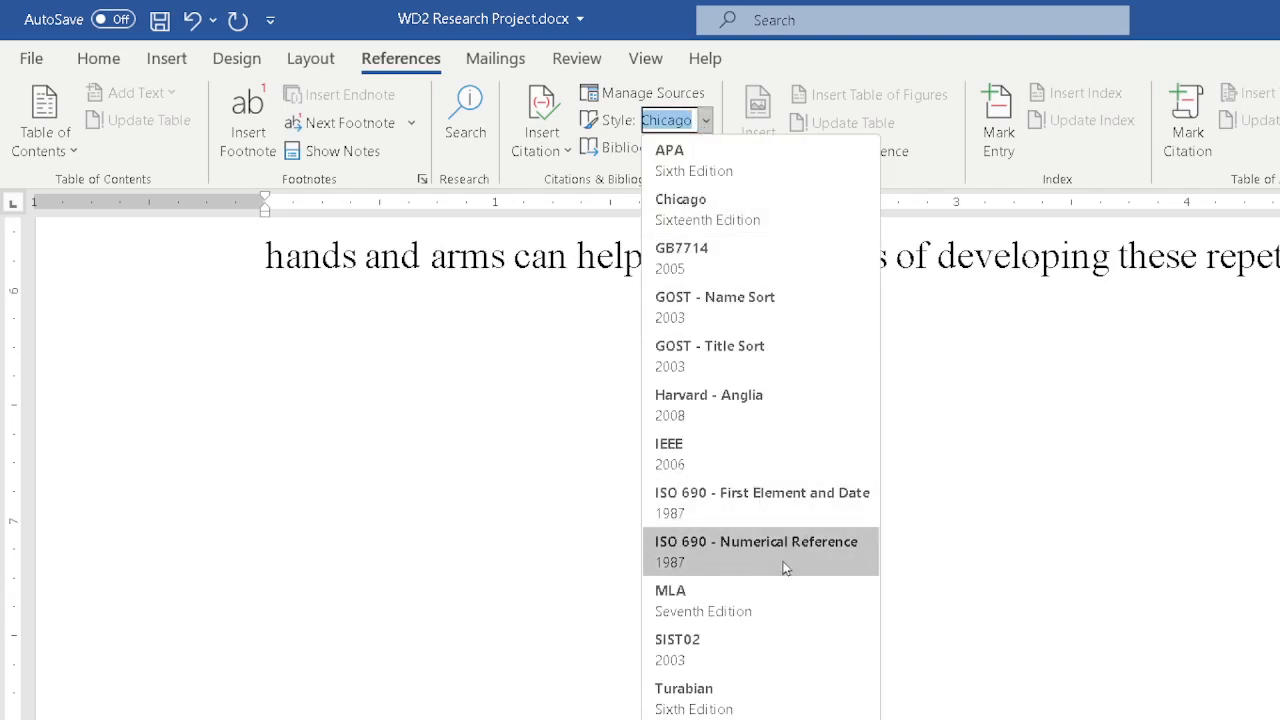
pyautogui.click(718, 590)
pyautogui.scroll(3, 1063, 417)
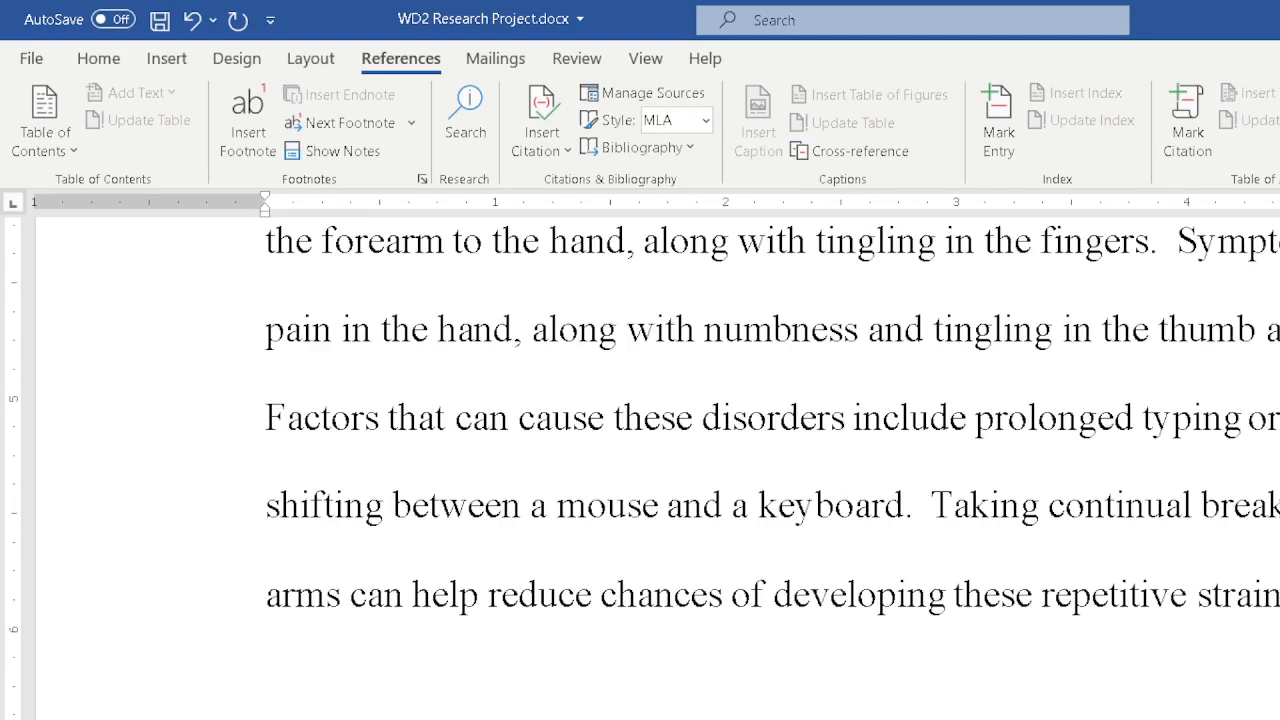
# Start a new paragraph after the repetitive strain paragraph and type People often listen to sounds.
pyautogui.click(903, 506)
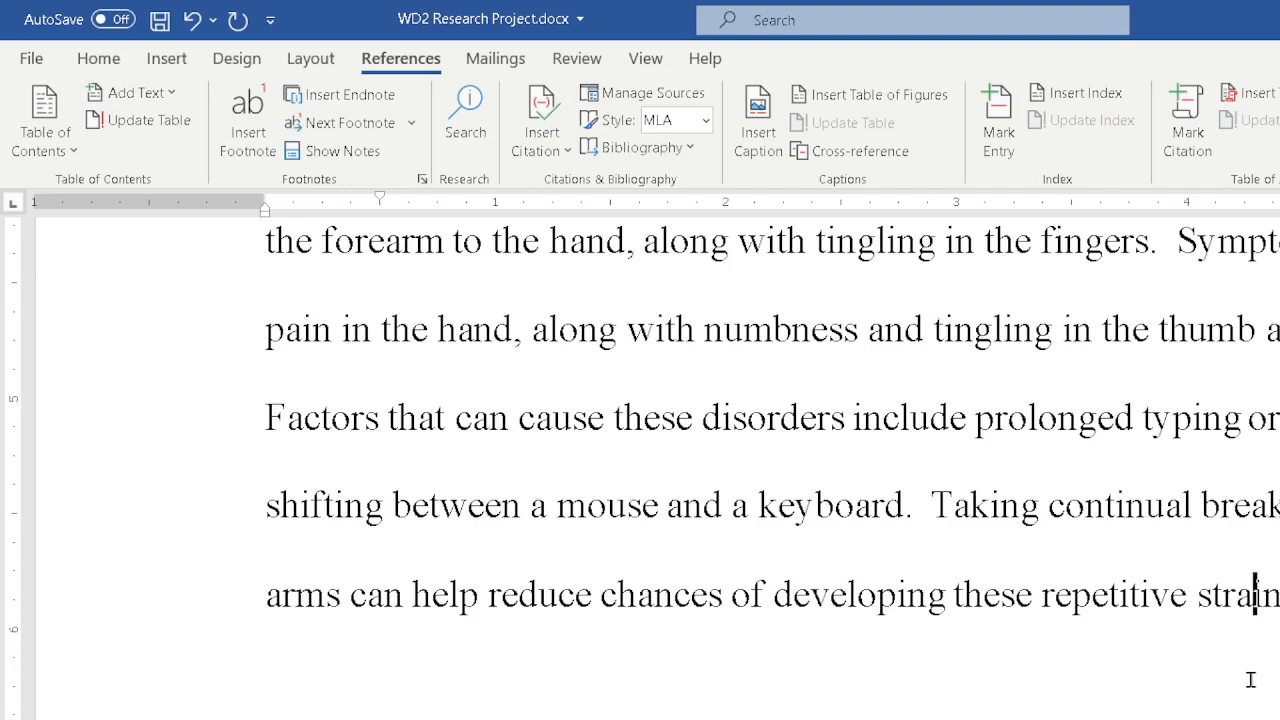
pyautogui.scroll(-5, 1247, 684)
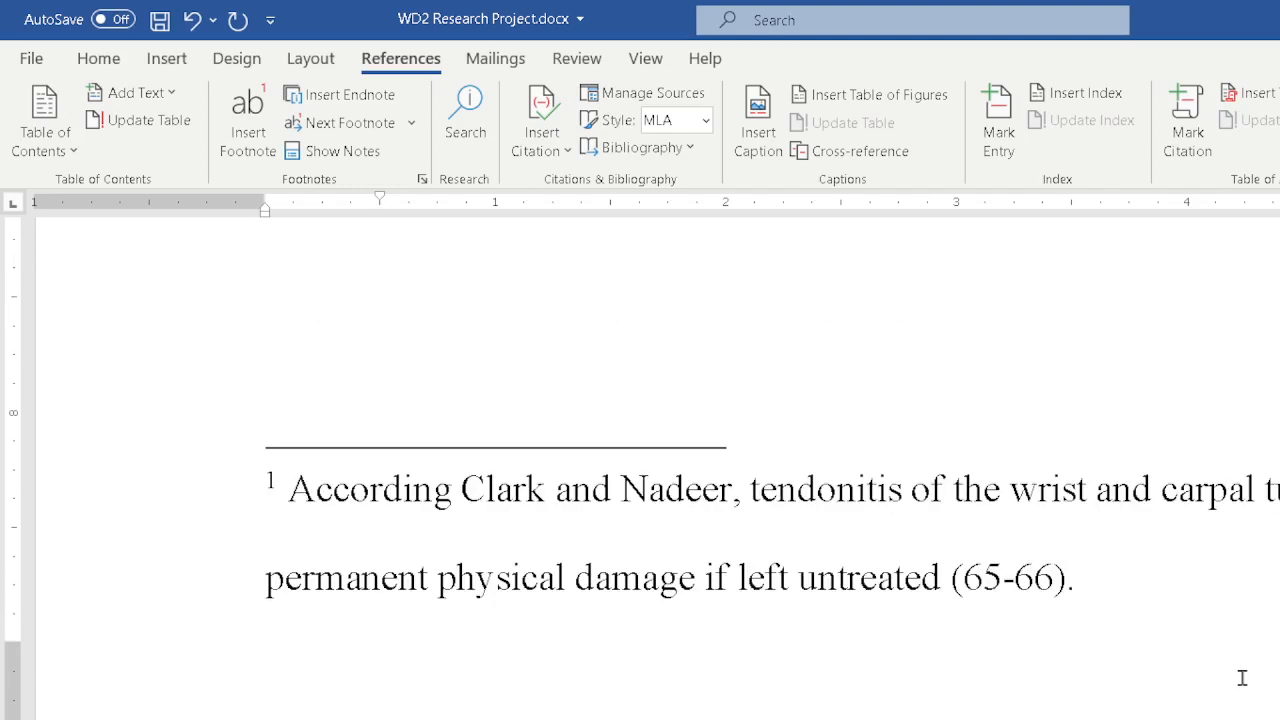
pyautogui.scroll(1, 1242, 672)
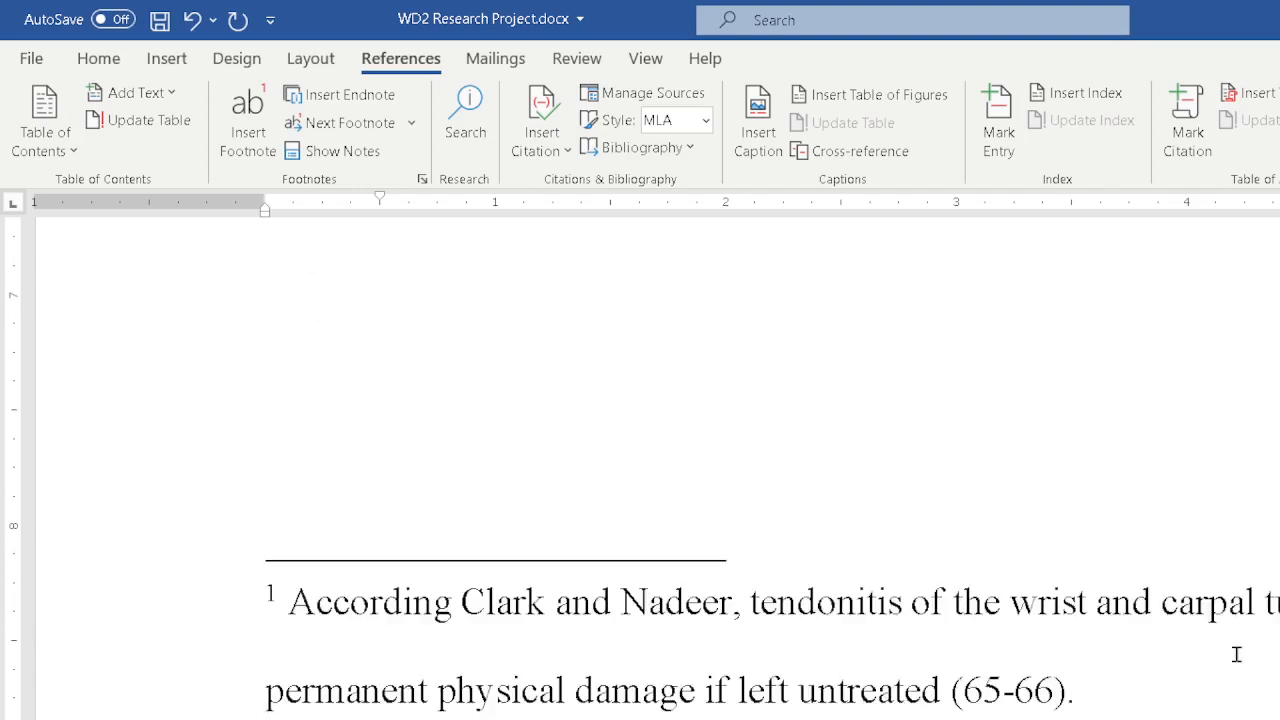
pyautogui.scroll(-1, 1236, 654)
pyautogui.scroll(10, 1236, 654)
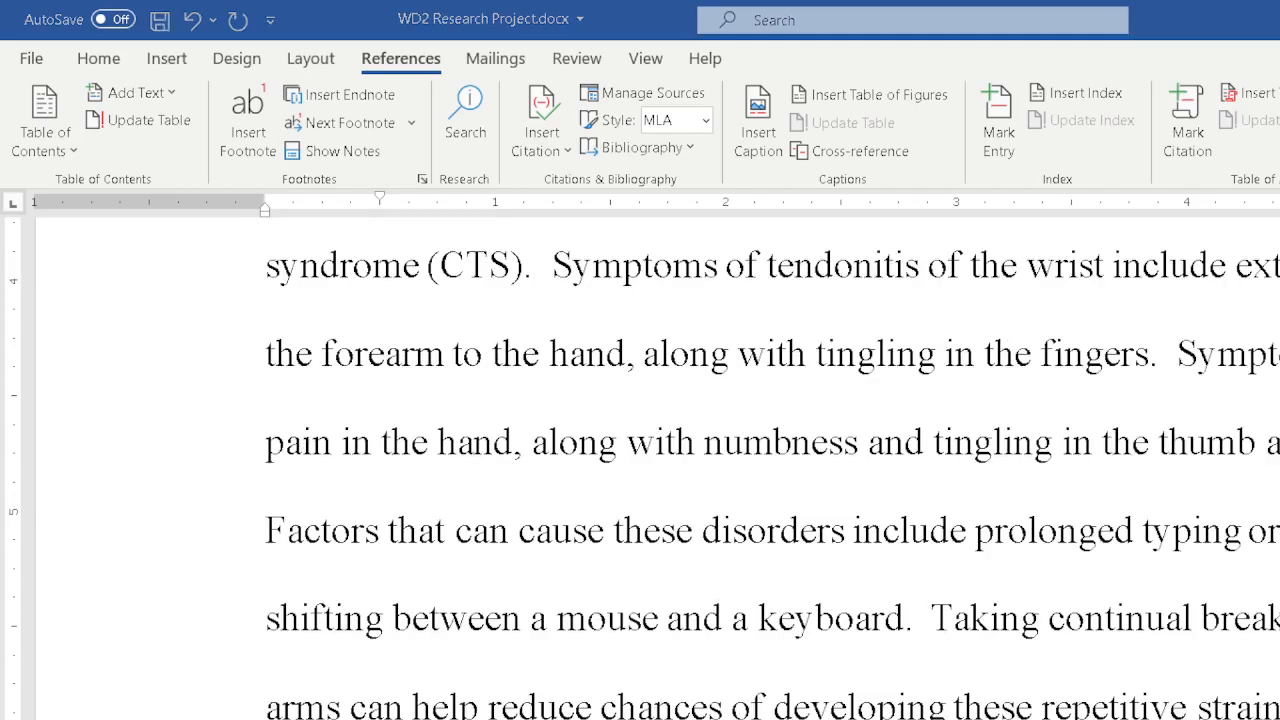
pyautogui.scroll(-3, 640, 460)
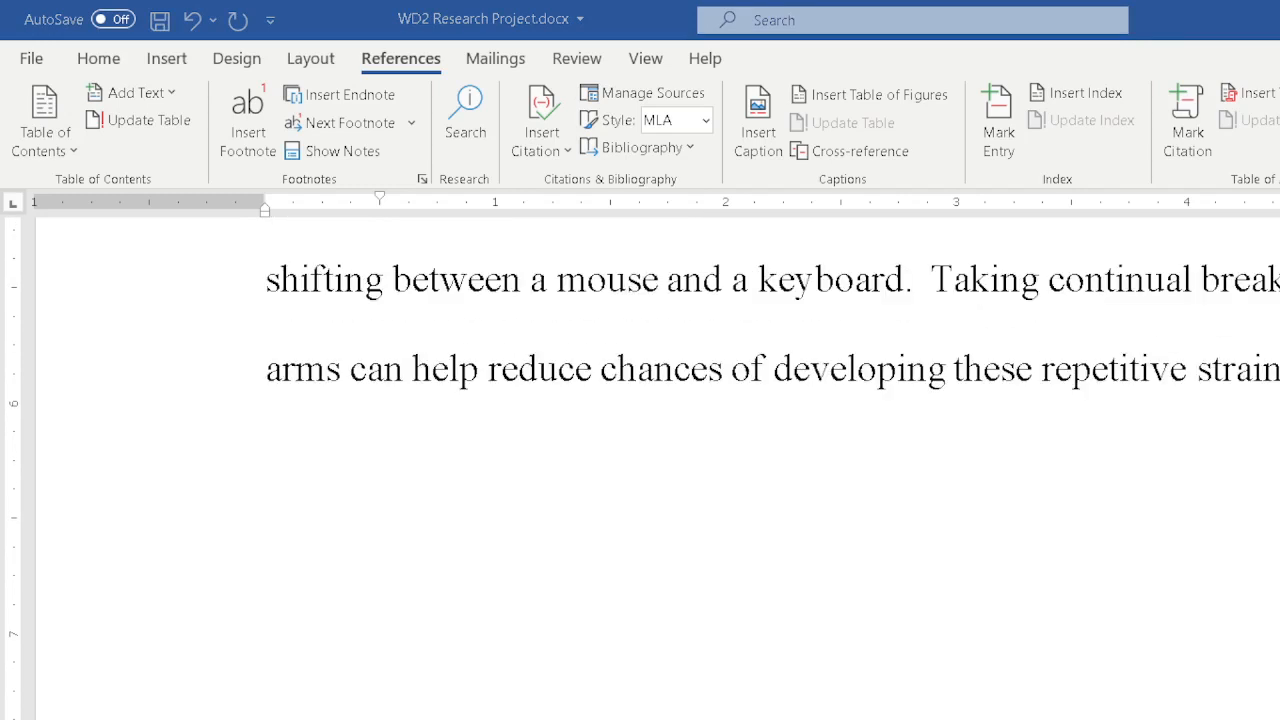
pyautogui.scroll(3, 640, 460)
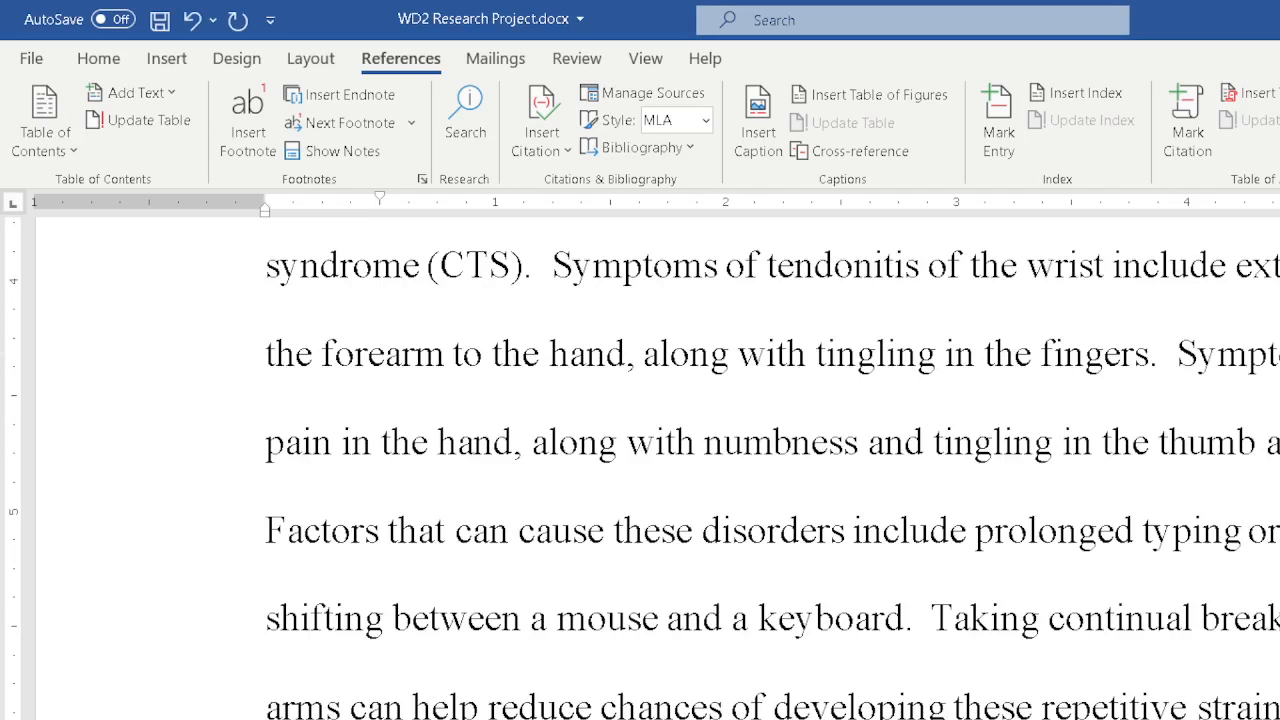
pyautogui.press('Return')
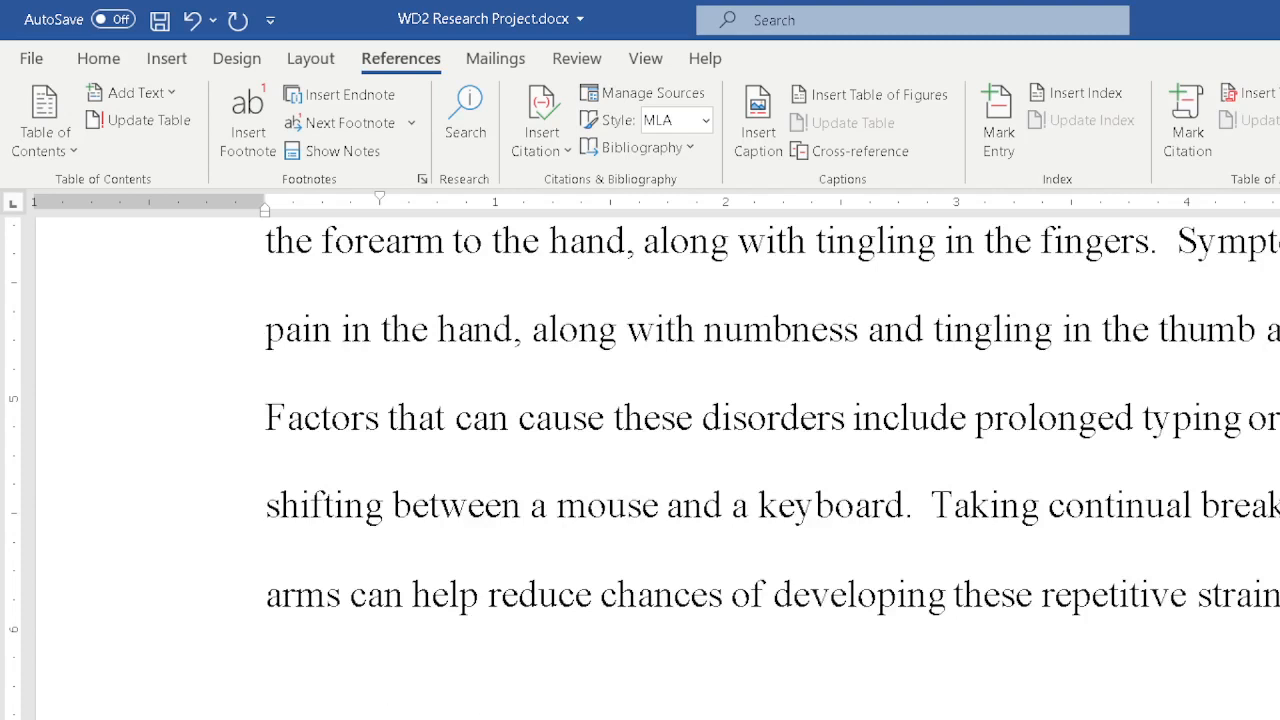
pyautogui.write('Peopel')
pyautogui.press('BackSpace')
pyautogui.press('BackSpace')
pyautogui.write('le')
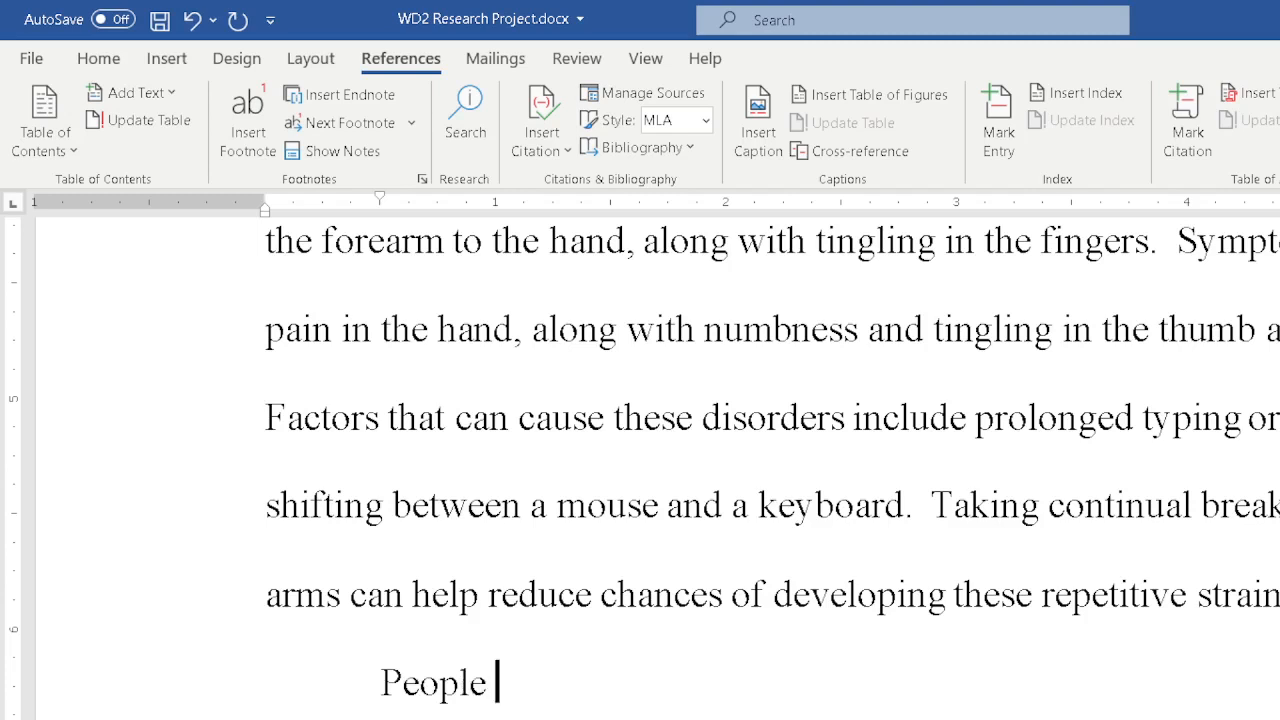
pyautogui.press('BackSpace')
pyautogui.write('le')
pyautogui.press('BackSpace')
pyautogui.press('BackSpace')
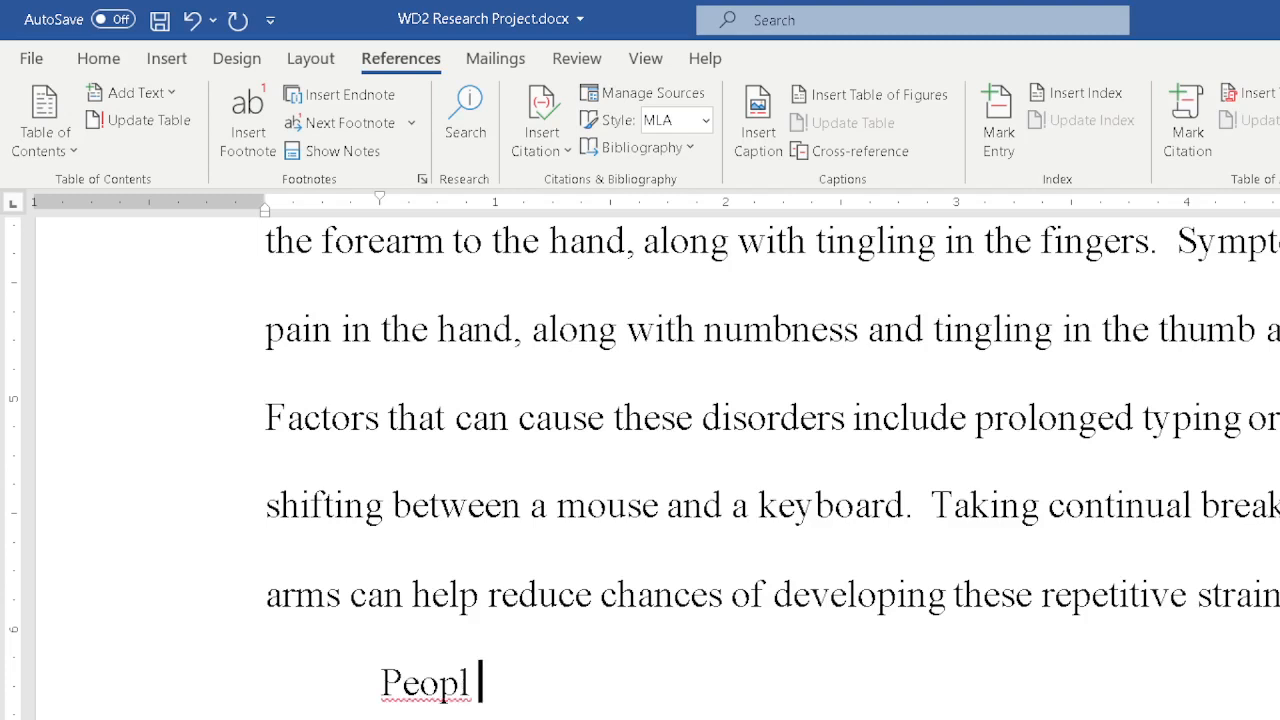
pyautogui.write('e oft')
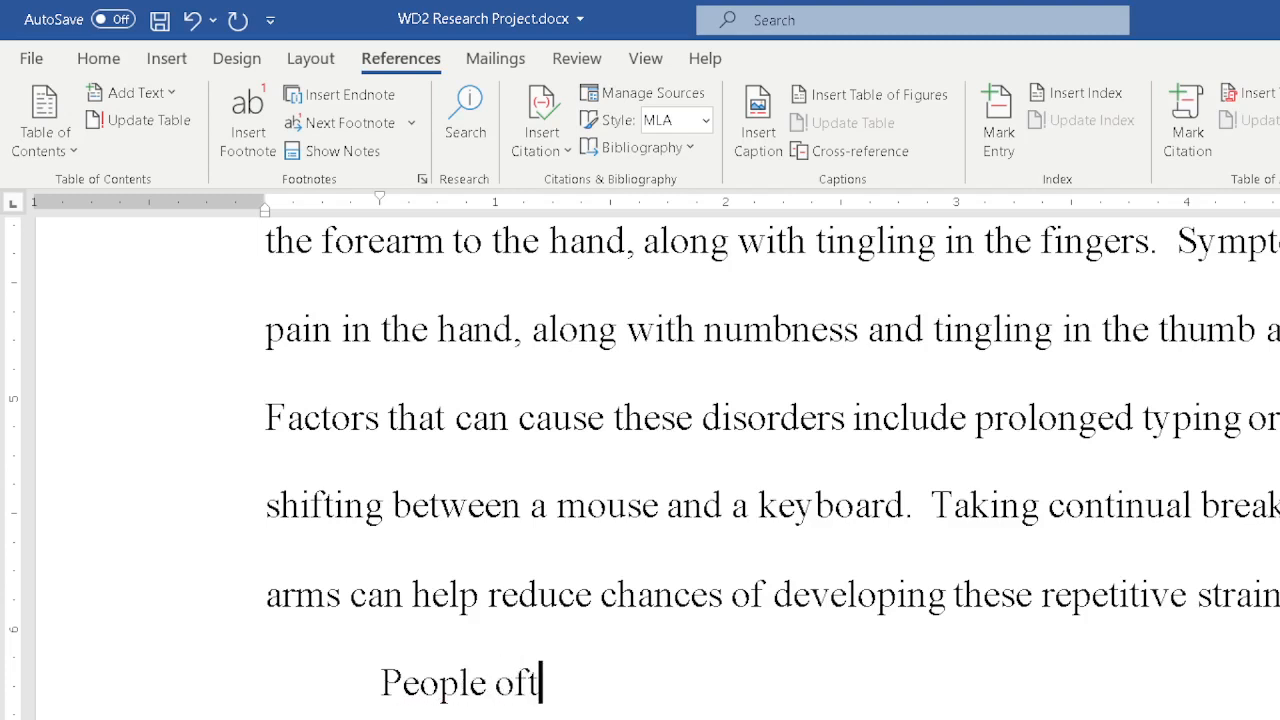
pyautogui.write('en listen to')
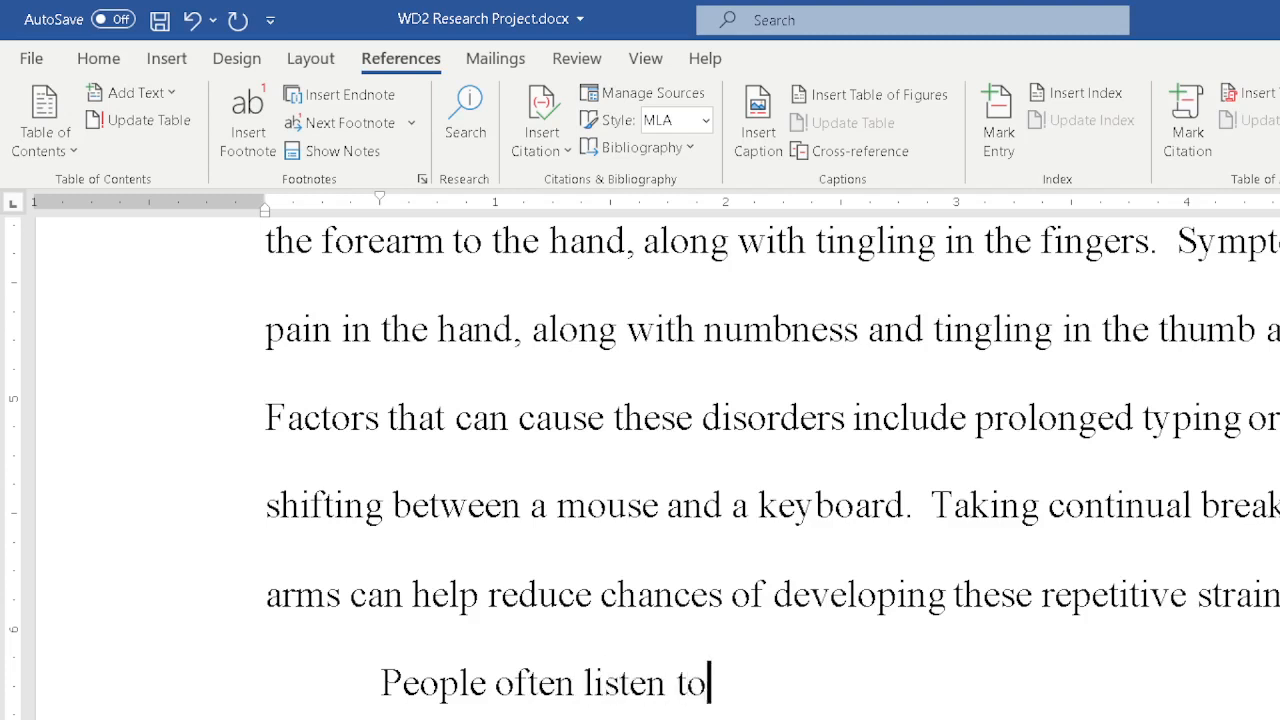
pyautogui.write(' sounds from  their')
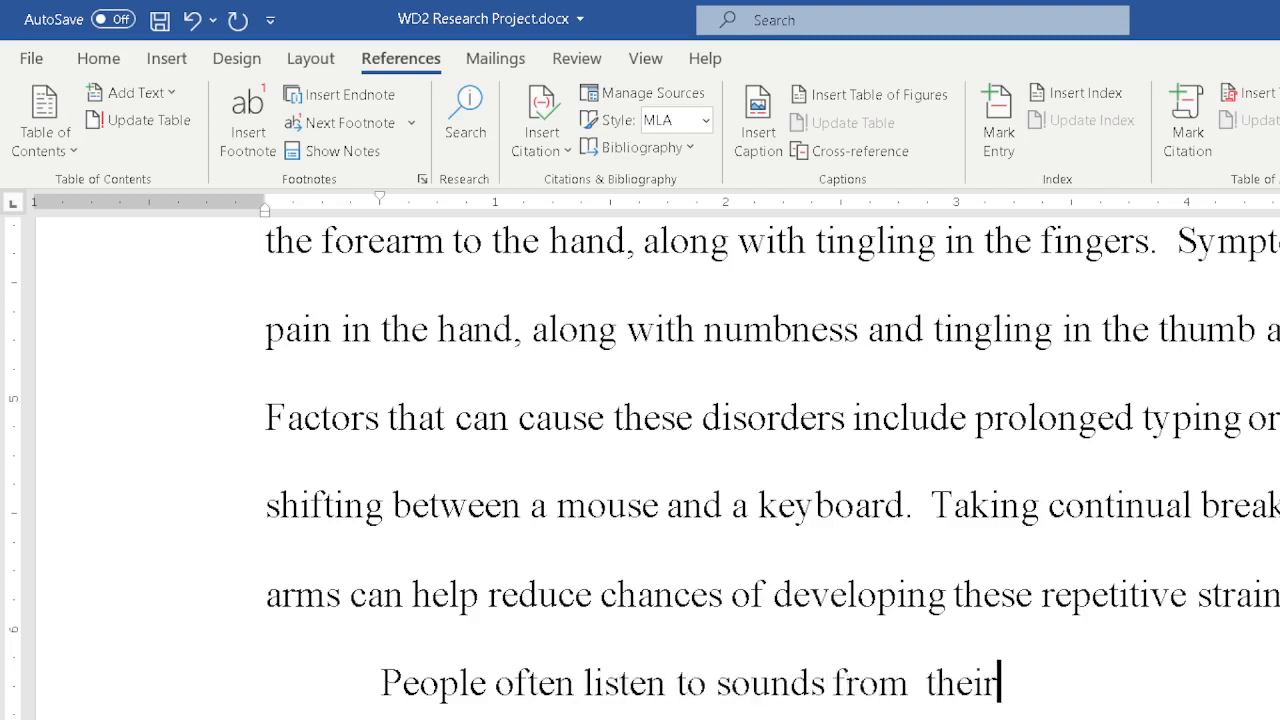
pyautogui.write(' computers')
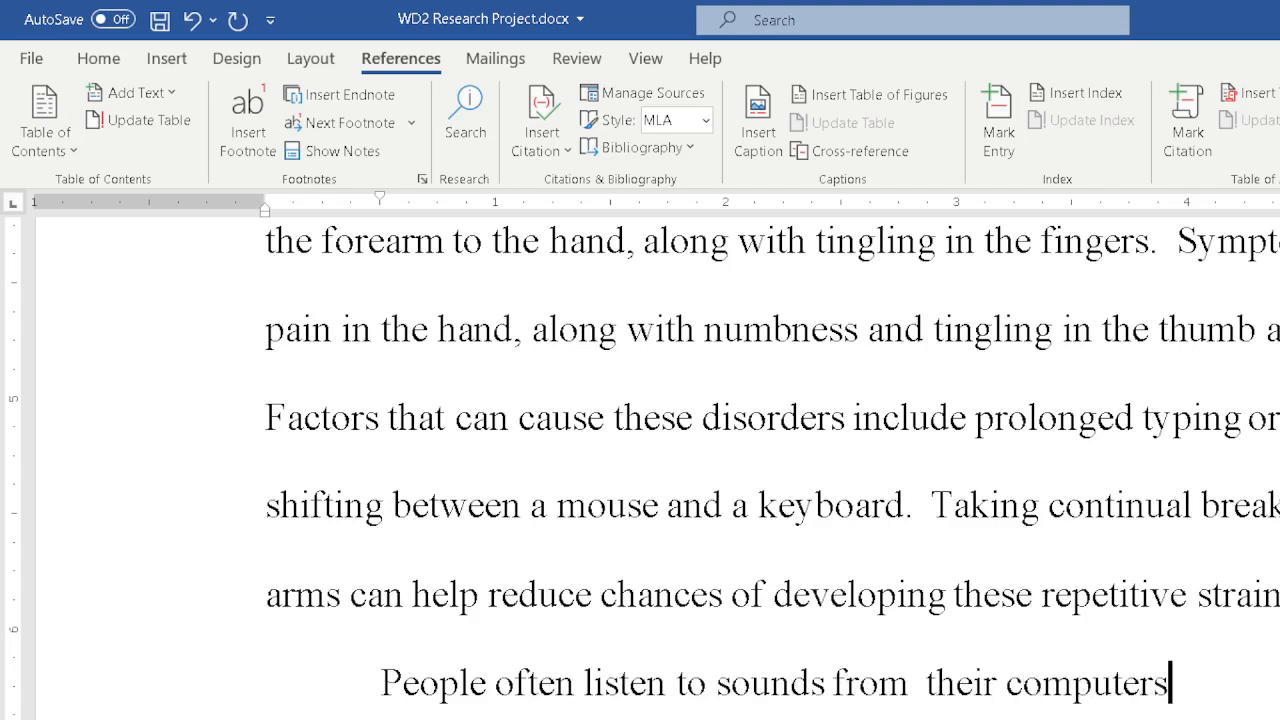
pyautogui.write(' oer')
# Continue the sentence with from their computers or mob.
pyautogui.press('BackSpace')
pyautogui.press('BackSpace')
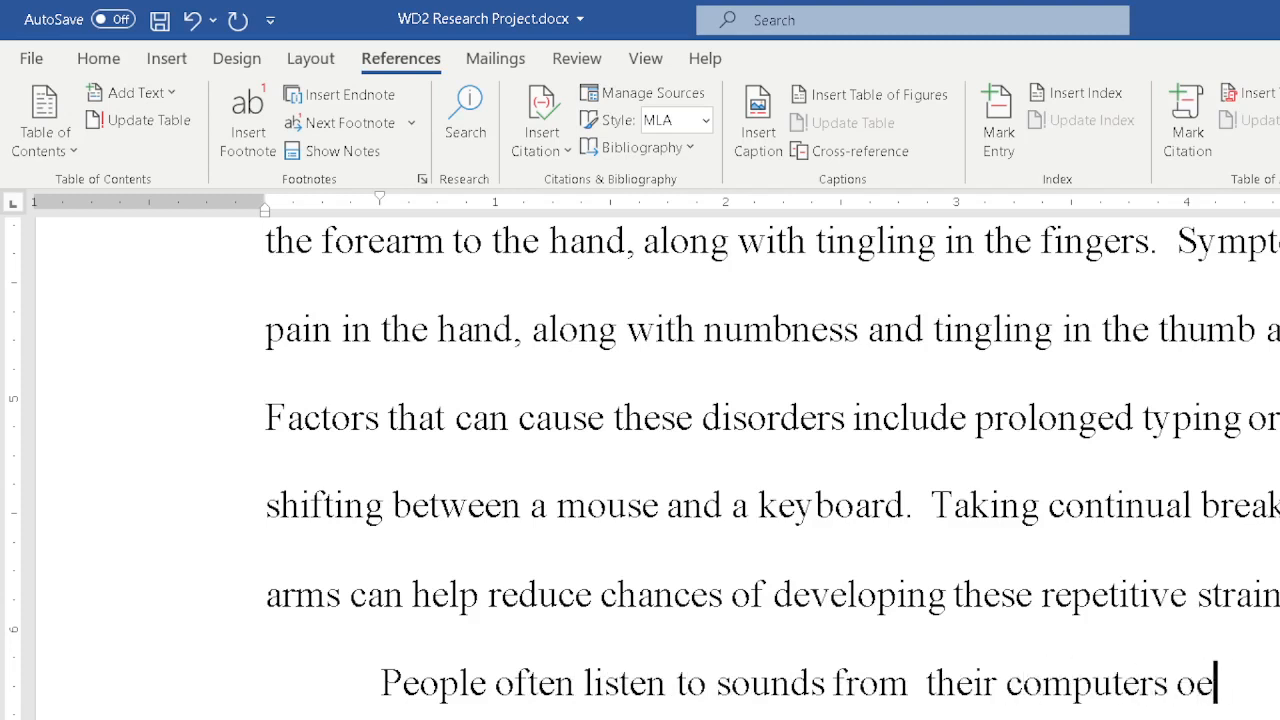
pyautogui.write('r mob')
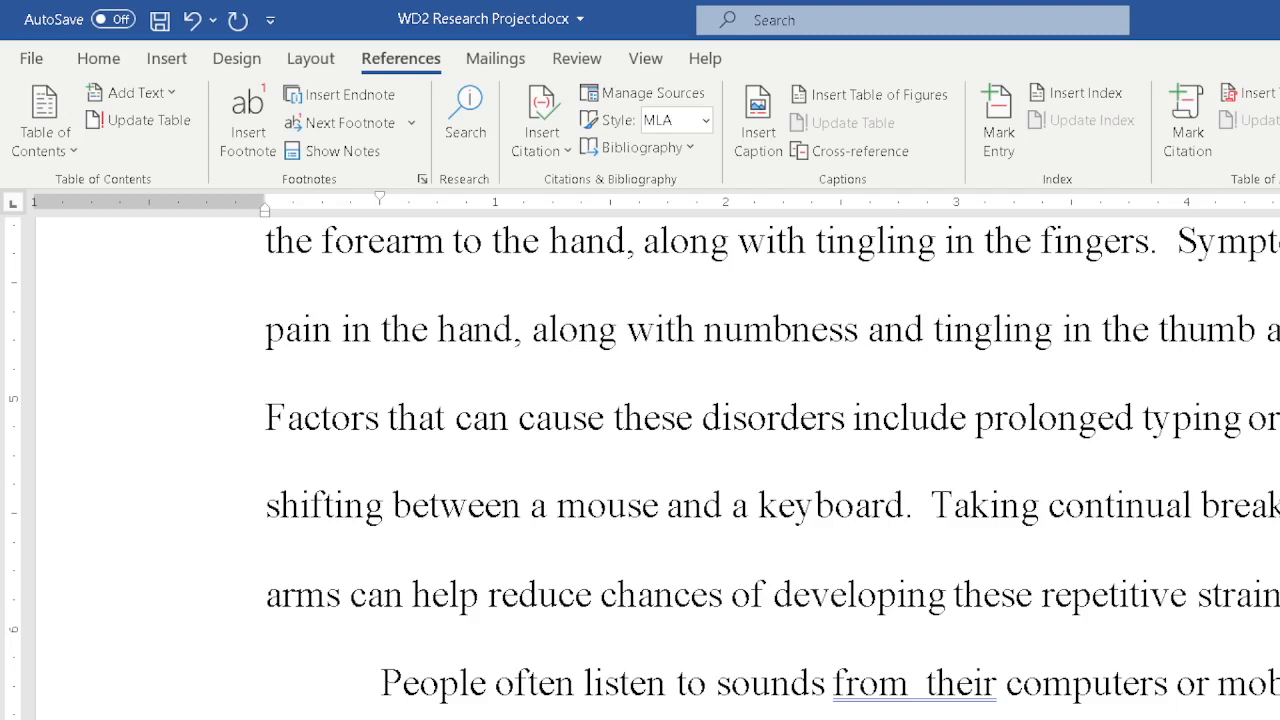
# Hide the white space between pages to view the footnote and the following page text together.
pyautogui.scroll(-2, 640, 460)
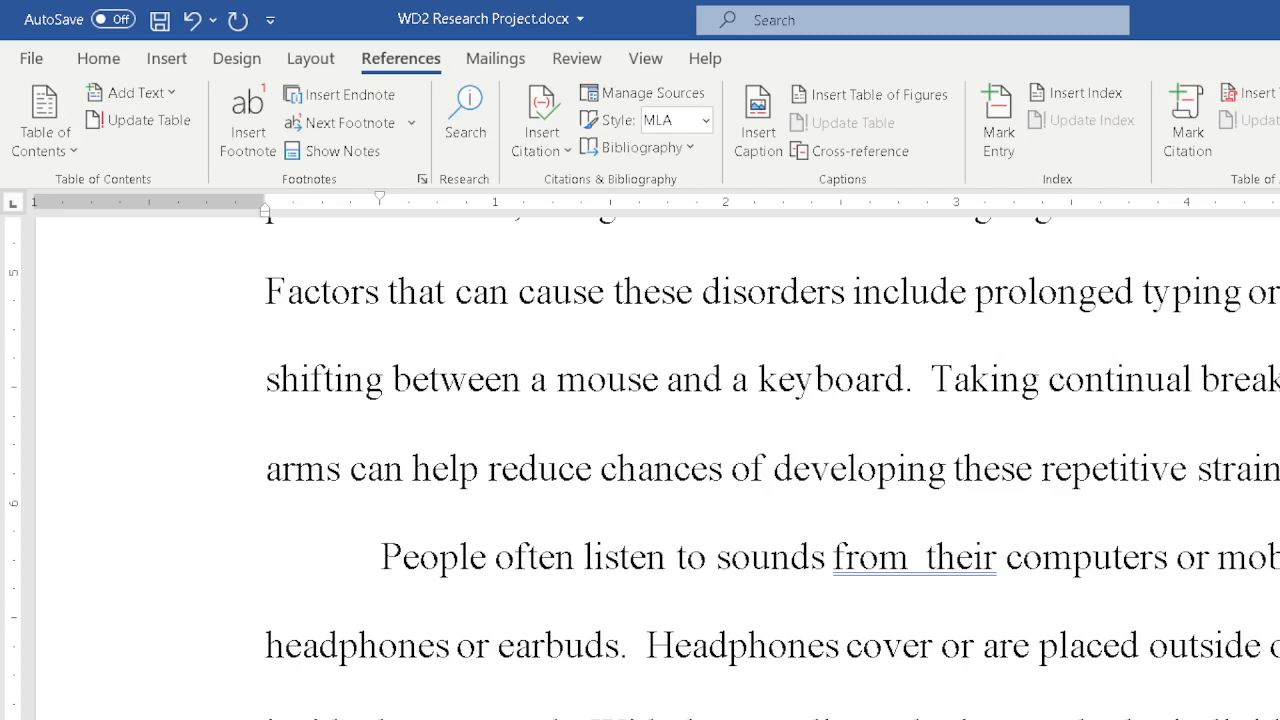
pyautogui.scroll(-5, 650, 460)
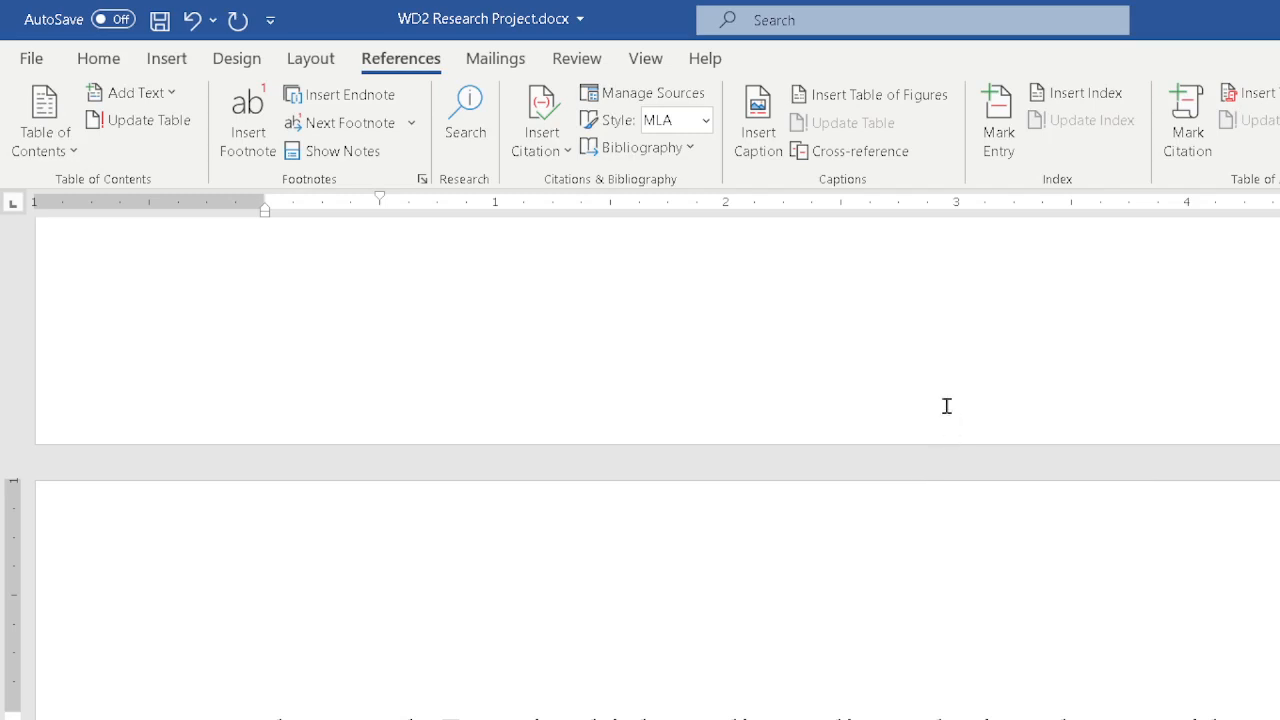
pyautogui.doubleClick(966, 470)
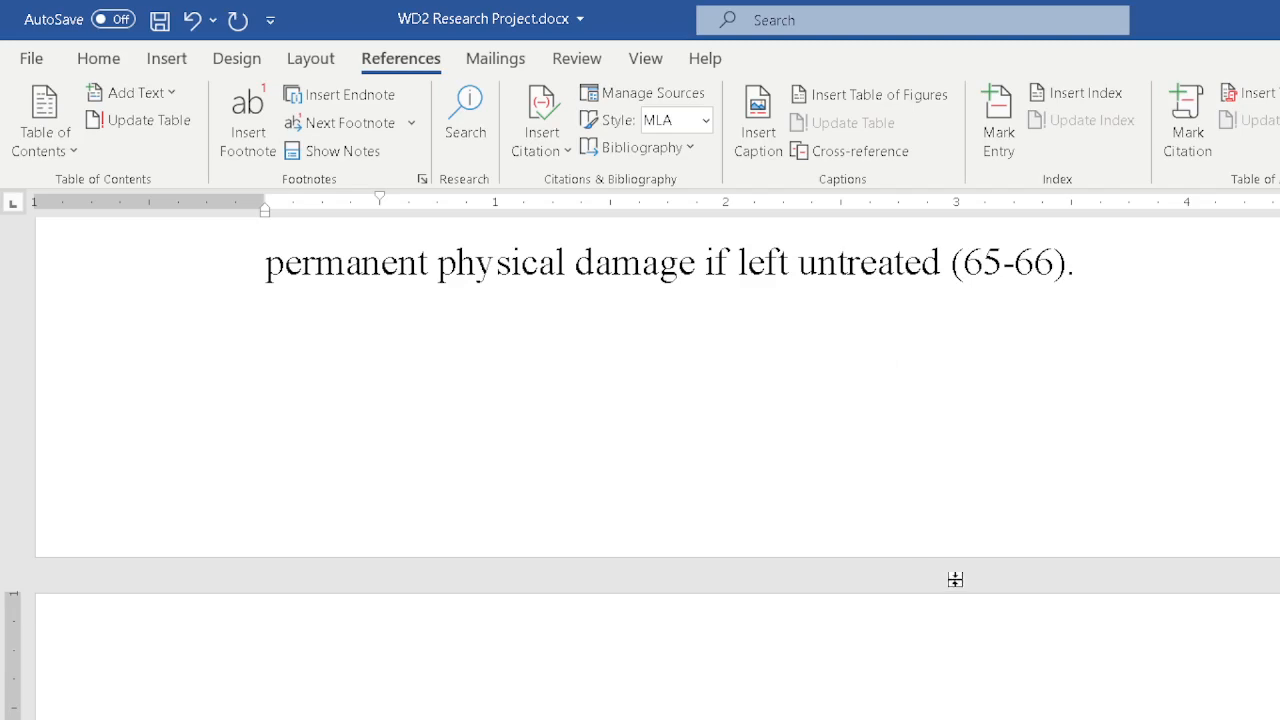
pyautogui.doubleClick(917, 580)
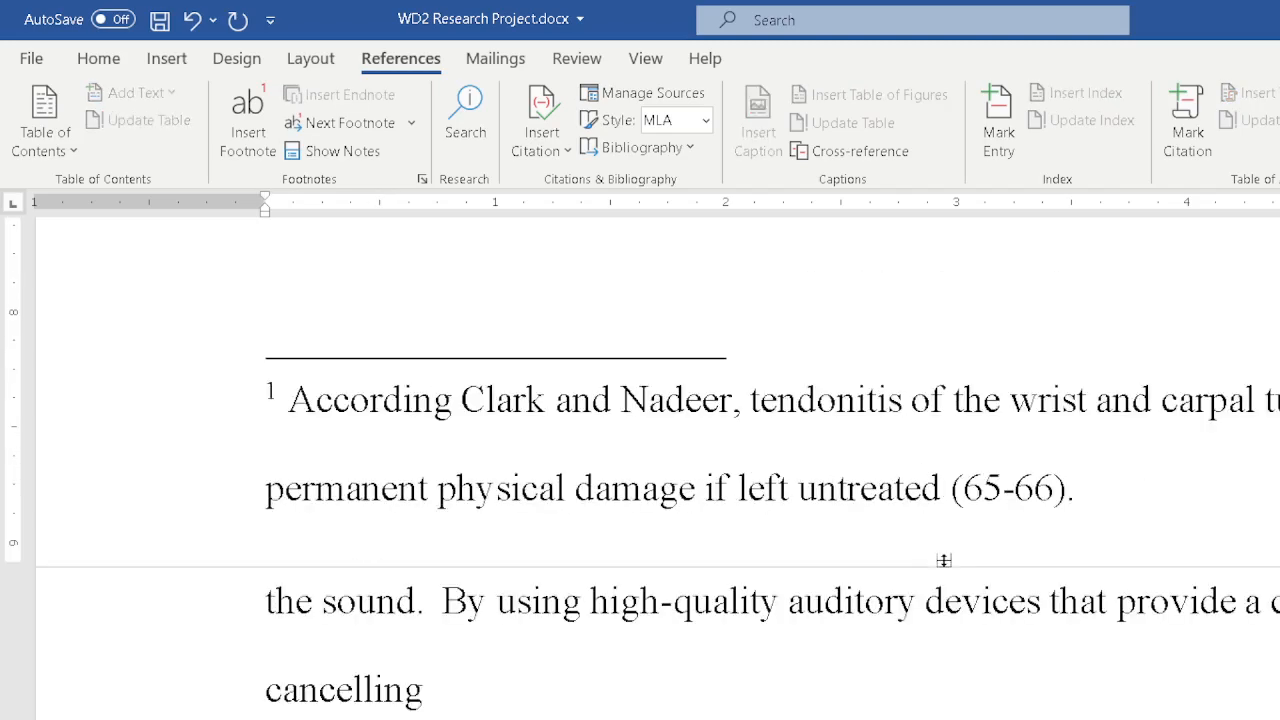
pyautogui.scroll(5, 980, 523)
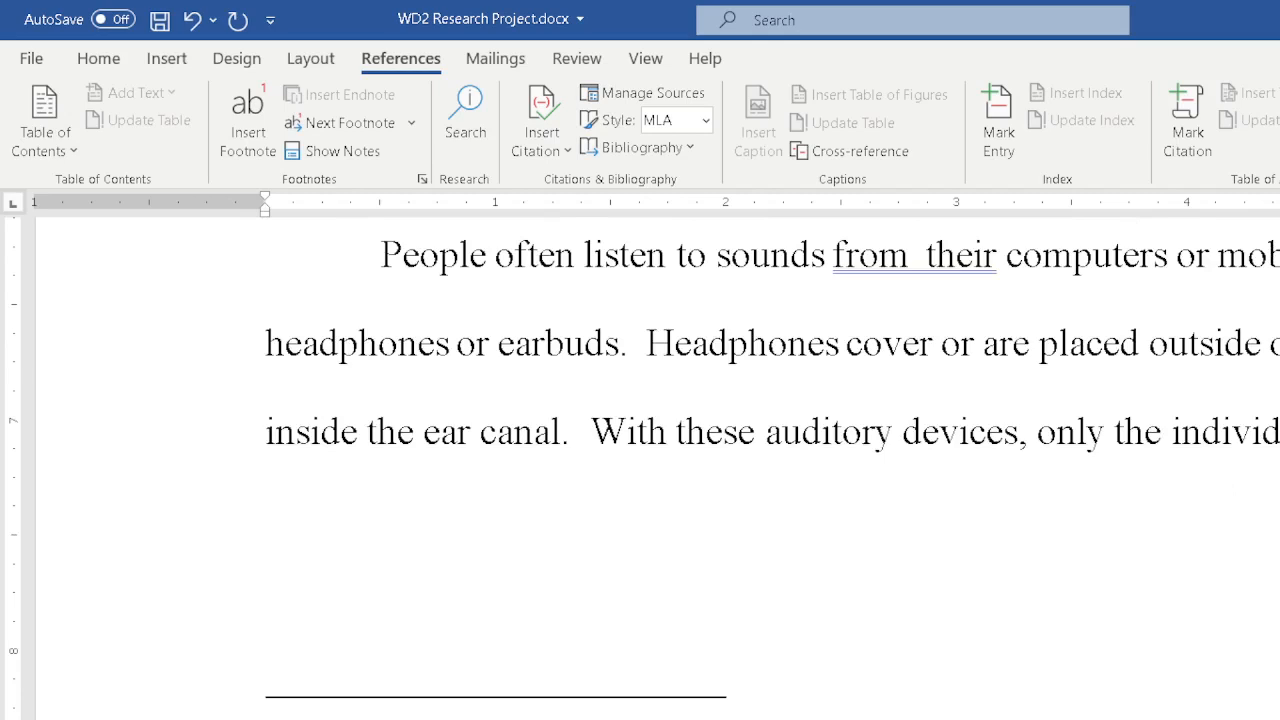
pyautogui.scroll(-3, 791, 571)
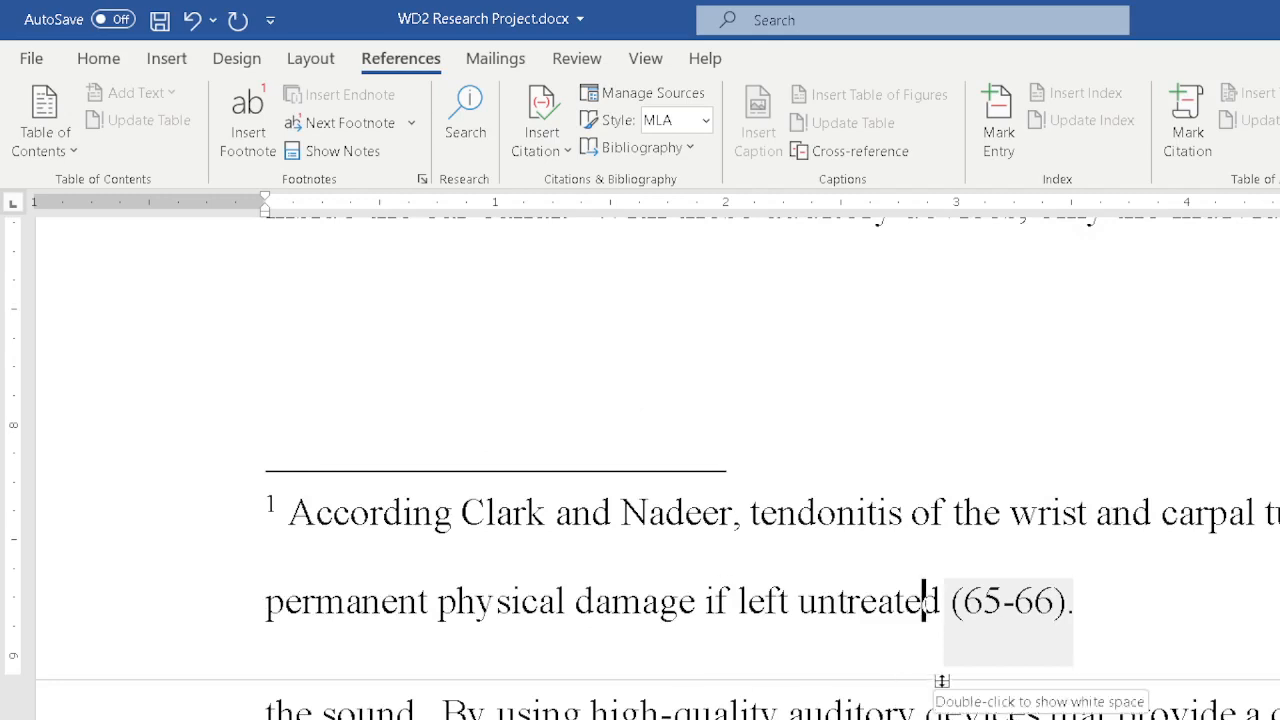
pyautogui.scroll(-3, 976, 518)
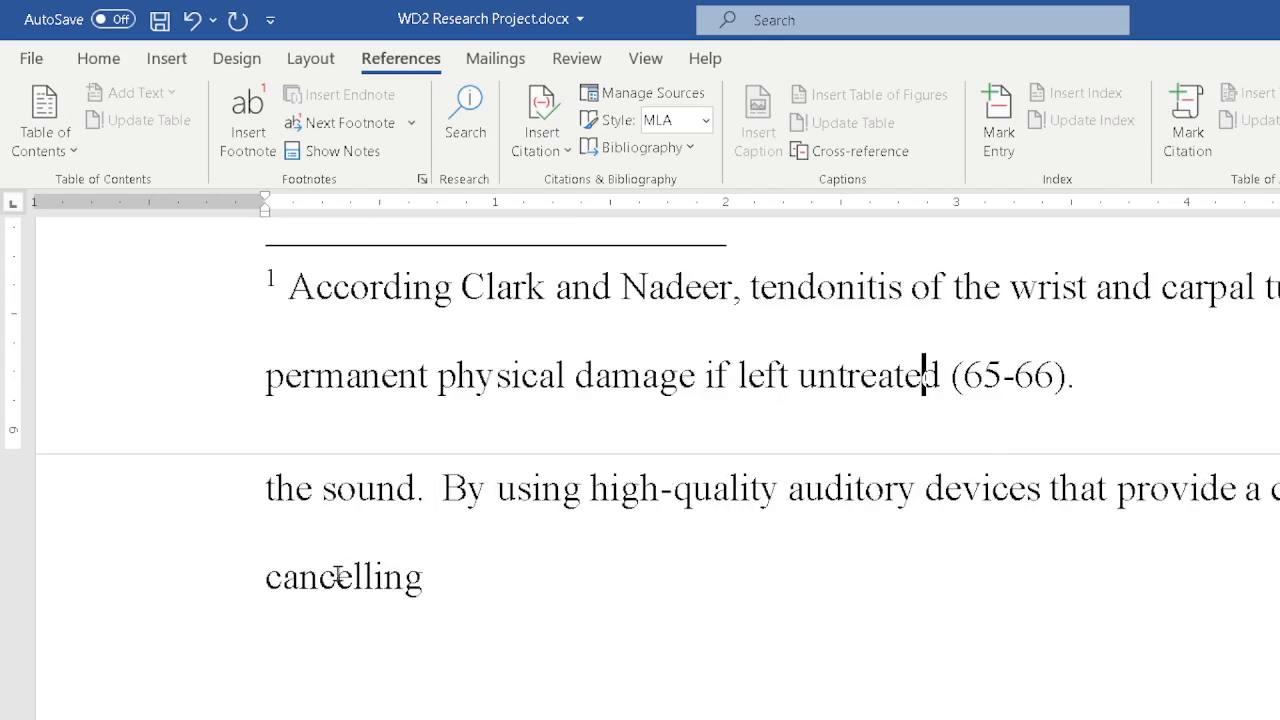
# Continue the paragraph after cancelling with technology, users can lower the volume level on these ... help to minimize potential hearing loss.
pyautogui.click(519, 577)
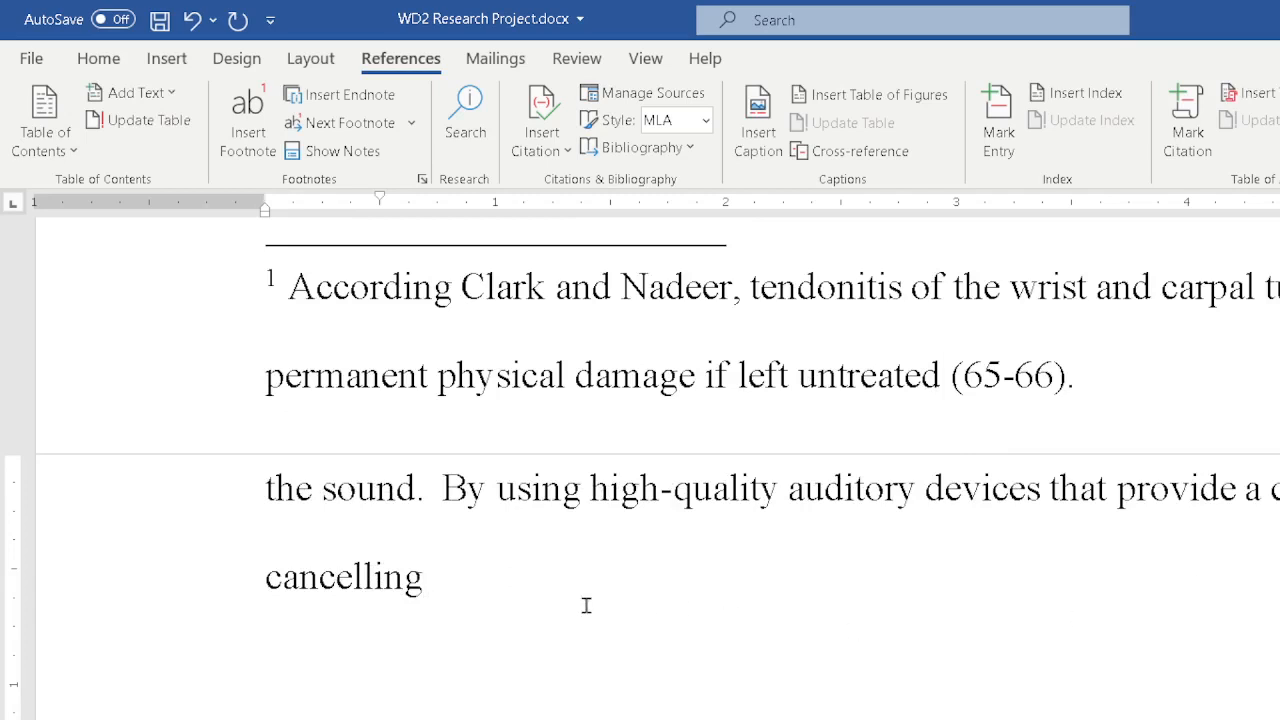
pyautogui.write('techno')
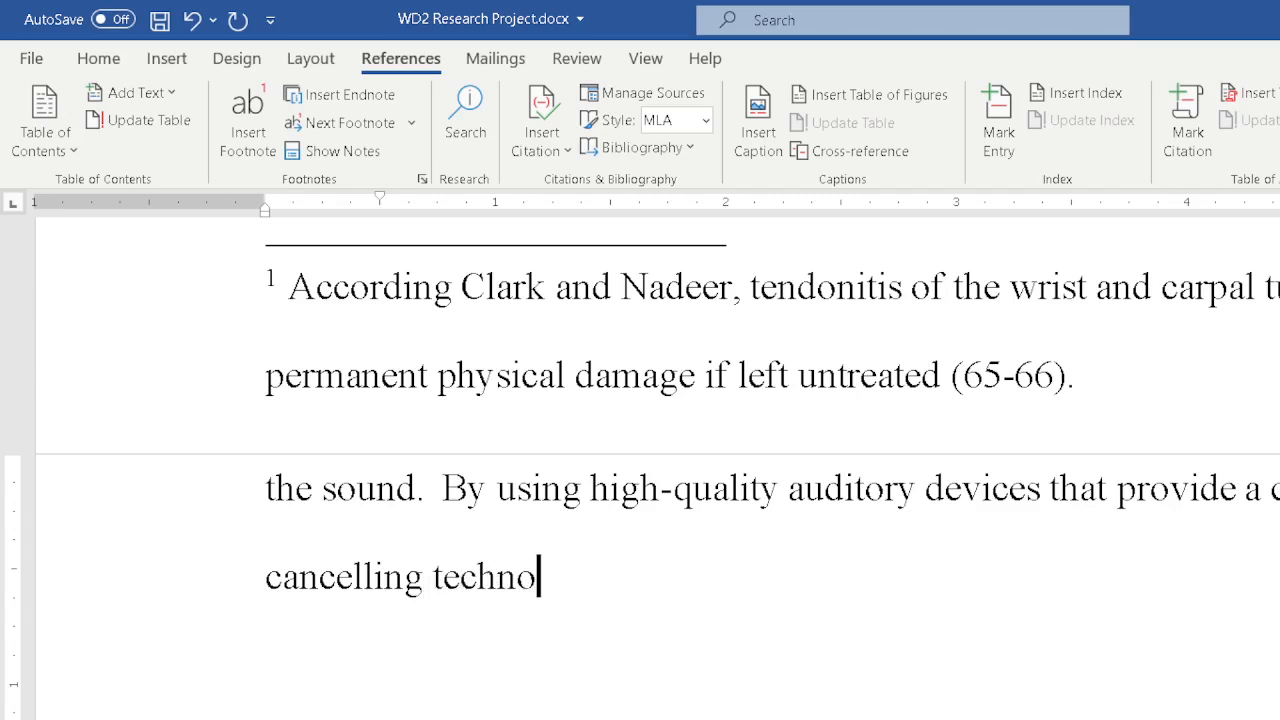
pyautogui.write('logy, ')
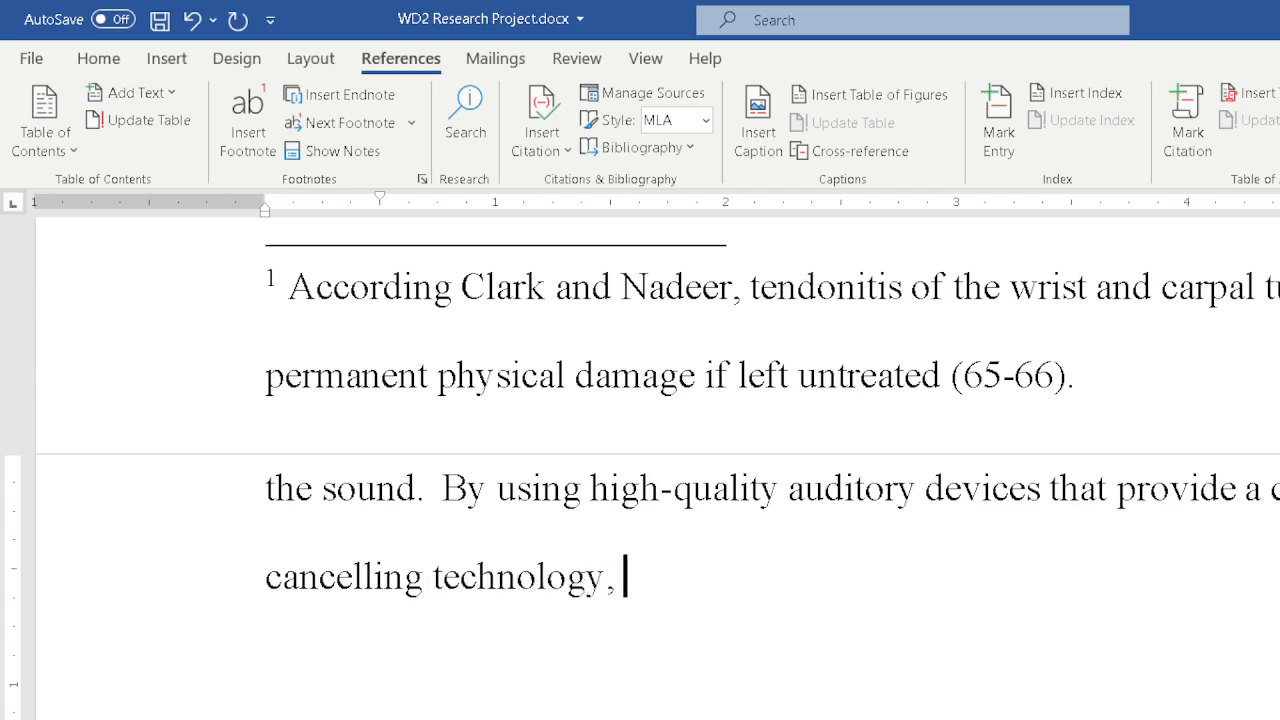
pyautogui.write('users can low')
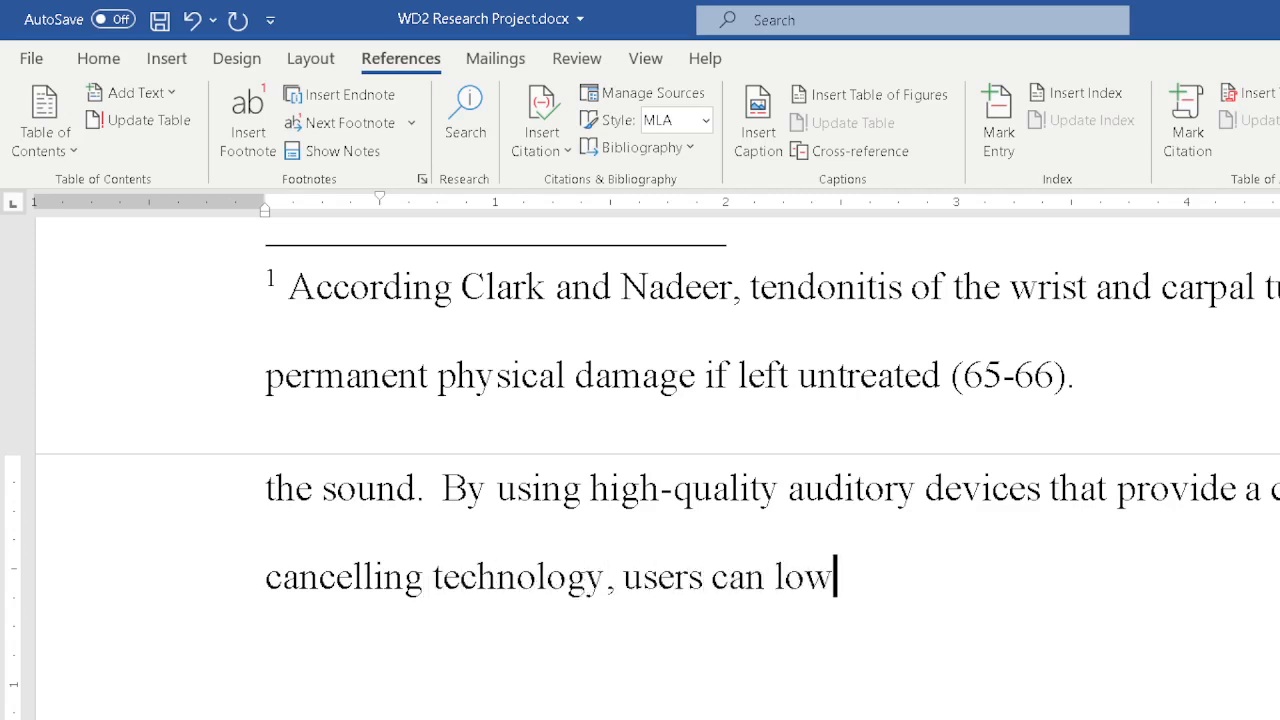
pyautogui.write('er the volu')
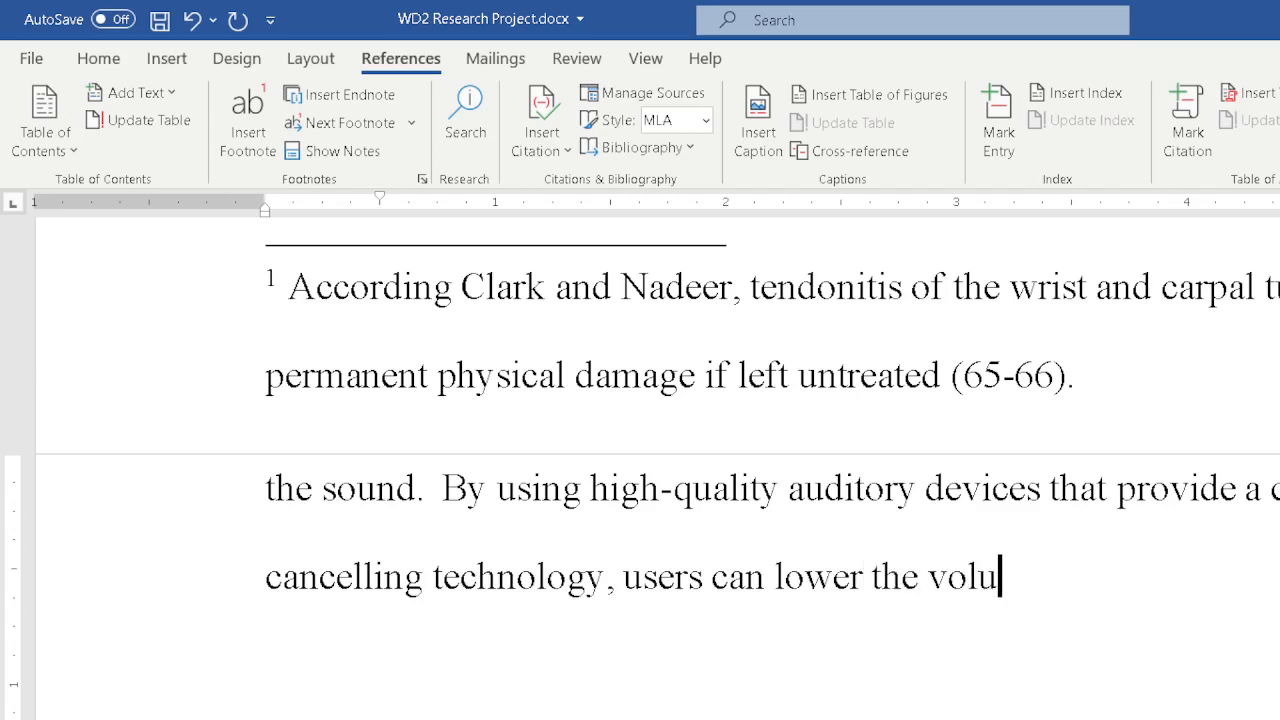
pyautogui.write('me level on these c')
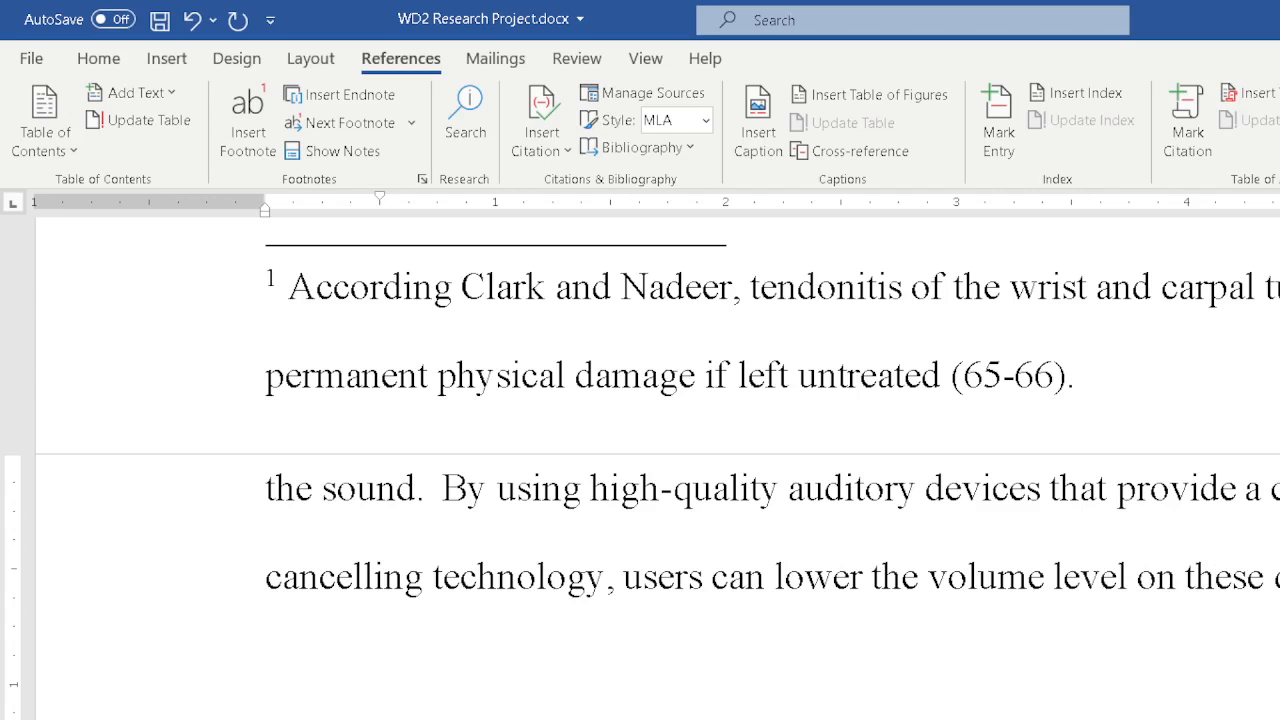
pyautogui.write('help')
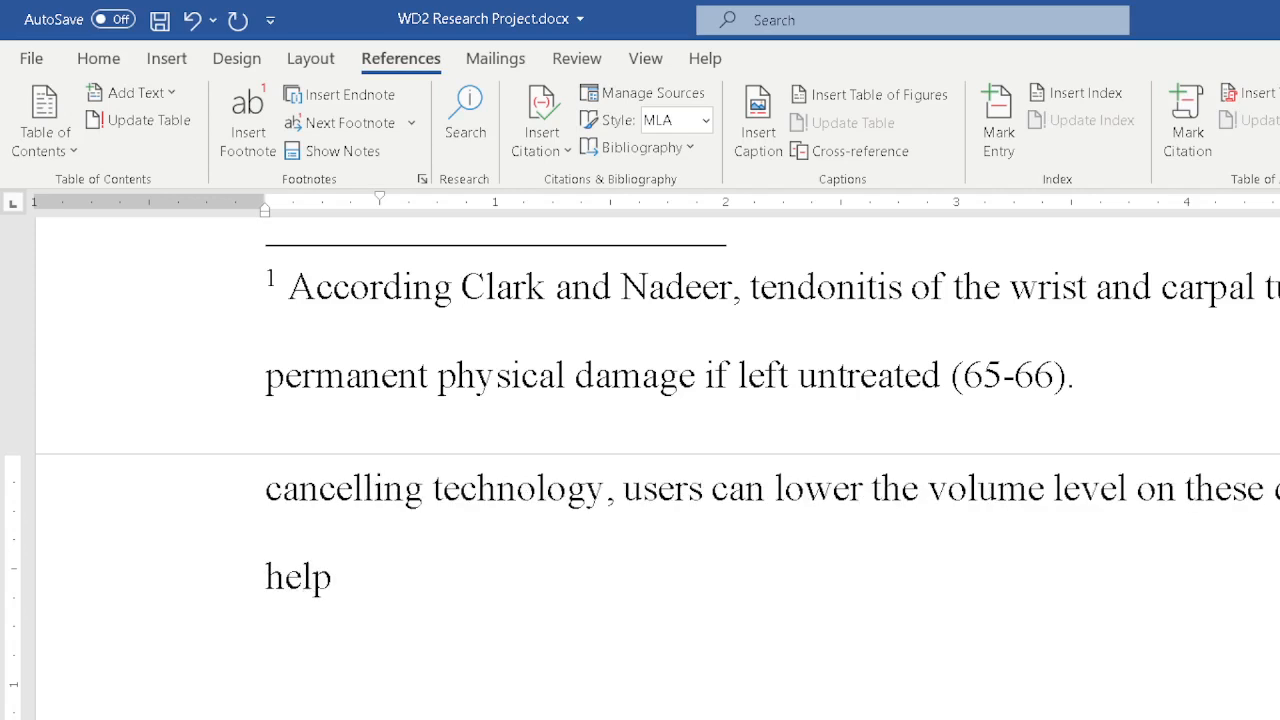
pyautogui.write(' to mini')
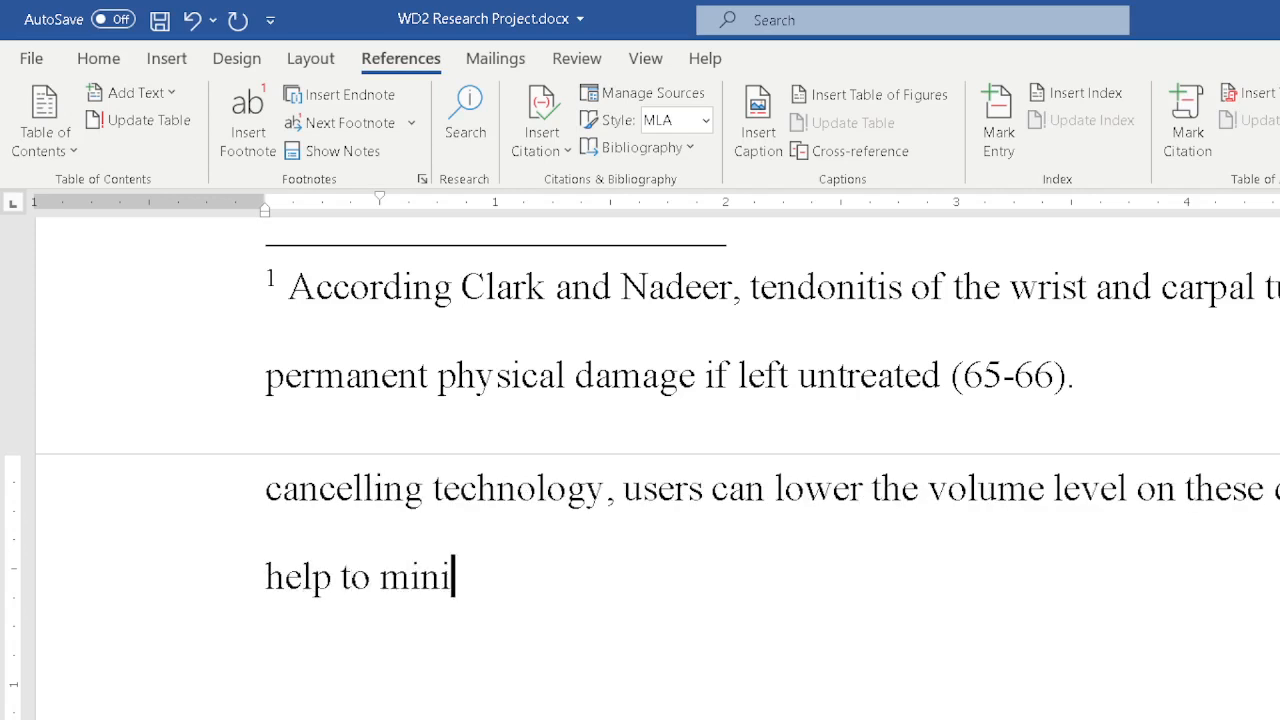
pyautogui.write('mize po')
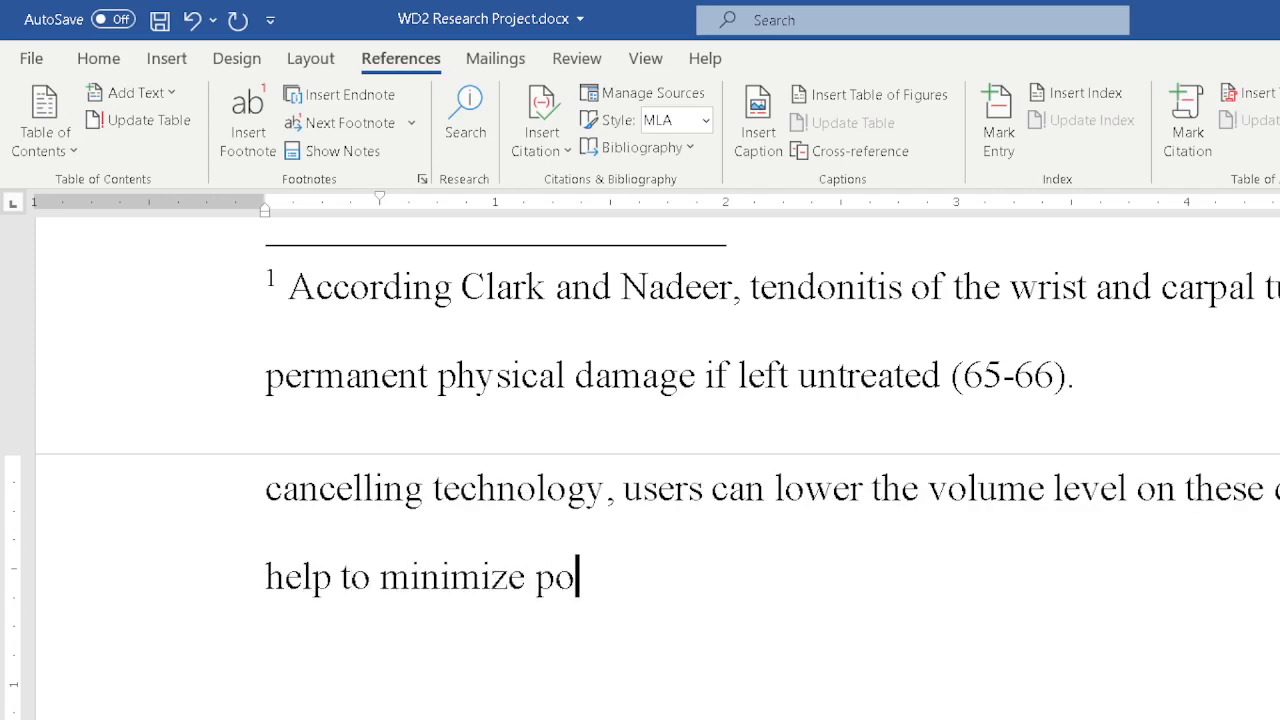
pyautogui.write('tential hea')
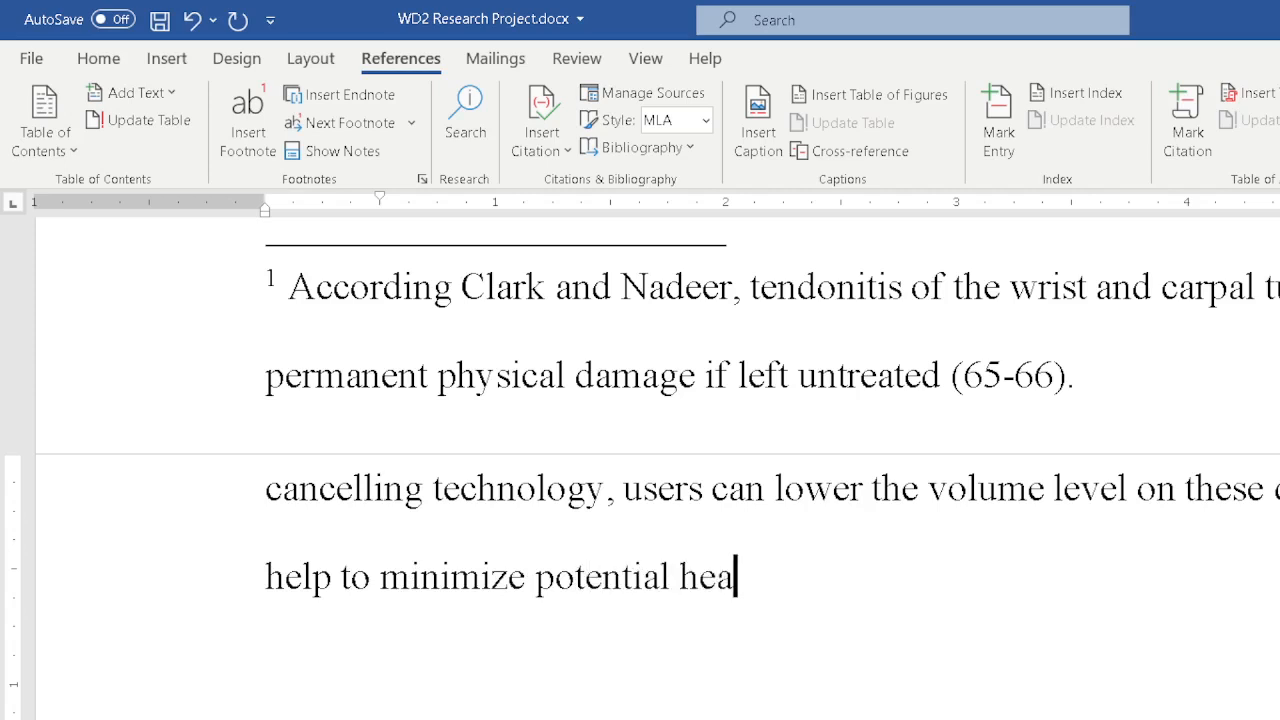
pyautogui.write('ring loss')
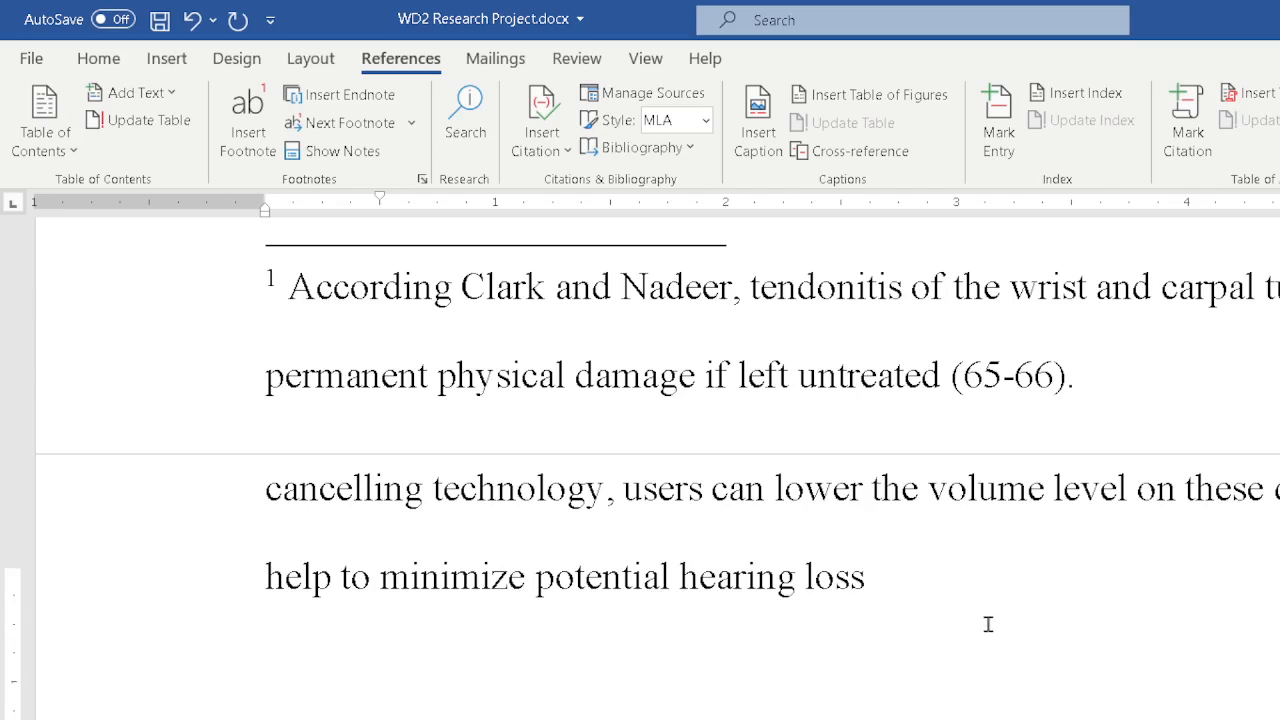
# Insert a new citation placeholder named Sanchez at the end of the hearing loss sentence.
pyautogui.scroll(2, 1000, 640)
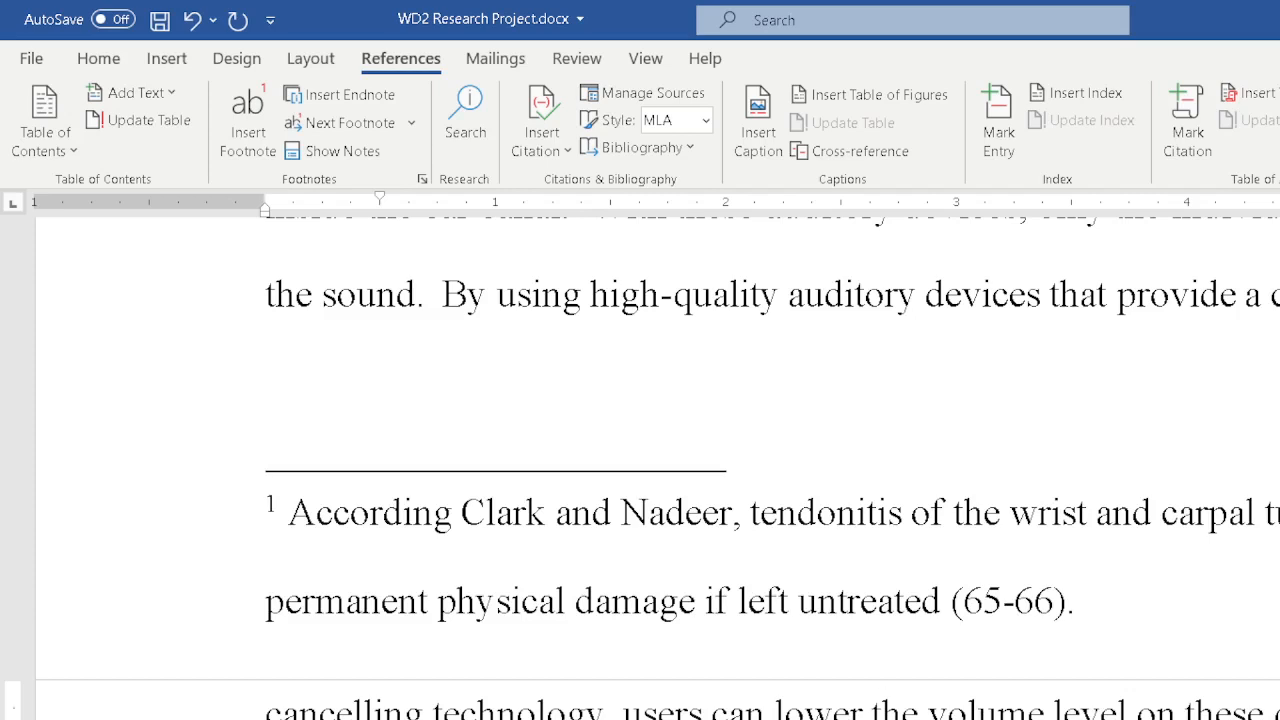
pyautogui.click(548, 131)
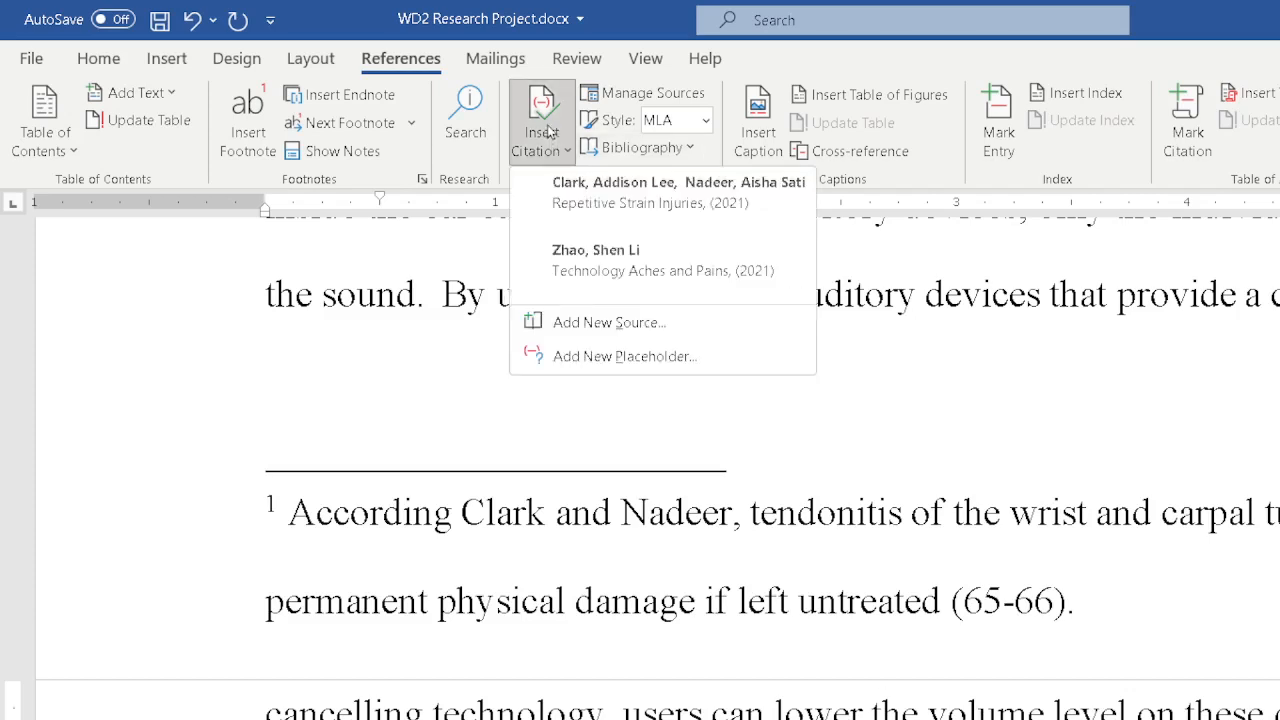
pyautogui.click(603, 366)
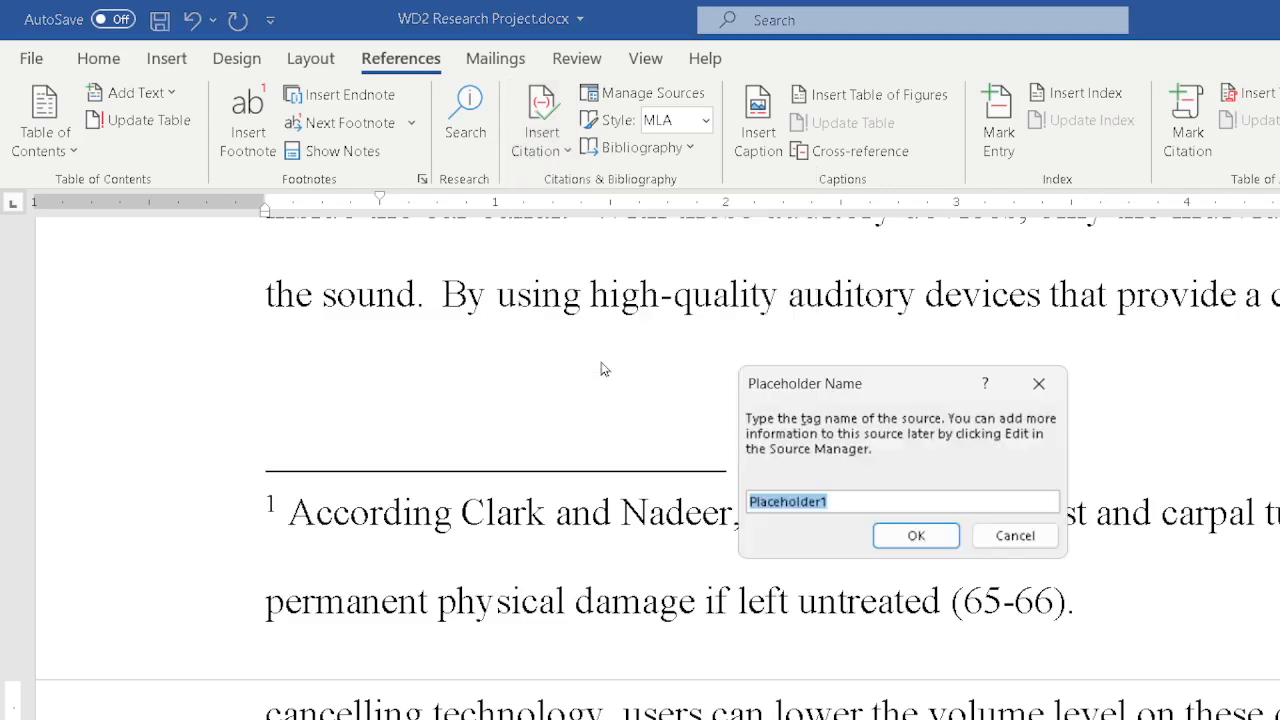
pyautogui.write('Sanchez')
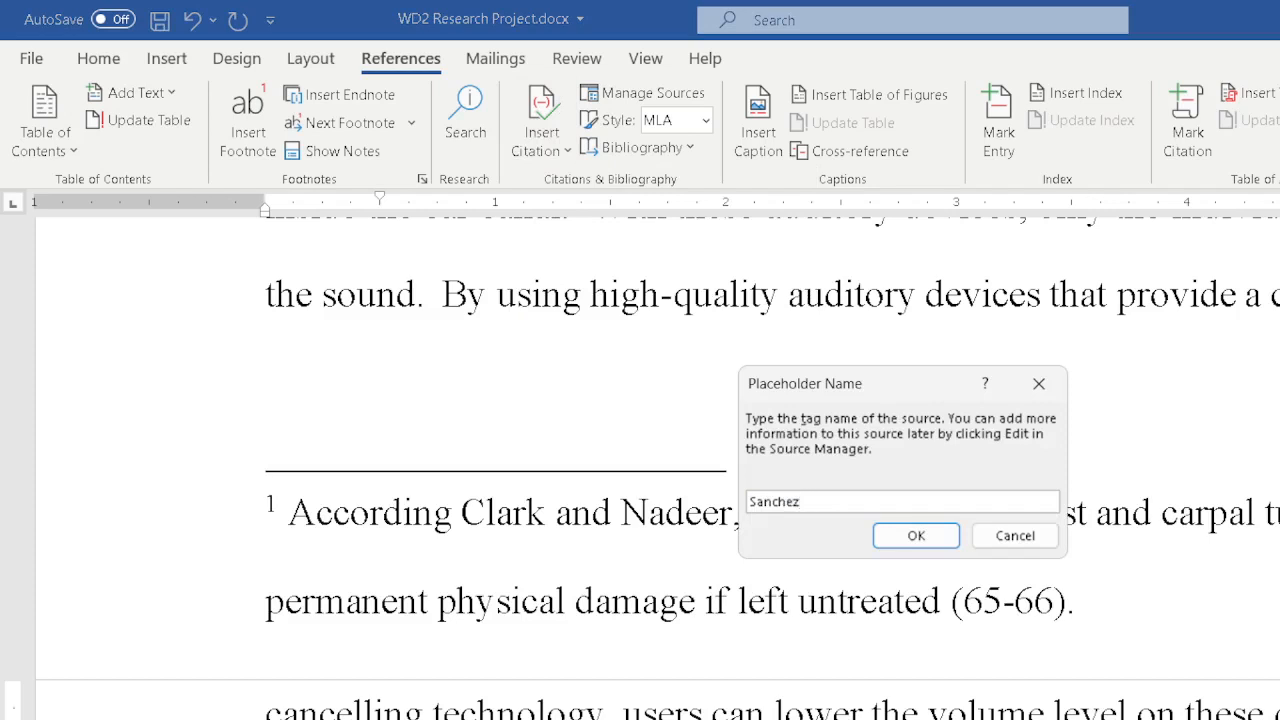
pyautogui.press('Return')
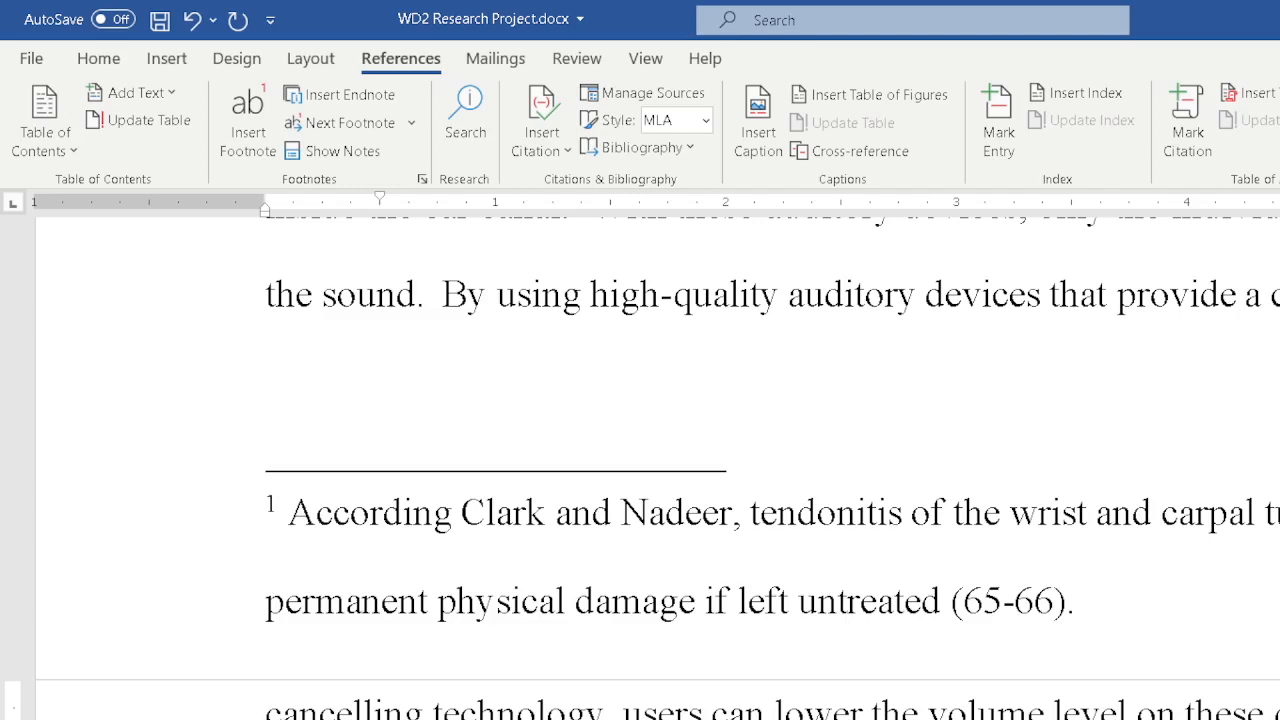
# Start a new paragraph with Physical conditions associated with using technology include ... carpal tunnel syndrome, and also hearing loss.
pyautogui.scroll(-3, 1046, 457)
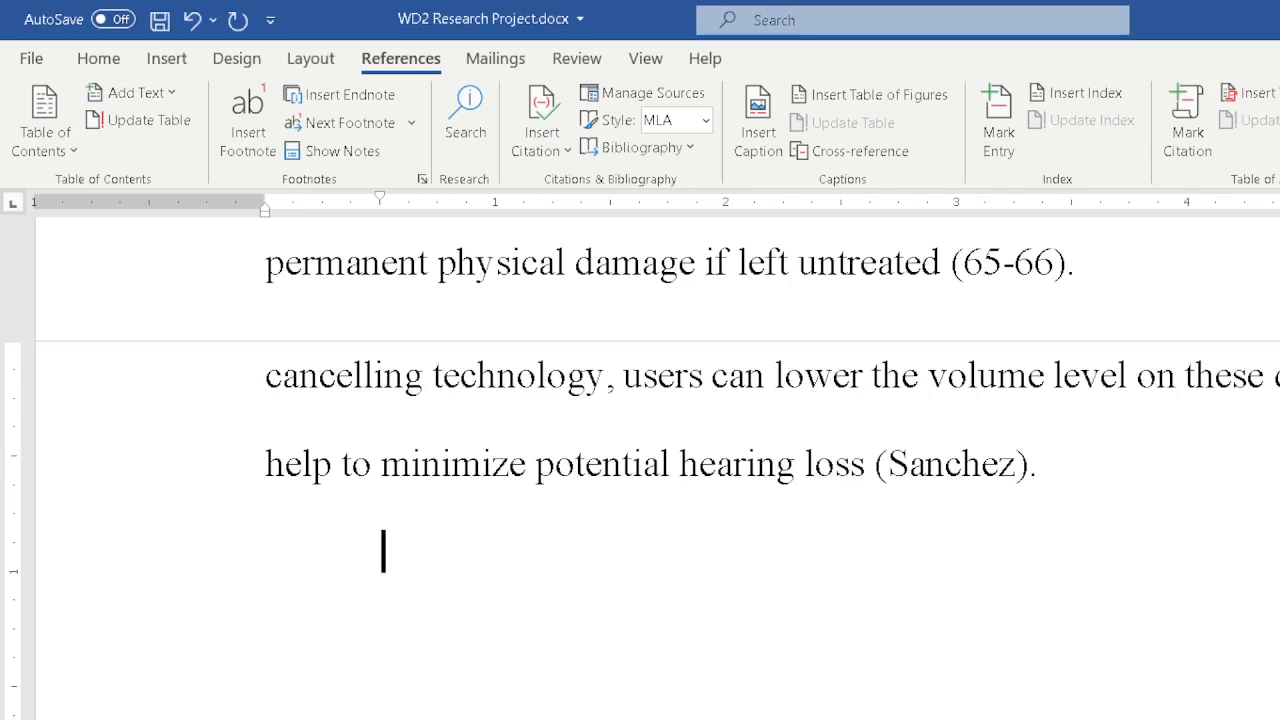
pyautogui.write('Physic')
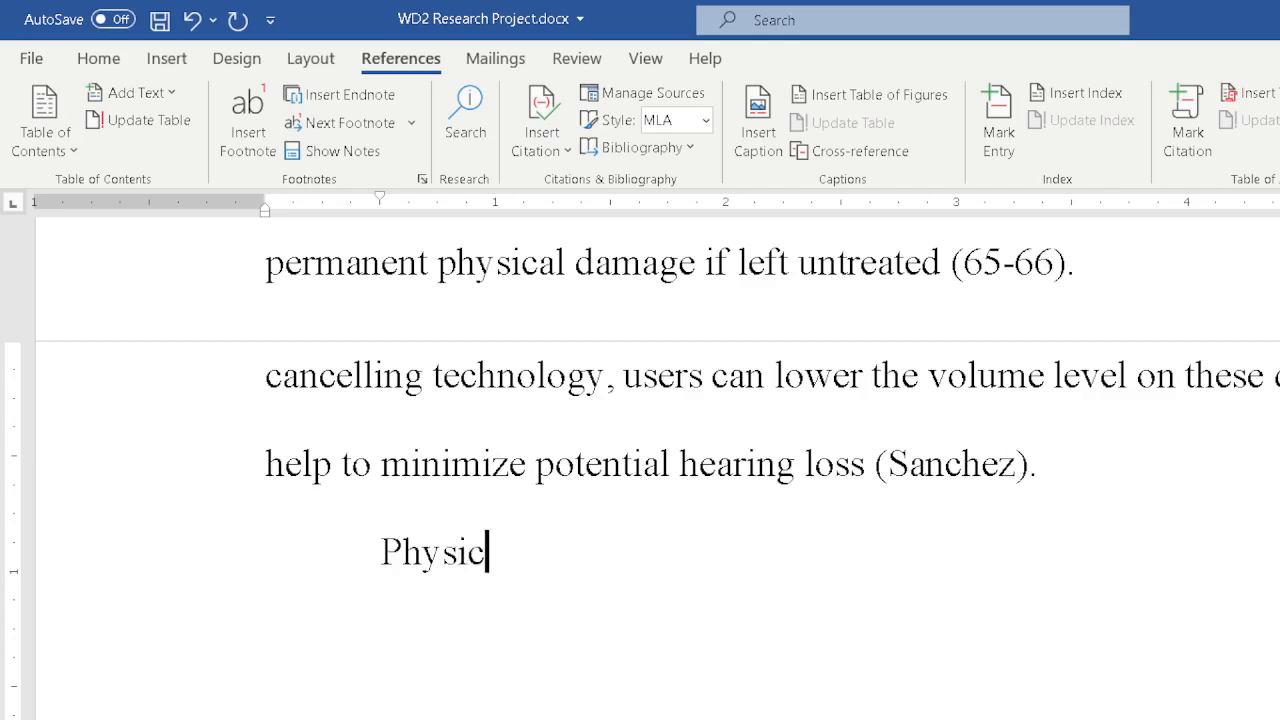
pyautogui.write('al conditions')
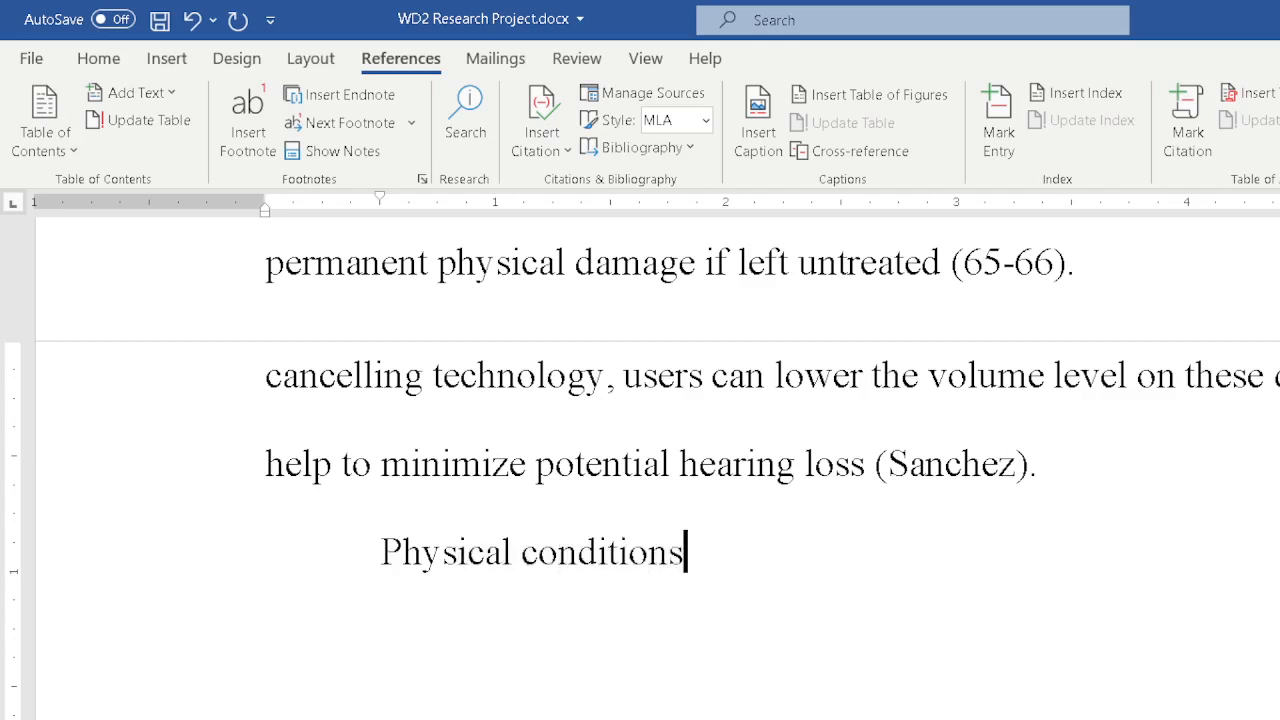
pyautogui.write(' associate')
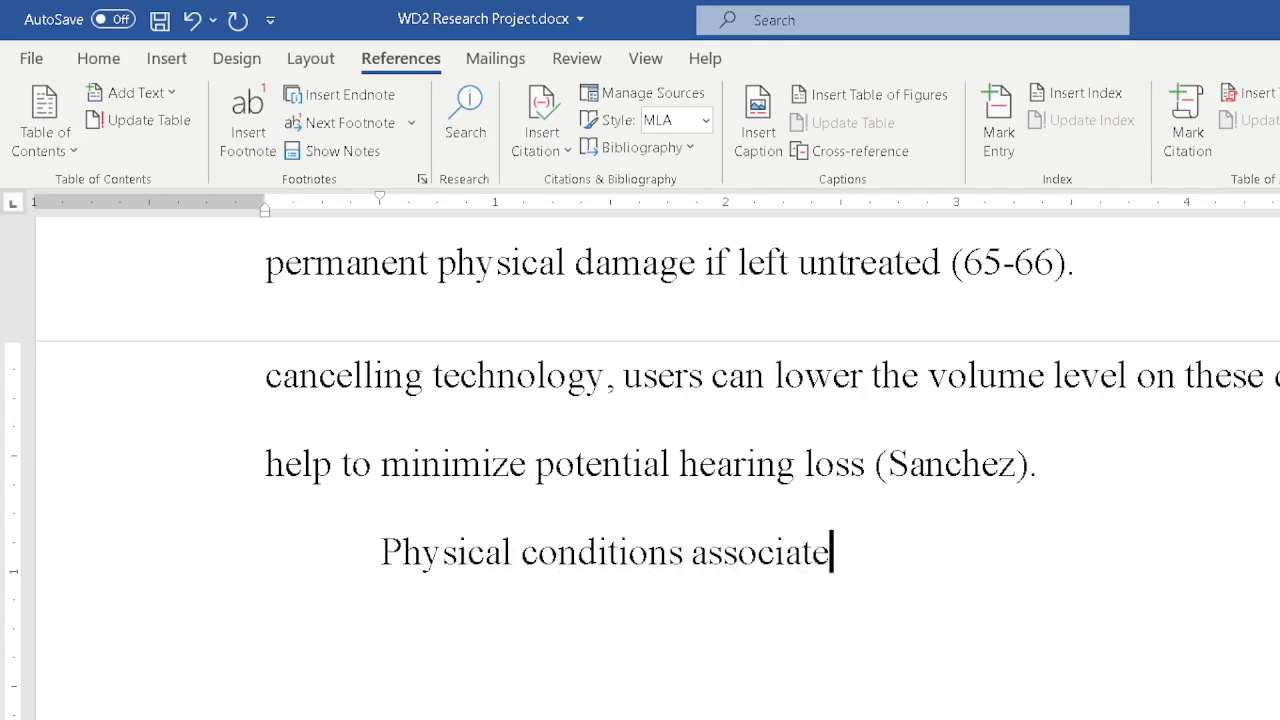
pyautogui.write('d with use')
pyautogui.press('BackSpace')
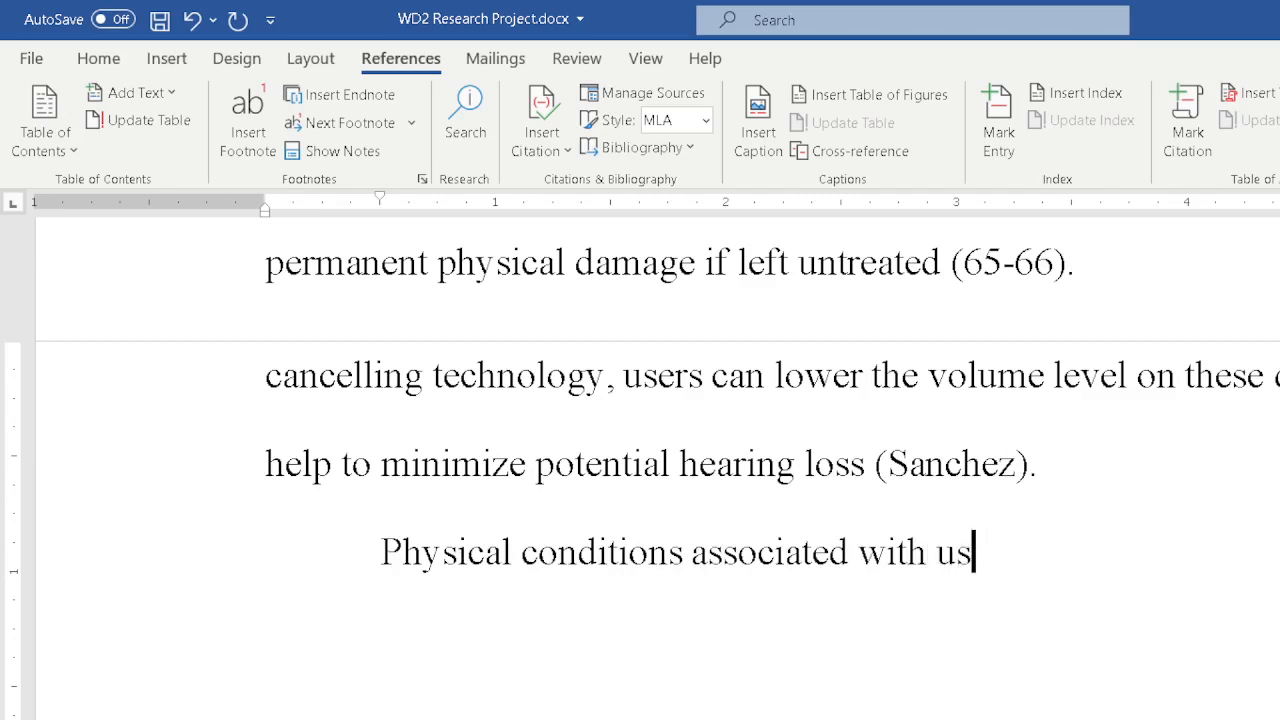
pyautogui.write('ing technolo')
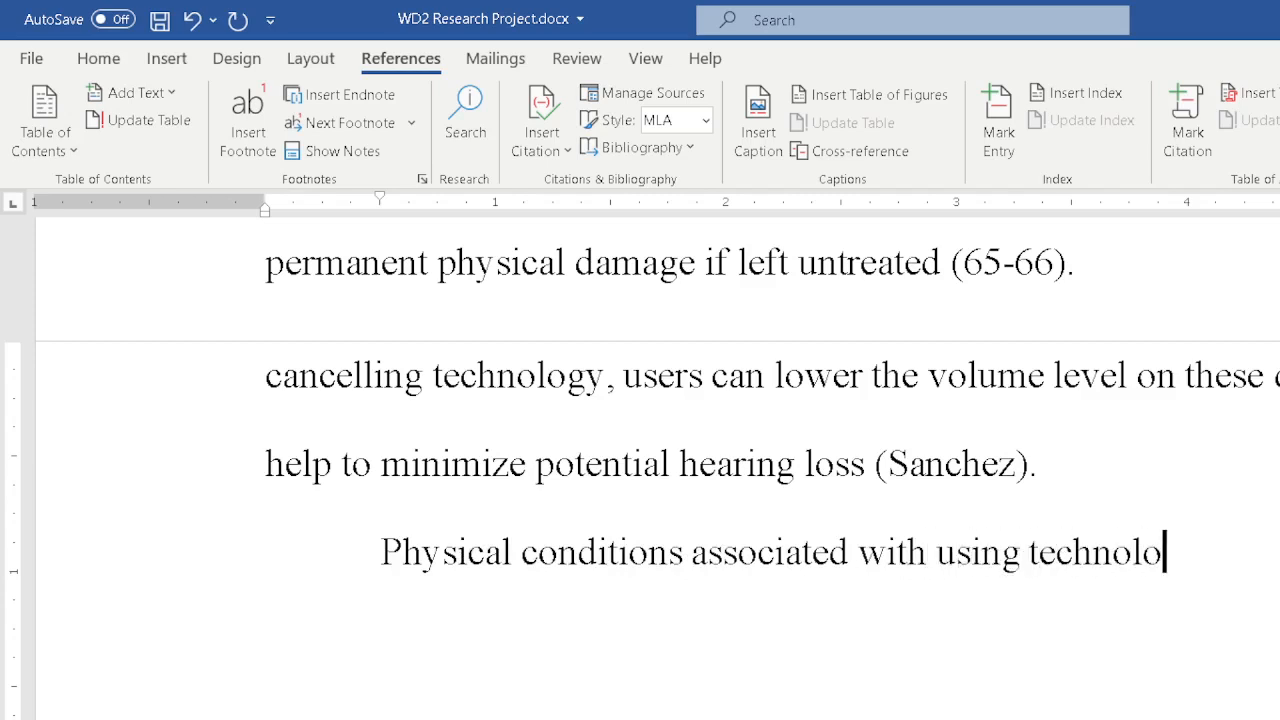
pyautogui.write('gy inclu')
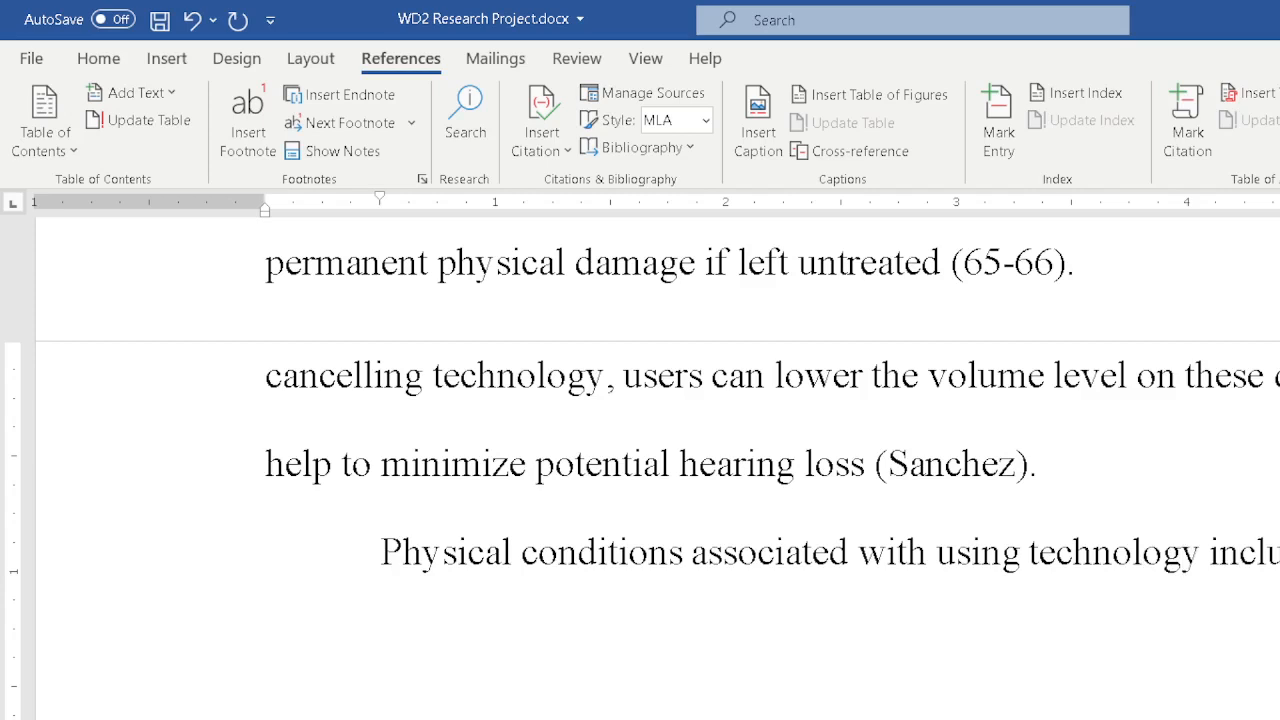
pyautogui.write('carpa')
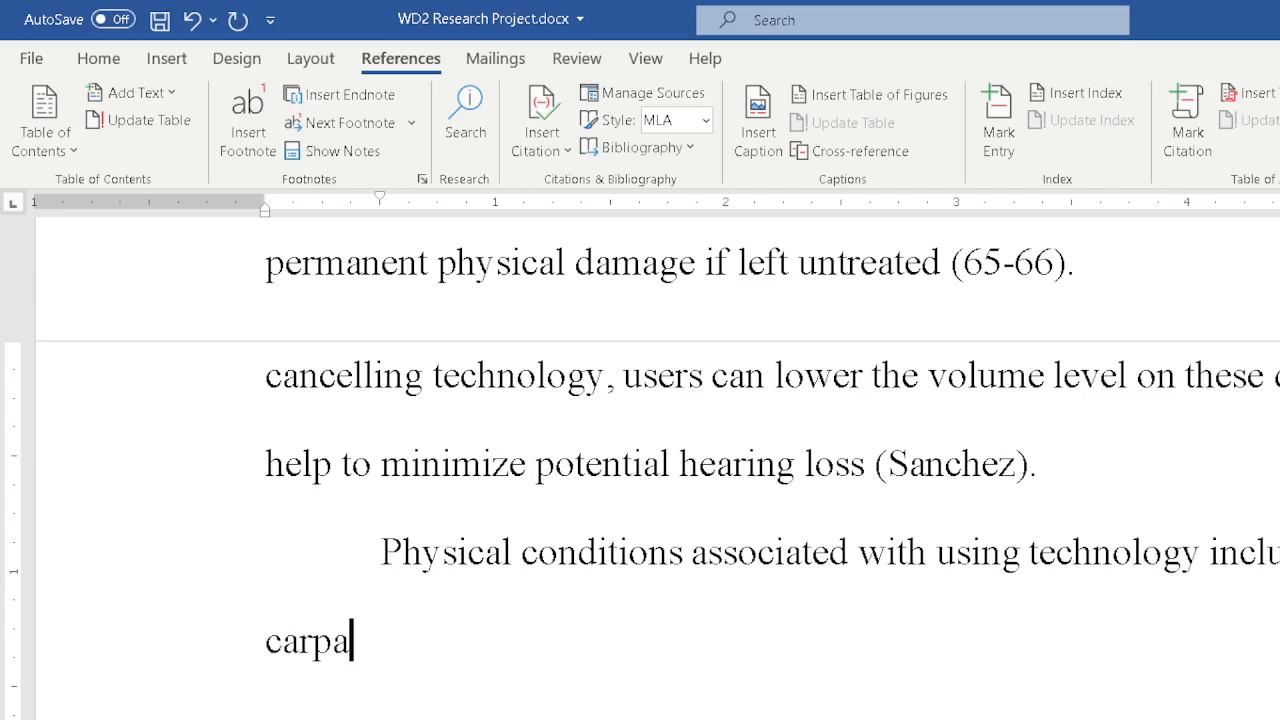
pyautogui.write('l tunnel syn')
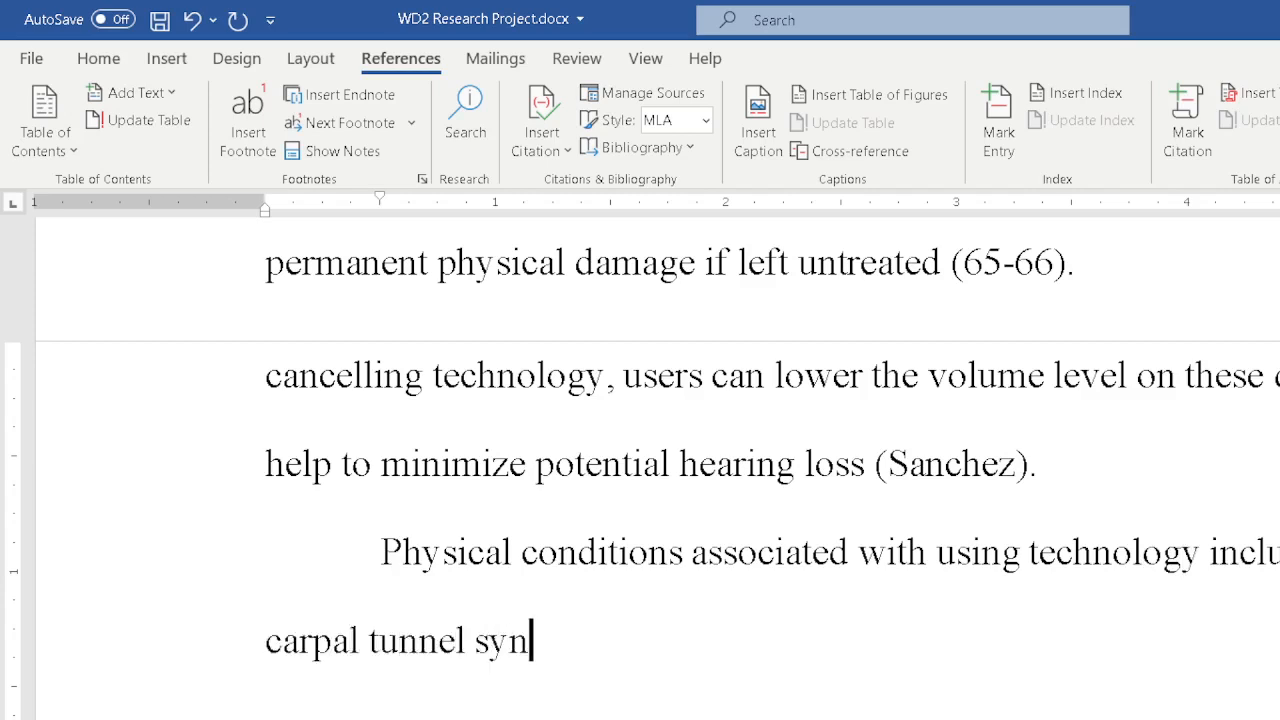
pyautogui.write('drome, and')
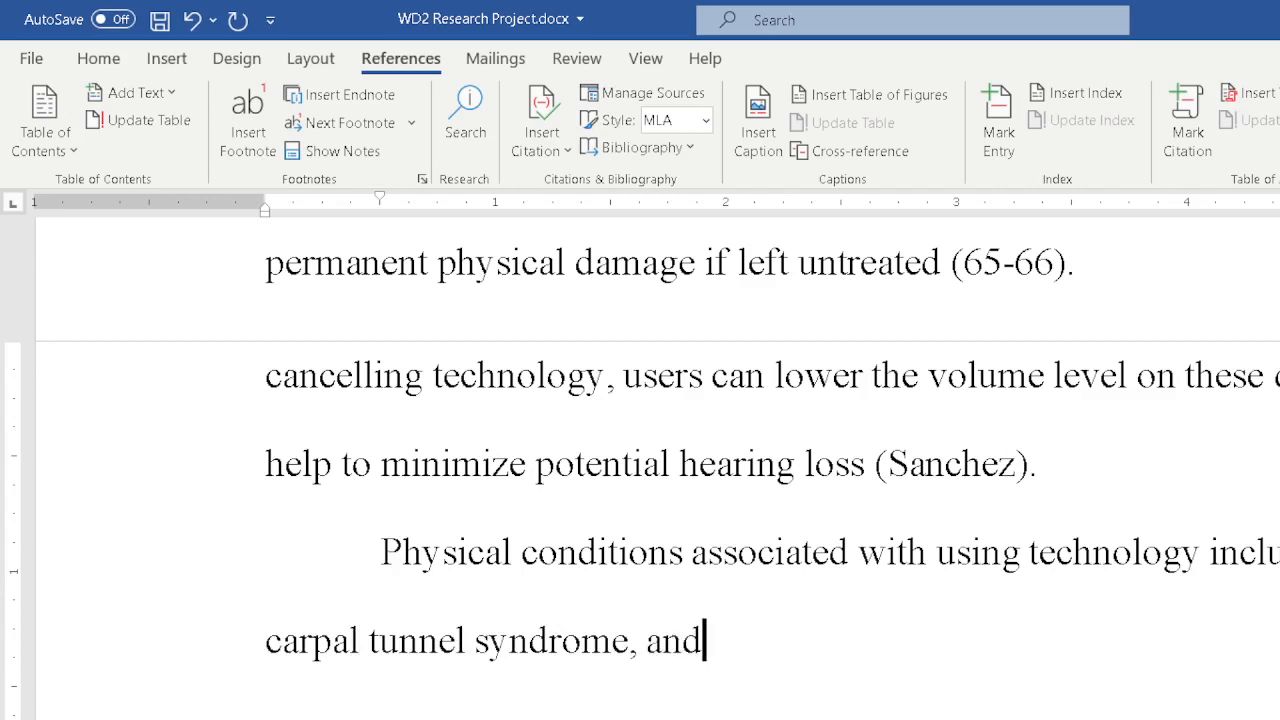
pyautogui.write(' also hear')
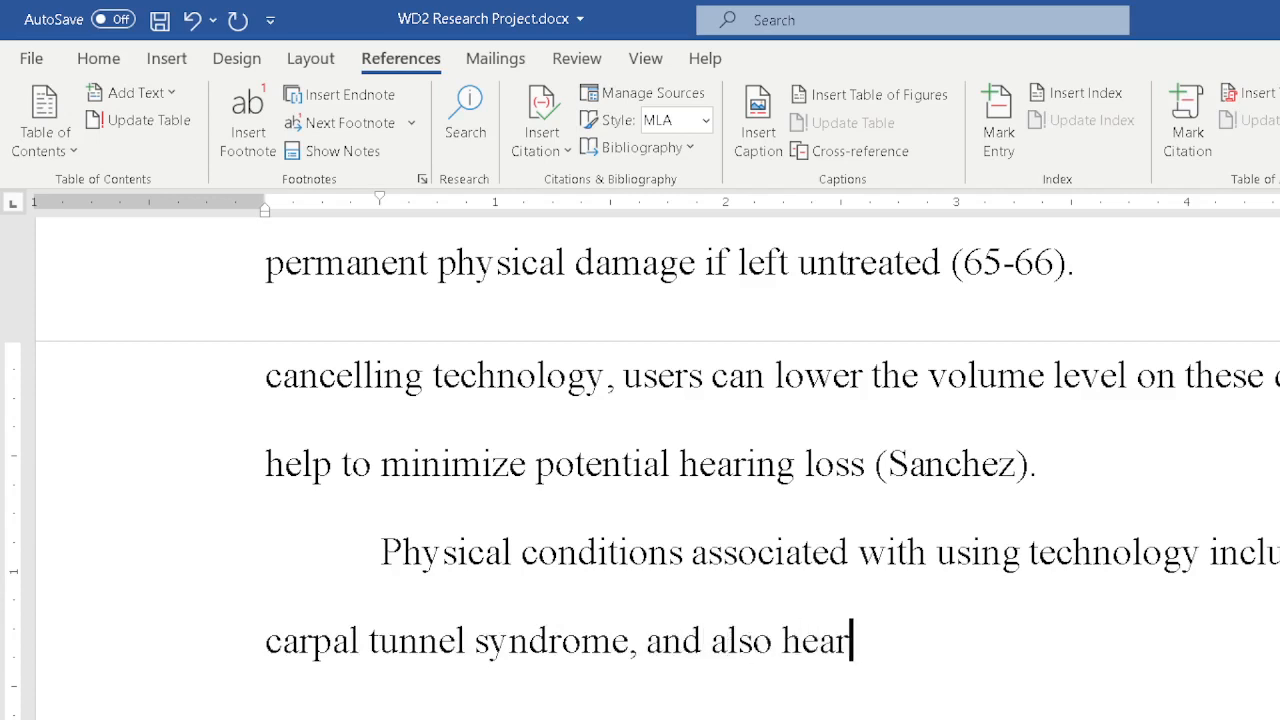
pyautogui.write('ing loss')
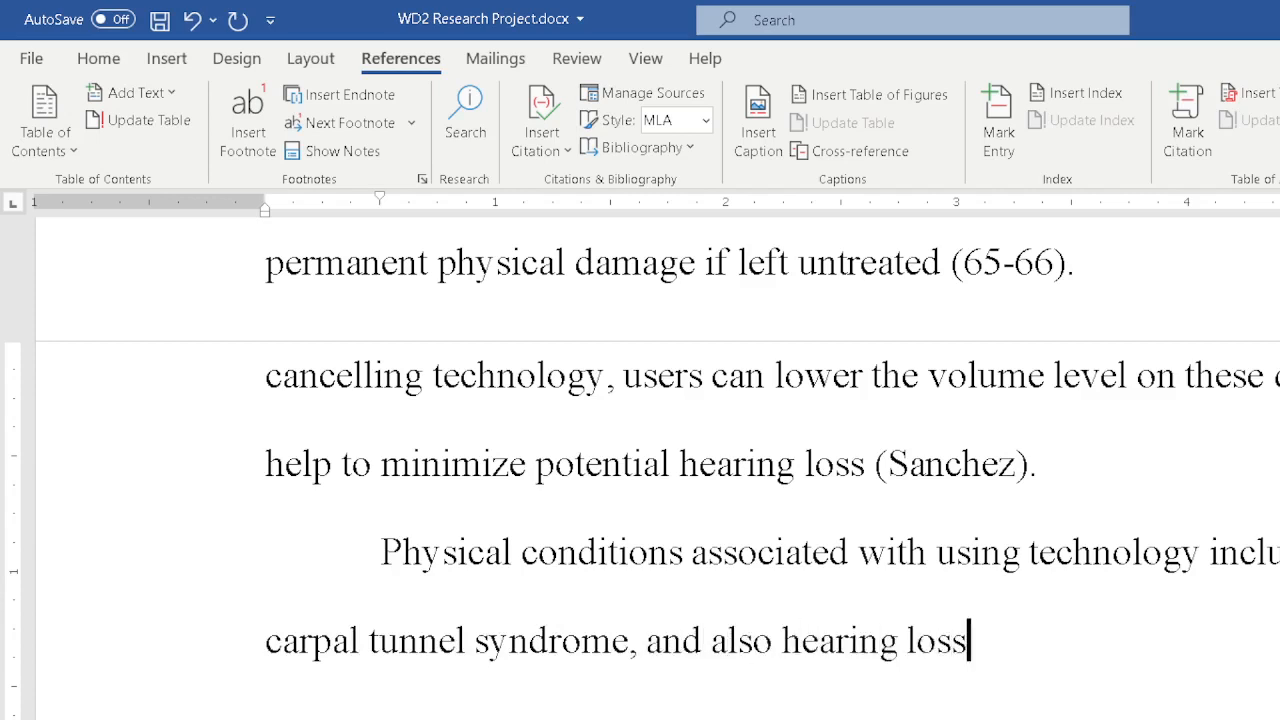
pyautogui.write('...')
# End the sentence and continue with Users should take a ... as possible to avoid these conditio.
pyautogui.press('BackSpace')
pyautogui.press('BackSpace')
pyautogui.press('BackSpace')
pyautogui.write('Users ')
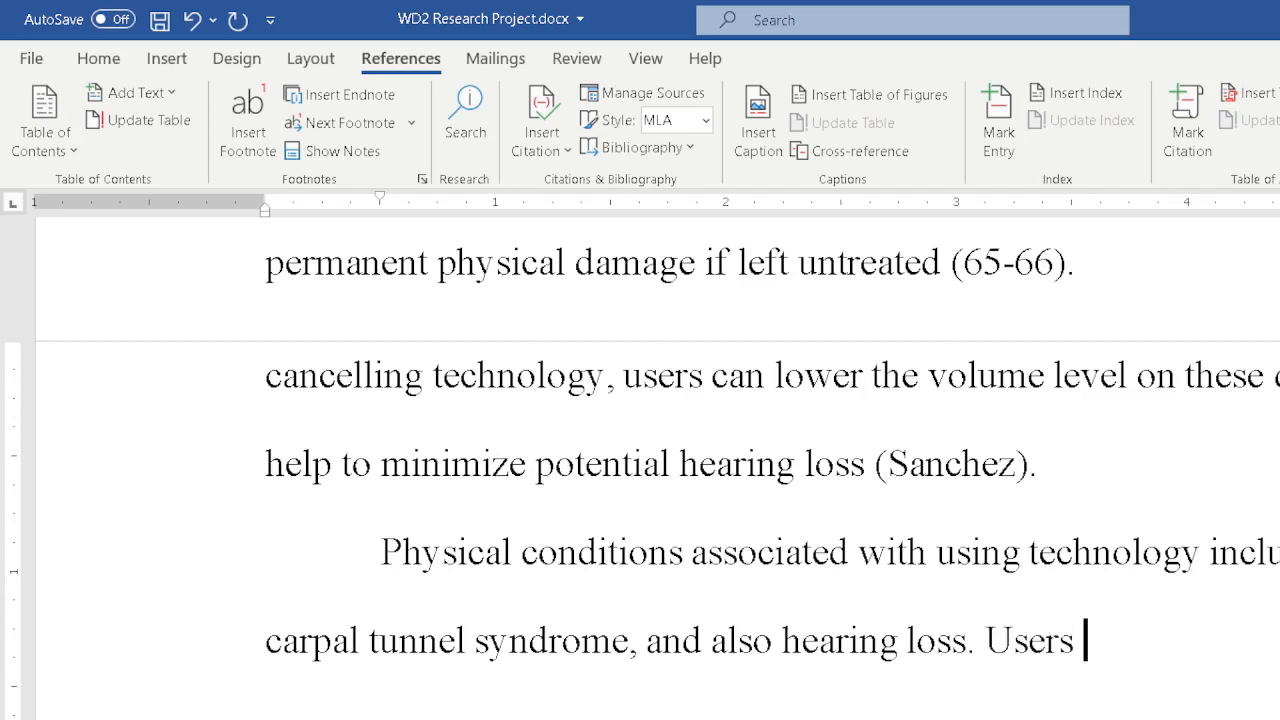
pyautogui.write('should take a')
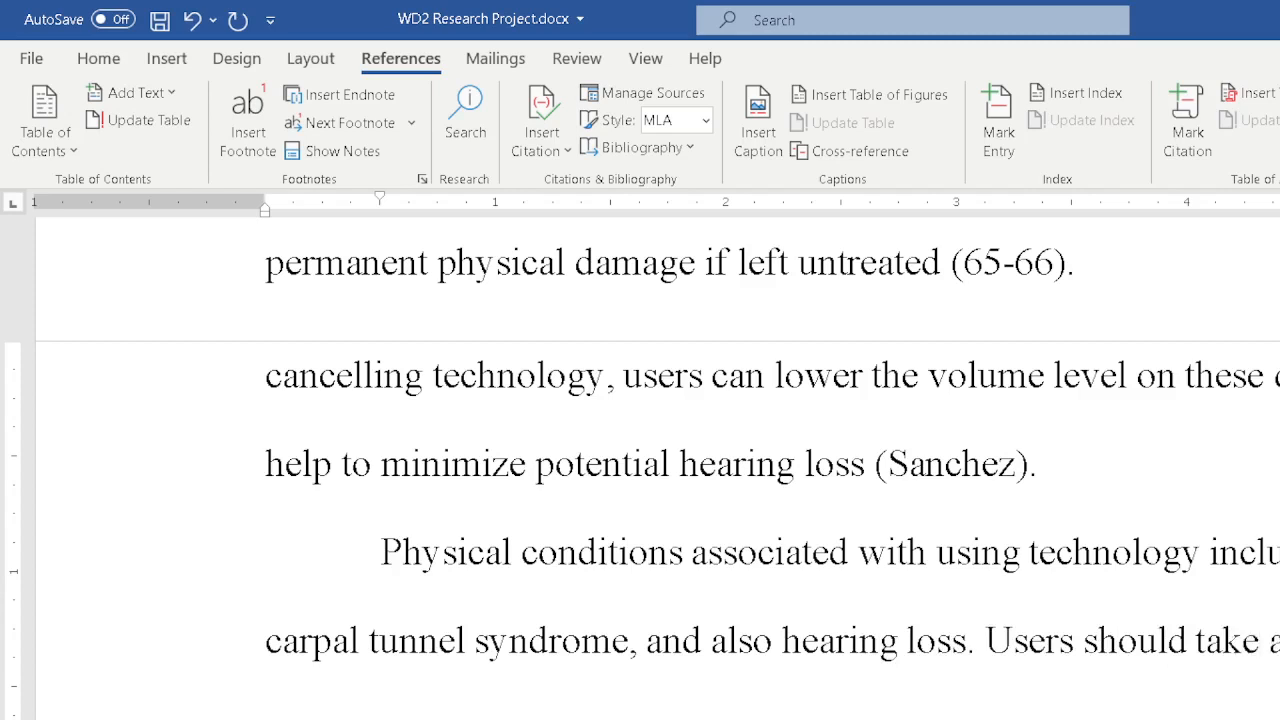
pyautogui.write('as possible to ')
pyautogui.write('avoid the ')
pyautogui.write('se conditi')
pyautogui.write('o')
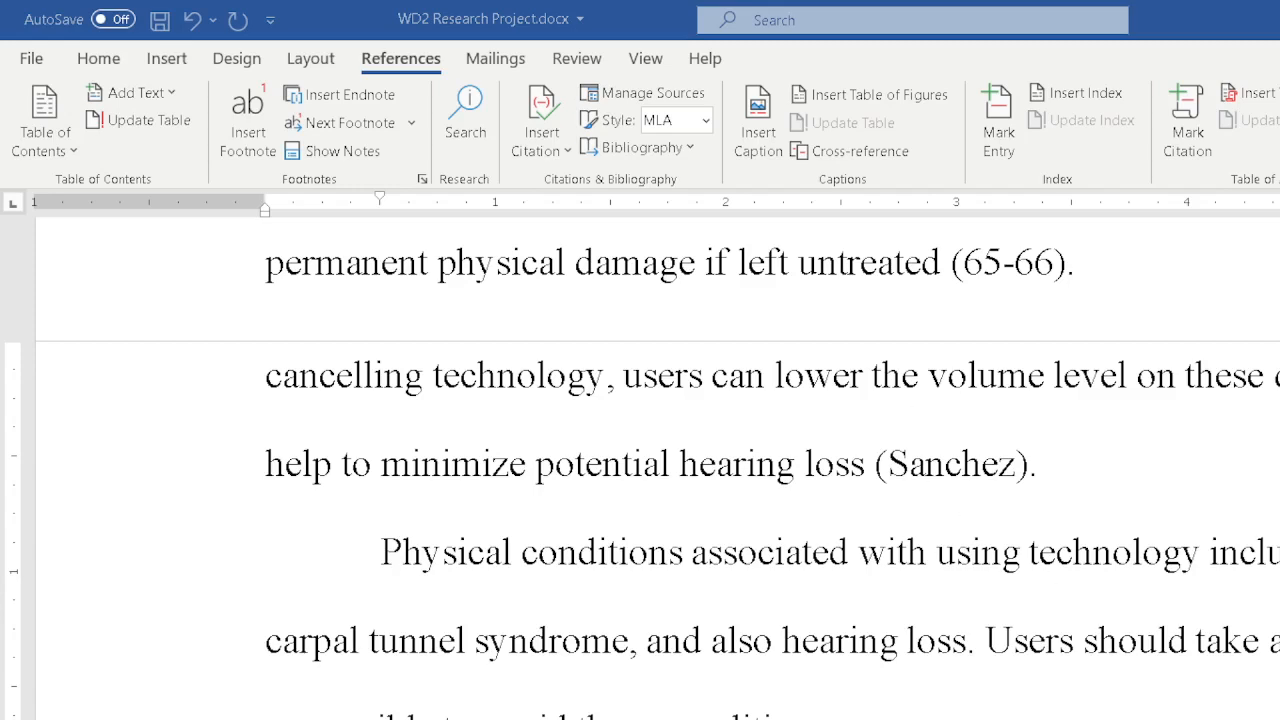
pyautogui.scroll(5, 1276, 603)
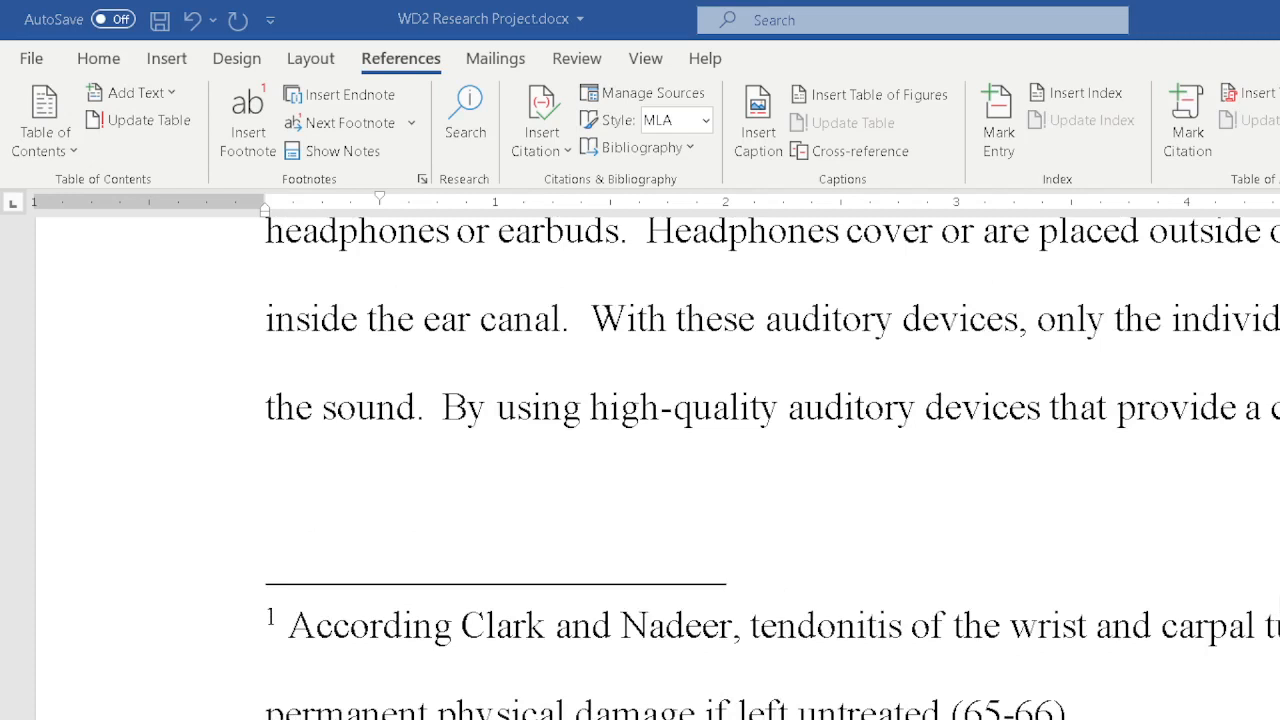
pyautogui.scroll(-1, 658, 468)
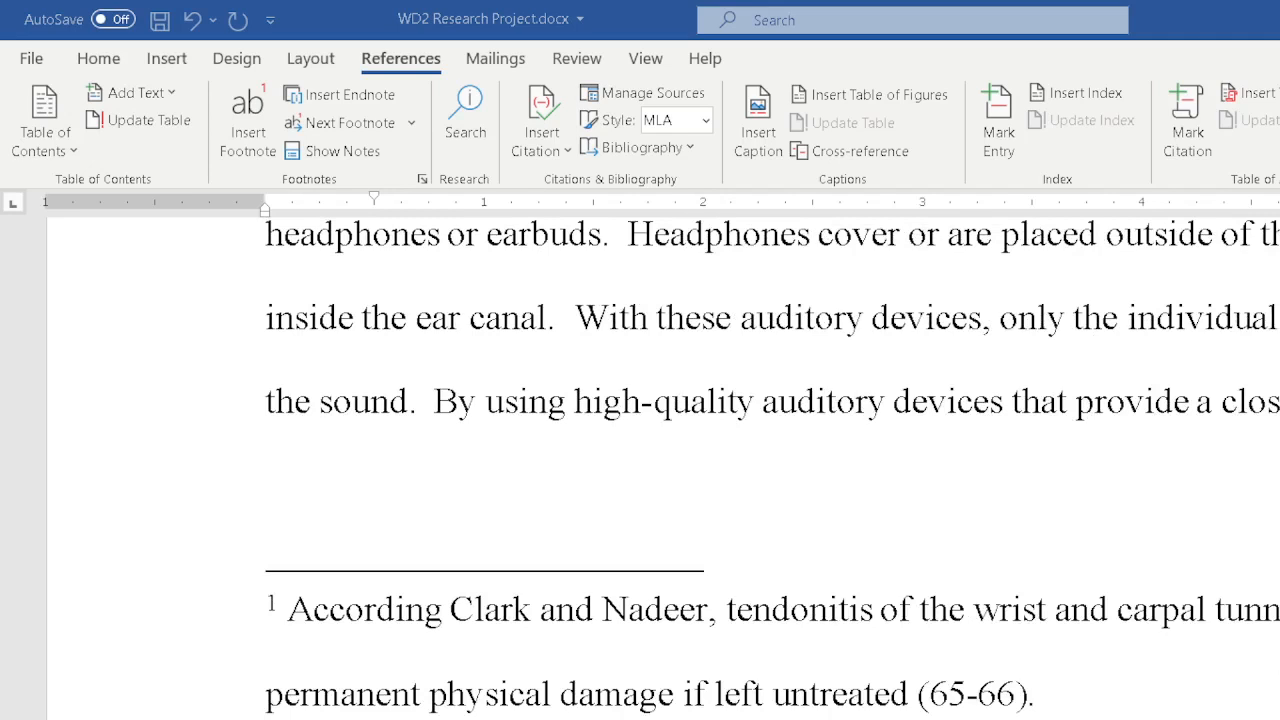
pyautogui.scroll(-1, 658, 468)
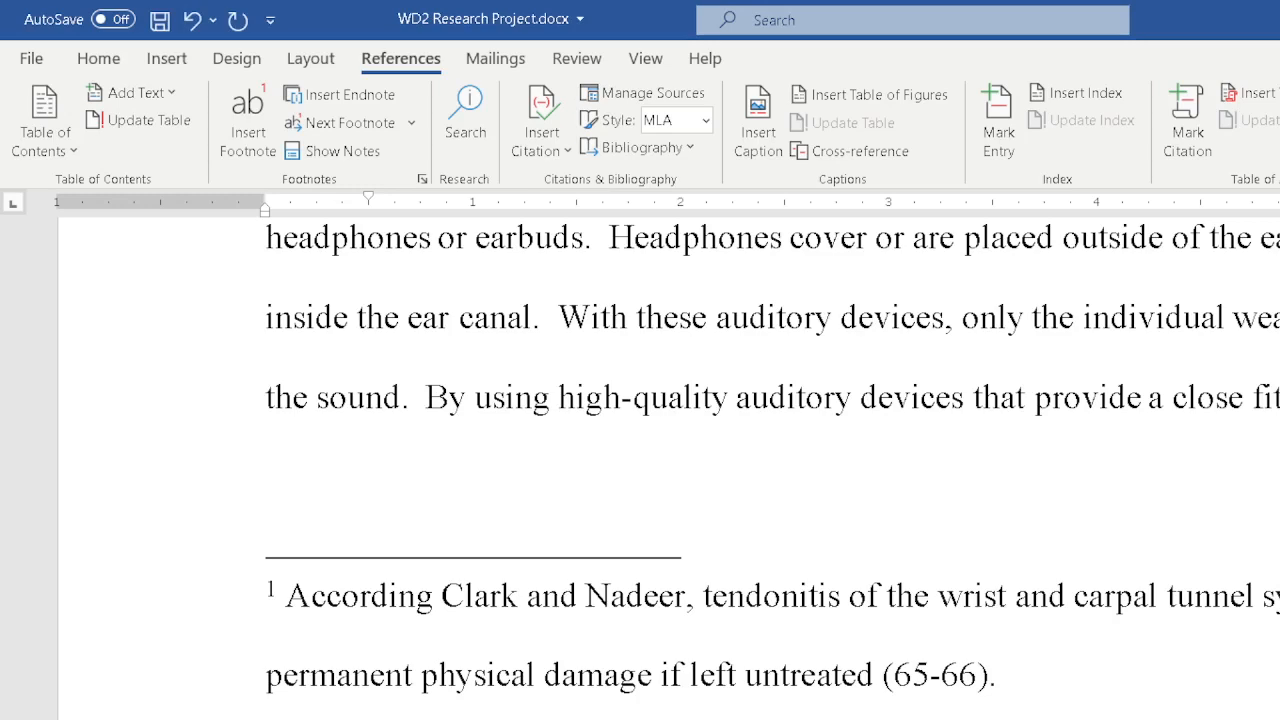
pyautogui.scroll(-2, 668, 468)
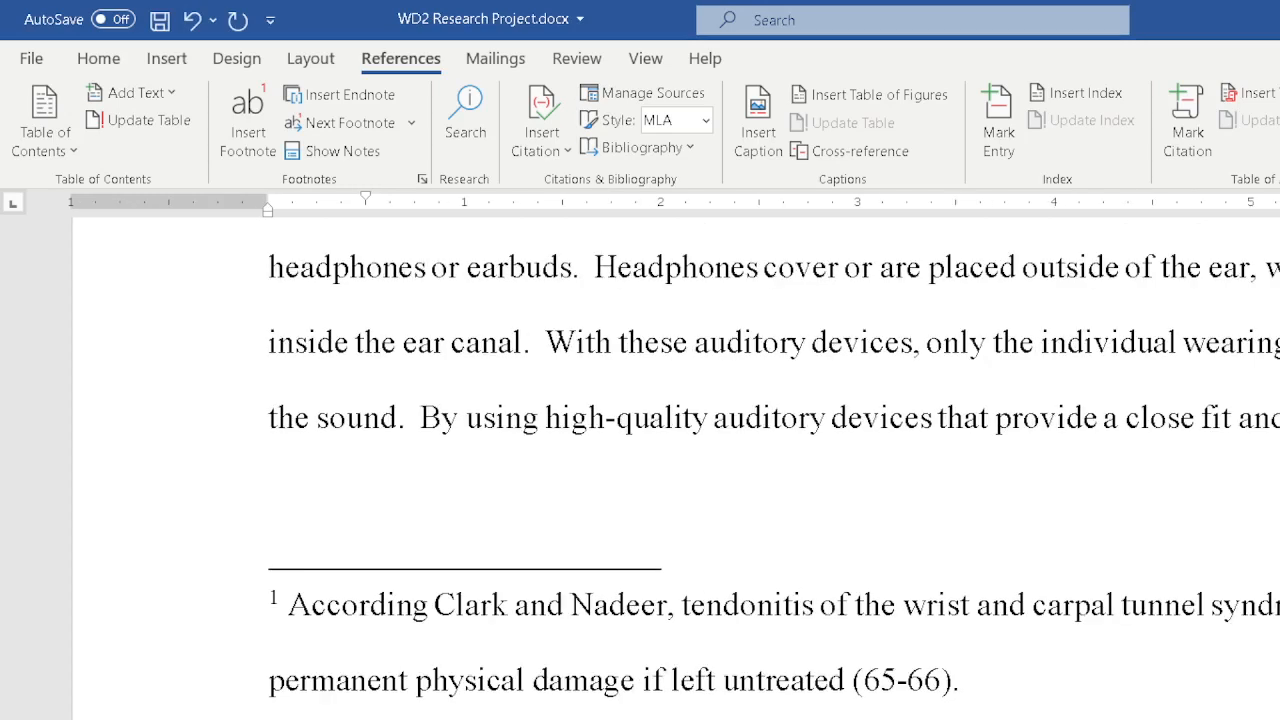
# Open the Sanchez placeholder source for editing and set its source type to Web site.
pyautogui.scroll(-1, 700, 468)
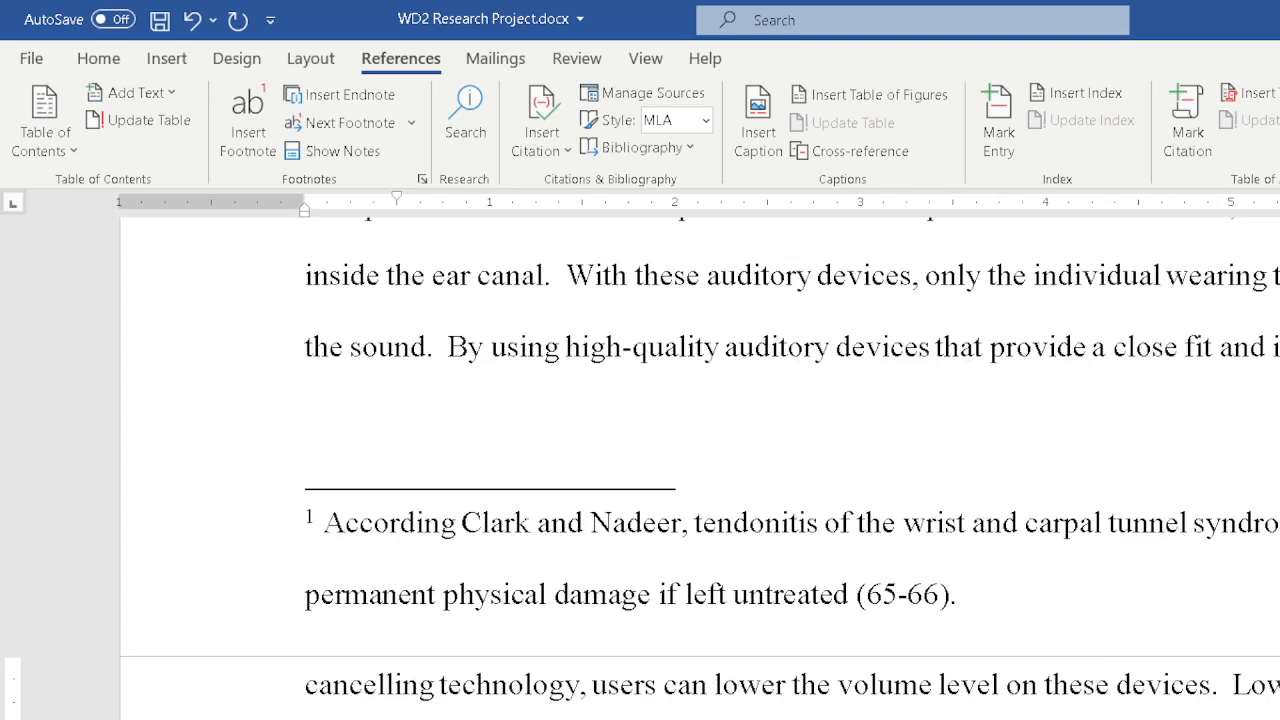
pyautogui.scroll(-1, 700, 468)
pyautogui.scroll(-1, 700, 468)
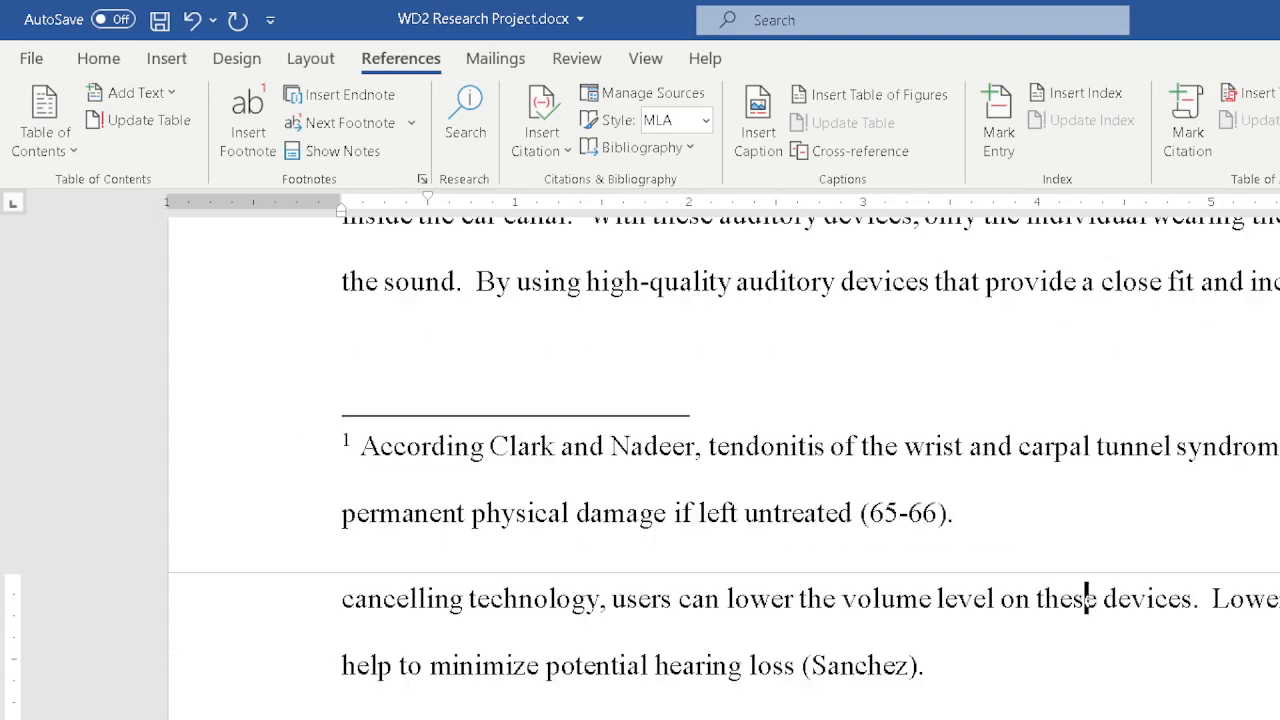
pyautogui.scroll(-1, 700, 468)
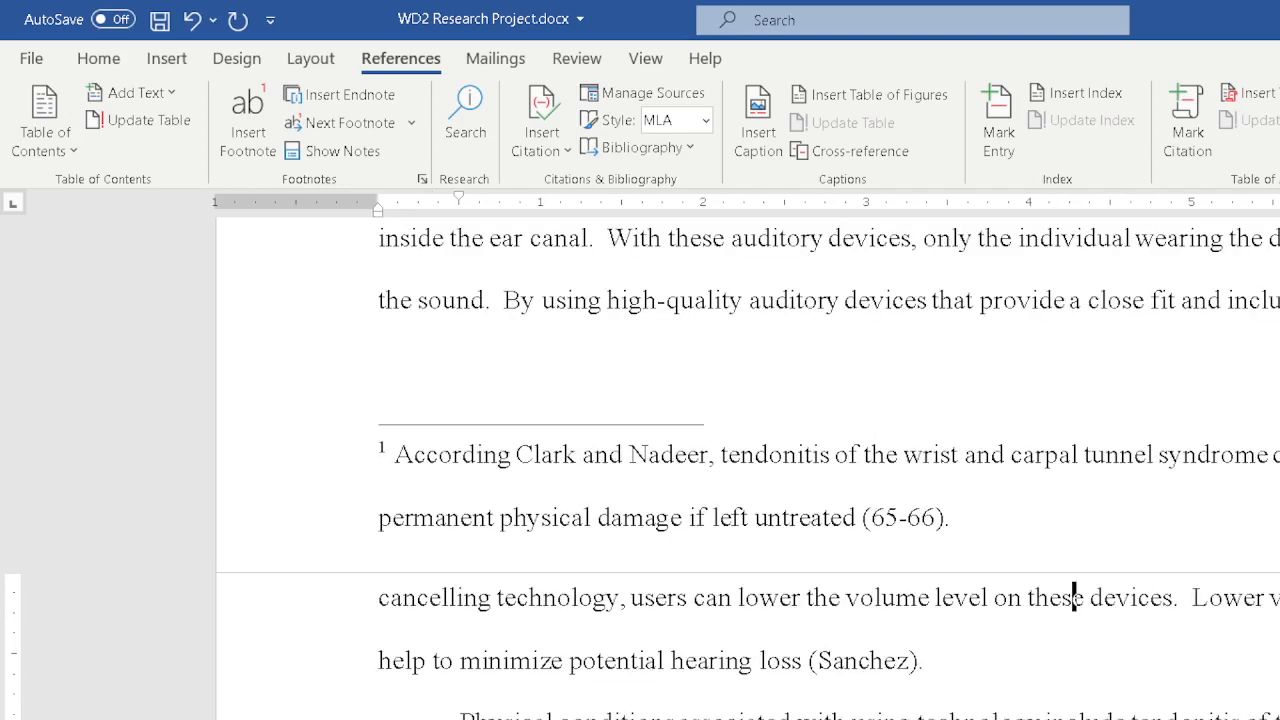
pyautogui.scroll(1, 700, 468)
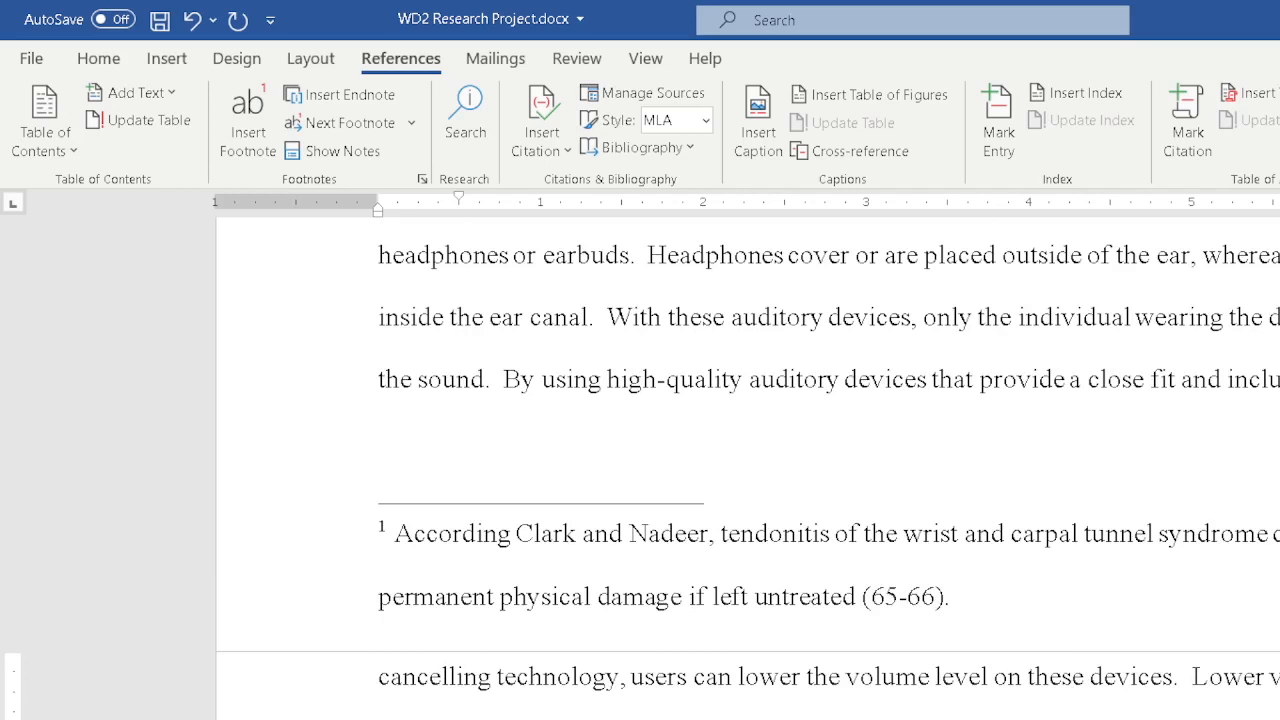
pyautogui.moveTo(874, 227); pyautogui.dragTo(1277, 418)
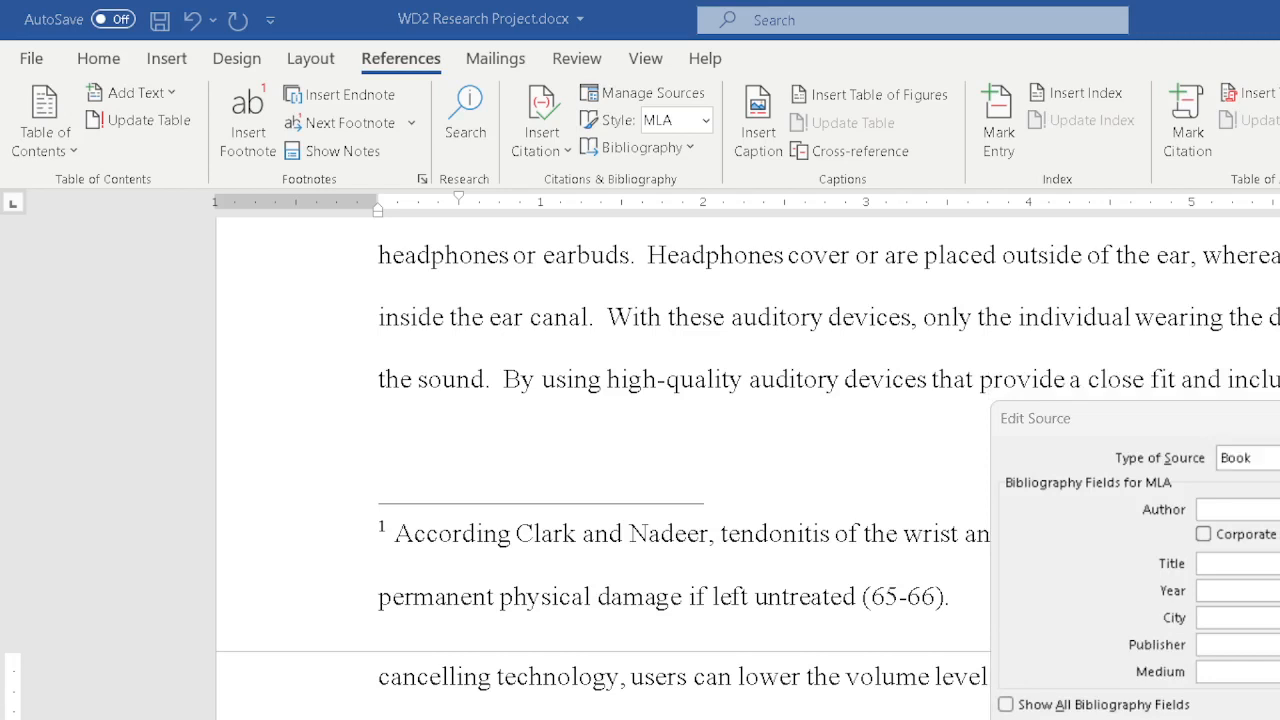
pyautogui.click(1277, 458)
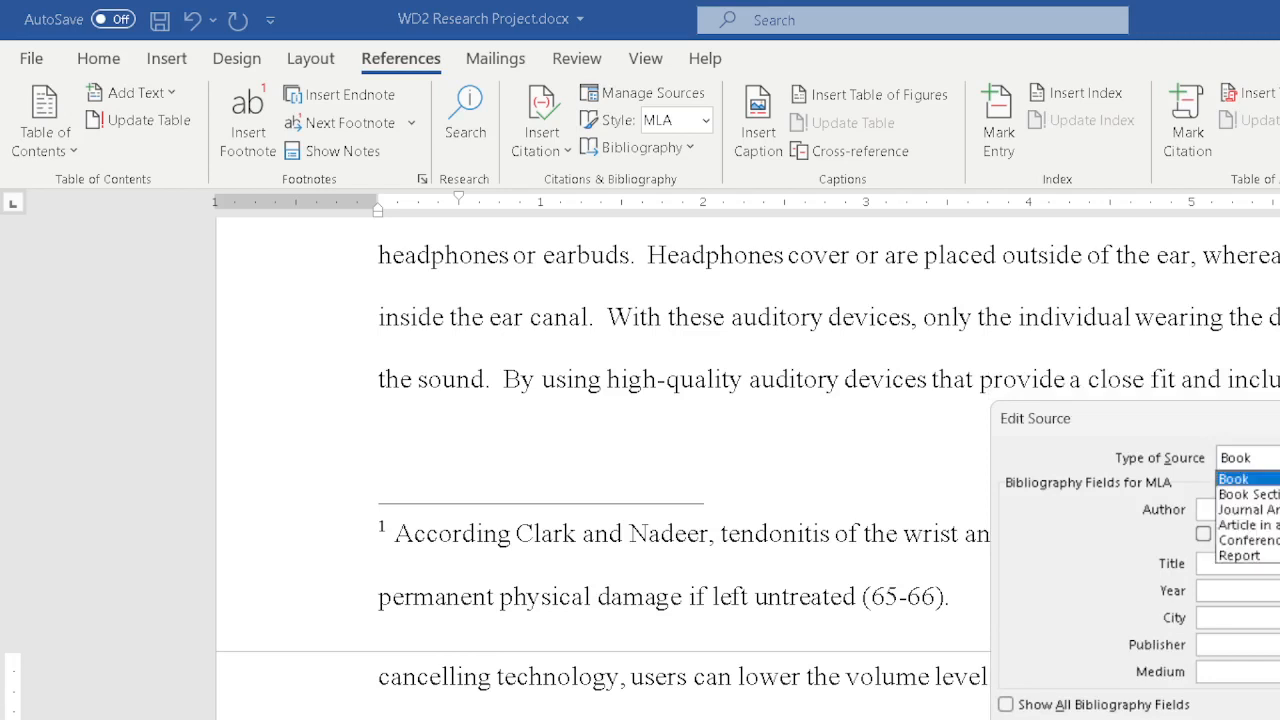
pyautogui.scroll(-4, 1250, 511)
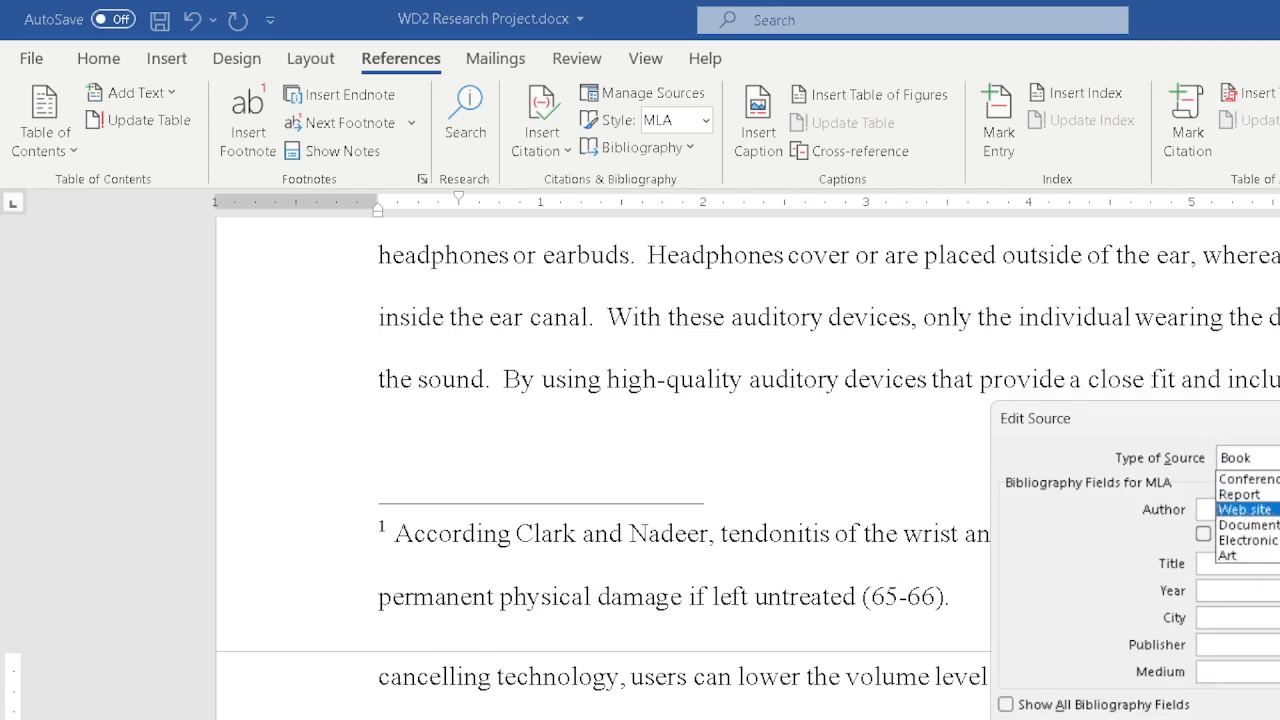
pyautogui.click(1250, 511)
pyautogui.click(1250, 510)
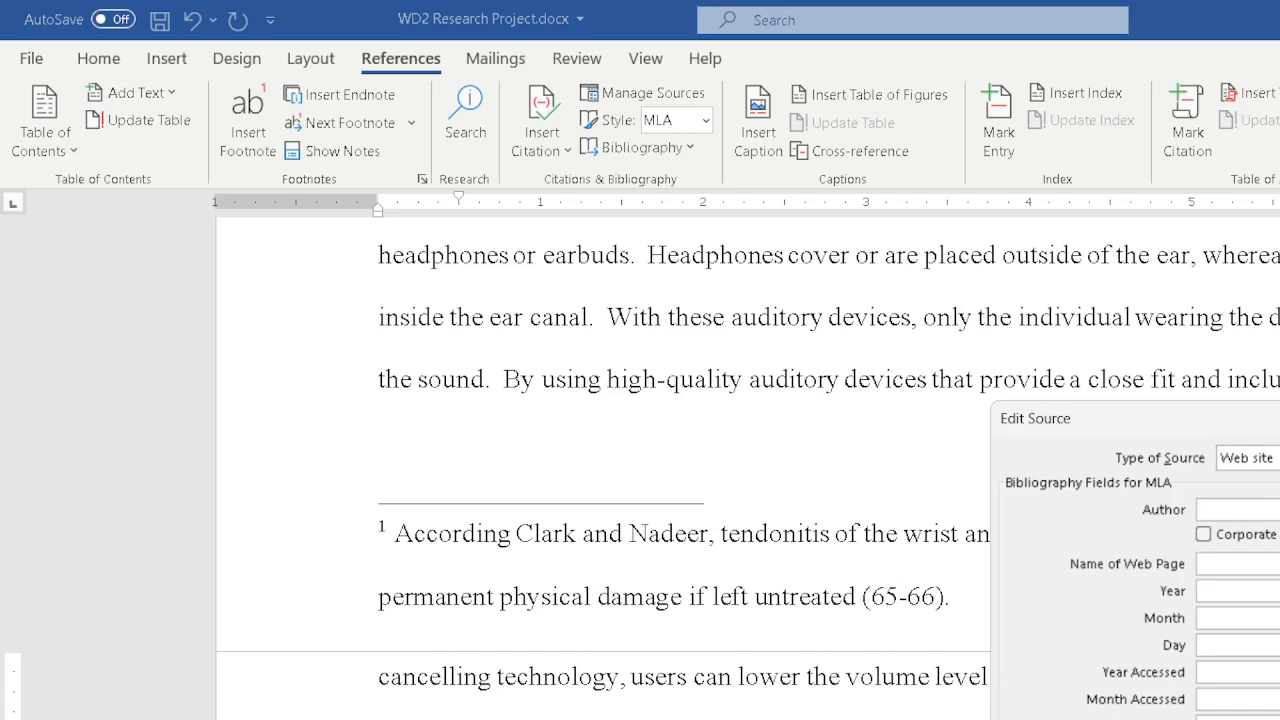
# Enter the author's name and begin the web page name with Technology a.
pyautogui.write('Sanch')
pyautogui.write('ez, J')
pyautogui.write('org')
pyautogui.write('TEch')
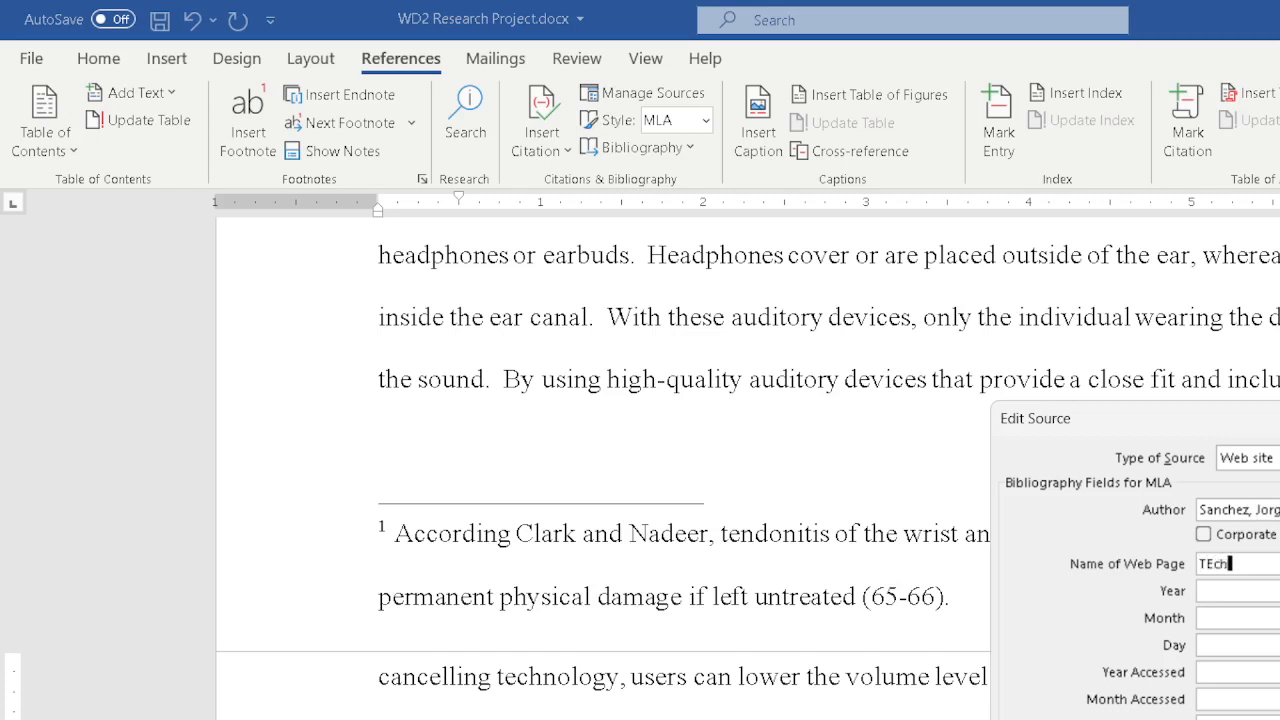
pyautogui.press('BackSpace')
pyautogui.press('BackSpace')
pyautogui.press('BackSpace')
pyautogui.write('echn ol')
pyautogui.press('BackSpace')
pyautogui.press('BackSpace')
pyautogui.press('BackSpace')
pyautogui.write('ology a')
pyautogui.write('2021')
# Set the source's year to 2021, month to Oct., and day to 1.
pyautogui.press('Tab')
pyautogui.write('Oct.')
pyautogui.press('Tab')
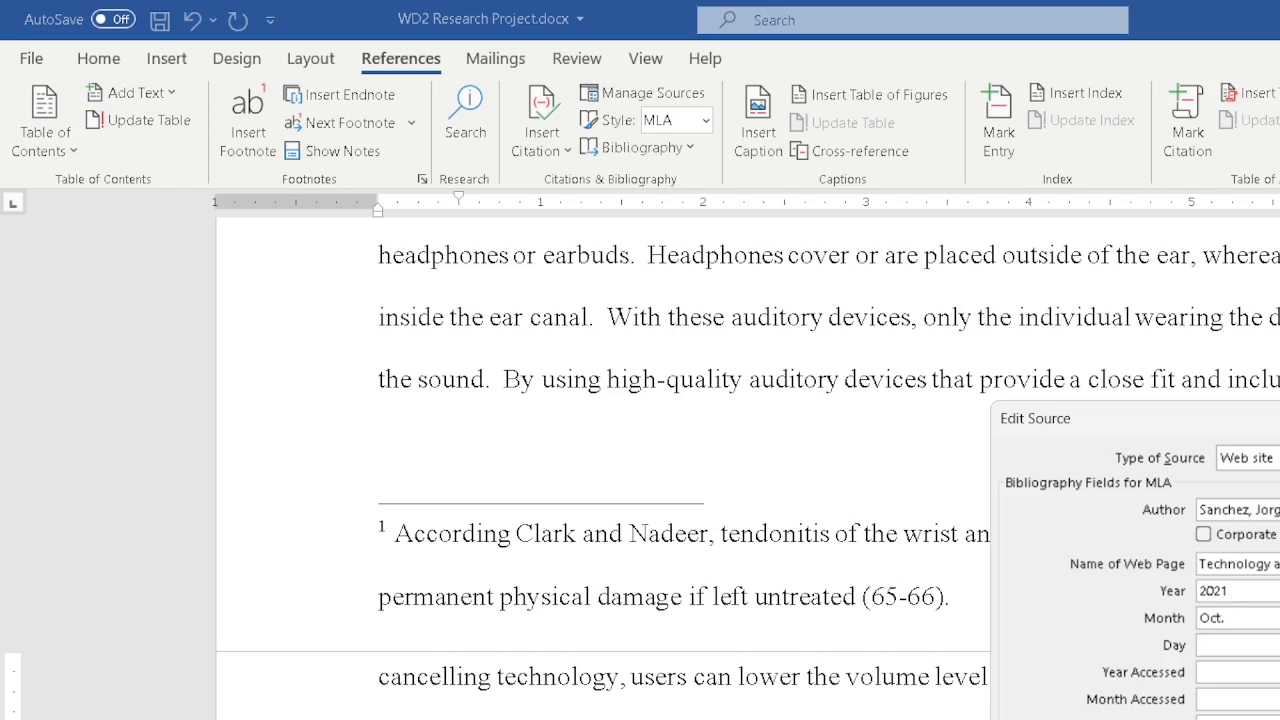
pyautogui.write('1')
pyautogui.moveTo(1157, 430); pyautogui.dragTo(1279, 418)
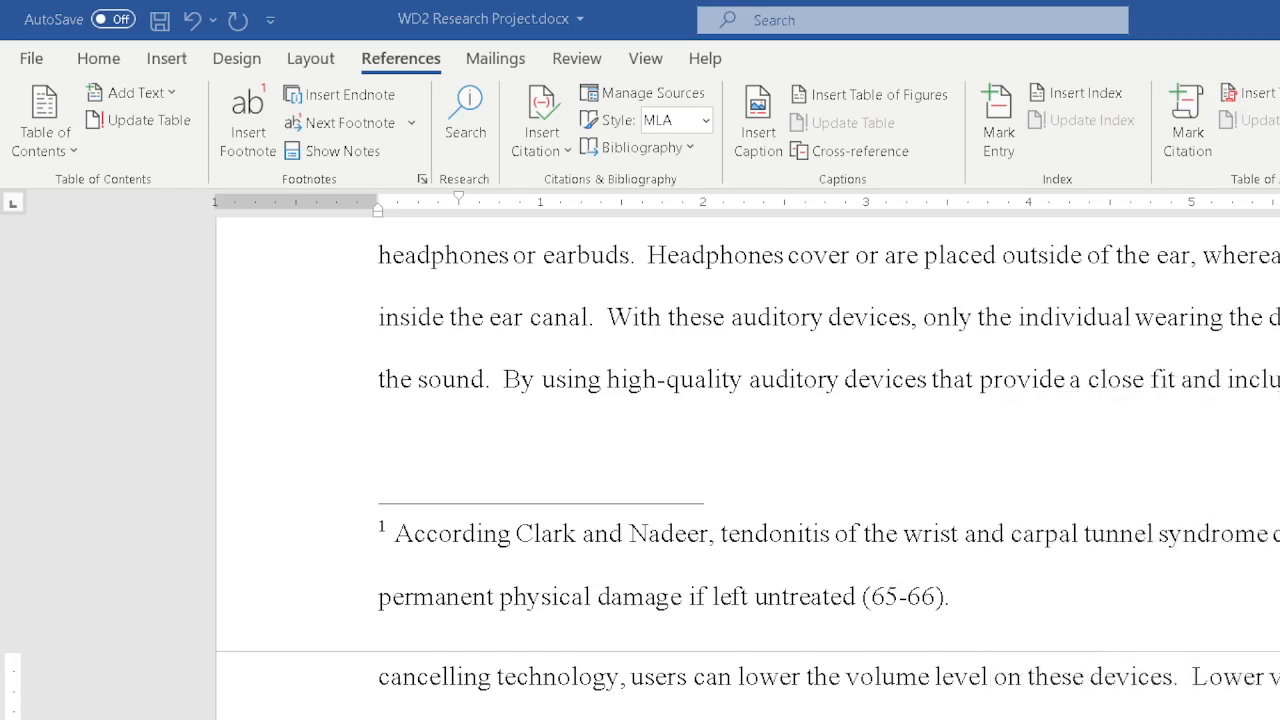